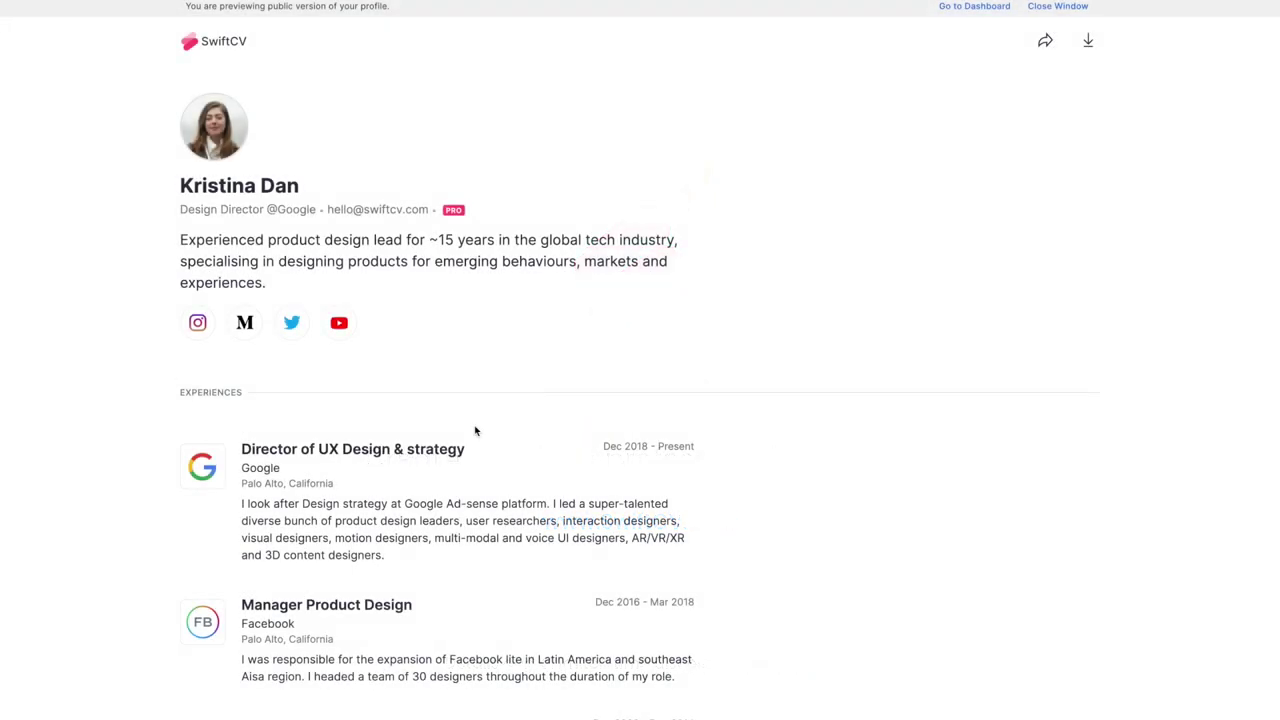
- Examine the public résumé profile, including its experiences, education, highlights, skills and projects
scroll(149, 343, "down", 2)
scroll(149, 343, "down", 2)
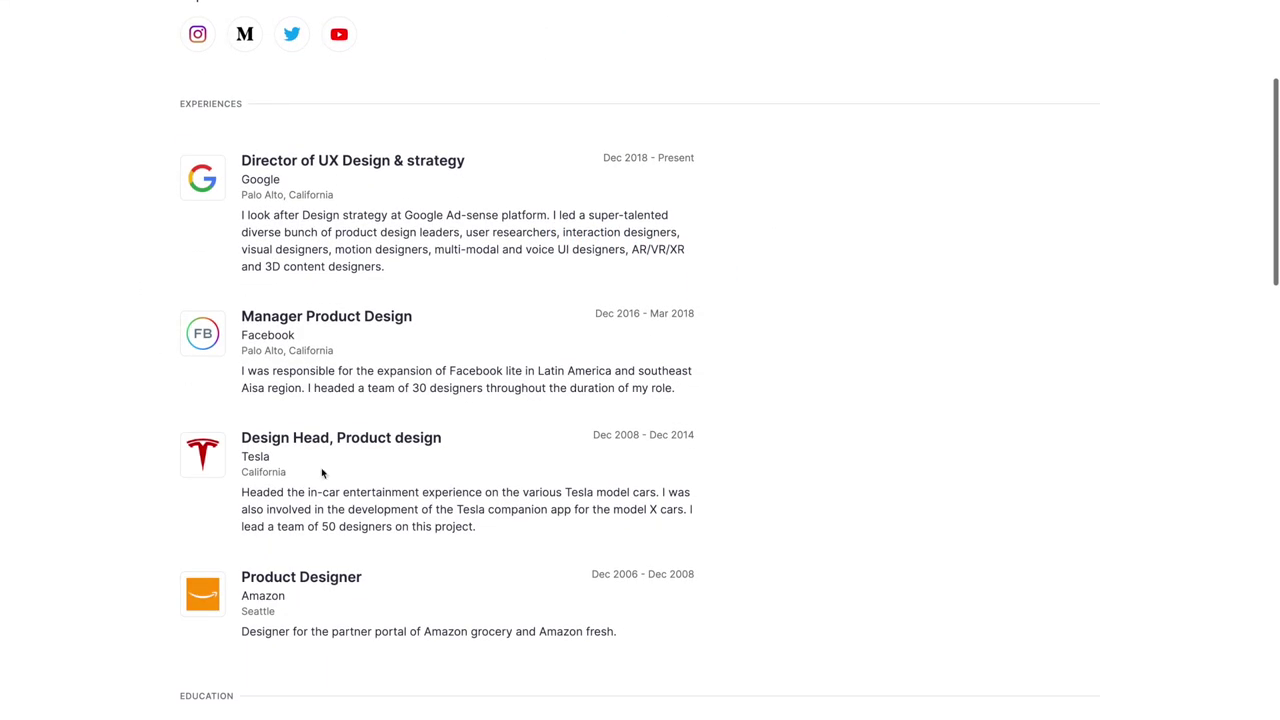
scroll(276, 321, "down", 5)
scroll(276, 321, "down", 7)
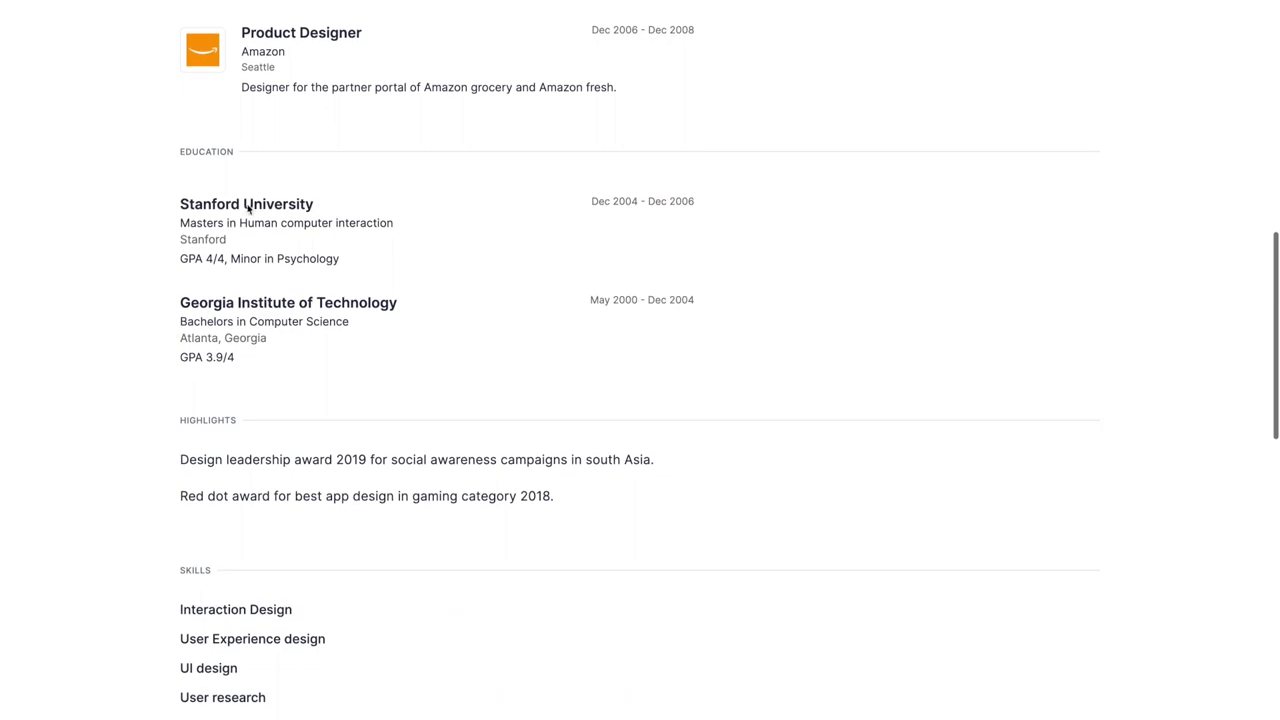
scroll(217, 509, "down", 6)
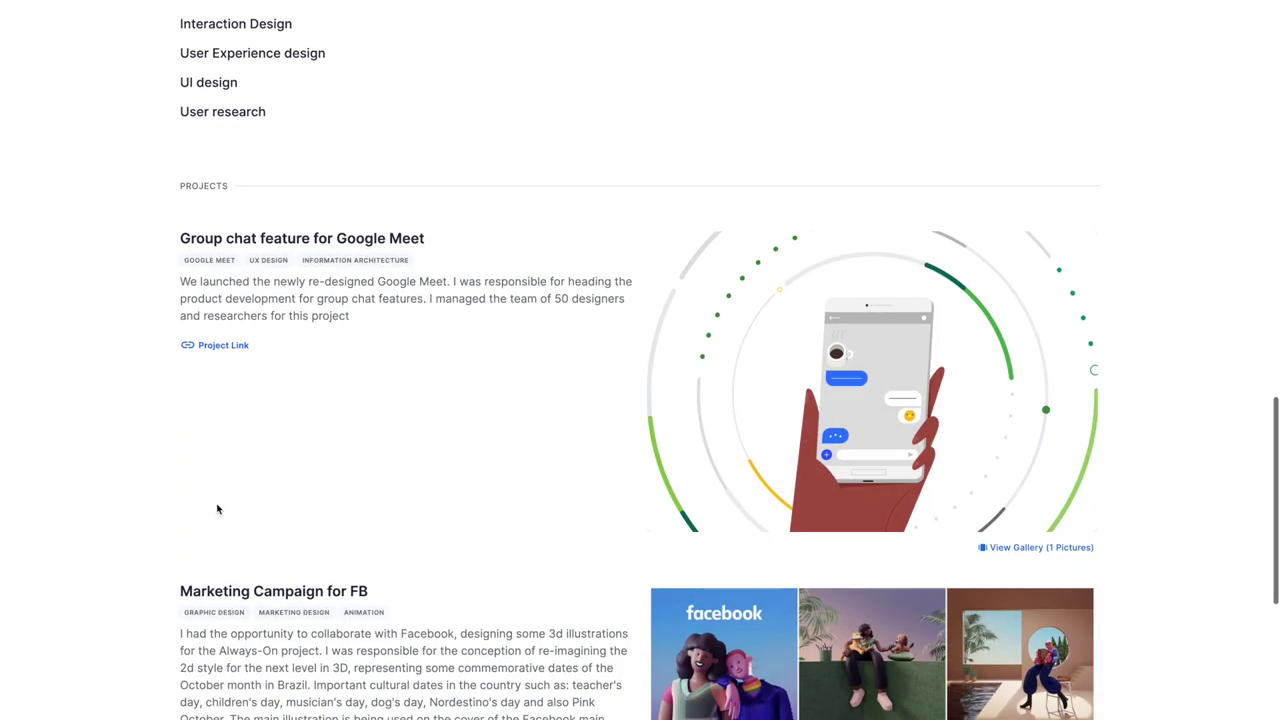
scroll(250, 258, "down", 3)
scroll(314, 289, "down", 2)
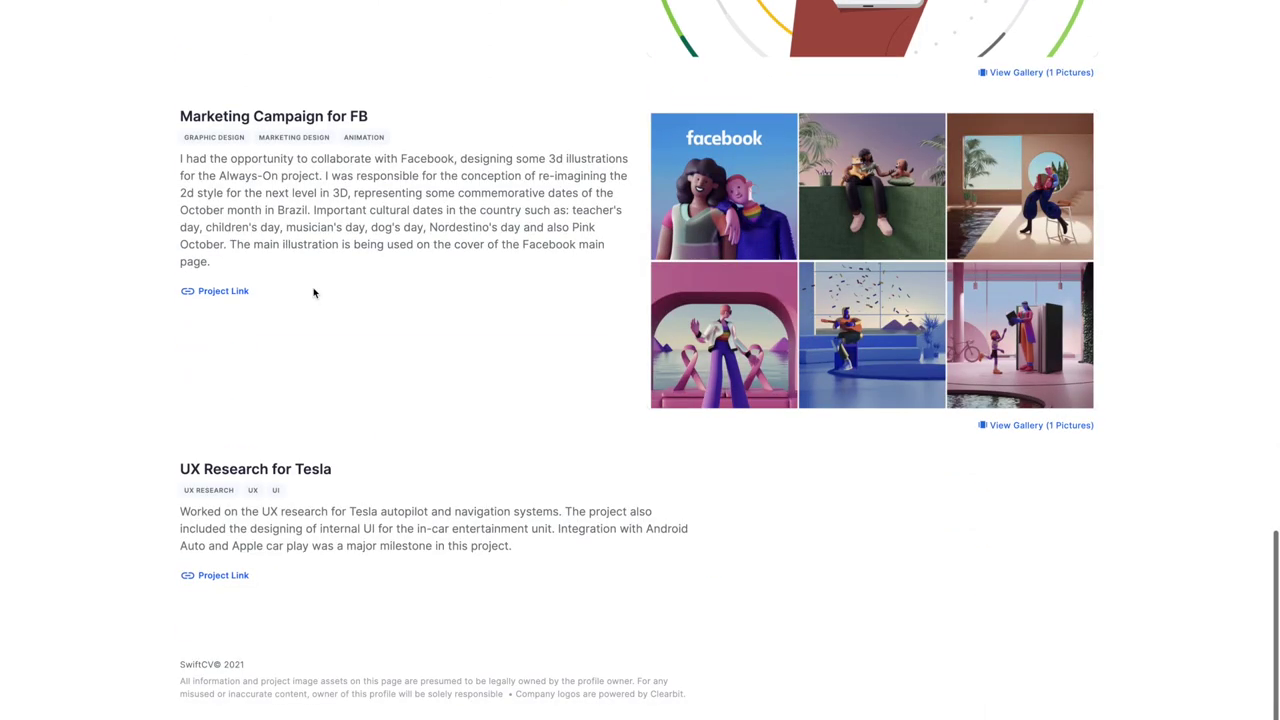
scroll(275, 404, "up", 6)
scroll(409, 429, "down", 1)
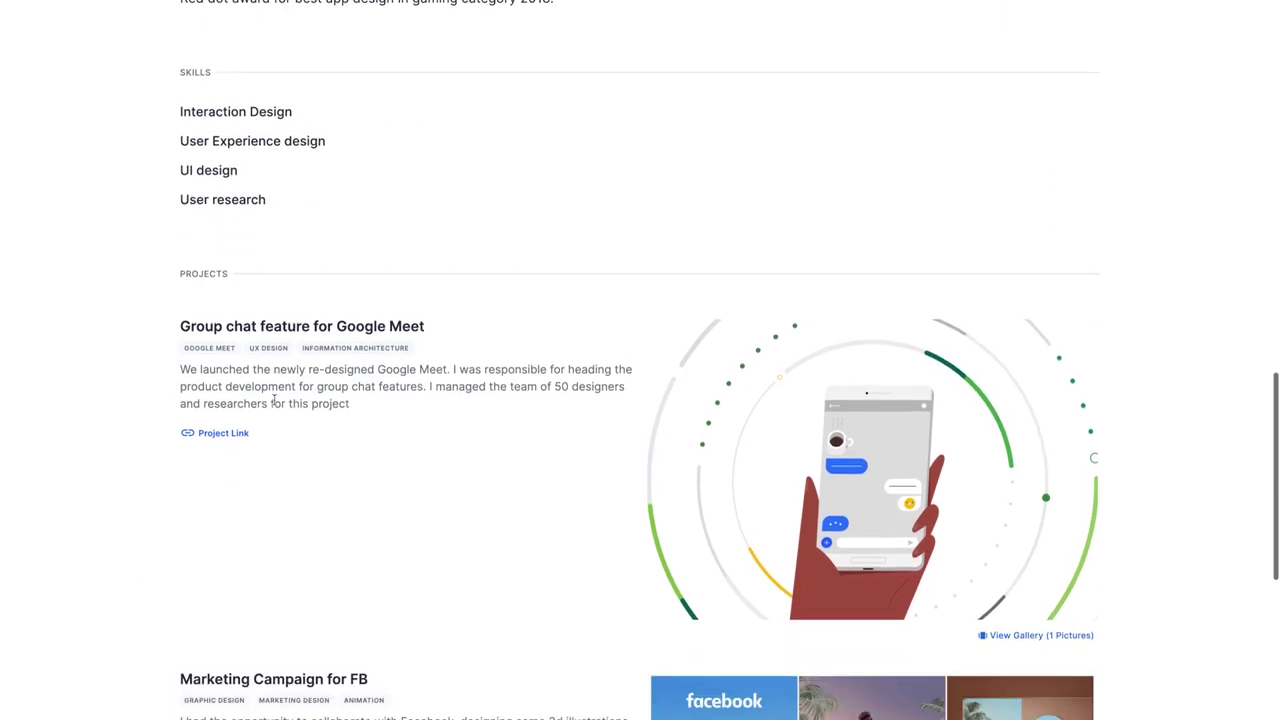
- View the Google Meet group chat project's picture at full size, close it, and return to the profile header for its share option
left_click(713, 432)
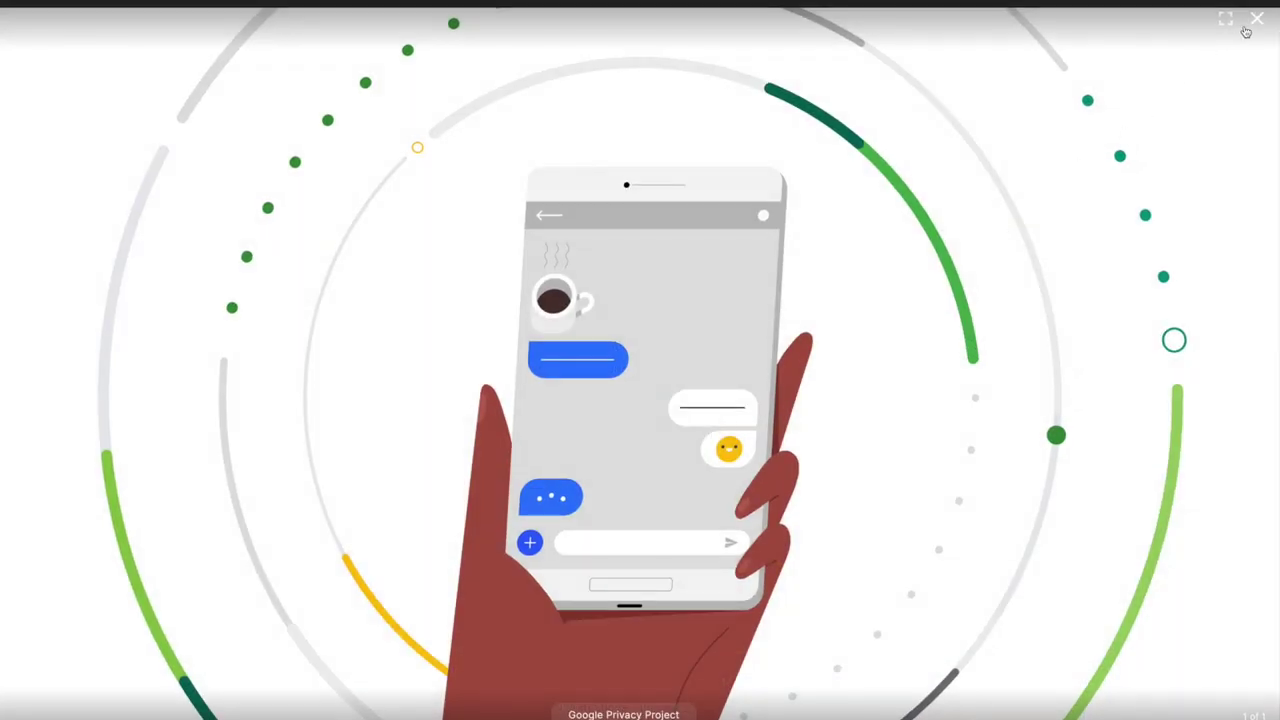
left_click(1245, 28)
scroll(469, 407, "up", 10)
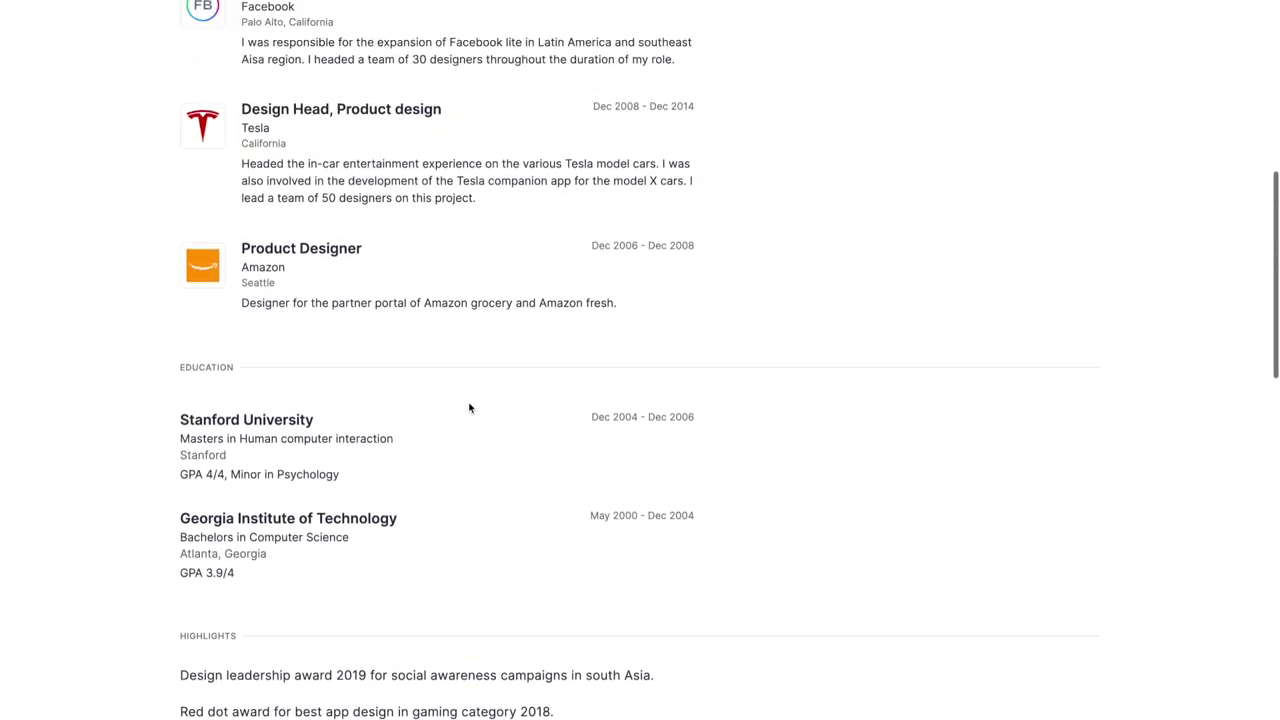
scroll(469, 403, "up", 2)
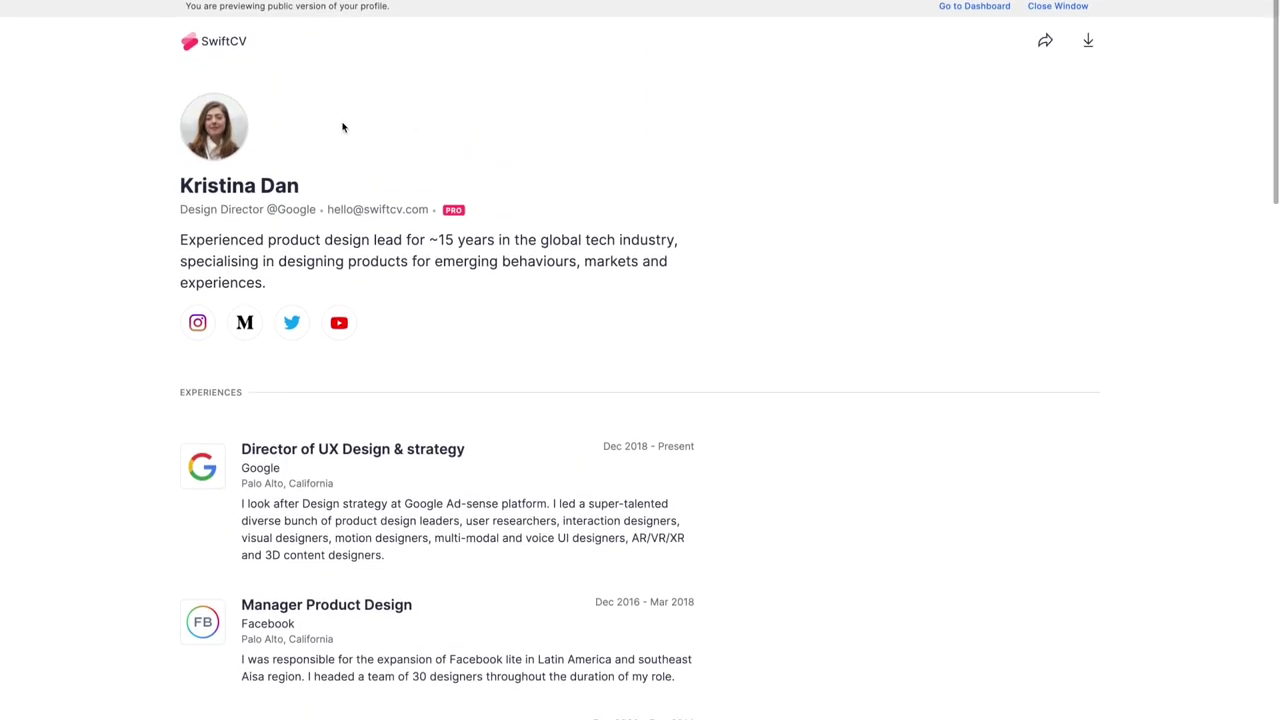
left_click(1046, 42)
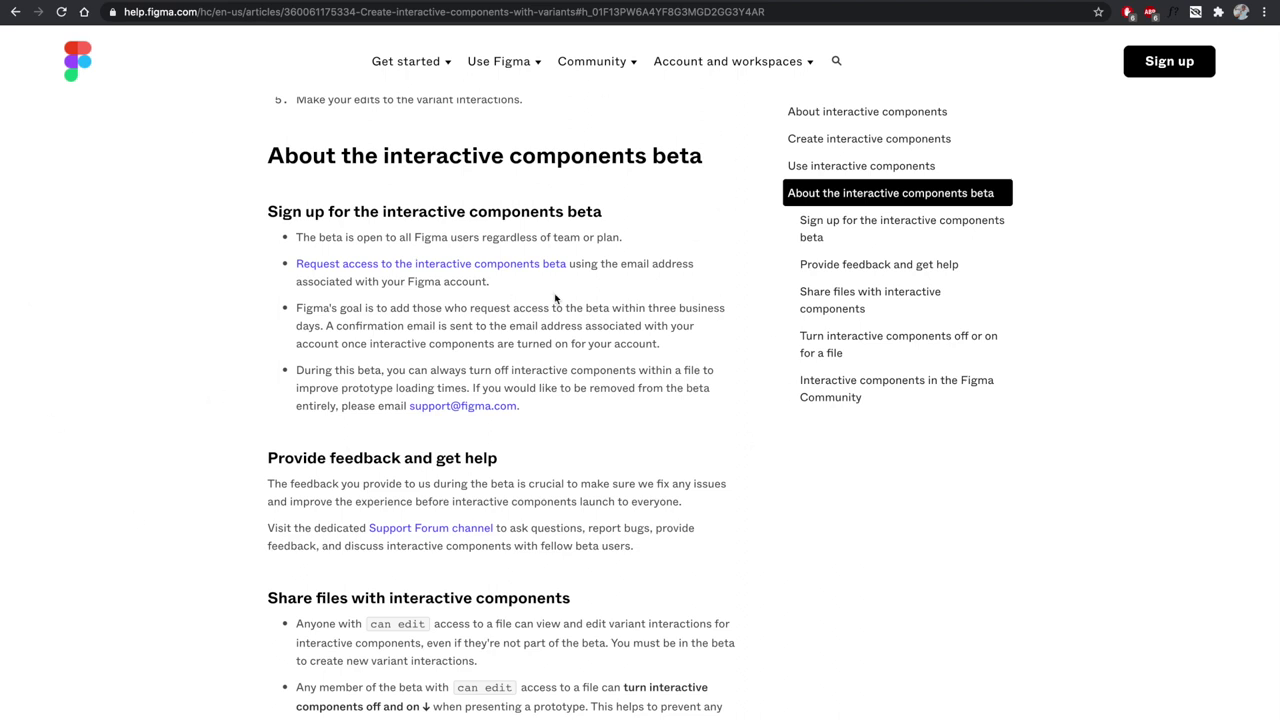
- Open the access request form for Figma's interactive components beta and review its questions
left_click(477, 274)
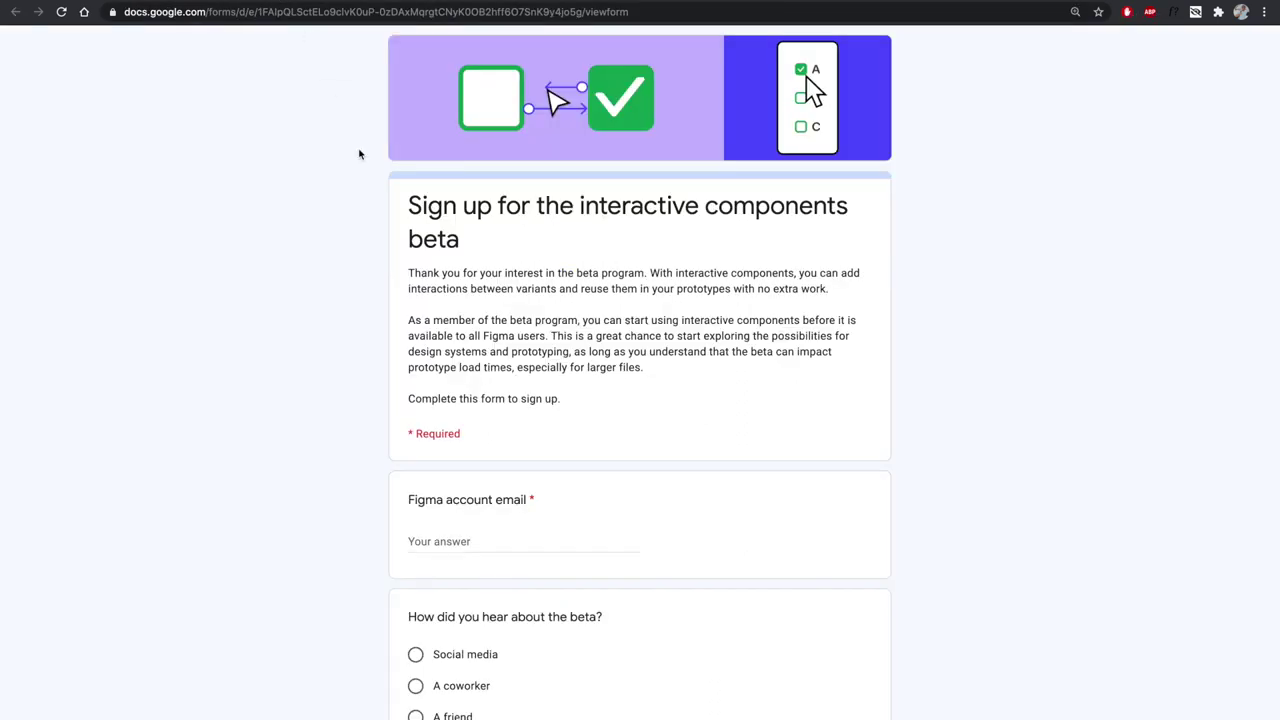
scroll(408, 448, "down", 2)
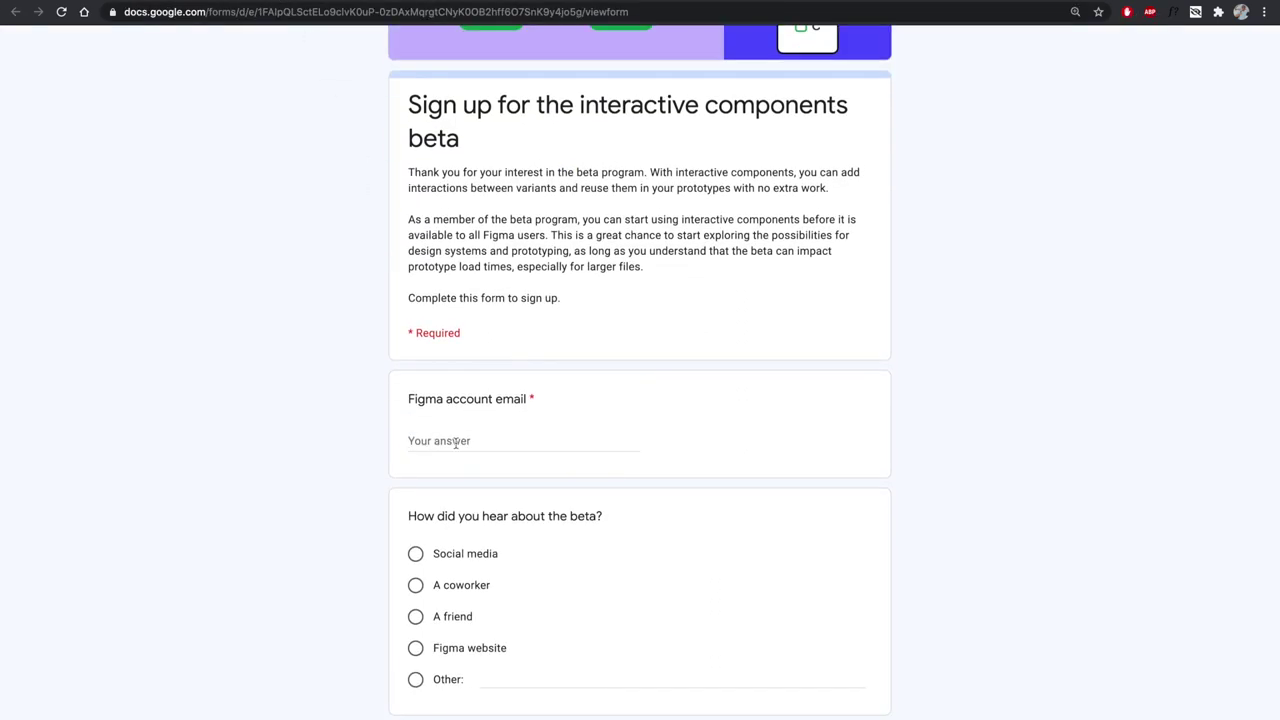
scroll(446, 580, "down", 4)
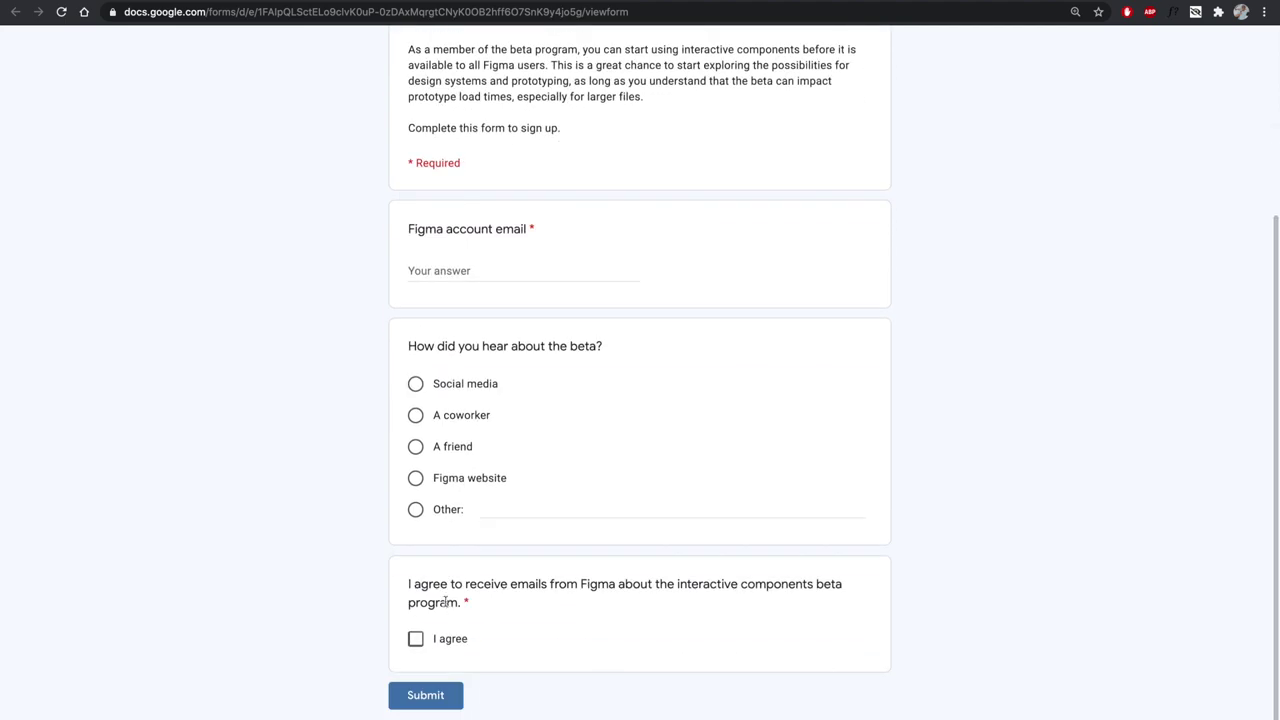
scroll(446, 606, "up", 6)
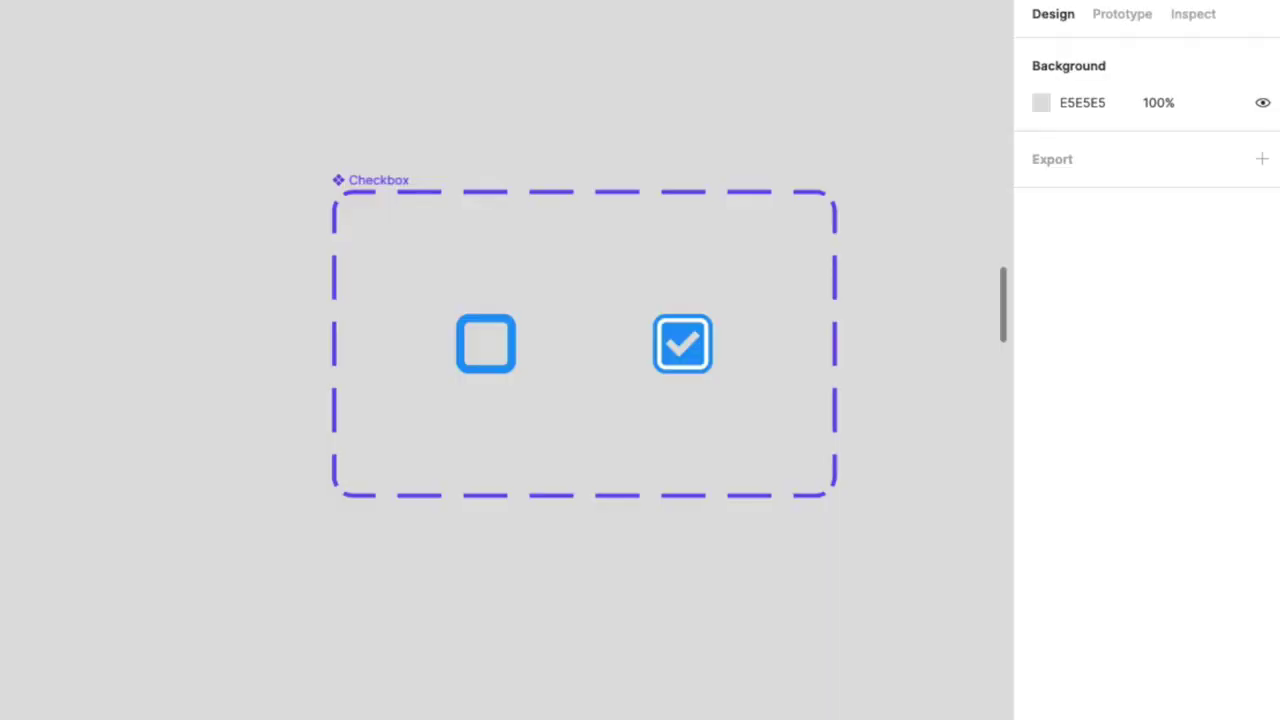
- Add an On click interaction from the unchecked Checkbox variant that changes to the Checked variant with Instant animation
left_click(391, 214)
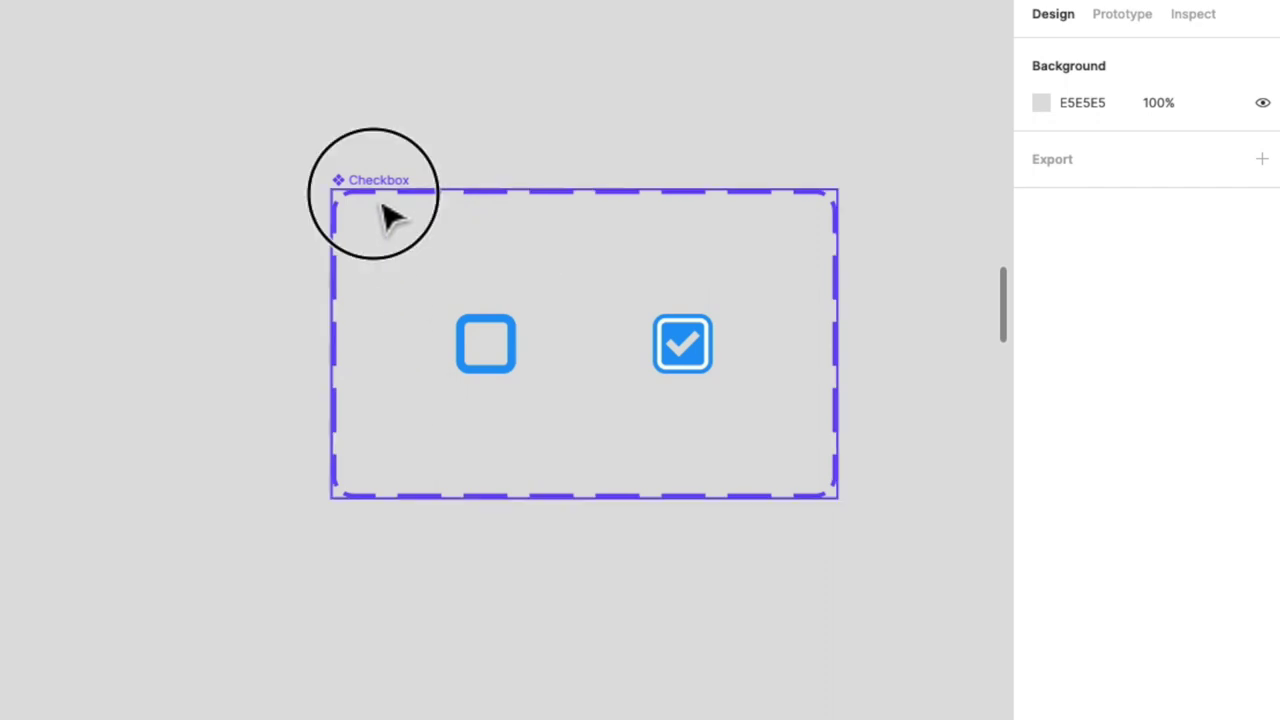
left_click(1108, 14)
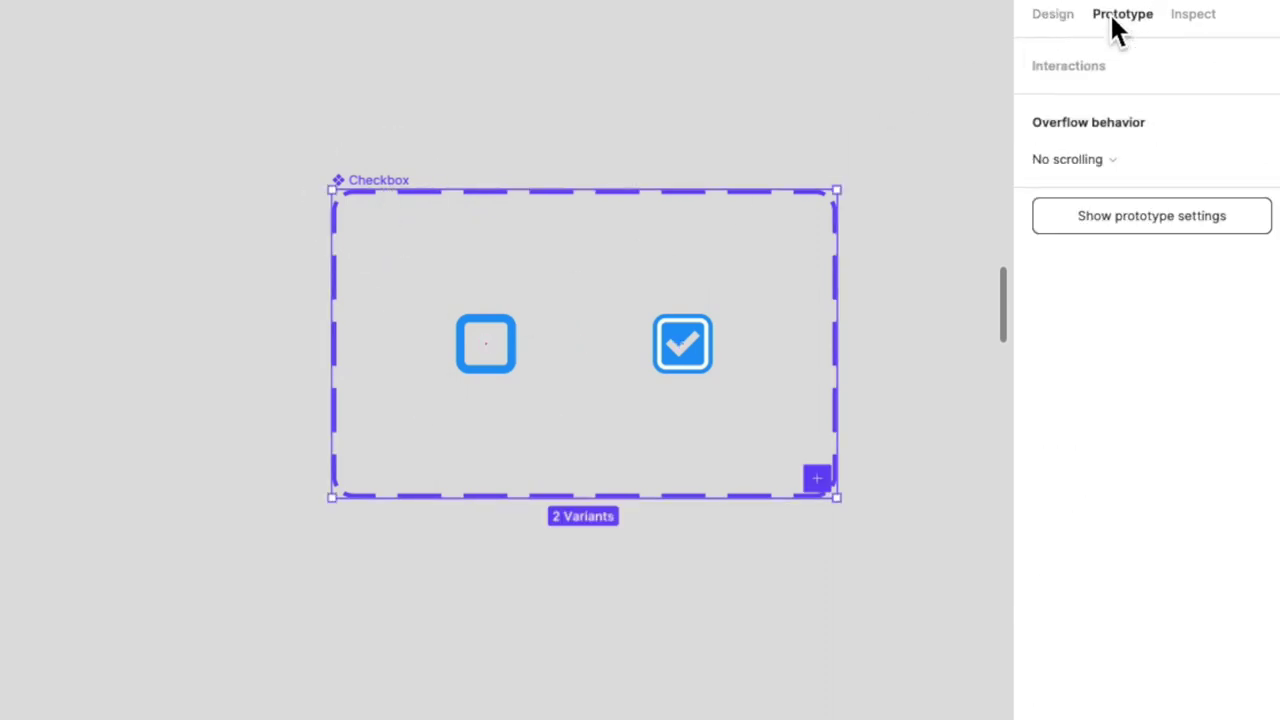
left_click(540, 365)
left_click_drag(595, 365, 657, 366)
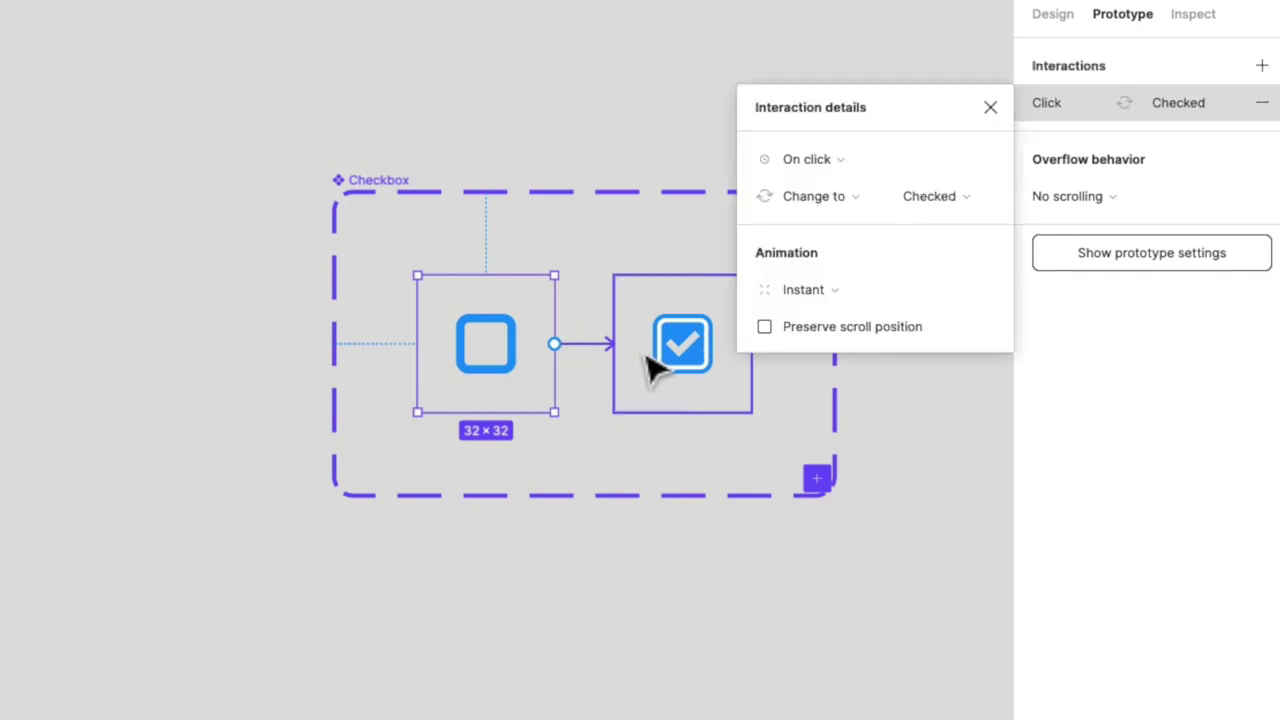
key("Escape")
- Add an On click interaction from the checked Checkbox variant that changes back to Default with Instant animation
left_click(720, 366)
left_click_drag(751, 344, 558, 392)
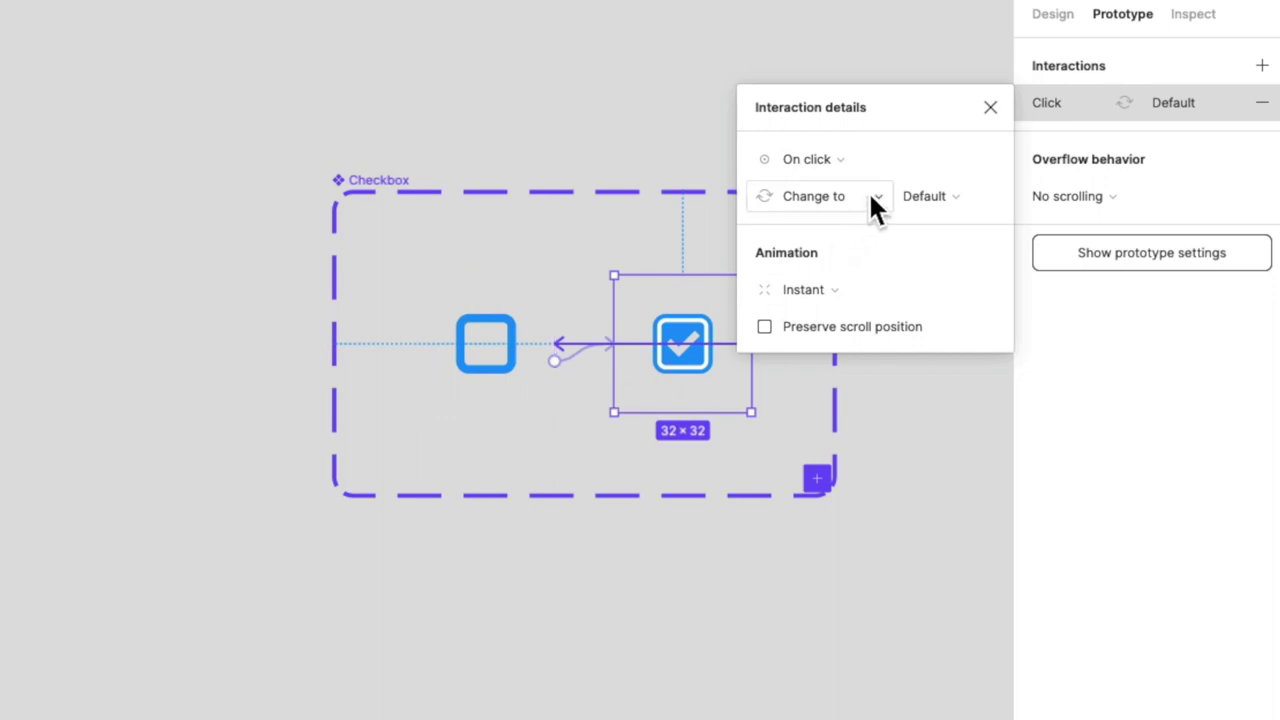
left_click(680, 155)
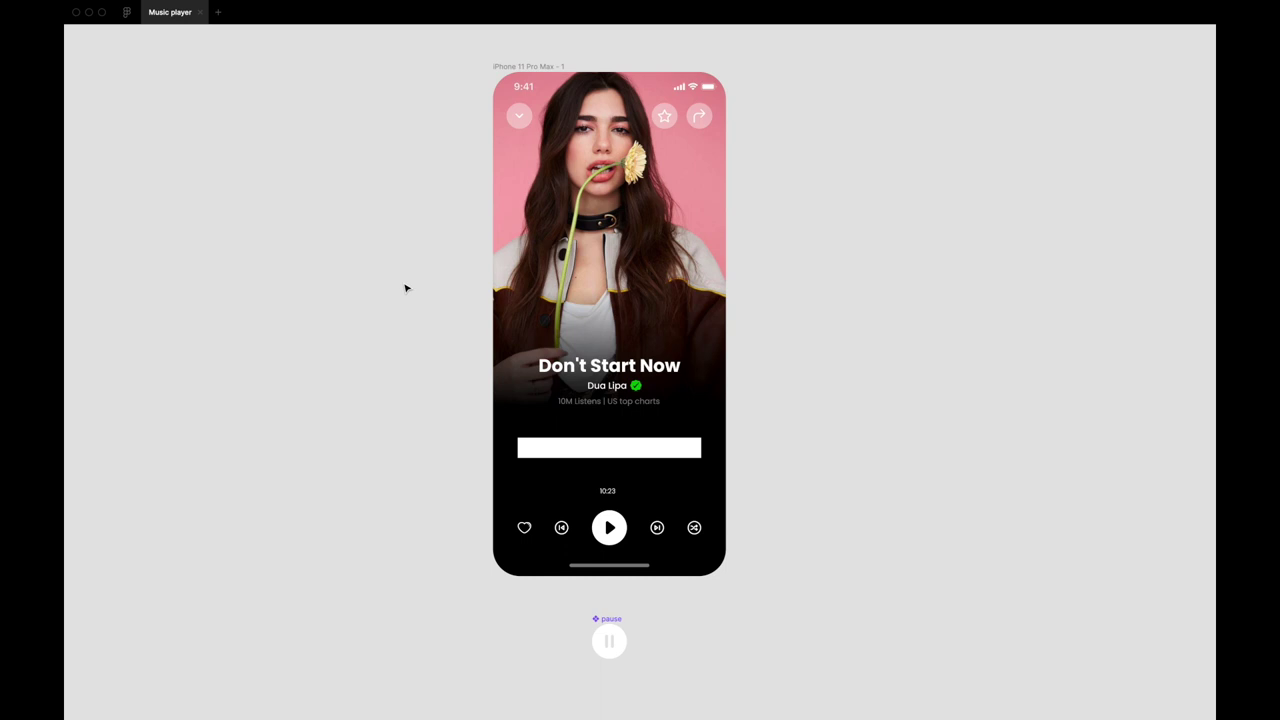
- Show the hidden editor interface around the Music player design
scroll(405, 288, "up", 2)
scroll(405, 288, "right", 1)
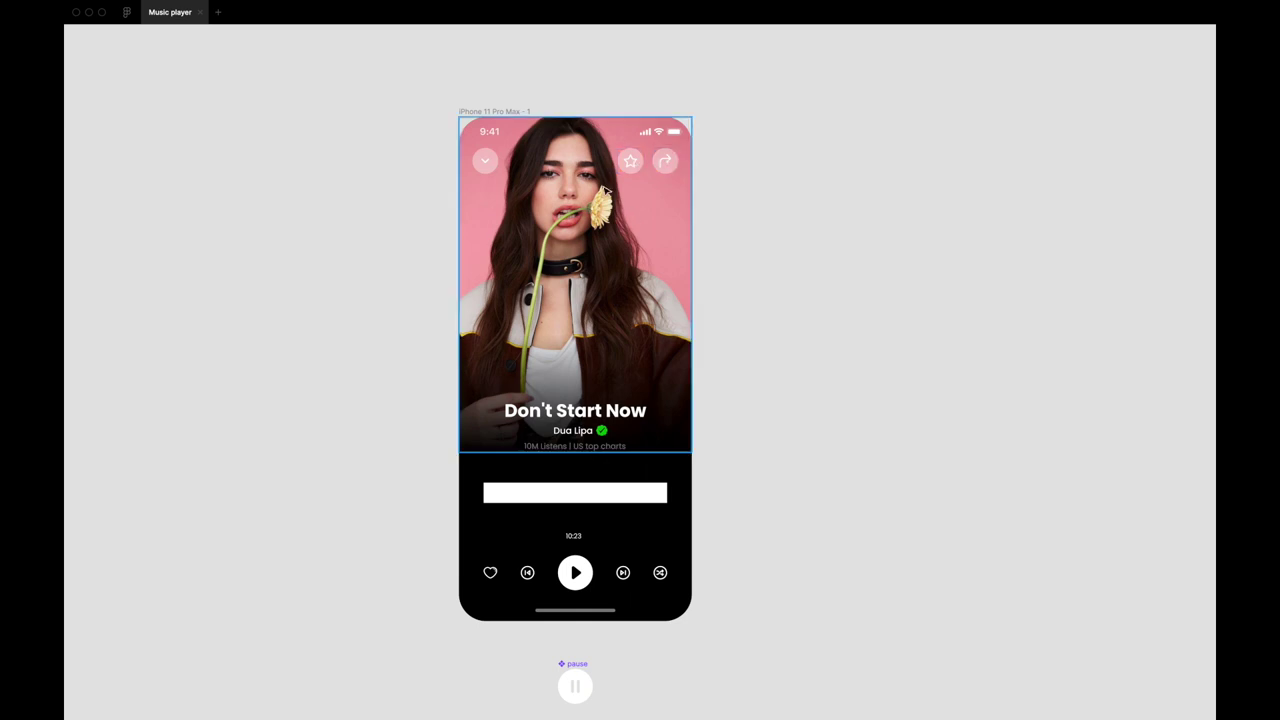
key("super+backslash")
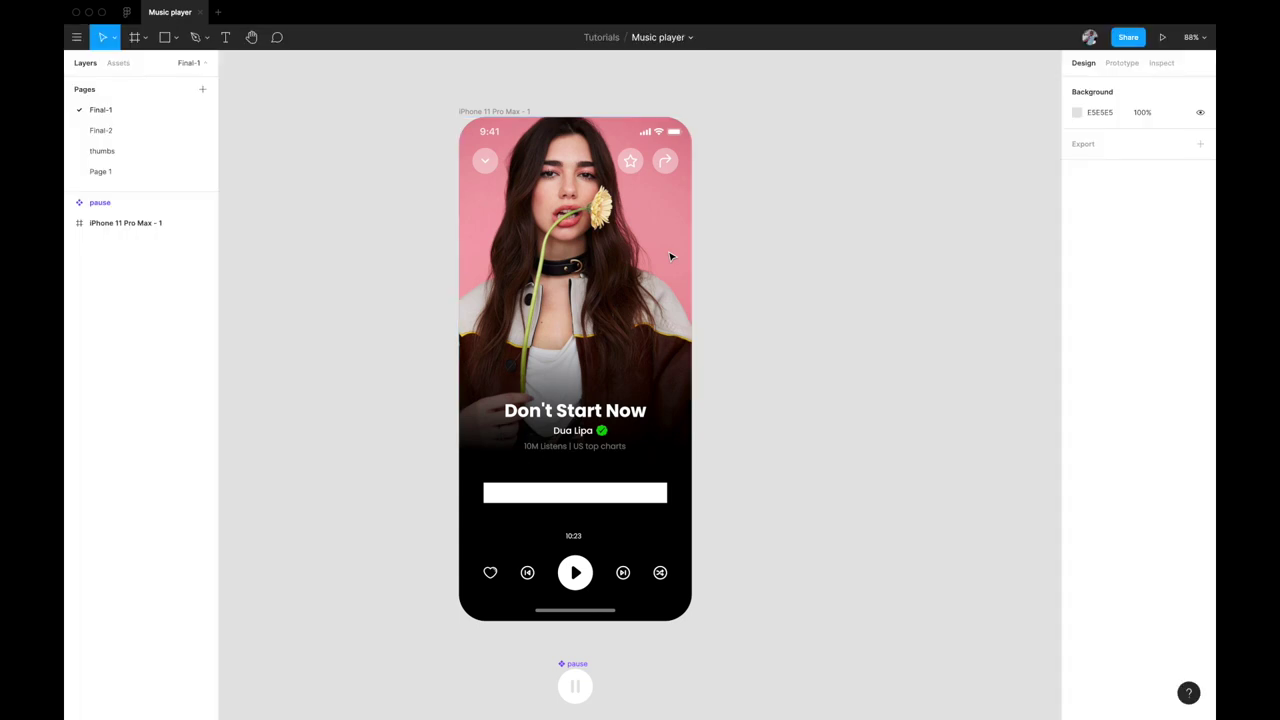
- Inspect the player screen's background image and the gradient overlay behind the song title
left_click(533, 235)
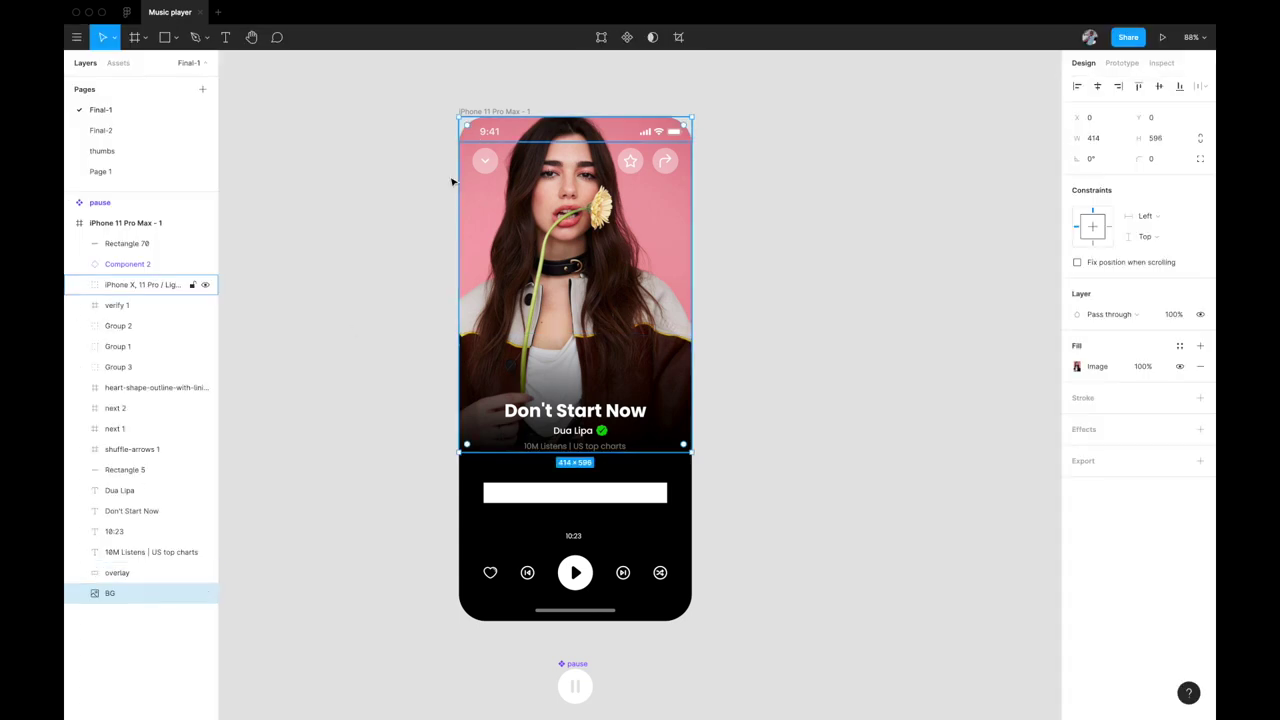
left_click(653, 380)
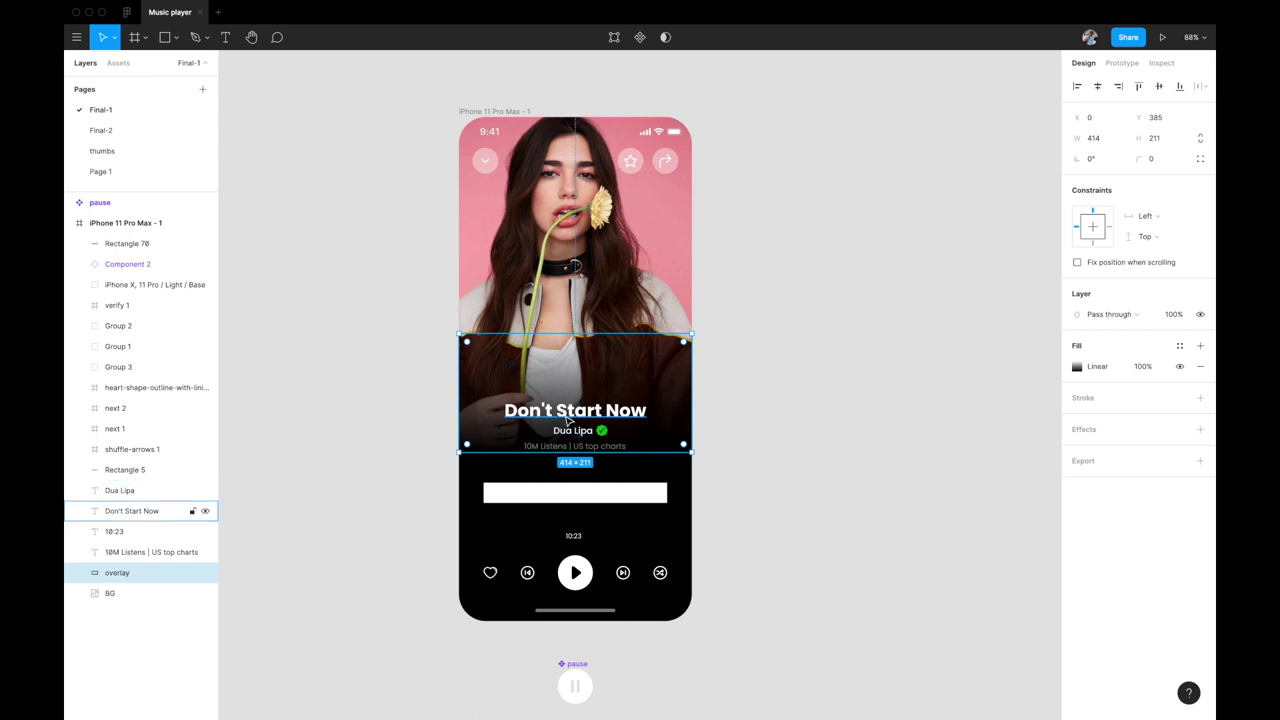
scroll(555, 449, "up", 3)
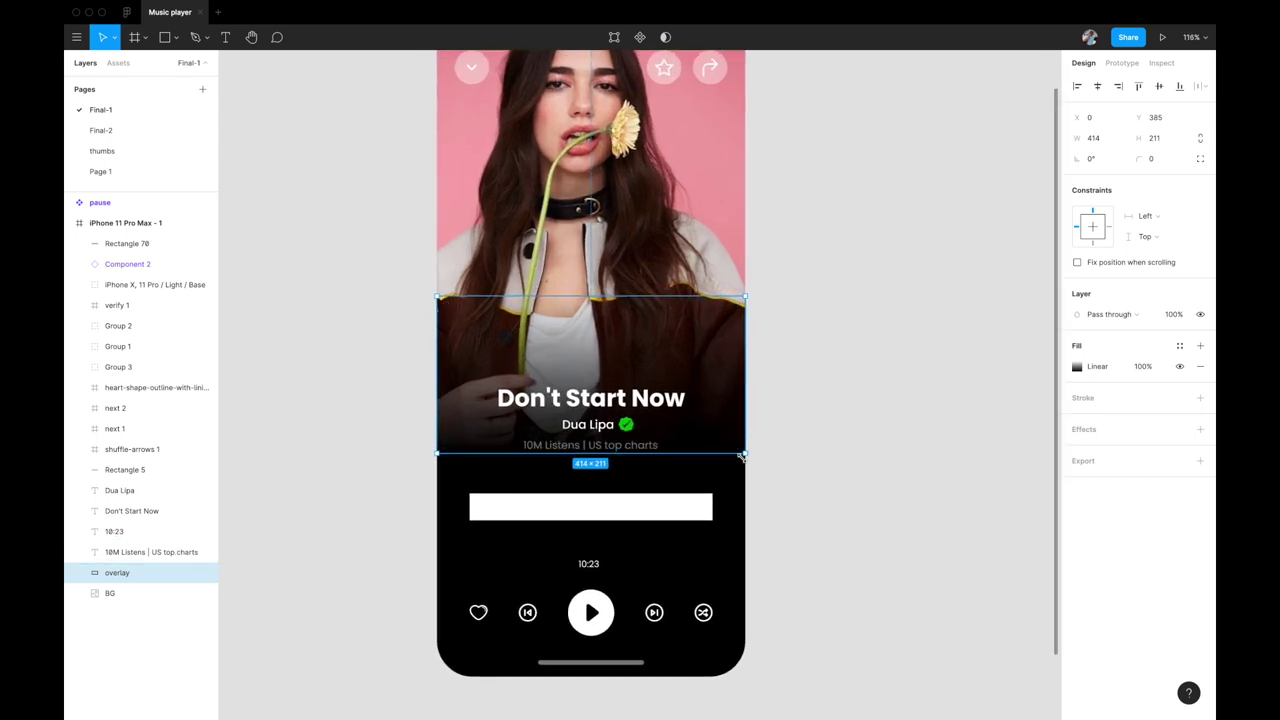
left_click(826, 439)
scroll(826, 439, "up", 2)
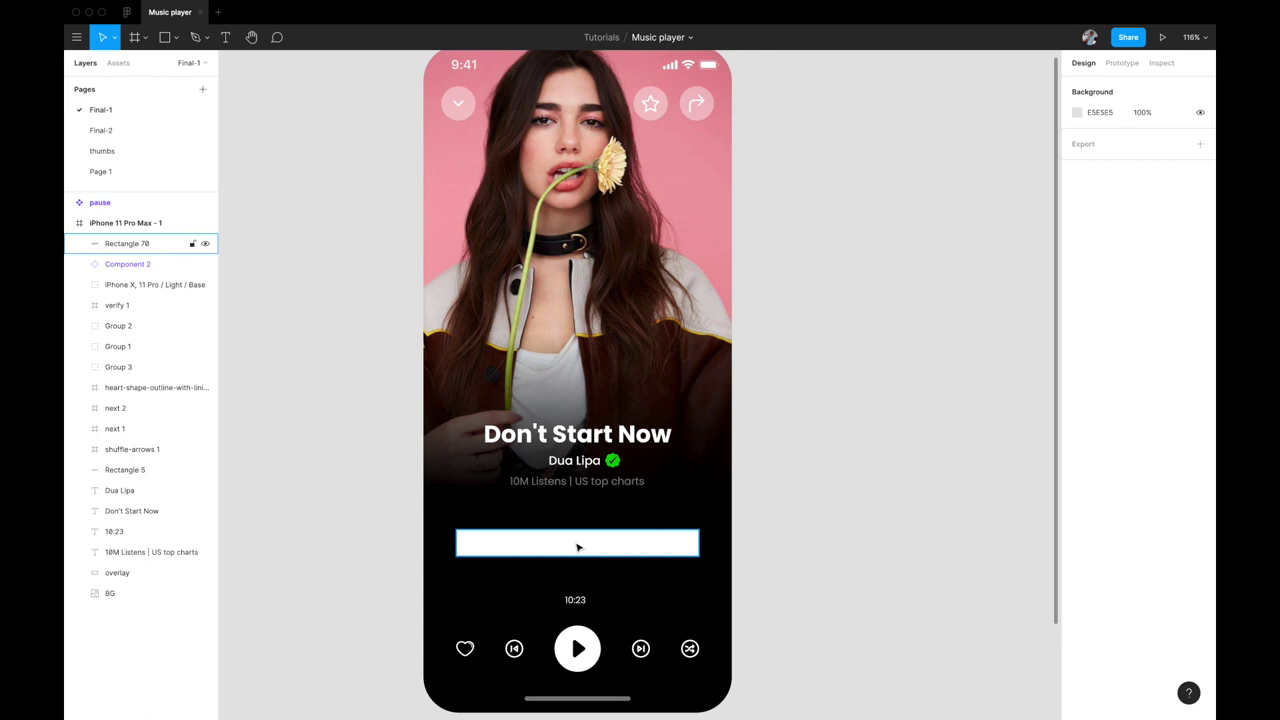
- Examine the playback controls, the white placeholder rectangle and the separate pause component below the player screen
scroll(576, 656, "down", 3)
scroll(575, 640, "down", 2)
left_click(574, 632)
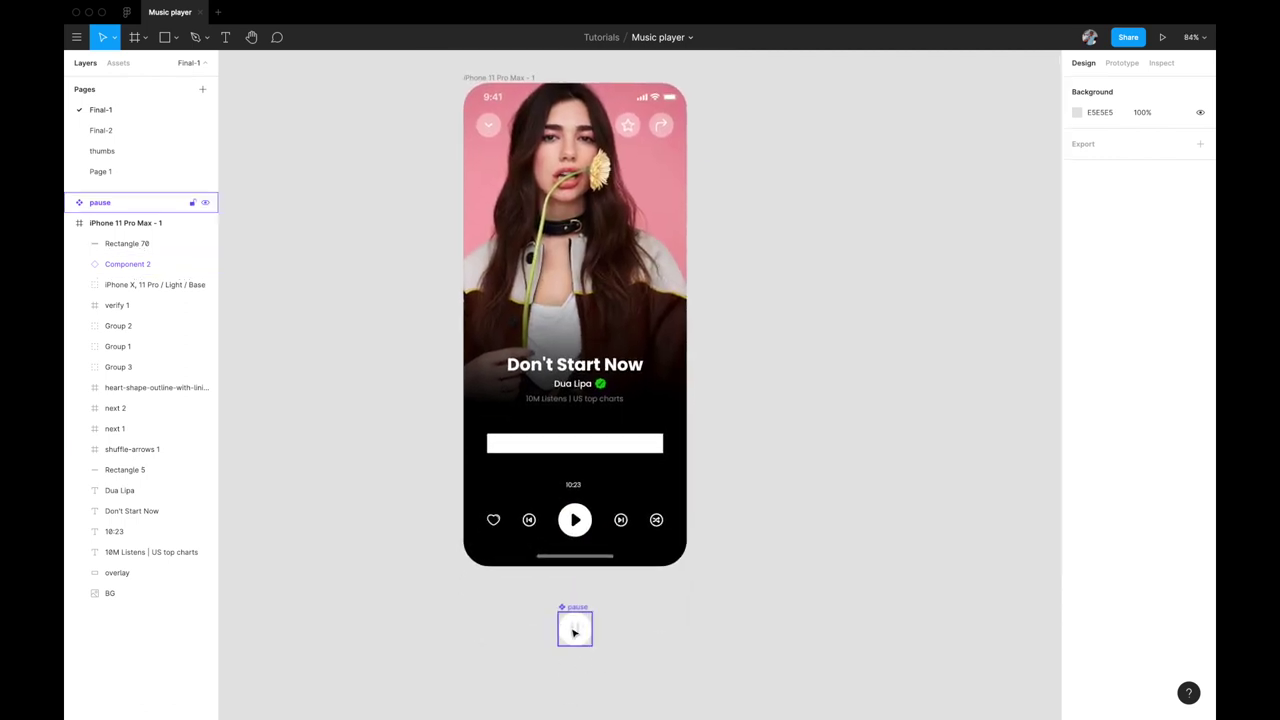
scroll(574, 632, "up", 3)
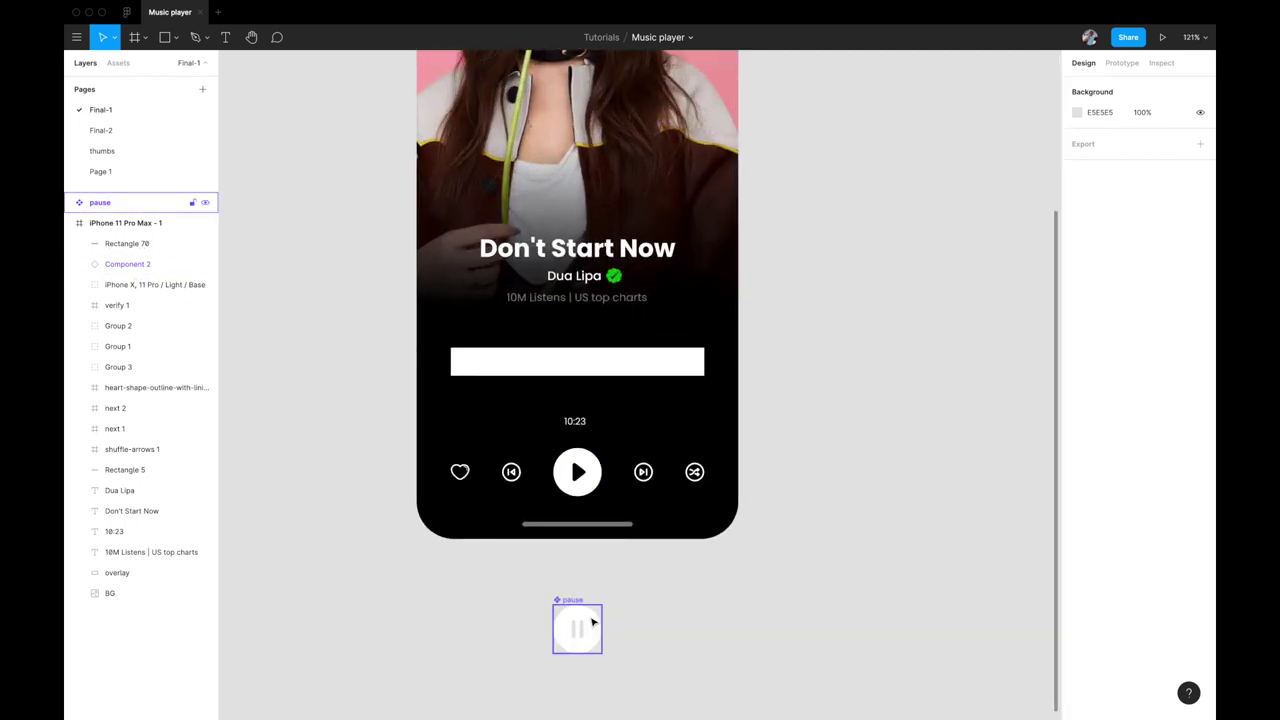
left_click(621, 589)
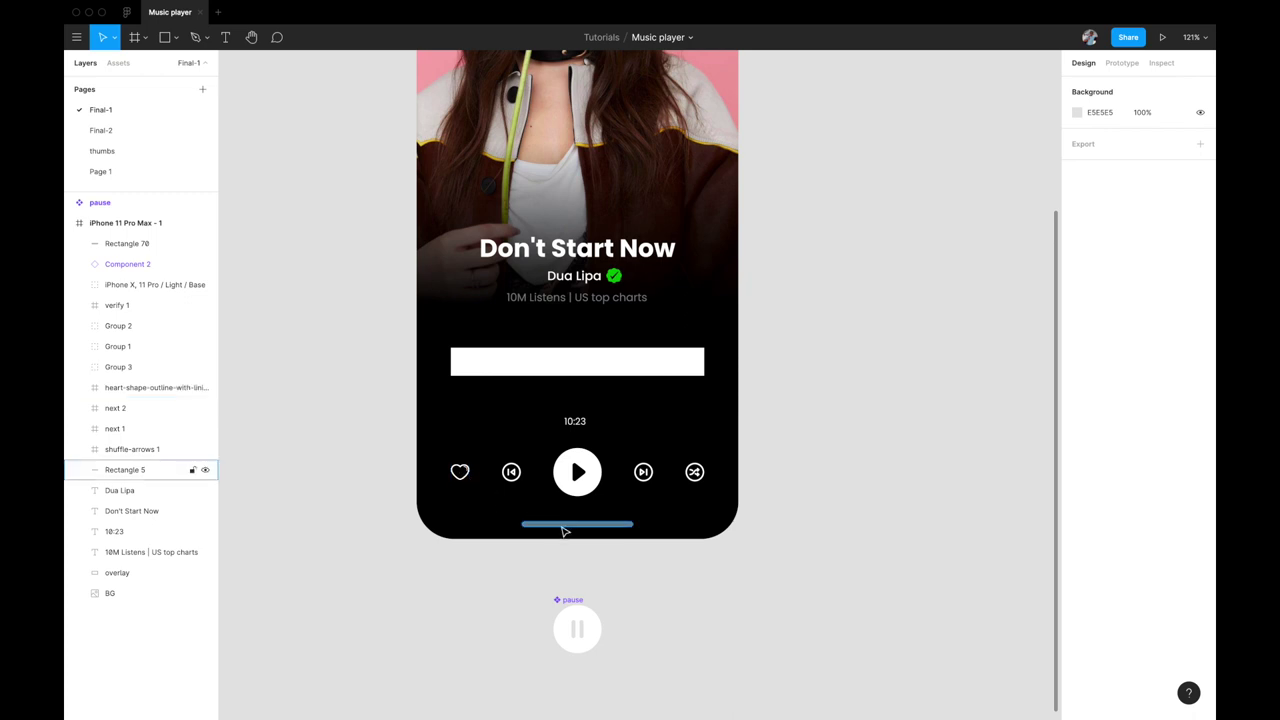
scroll(406, 531, "up", 5)
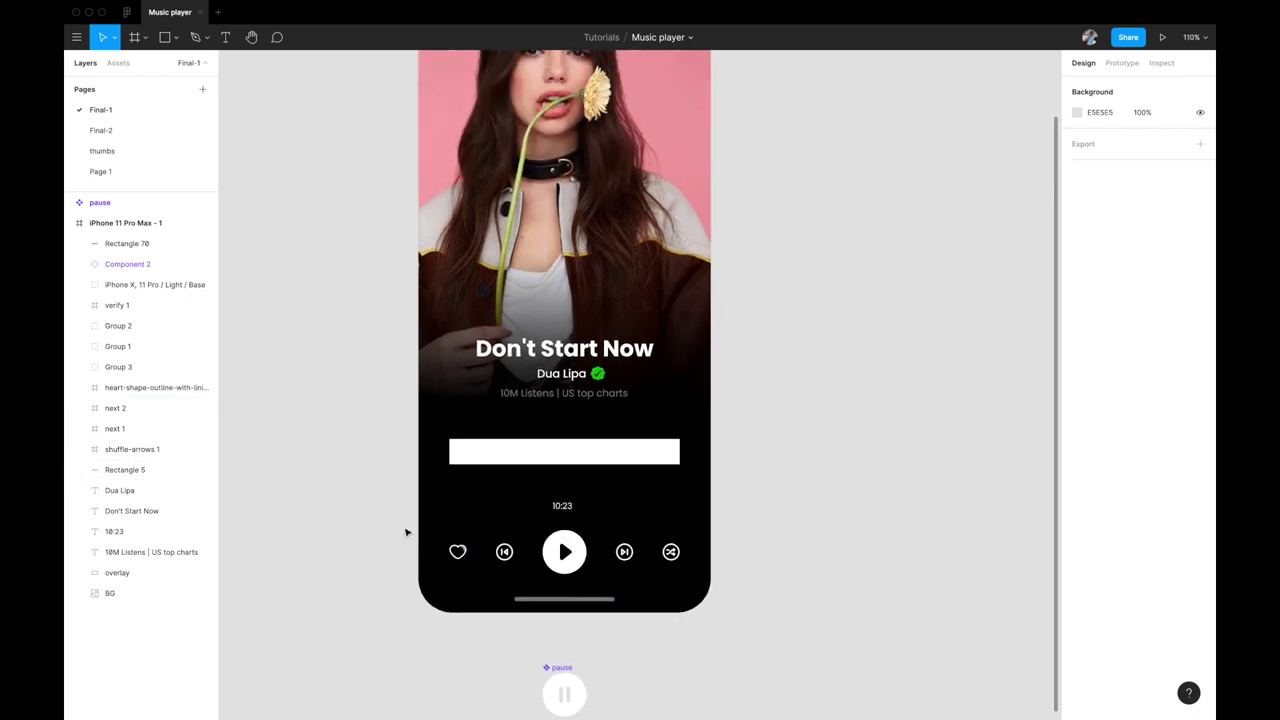
scroll(406, 531, "down", 3)
scroll(406, 531, "up", 2)
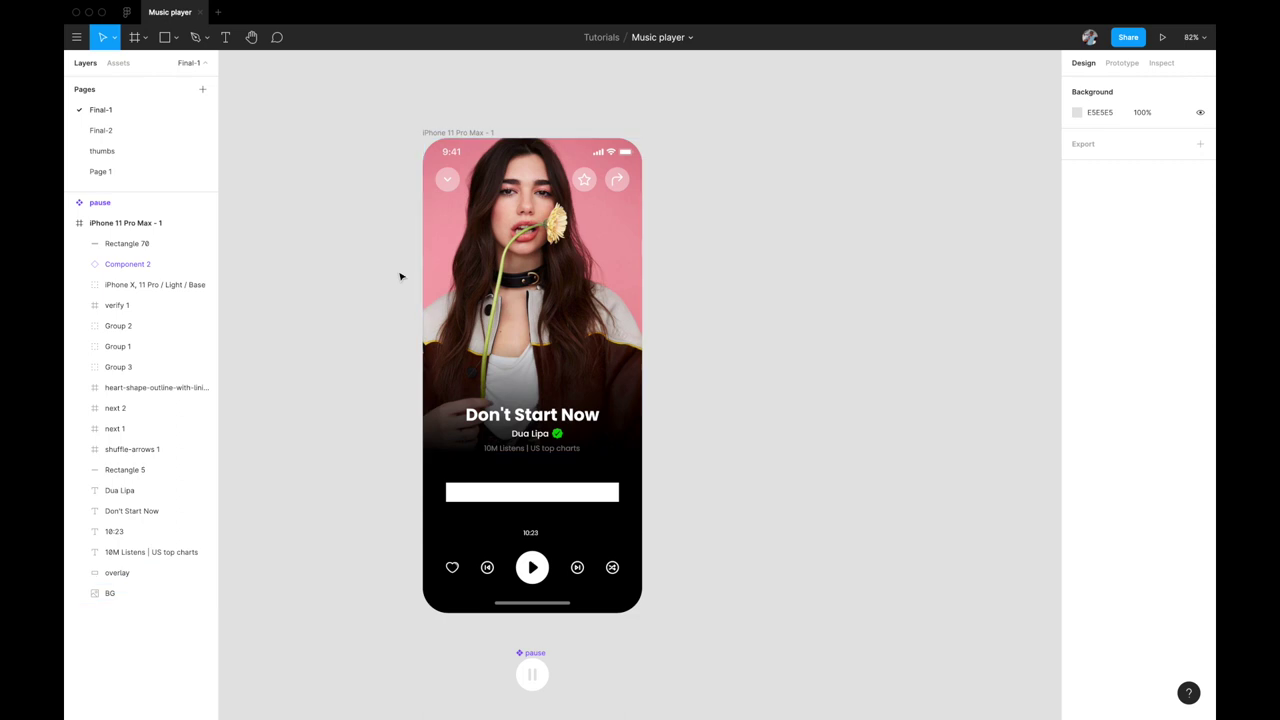
scroll(400, 277, "up", 2)
scroll(400, 277, "down", 2)
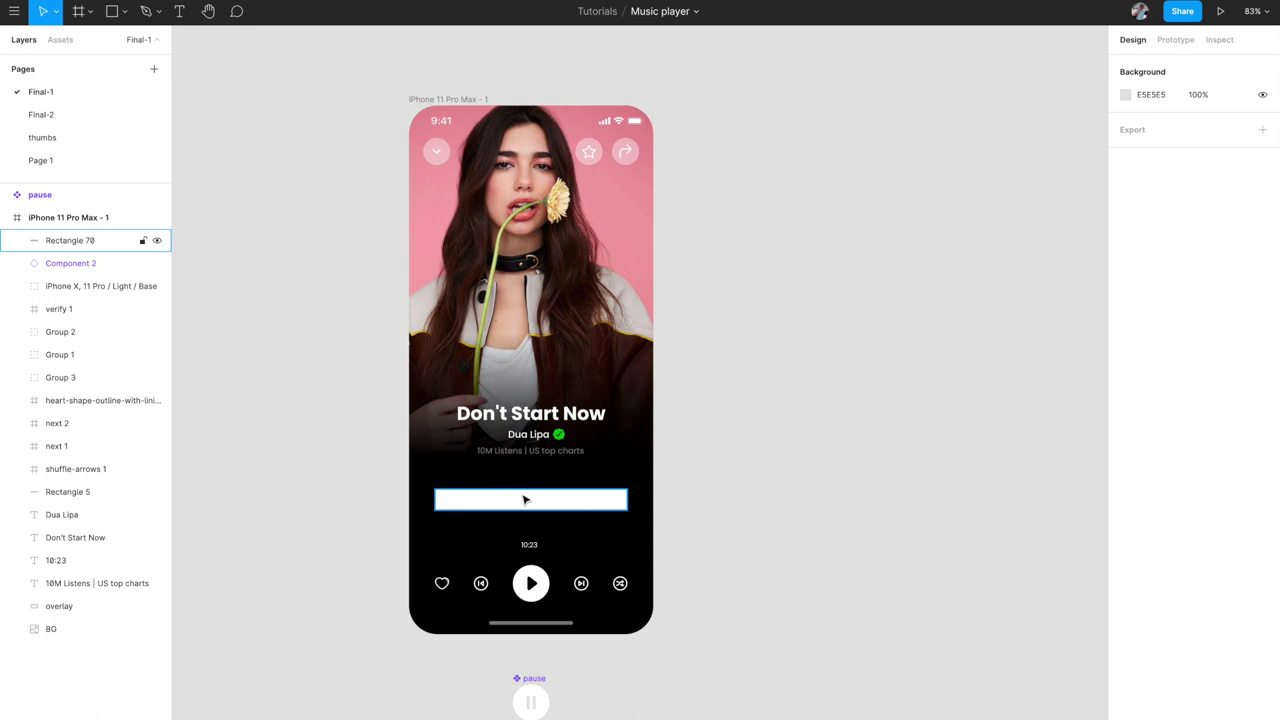
- Set the white placeholder rectangle's width to 366 and center it horizontally in the player screen
left_click(524, 500)
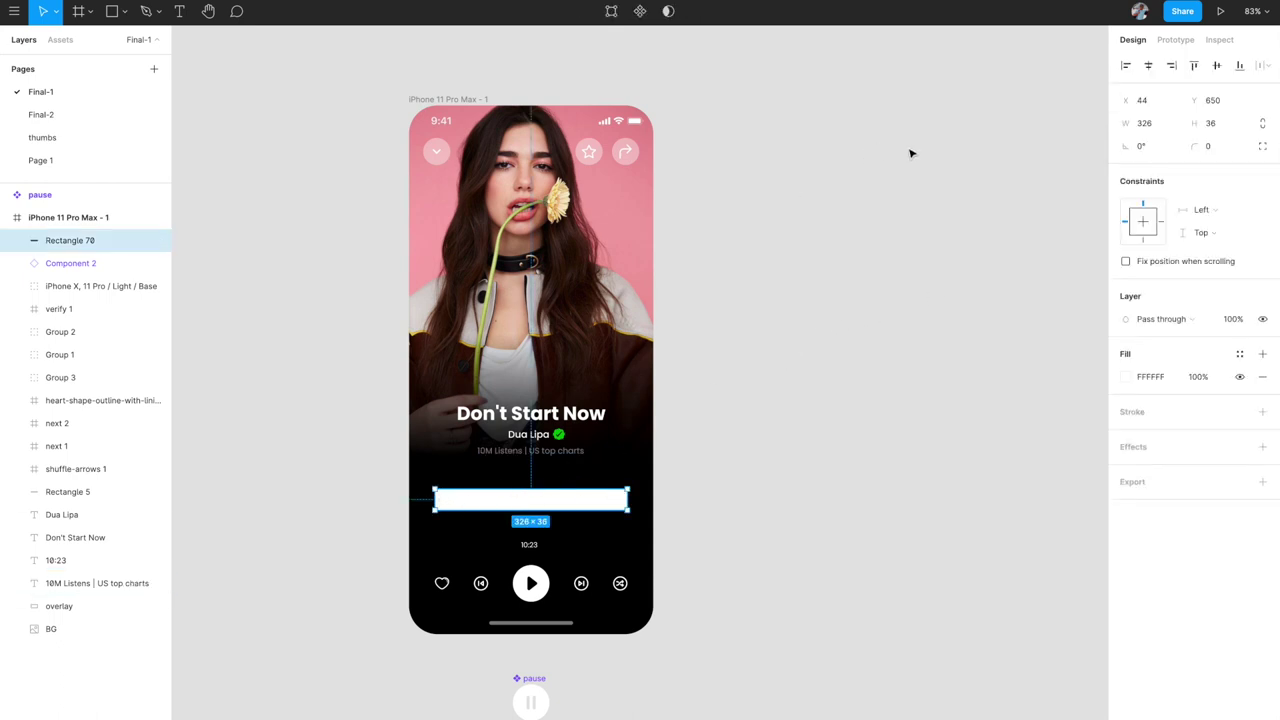
left_click(1158, 123)
type("366")
key("Return")
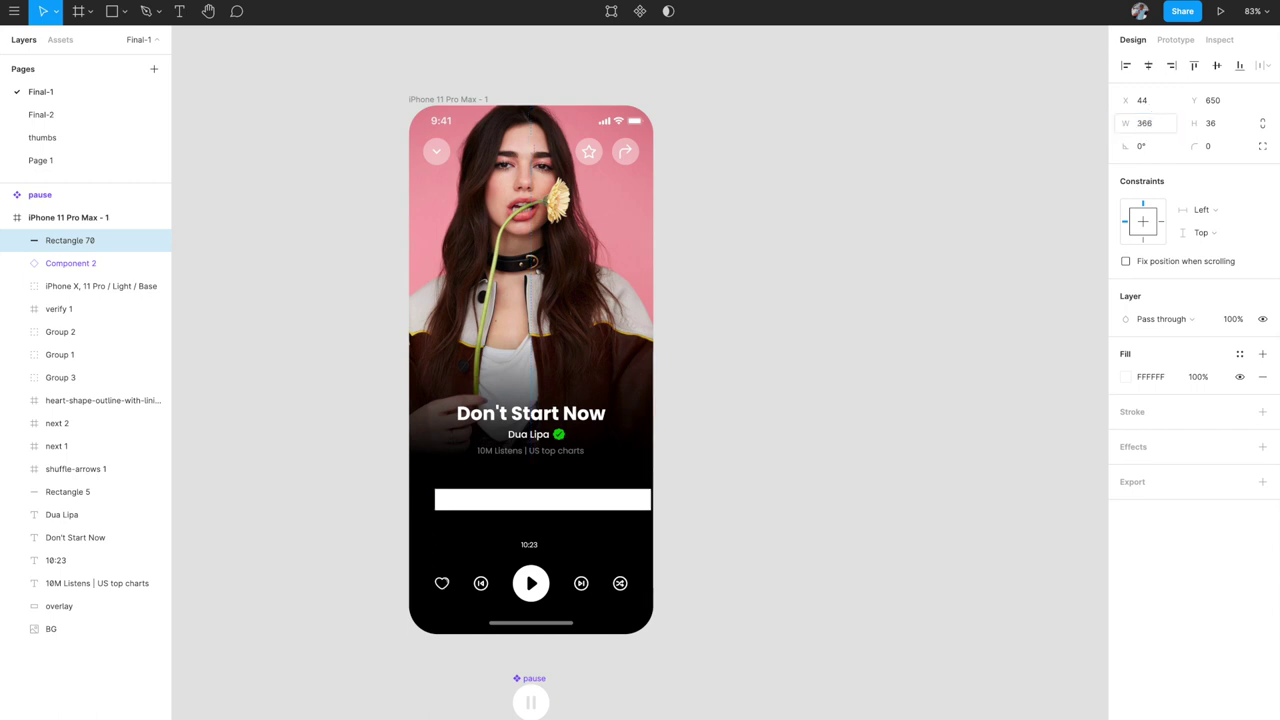
left_click(1148, 65)
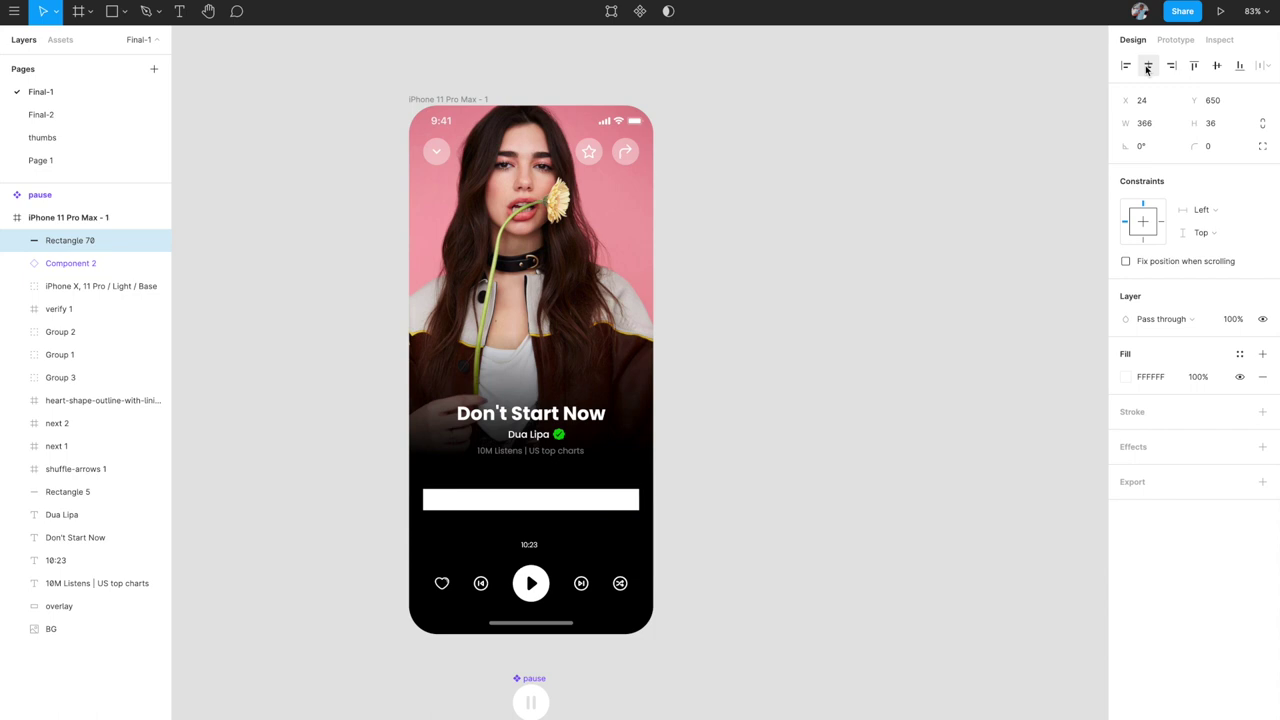
- Stretch the white placeholder rectangle downward to a height of about 69
scroll(615, 438, "down", 3)
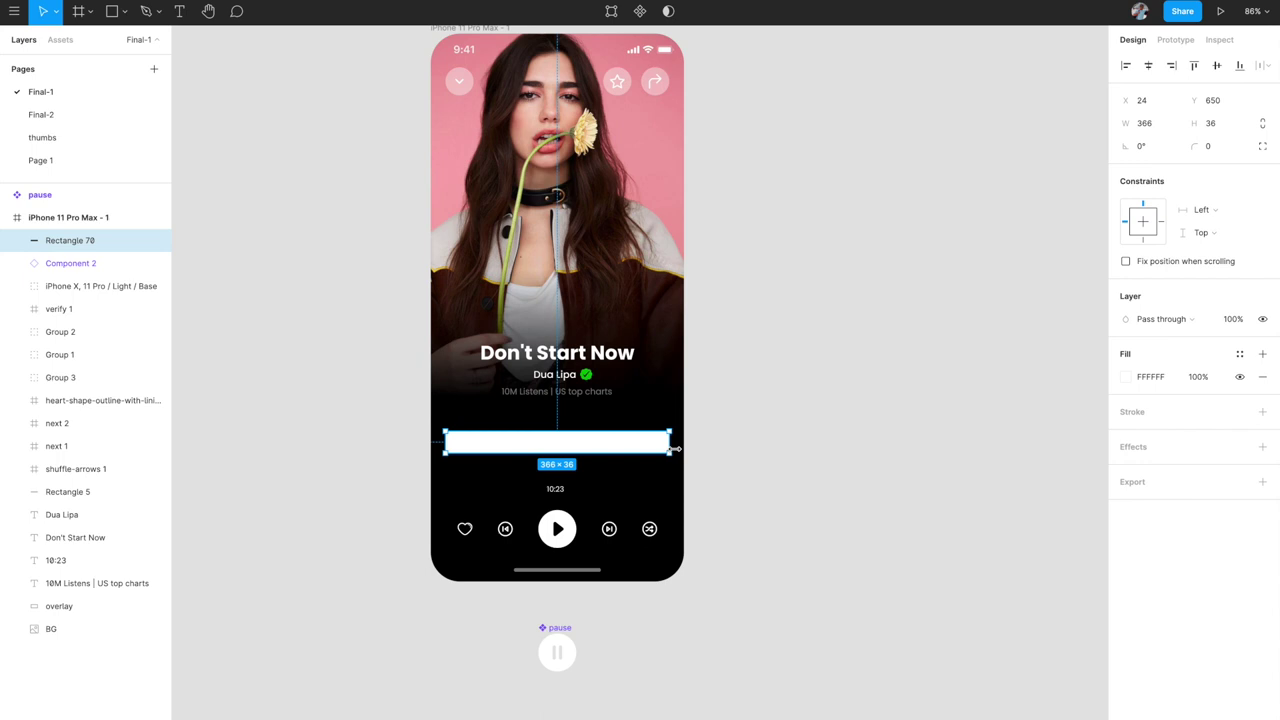
left_click_drag(574, 451, 573, 469)
left_click_drag(573, 472, 573, 473)
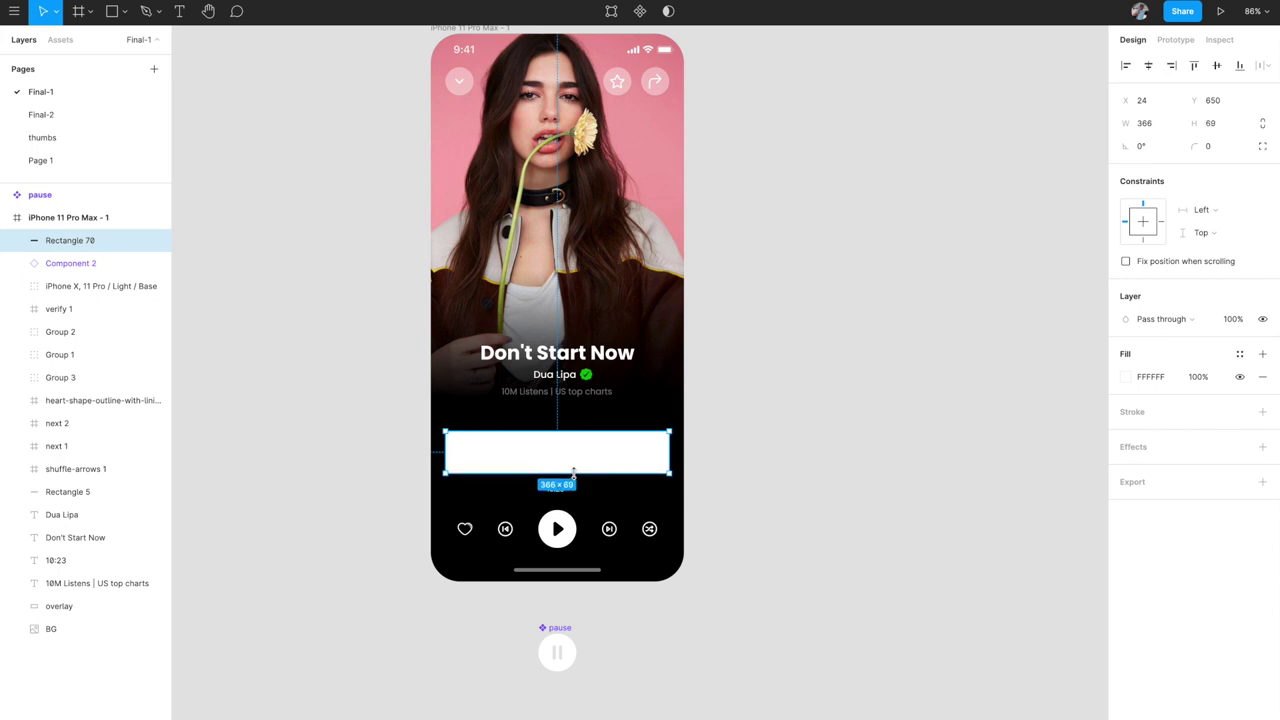
- Draw a frame about 309 by 83 on the empty canvas beside the player screen
left_click(737, 466)
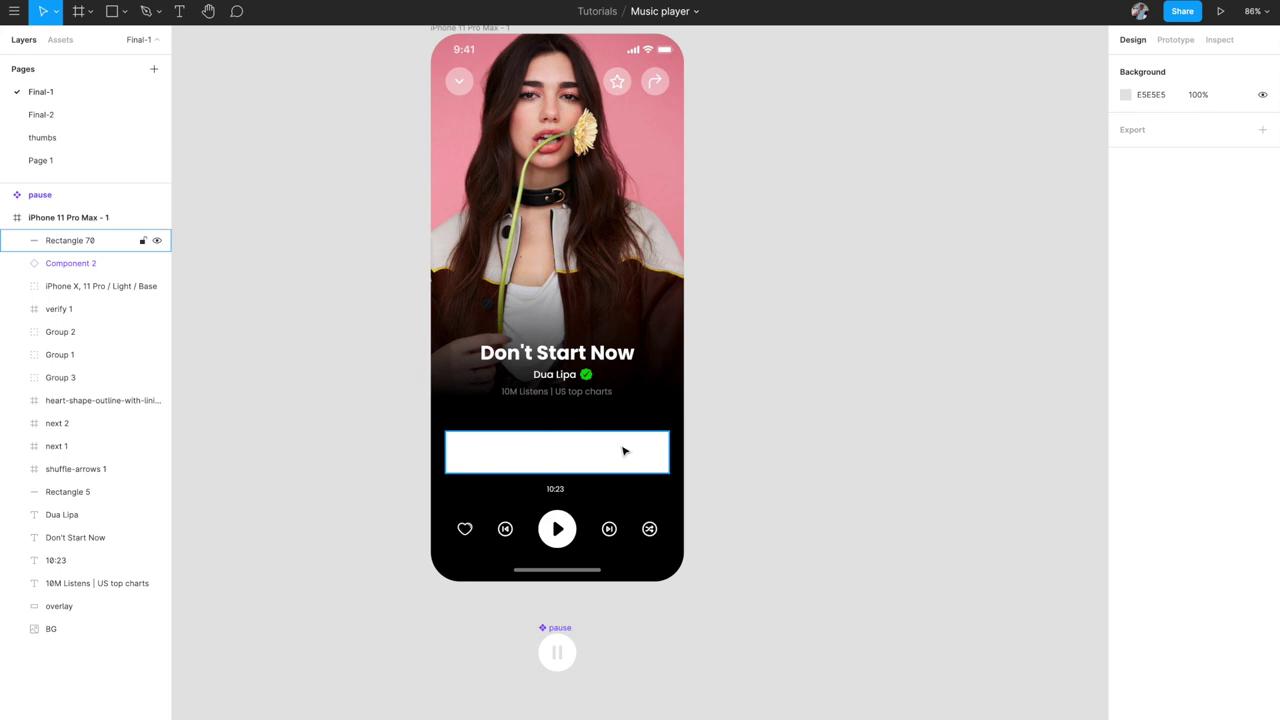
scroll(623, 451, "down", 3)
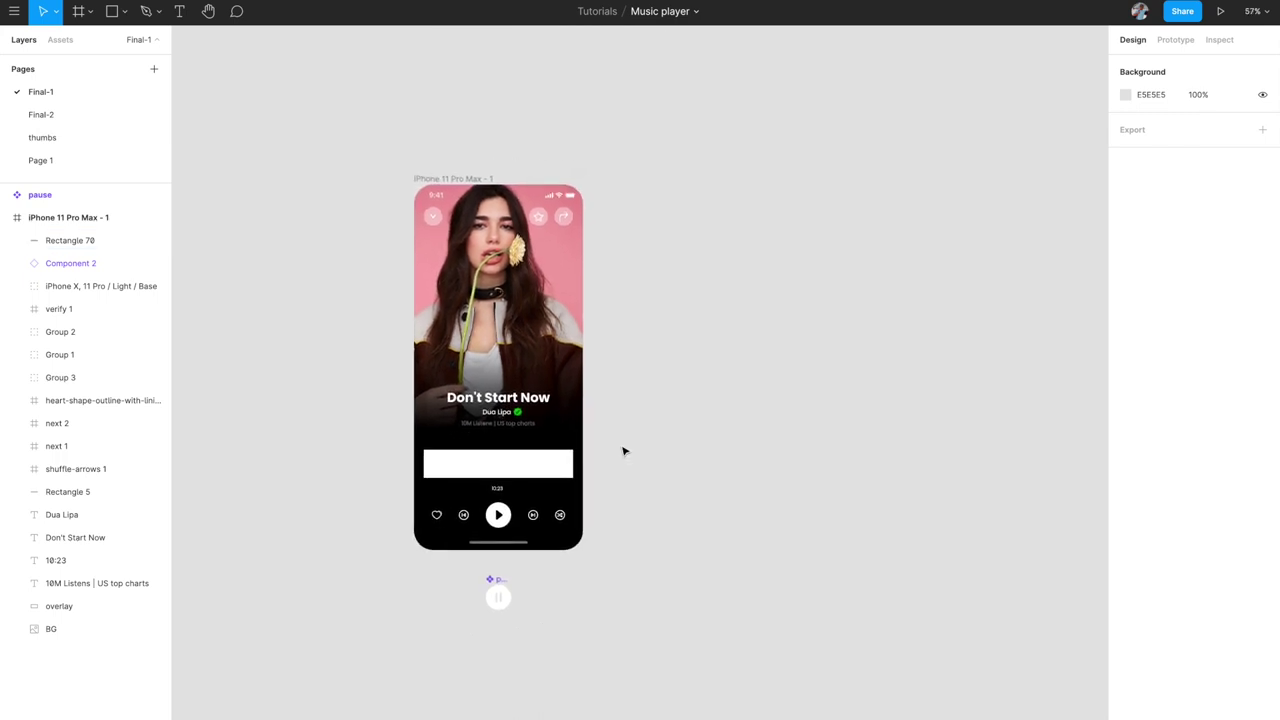
scroll(726, 274, "up", 2)
scroll(726, 275, "up", 2)
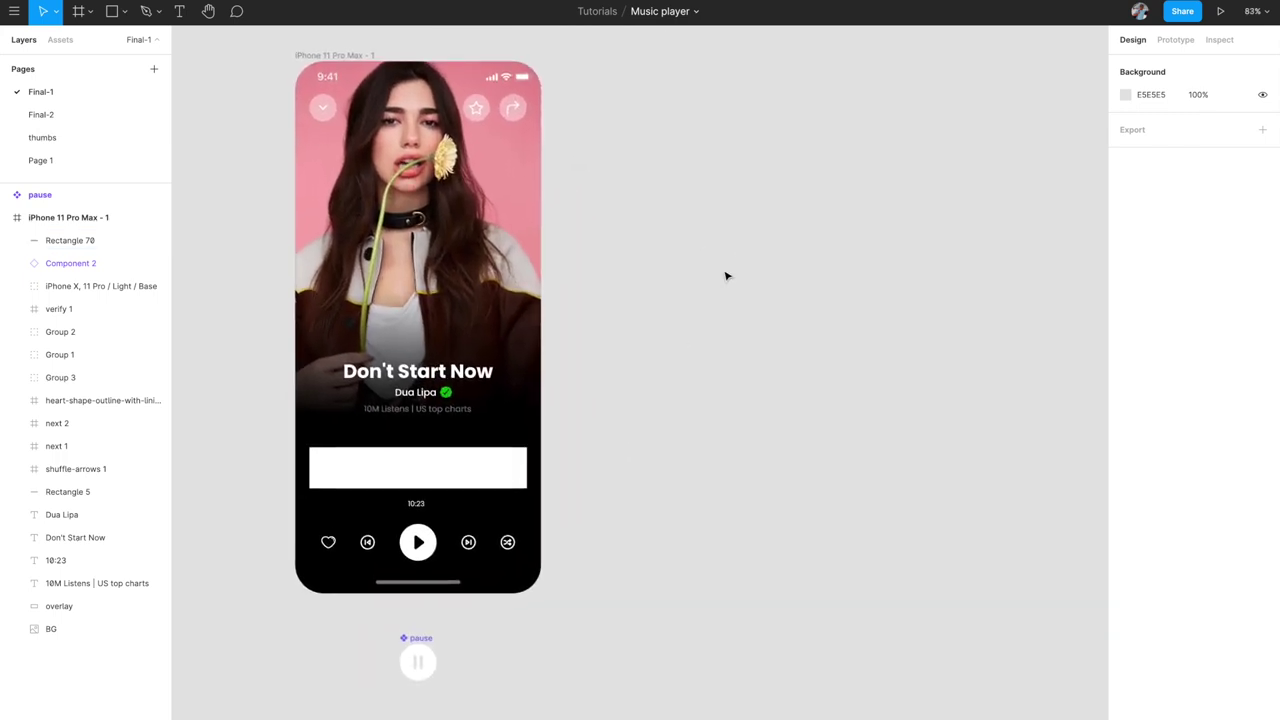
key("f")
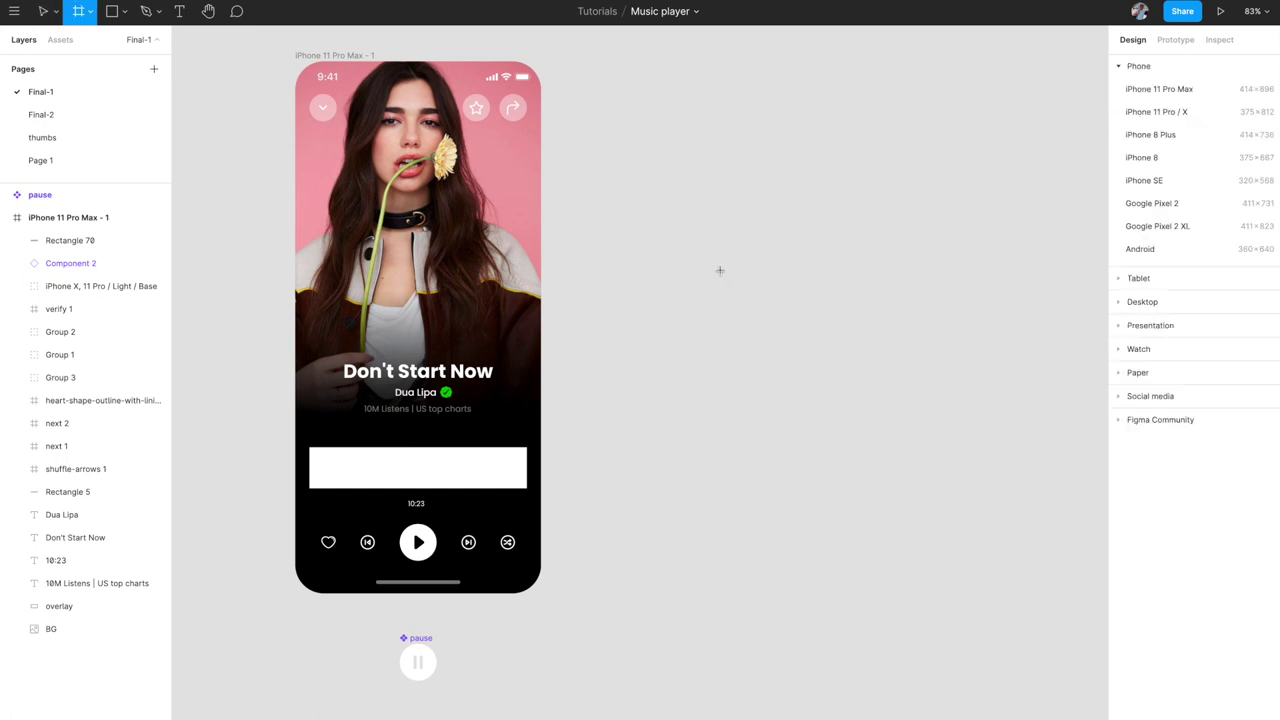
left_click_drag(641, 244, 826, 293)
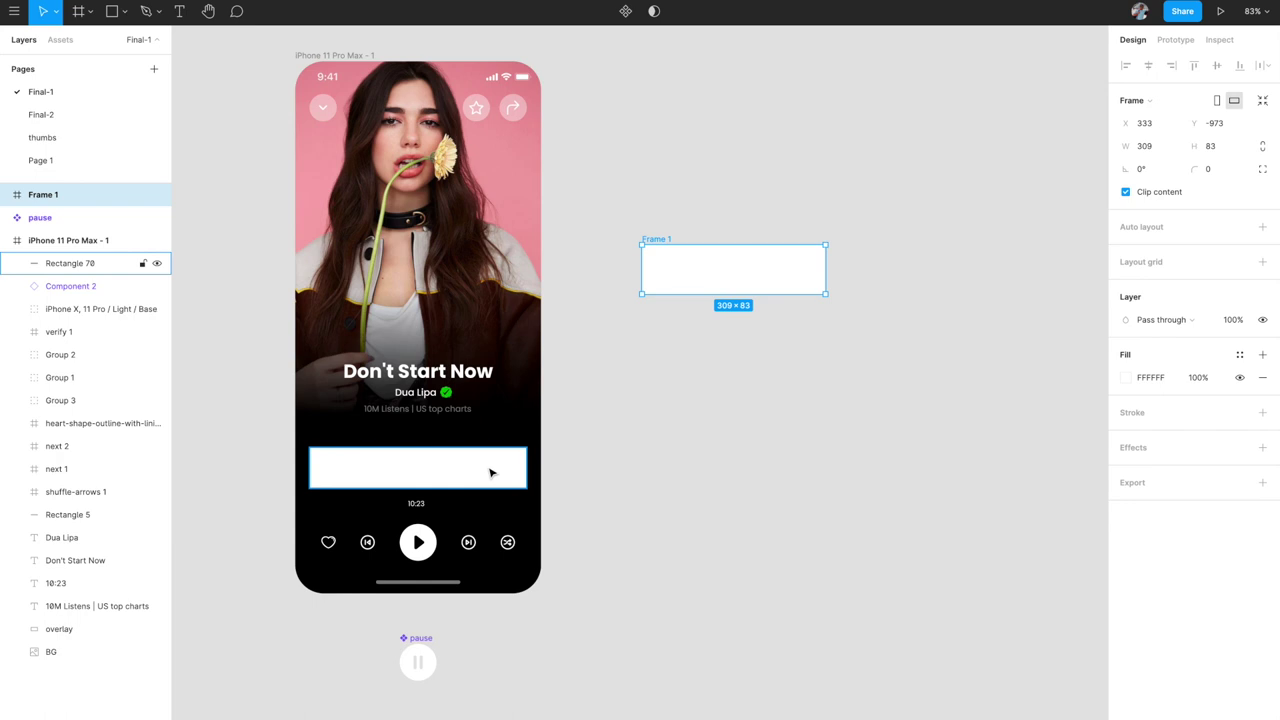
- Set the new frame's width to 366 and its height to 80
scroll(490, 472, "right", 2)
left_click(1147, 150)
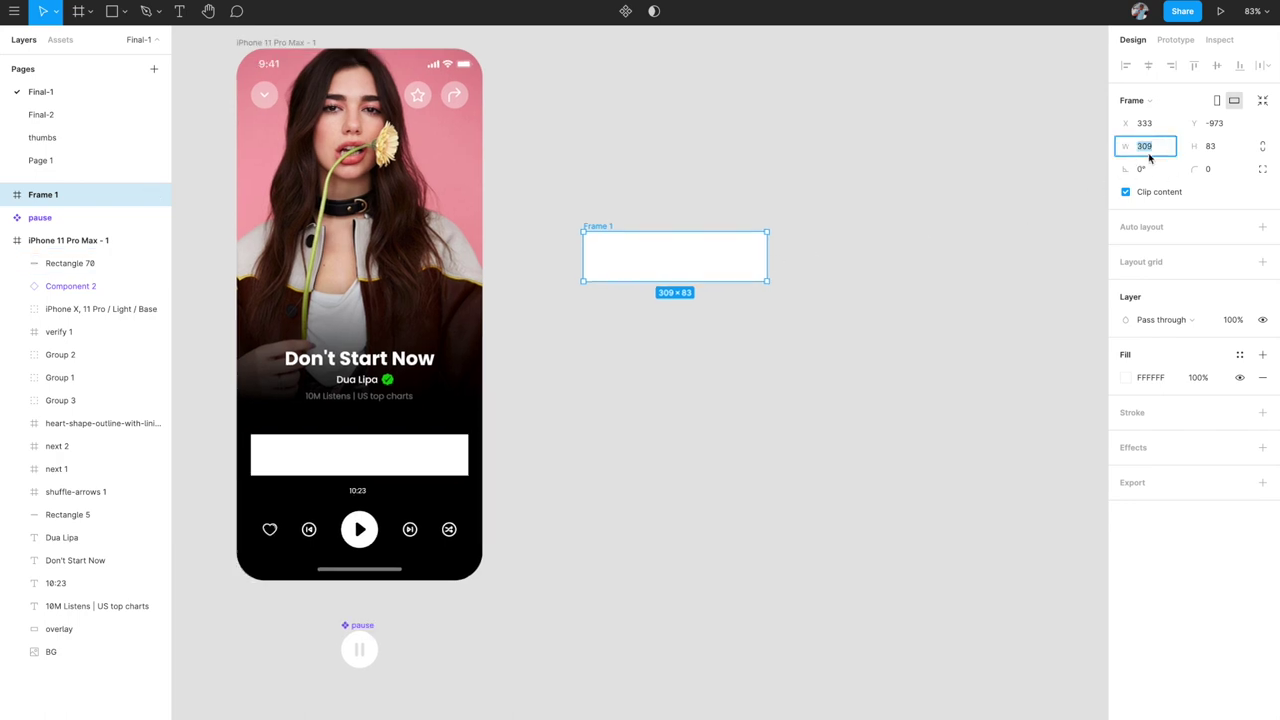
type("366")
key("Return")
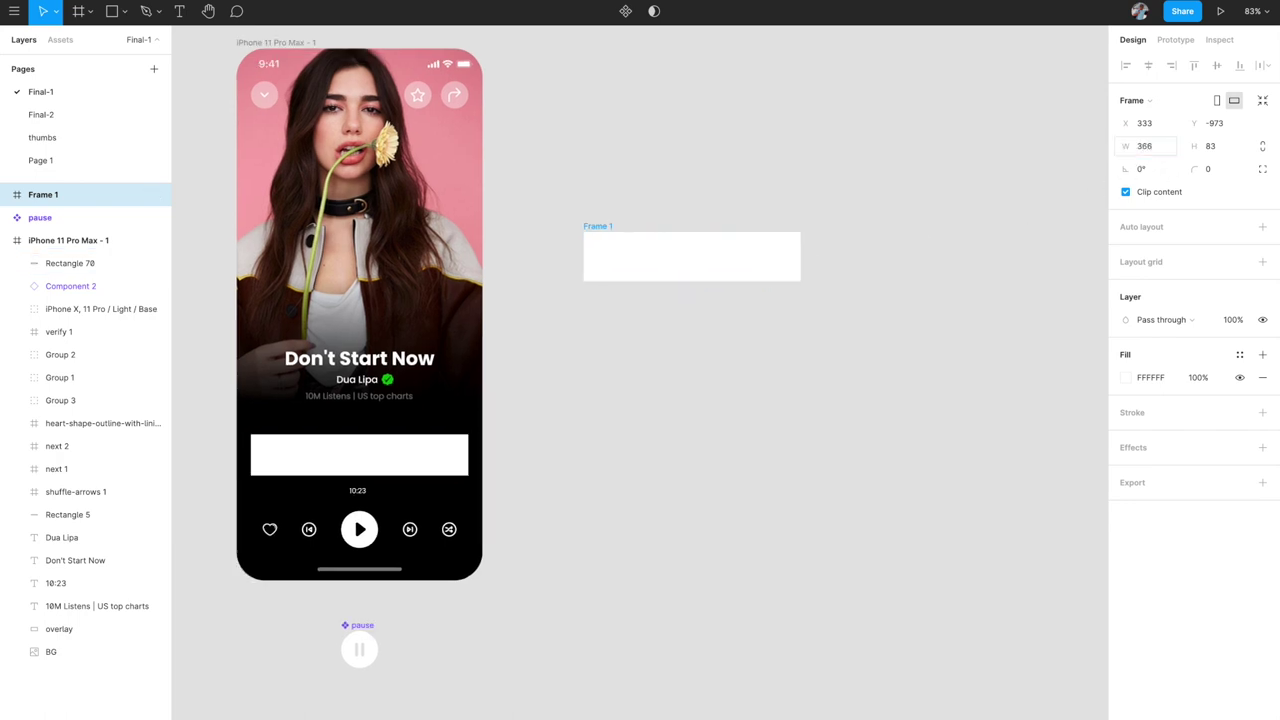
left_click(1223, 147)
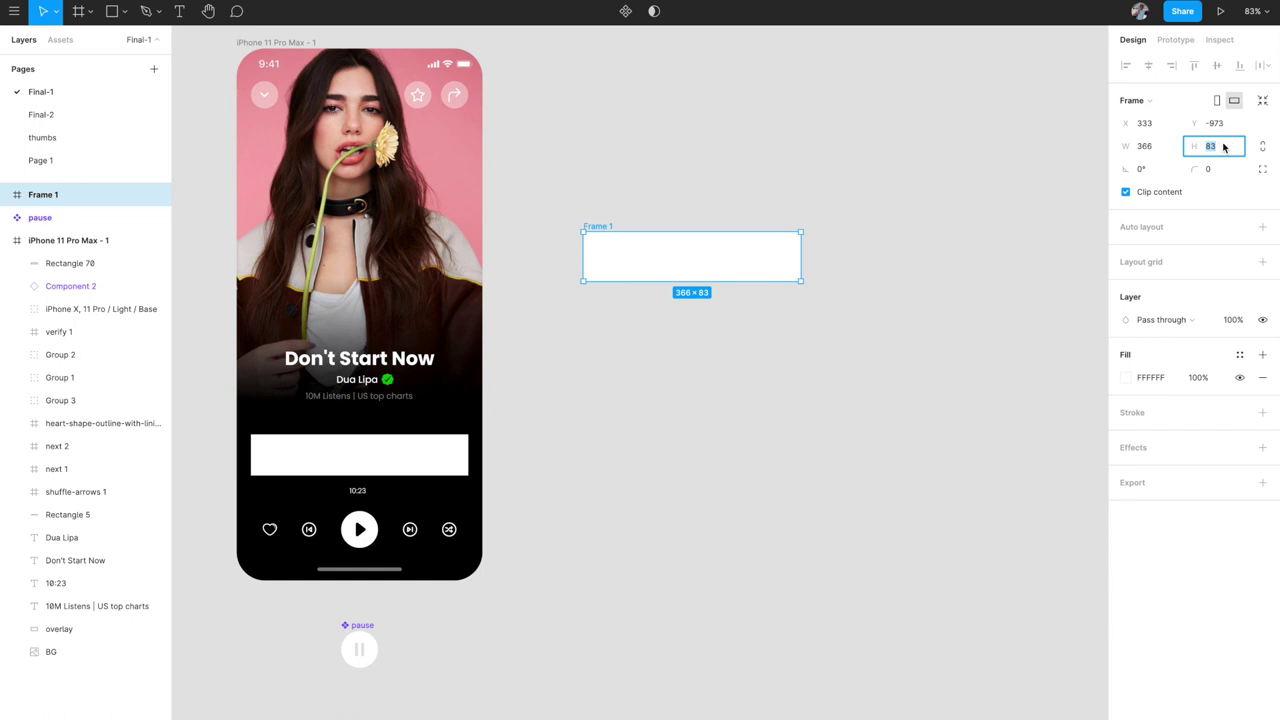
type("80")
key("Return")
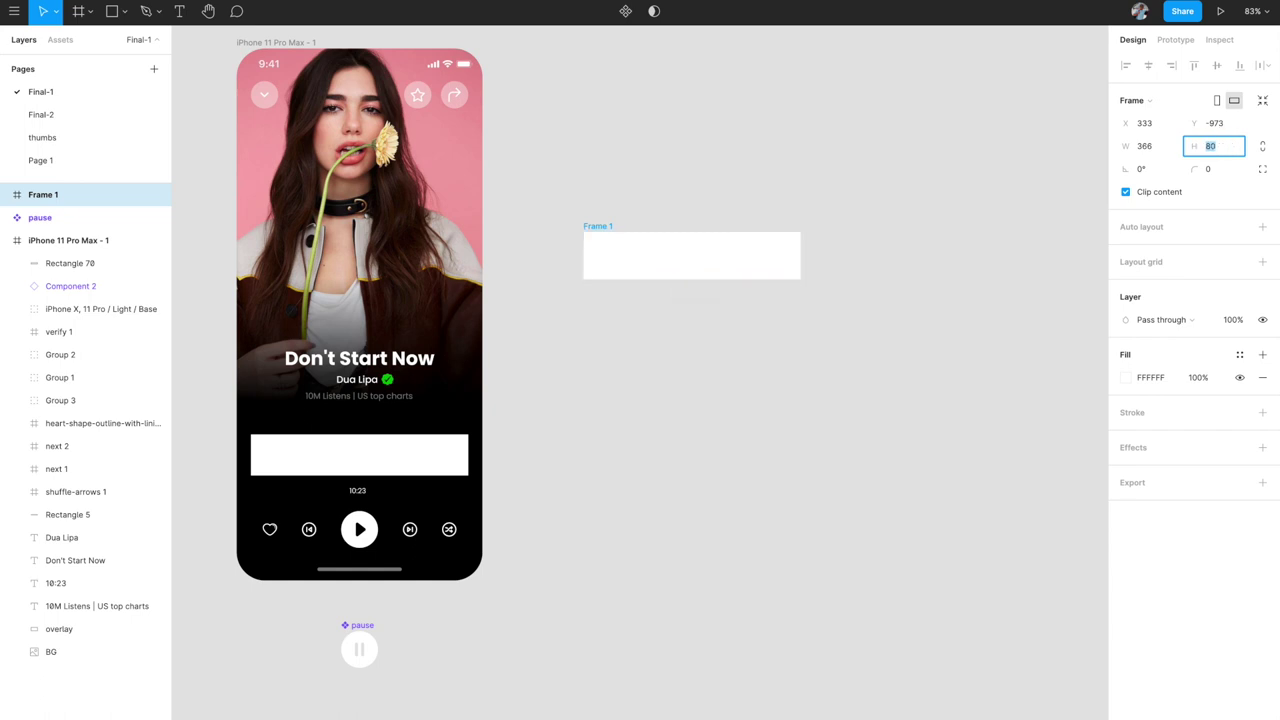
left_click(962, 241)
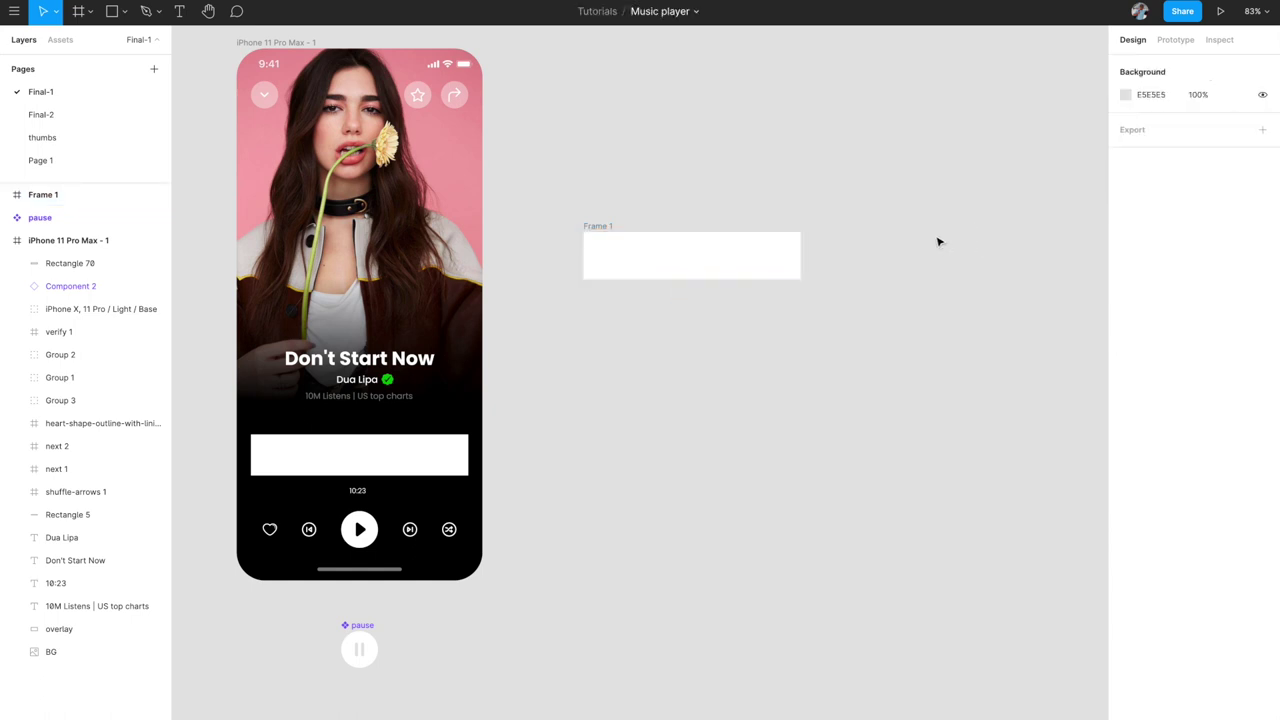
- Delete the white placeholder rectangle from the player screen
left_click(590, 228)
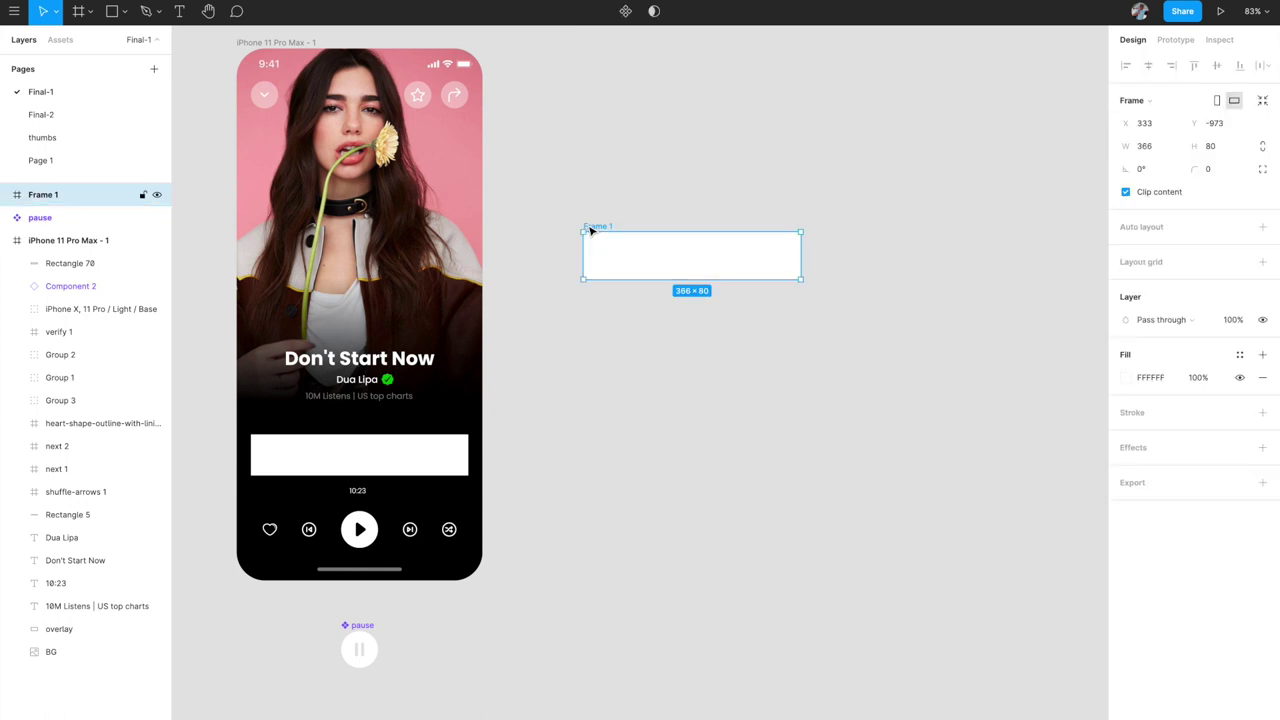
left_click(437, 453)
key("Delete")
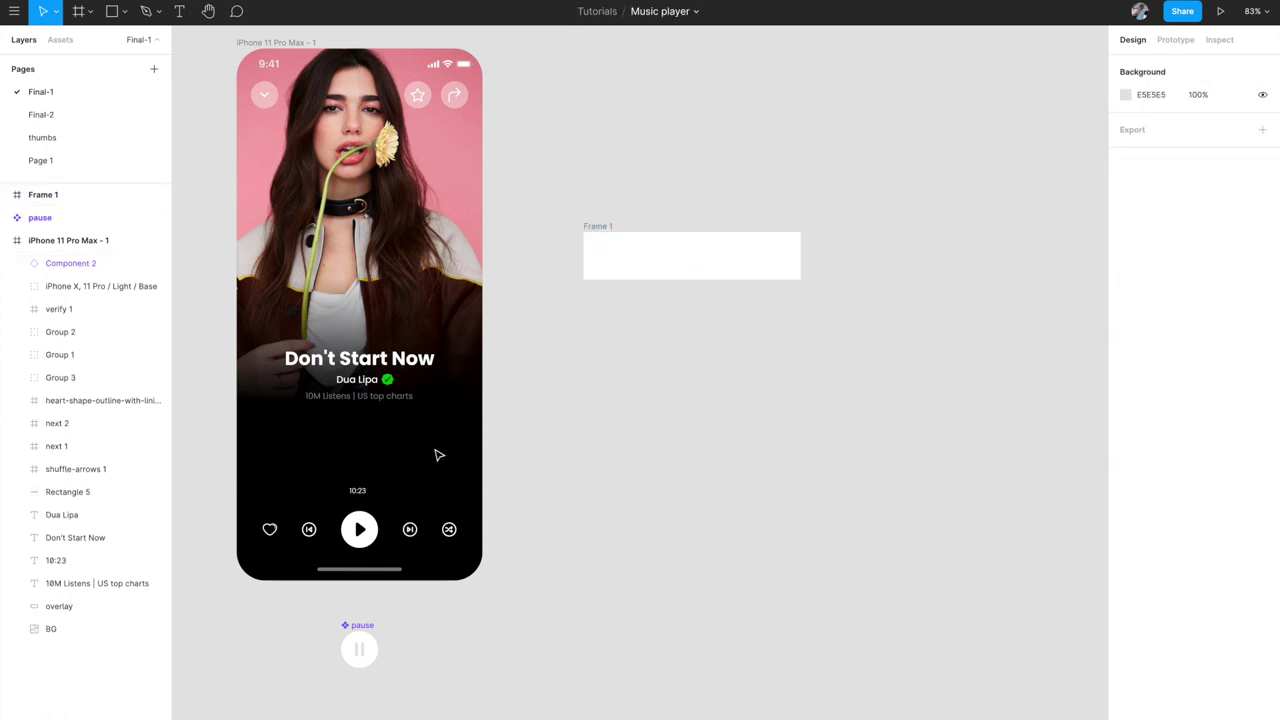
- Draw a narrow vertical rectangle about 9 by 62 near the start of the new white frame
left_click(597, 231)
scroll(597, 235, "up", 3)
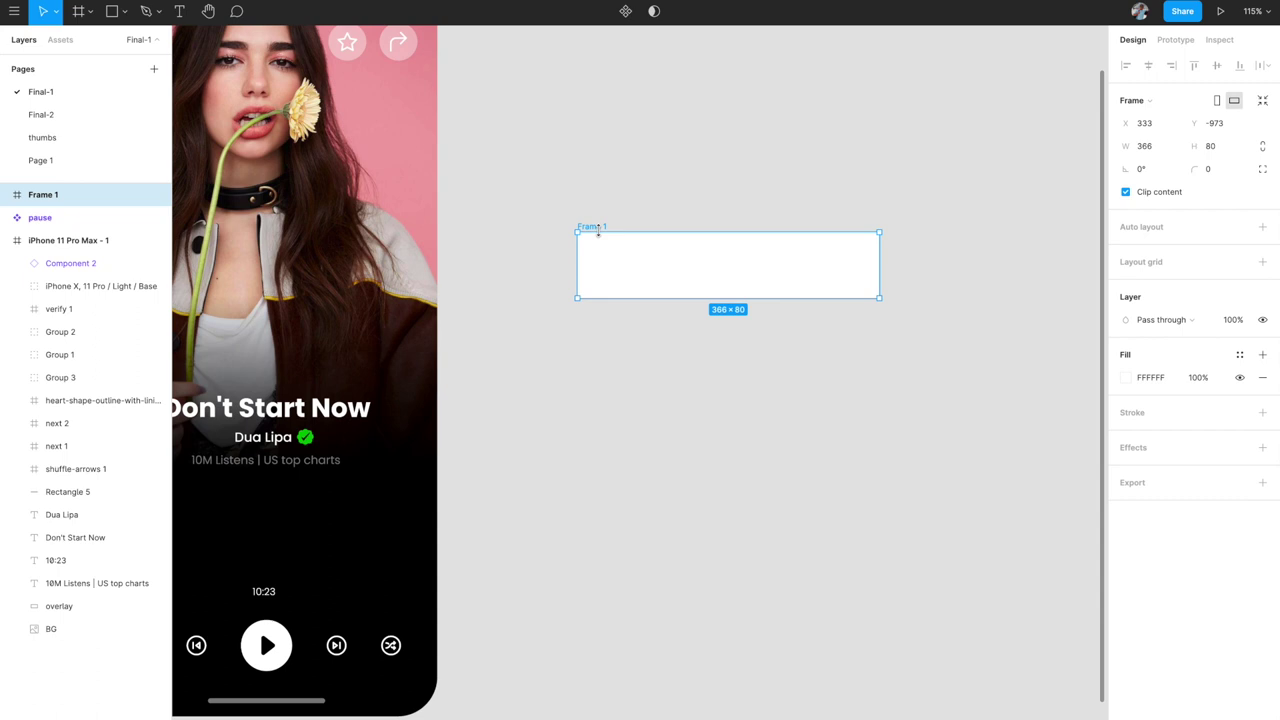
scroll(610, 245, "down", 4)
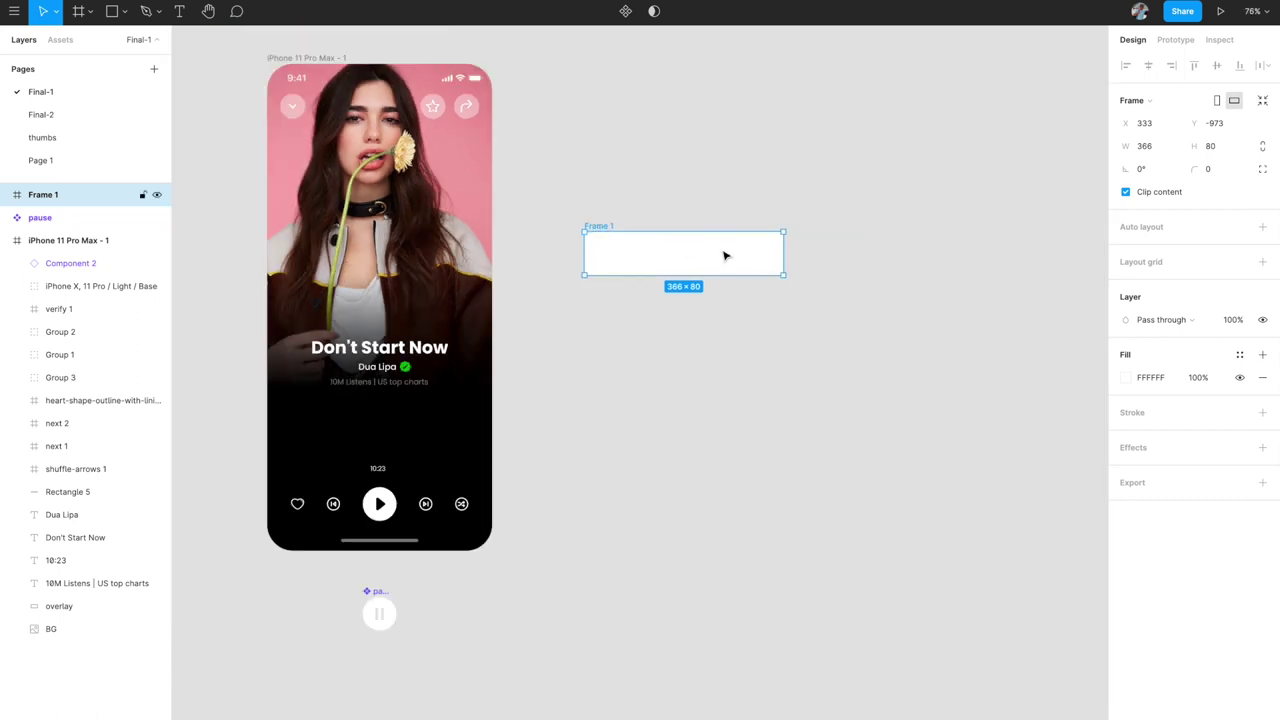
scroll(724, 255, "up", 4)
scroll(723, 255, "down", 4)
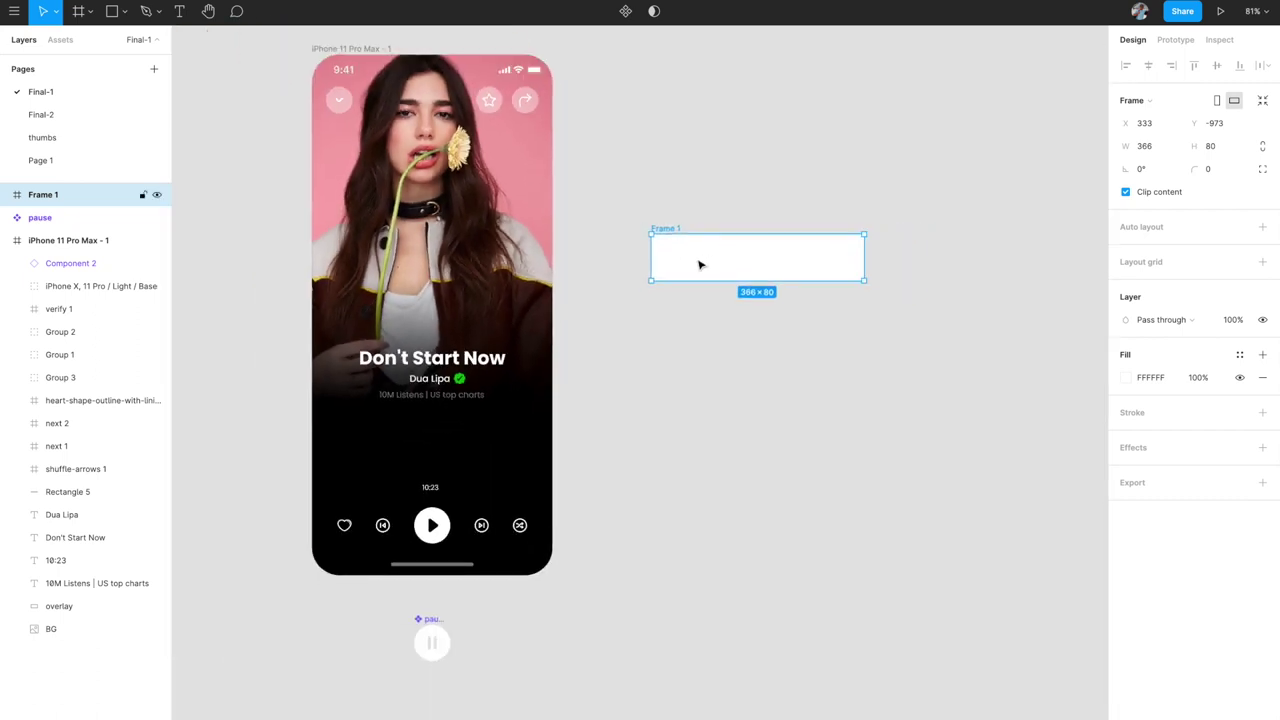
scroll(699, 265, "up", 2)
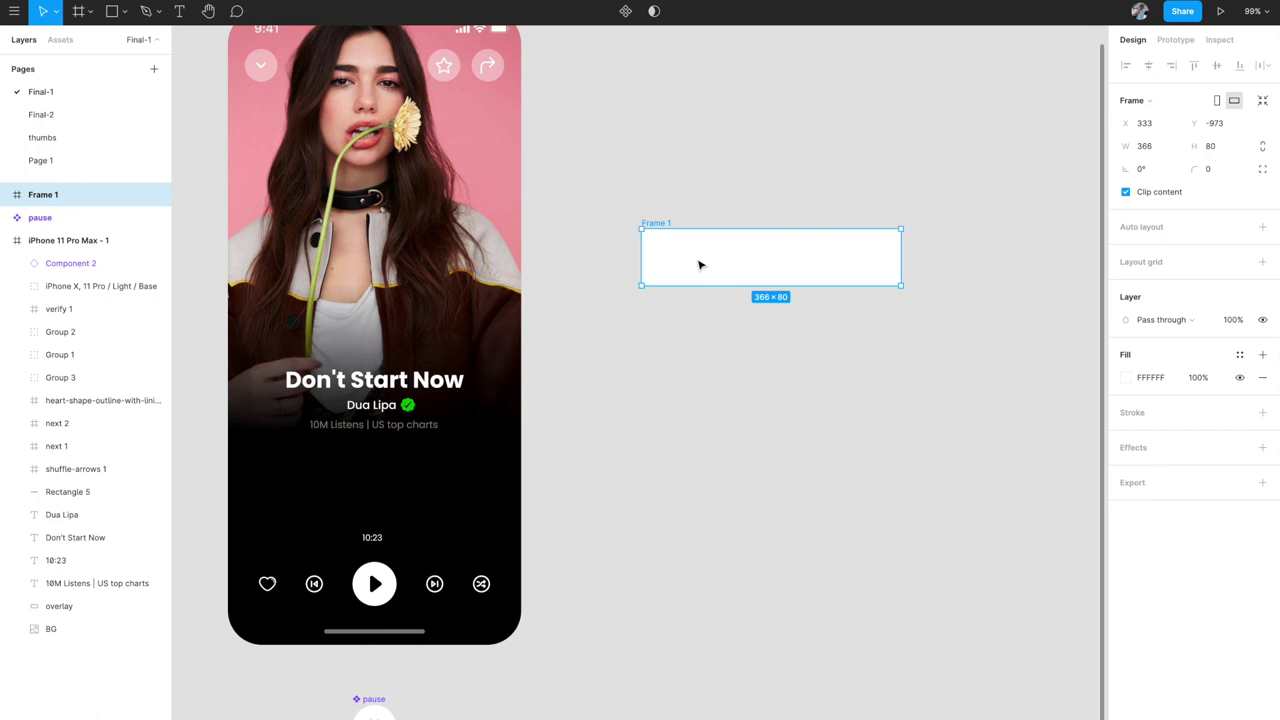
scroll(699, 265, "up", 1)
key("r")
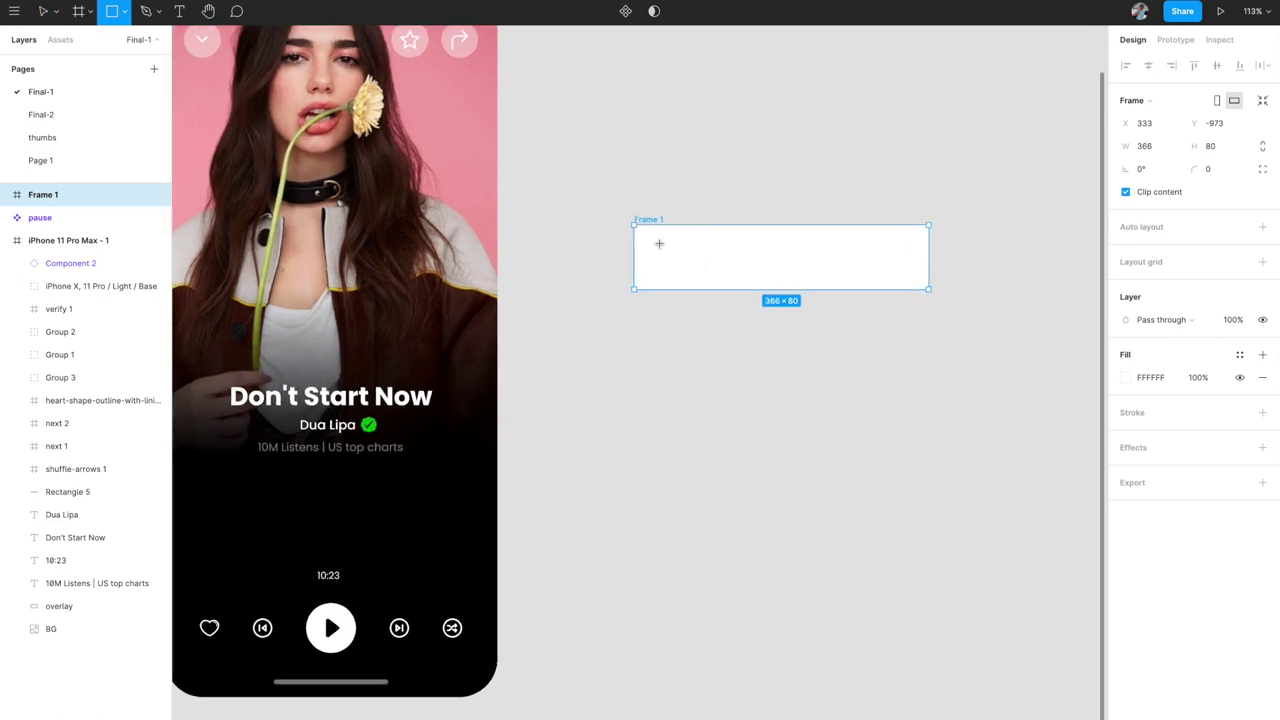
left_click_drag(644, 232, 650, 283)
- Set the narrow bar's width to 6 and its height to 60
left_click(1147, 130)
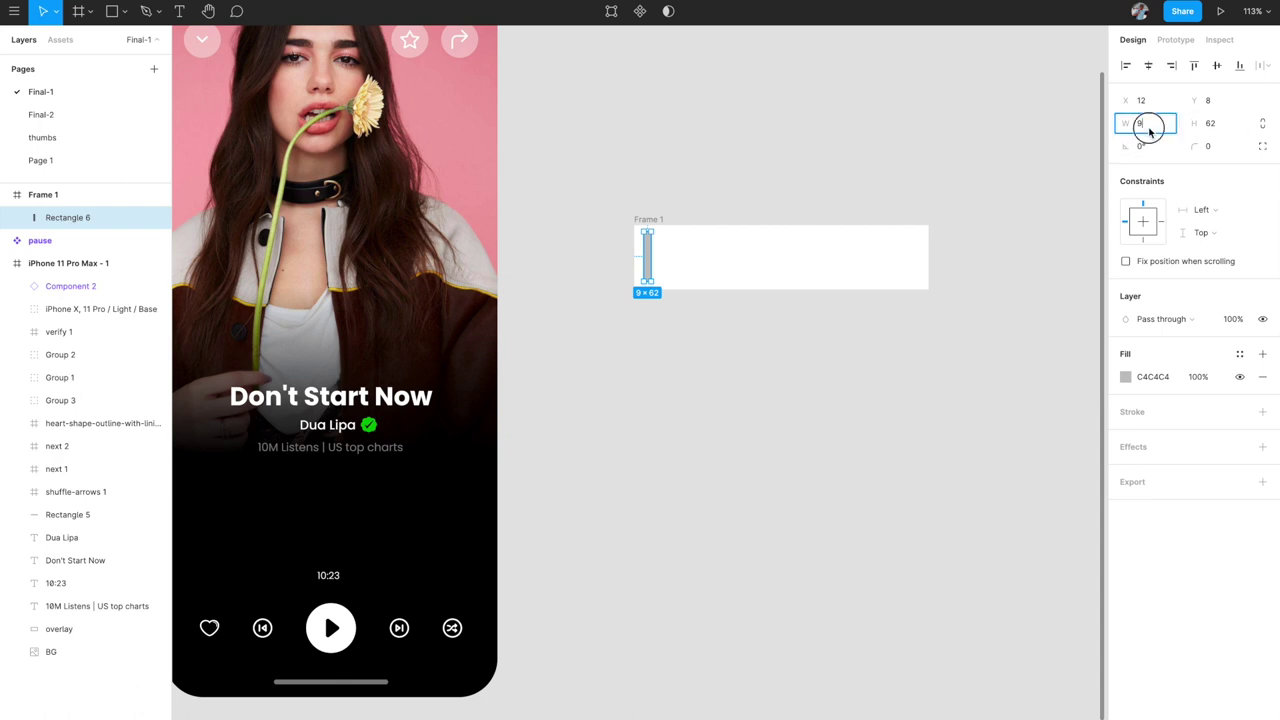
type("7")
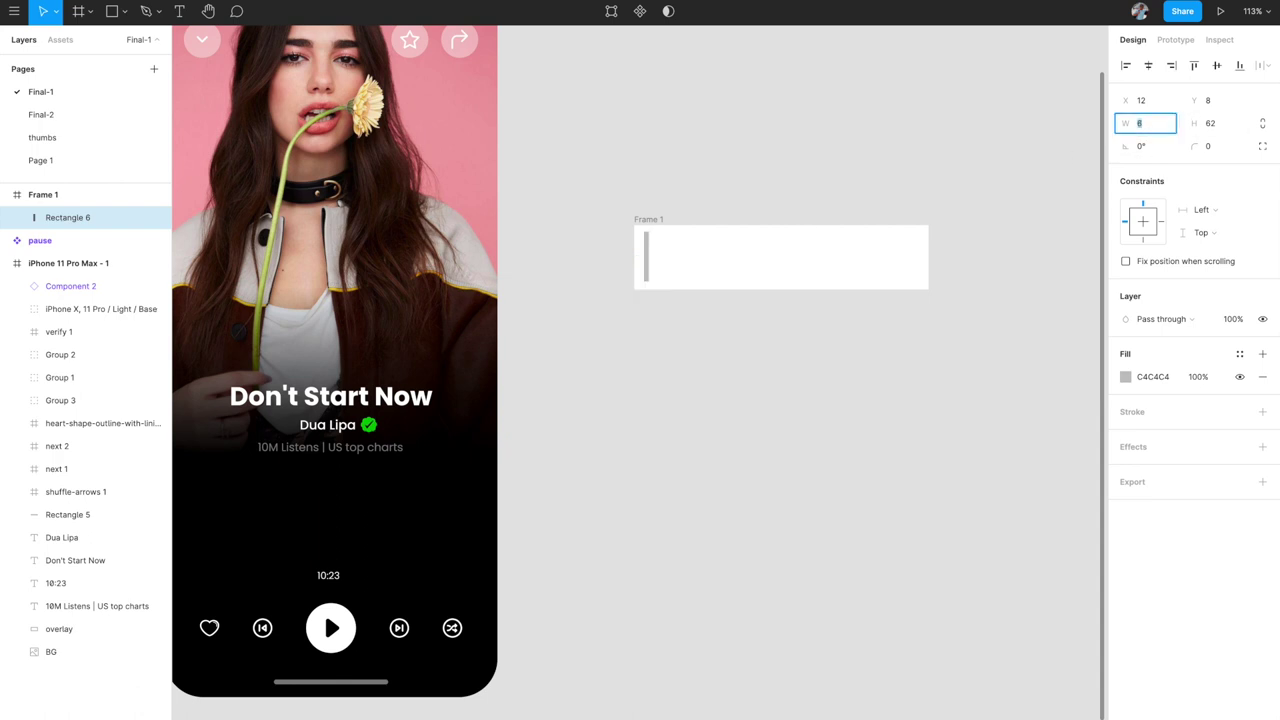
key("Return")
left_click(1214, 123)
type("60")
key("Return")
- Round the bar's corners with a radius of 8
scroll(537, 306, "up", 5)
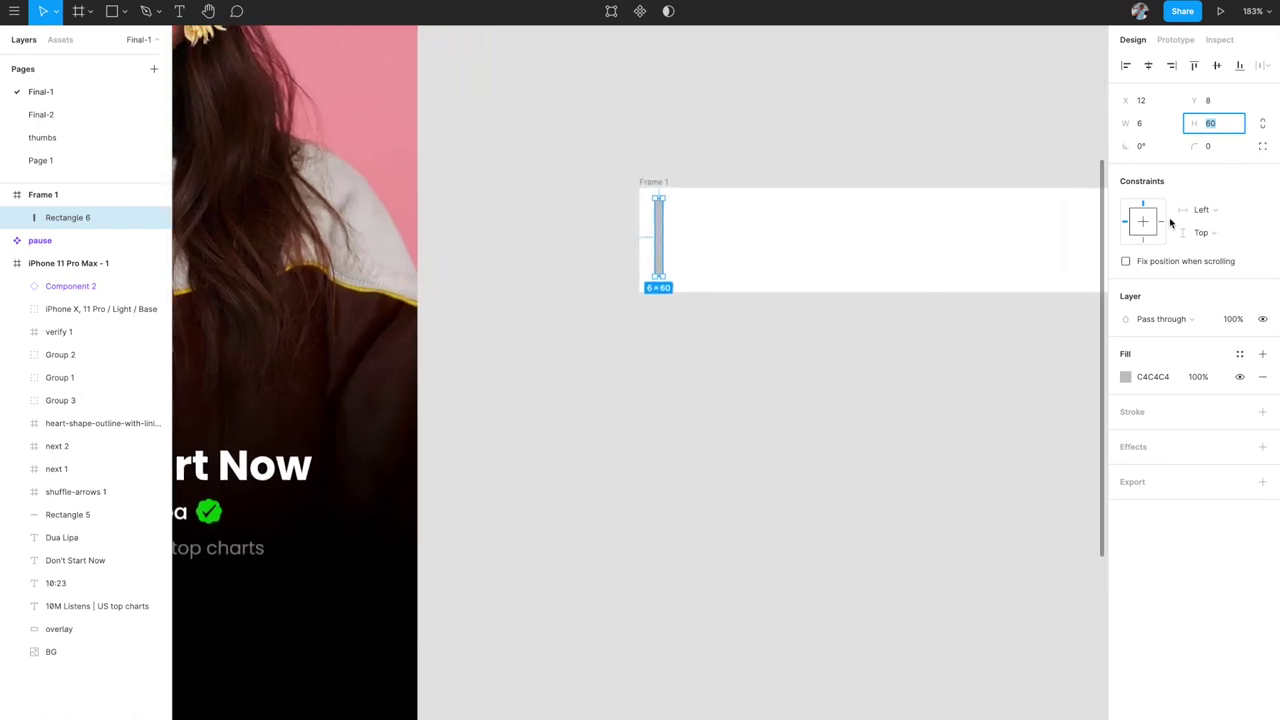
left_click(1208, 149)
type("3")
key("Return")
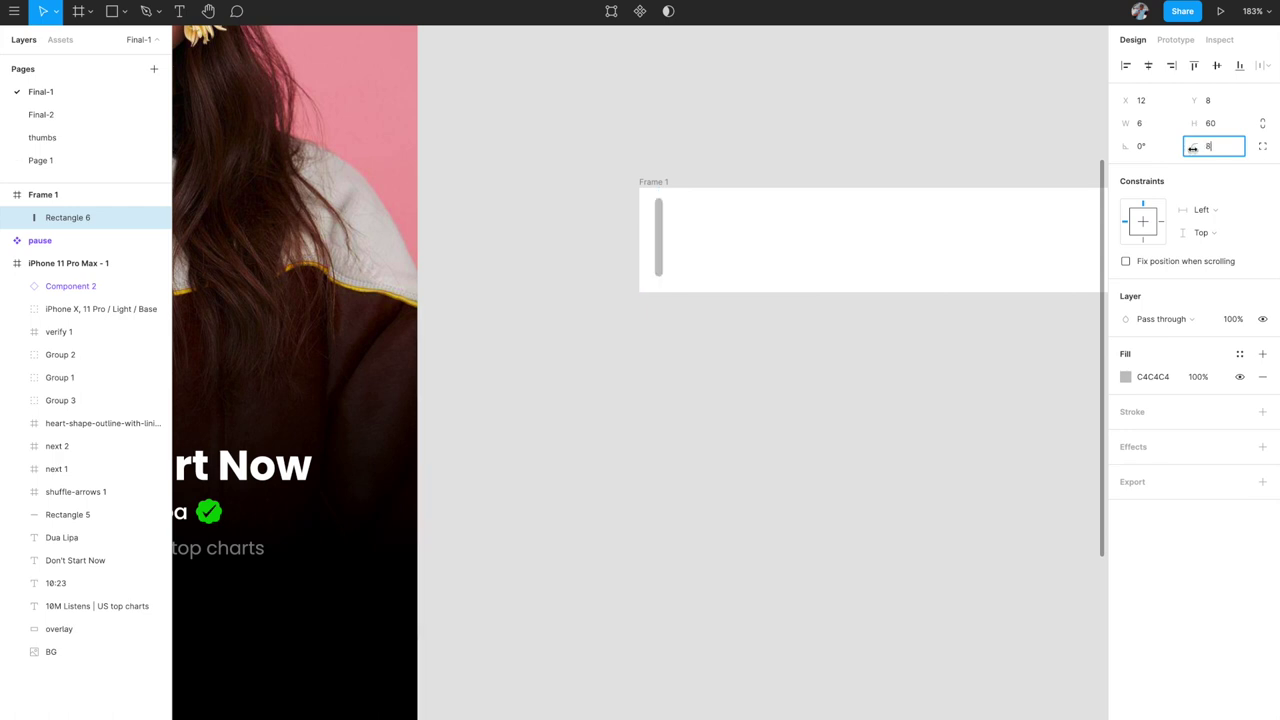
left_click(646, 346)
- Duplicate the rounded bar beside the original at X 25, keeping it at the same height
scroll(646, 346, "right", 2)
left_click(611, 231)
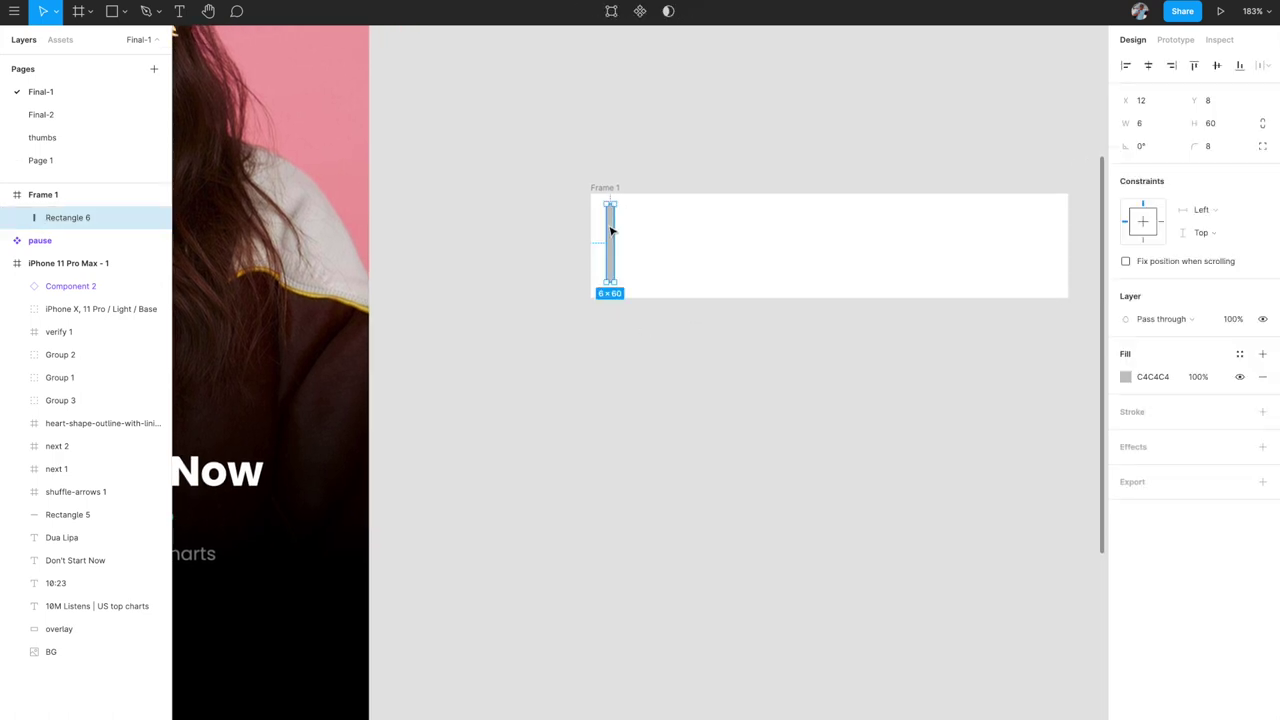
left_click_drag(611, 231, 628, 235)
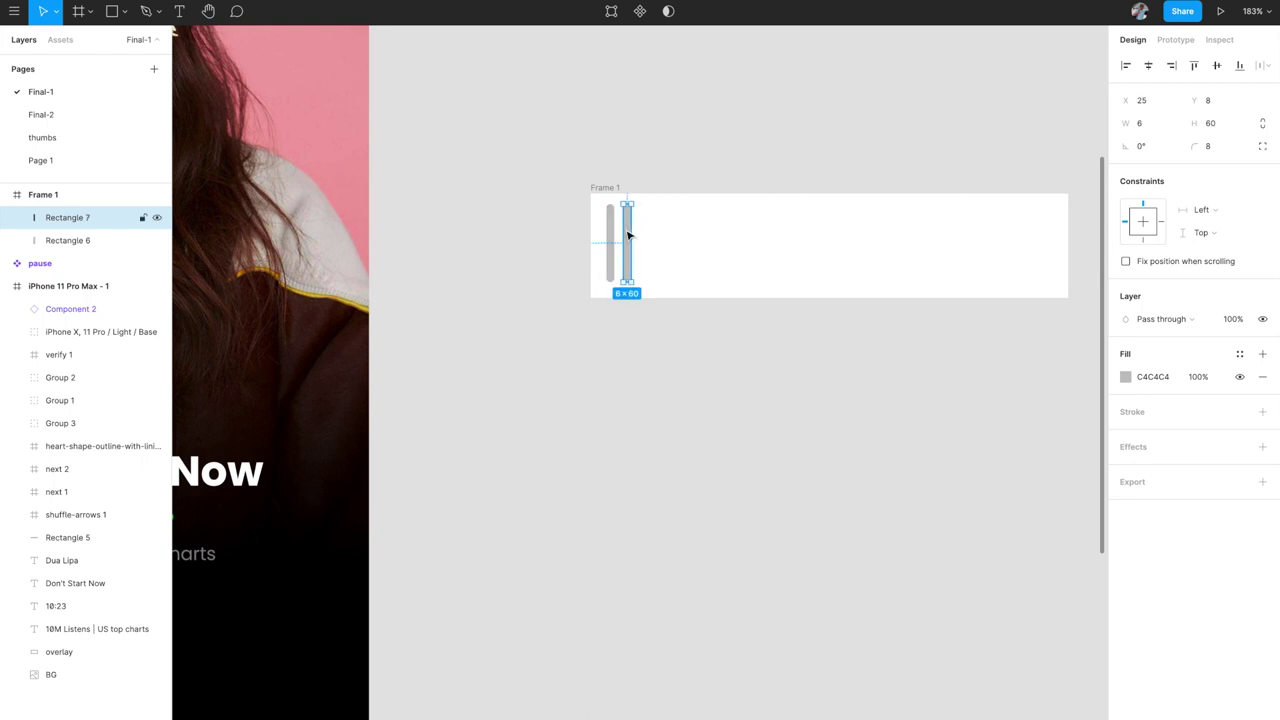
- Repeat the bar duplication at the same spacing until the bars span the frame's full width
key("ctrl+d")
key("ctrl+d")
key("ctrl+d")
key("ctrl+d")
key("ctrl+d")
key("ctrl+d")
key("ctrl+d")
key("ctrl+d")
key("ctrl+d")
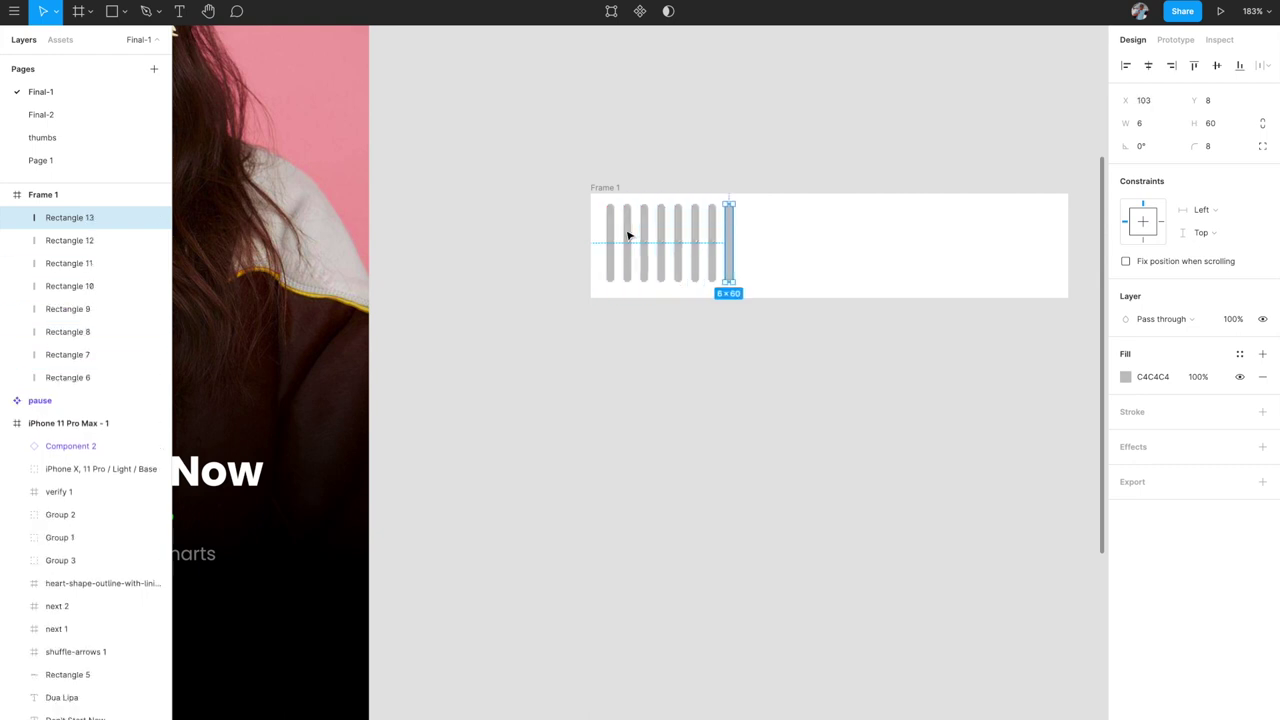
key("ctrl+d")
key("ctrl+d")
key("ctrl+d")
key("ctrl+d")
key("ctrl+d")
key("ctrl+d")
key("ctrl+d")
key("ctrl+d")
key("ctrl+d")
key("ctrl+d")
key("ctrl+d")
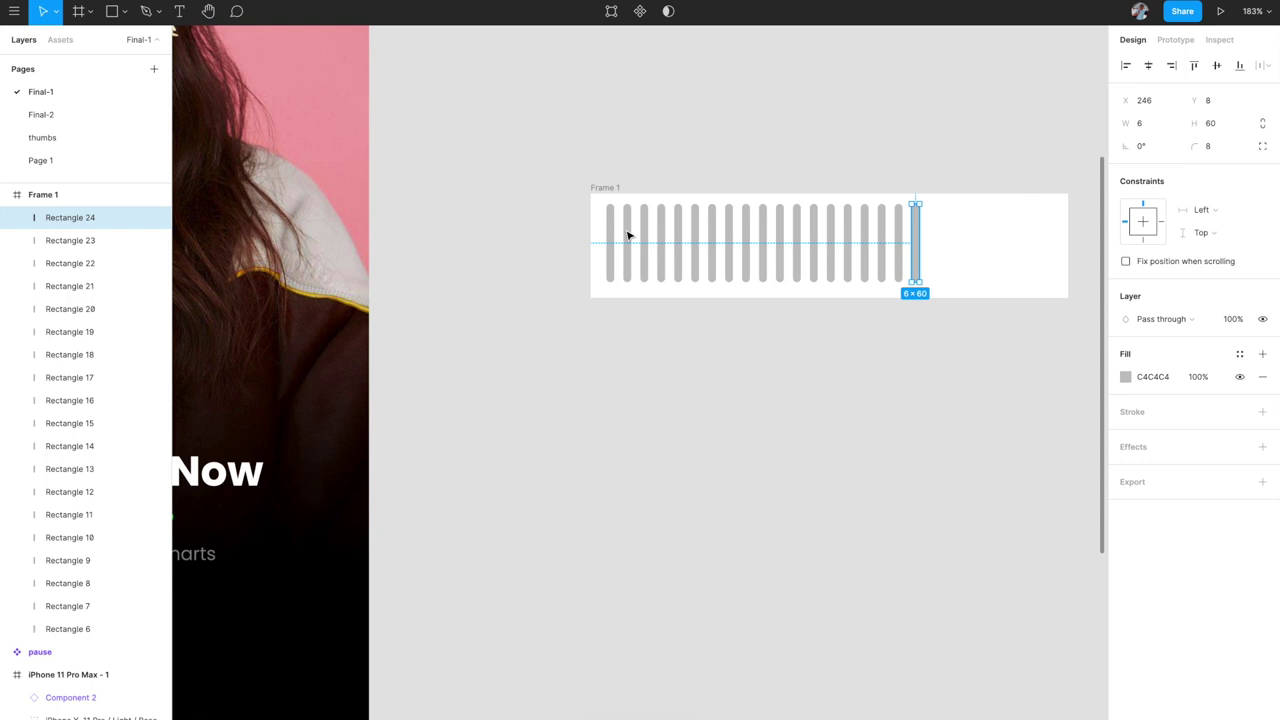
key("ctrl+d")
key("ctrl+d")
key("ctrl+d")
key("ctrl+d")
key("ctrl+d")
key("ctrl+d")
scroll(628, 234, "right", 1)
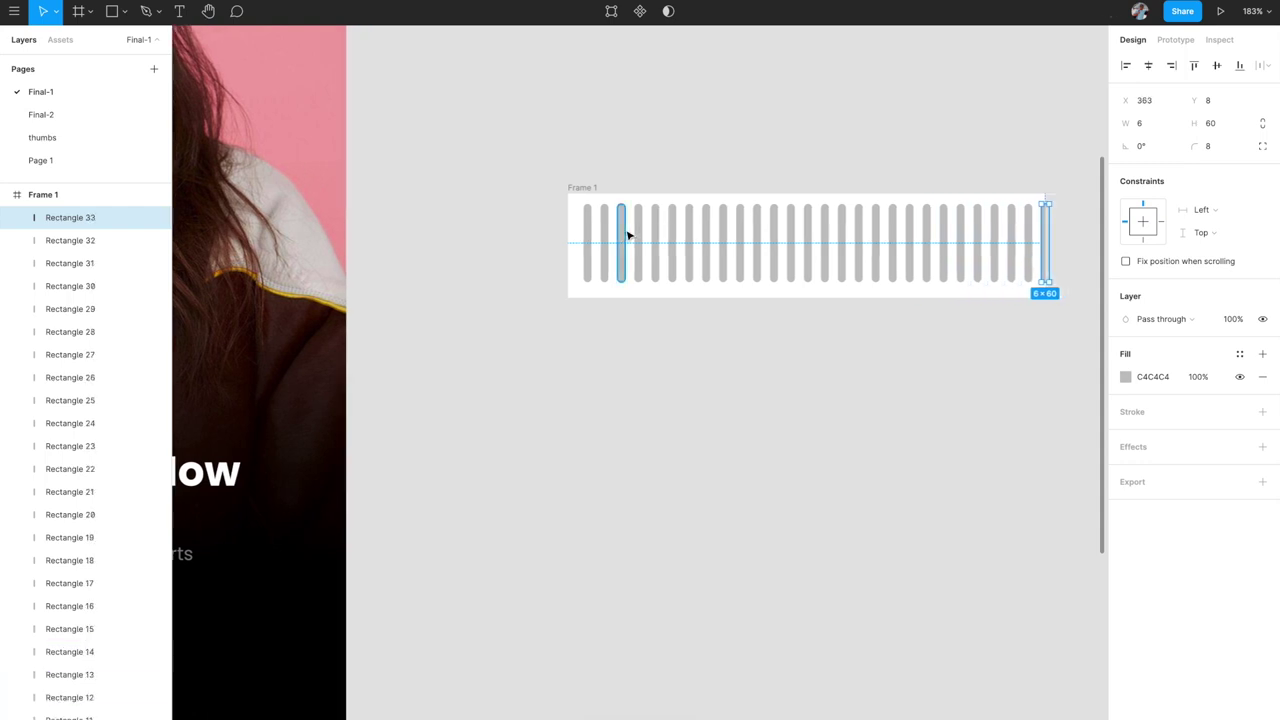
- Shorten the second bar from its upper end to about 36 high and the third to about 24
left_click(606, 222)
scroll(606, 215, "up", 5, "ctrl")
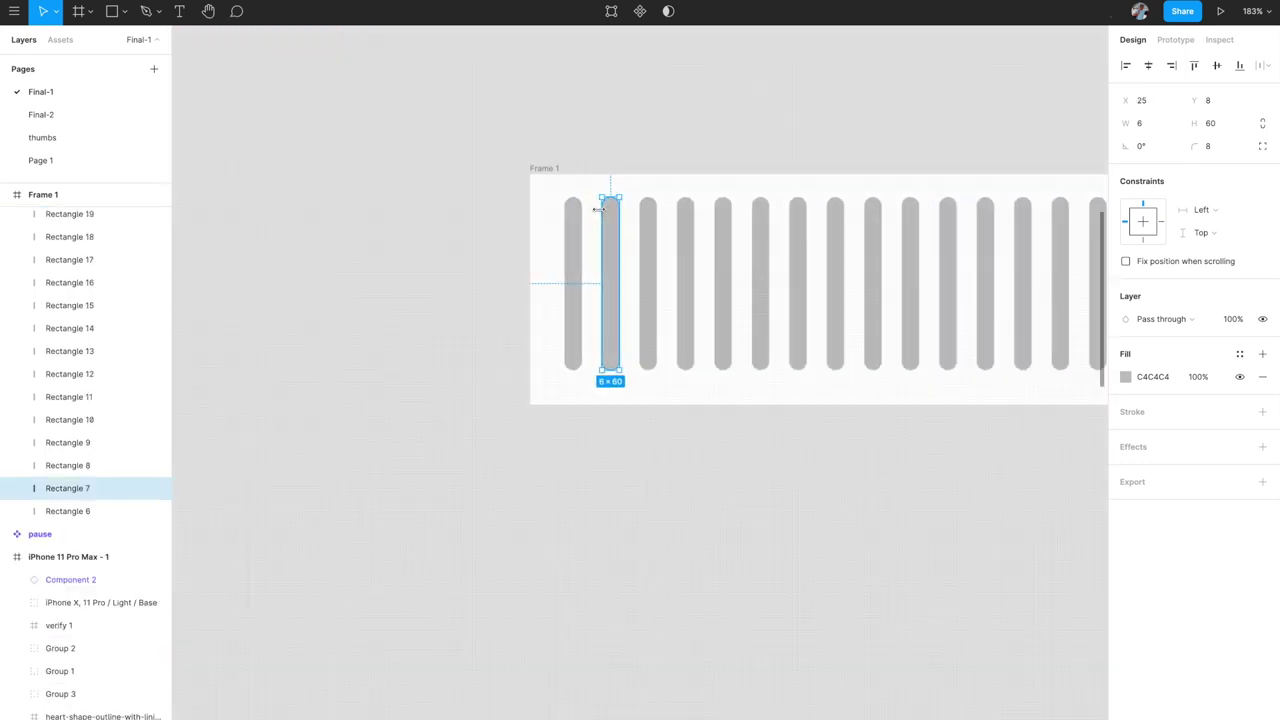
left_click_drag(610, 192, 610, 266)
left_click(648, 240)
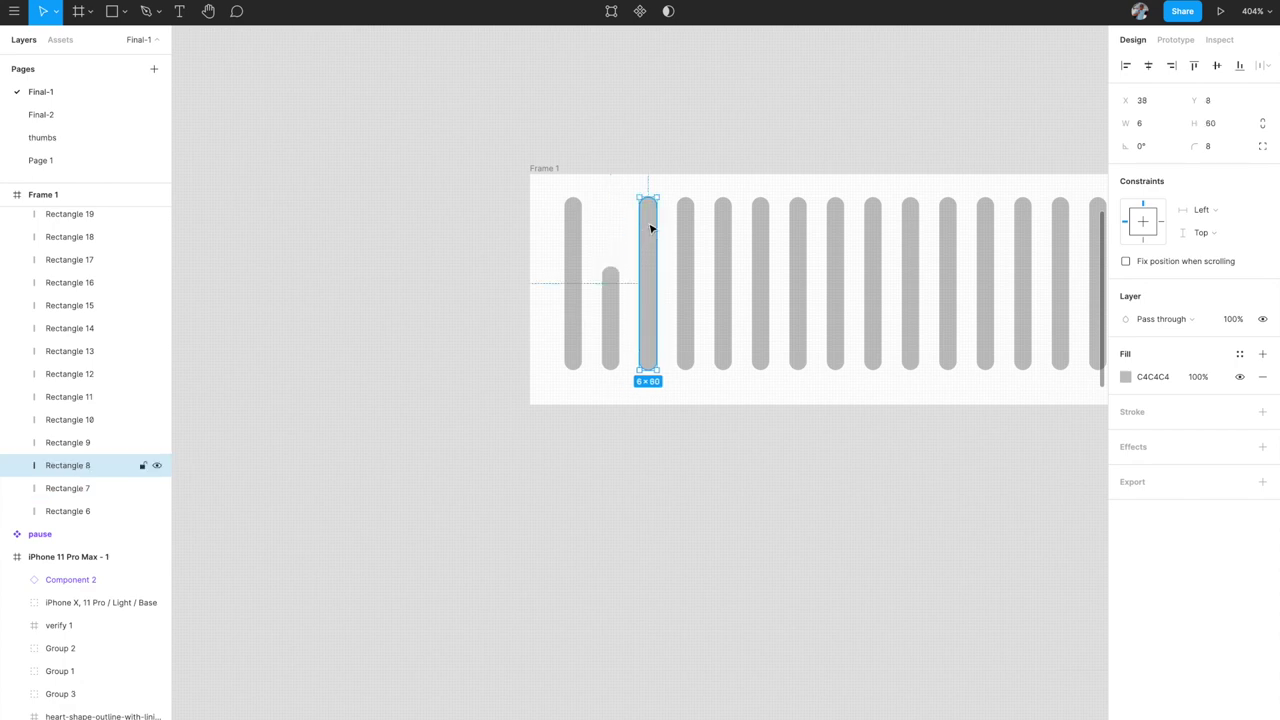
left_click_drag(647, 193, 646, 300)
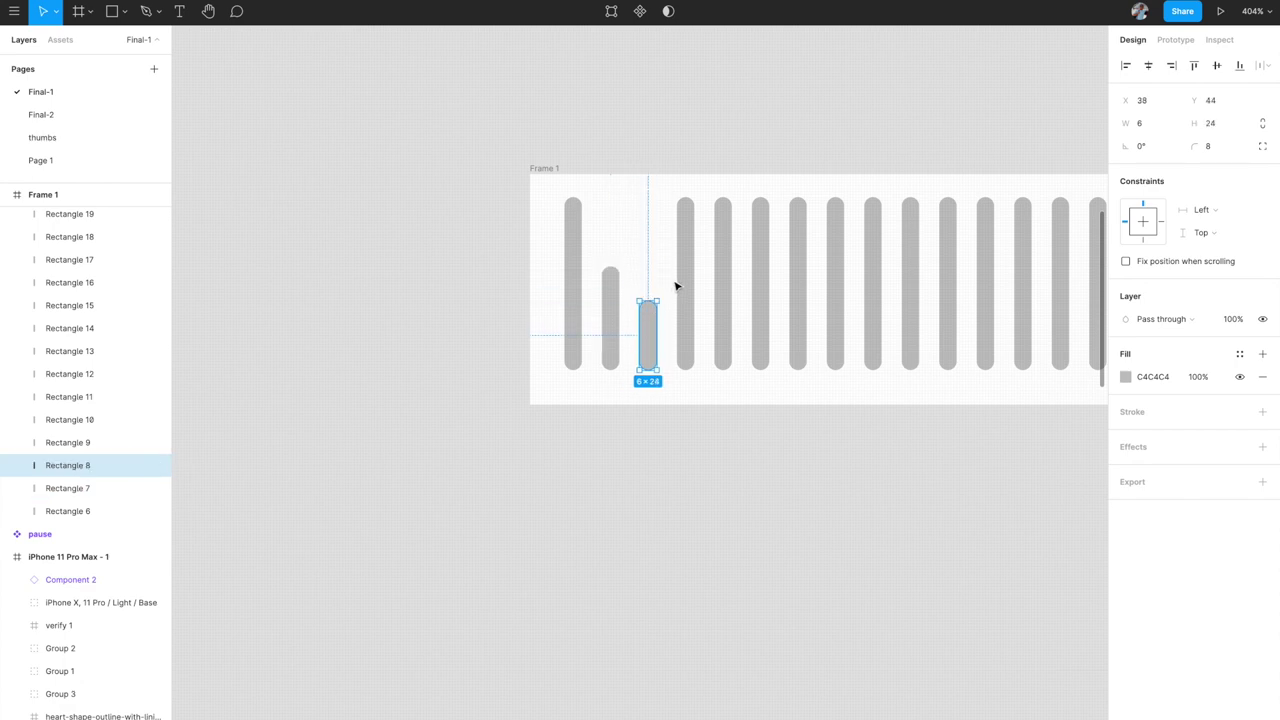
- Leave the fourth bar full height, shorten the fifth slightly, and reduce the sixth to about 36 high
left_click(687, 280)
left_click(722, 215)
left_click_drag(723, 195, 723, 246)
left_click(757, 243)
left_click_drag(761, 200, 760, 266)
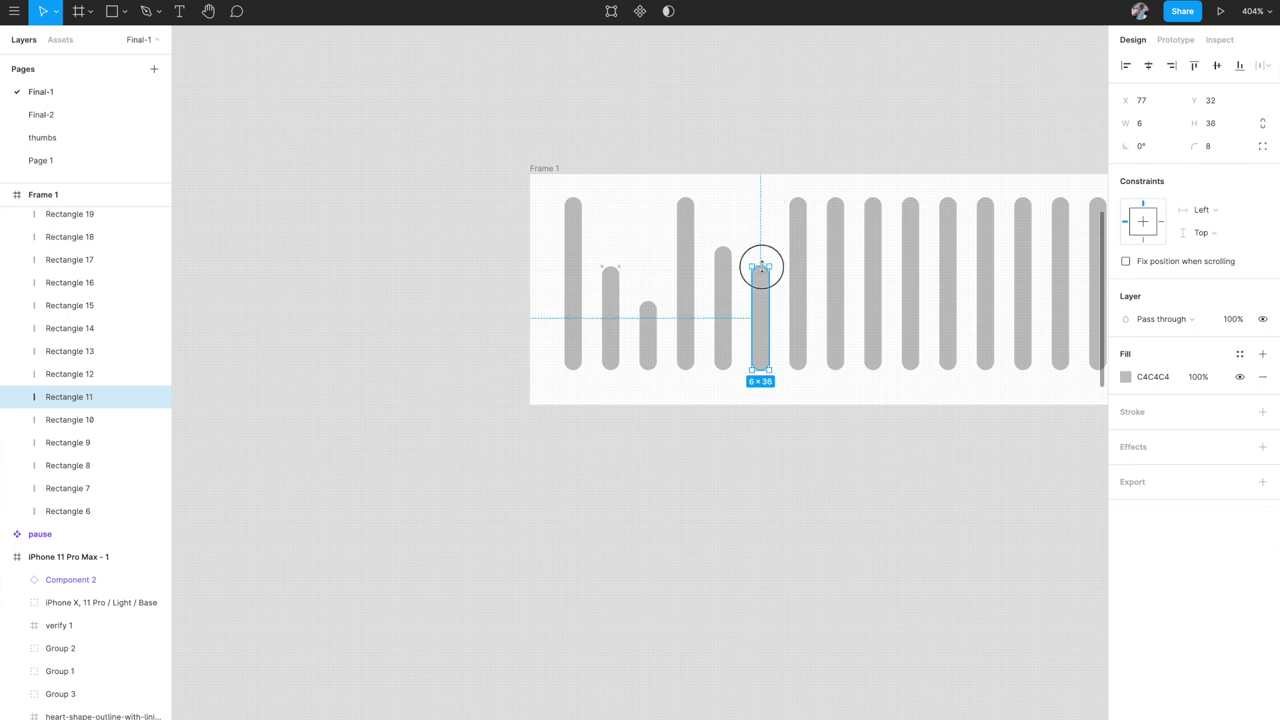
- Shorten the seventh bar to match the third, and the eighth to about 34 high
left_click(800, 288)
left_click_drag(796, 200, 795, 300)
left_click(834, 289)
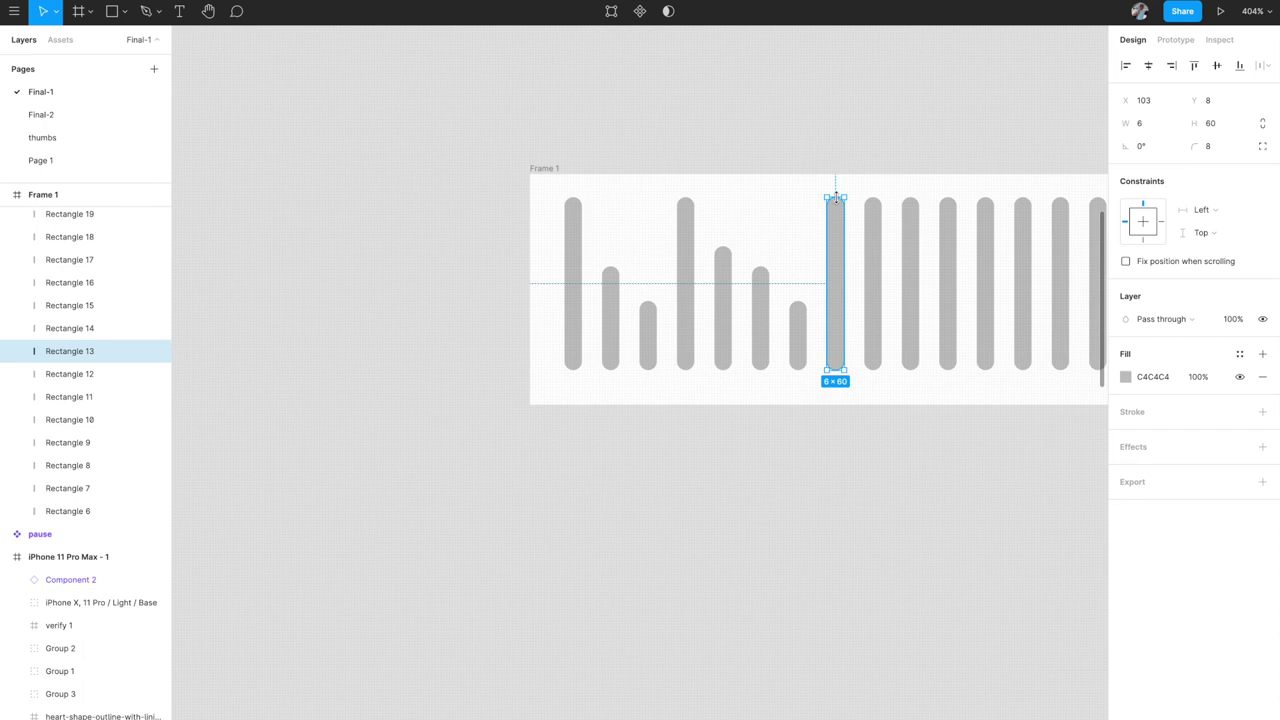
left_click_drag(835, 198, 835, 273)
scroll(835, 273, "down", 3)
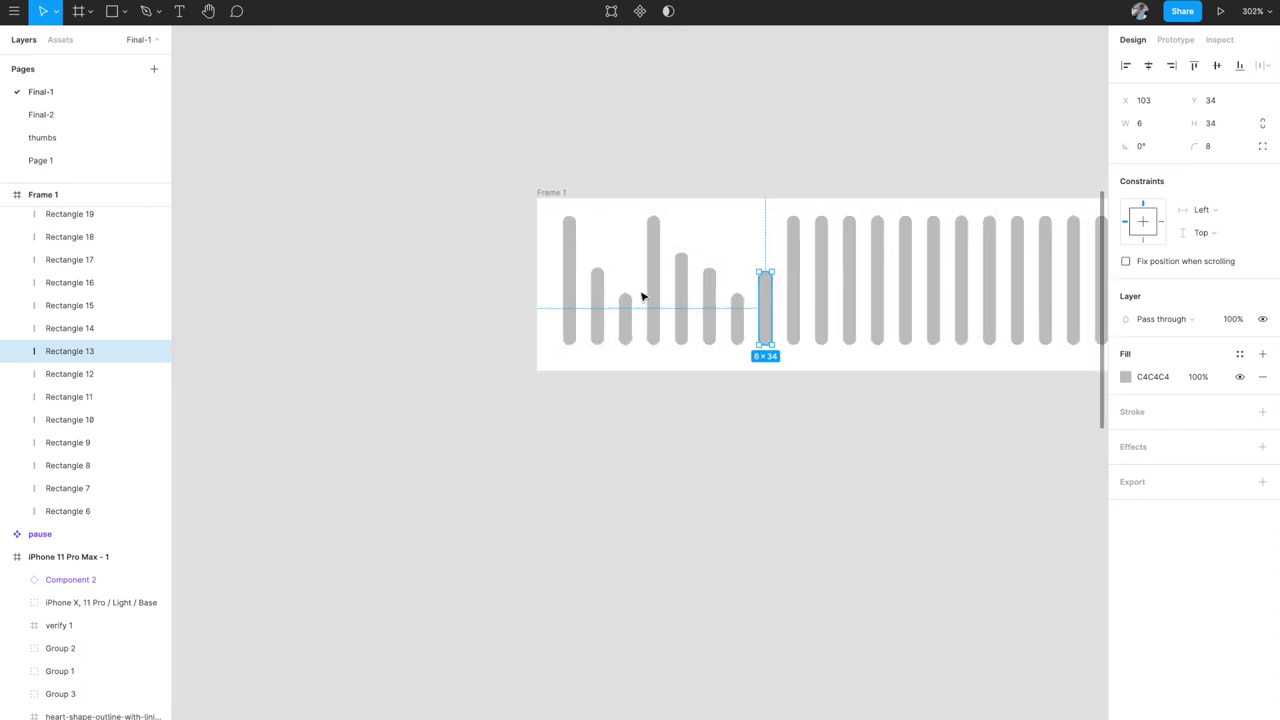
- Align the first eight bars by their vertical centers
left_click(548, 245)
left_click_drag(548, 245, 772, 322)
scroll(772, 322, "right", 5)
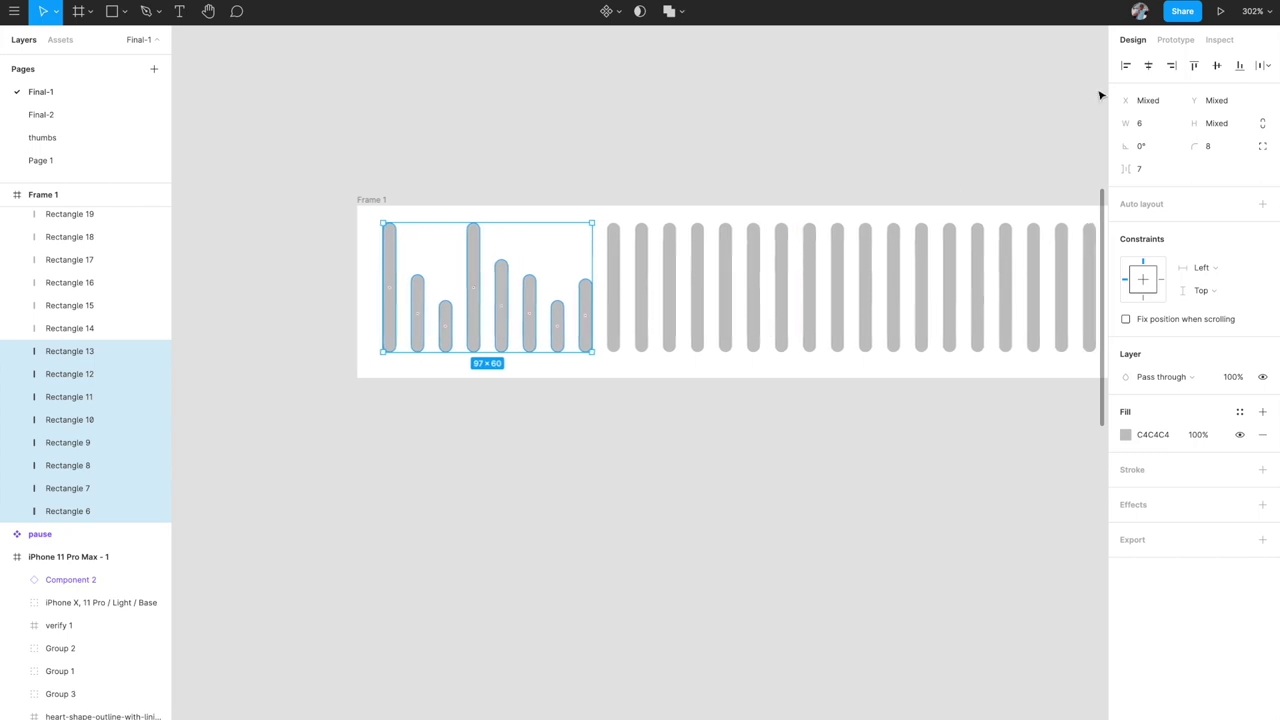
left_click(1217, 65)
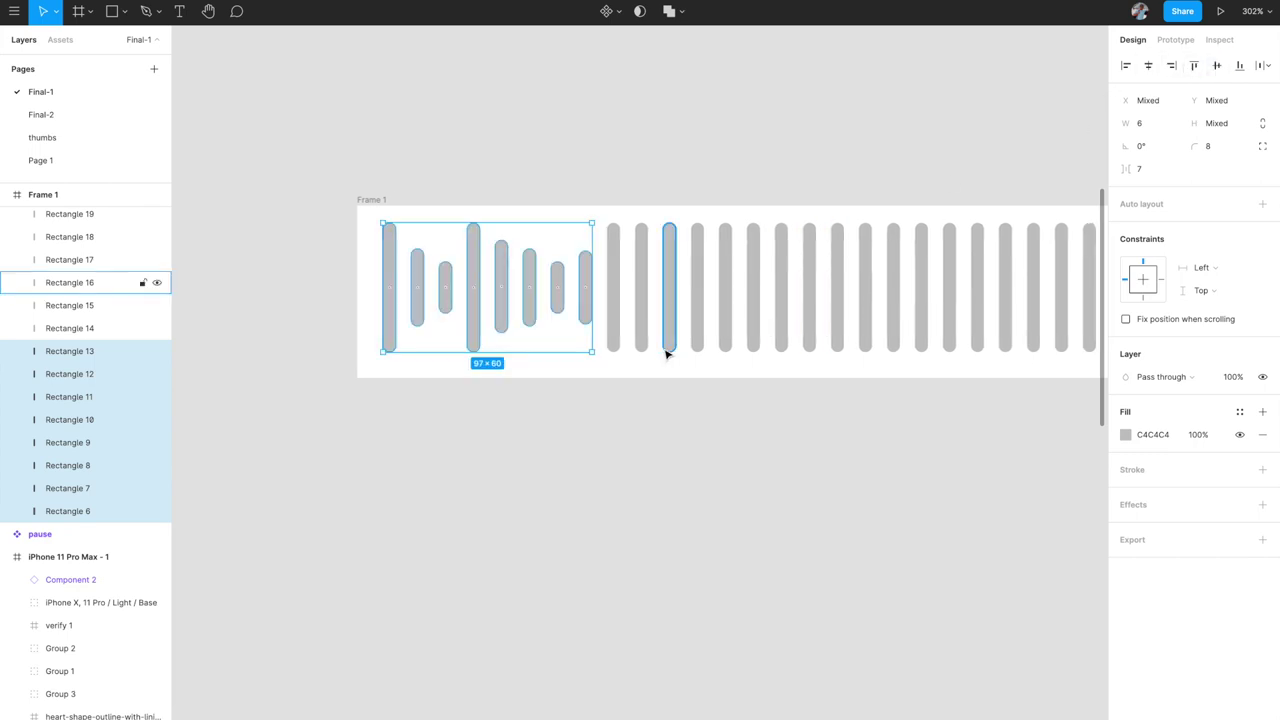
- Examine the partly shaped row of bars in Frame 1 up close and in relation to the phone player screen
left_click(613, 276)
scroll(571, 417, "down", 3)
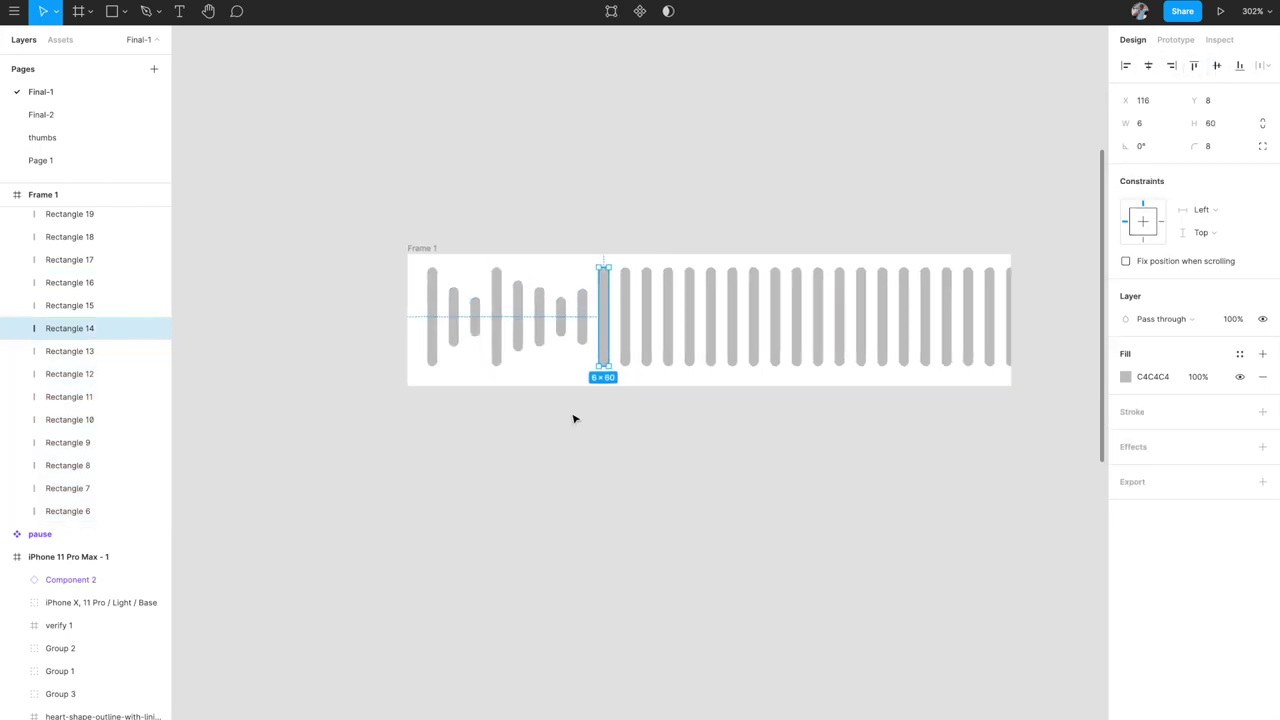
left_click(571, 415)
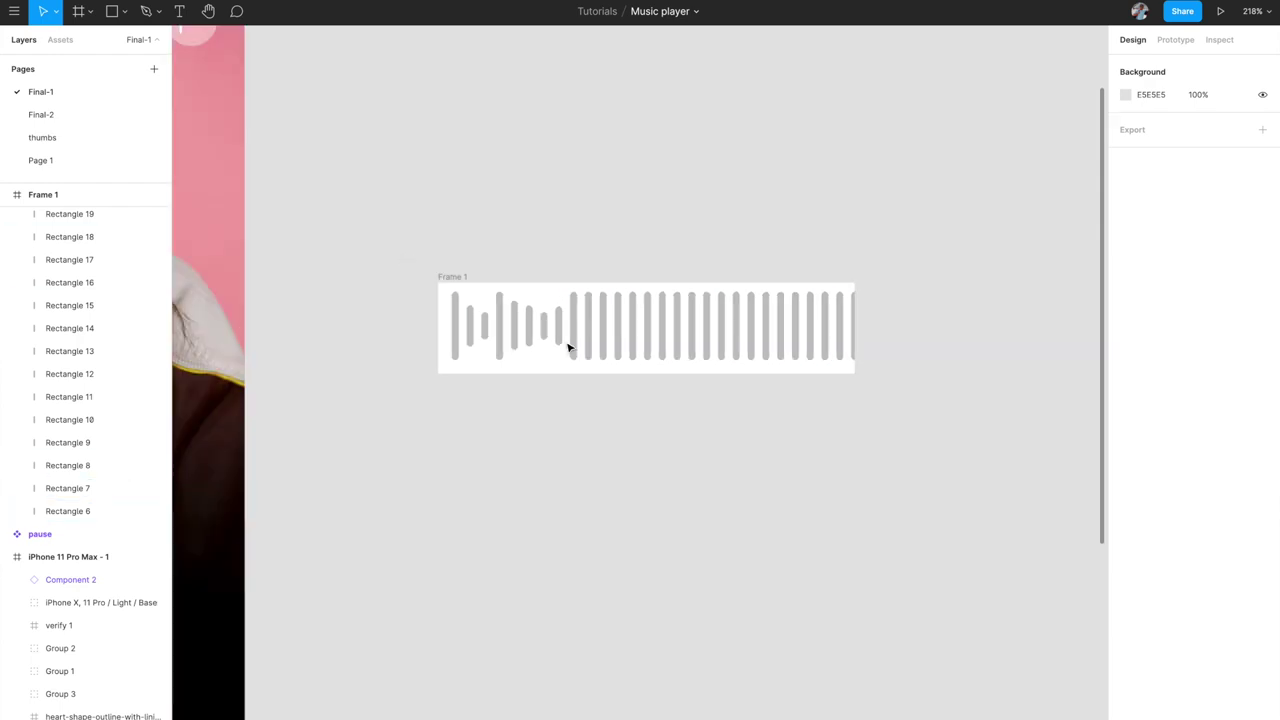
scroll(567, 347, "right", 2)
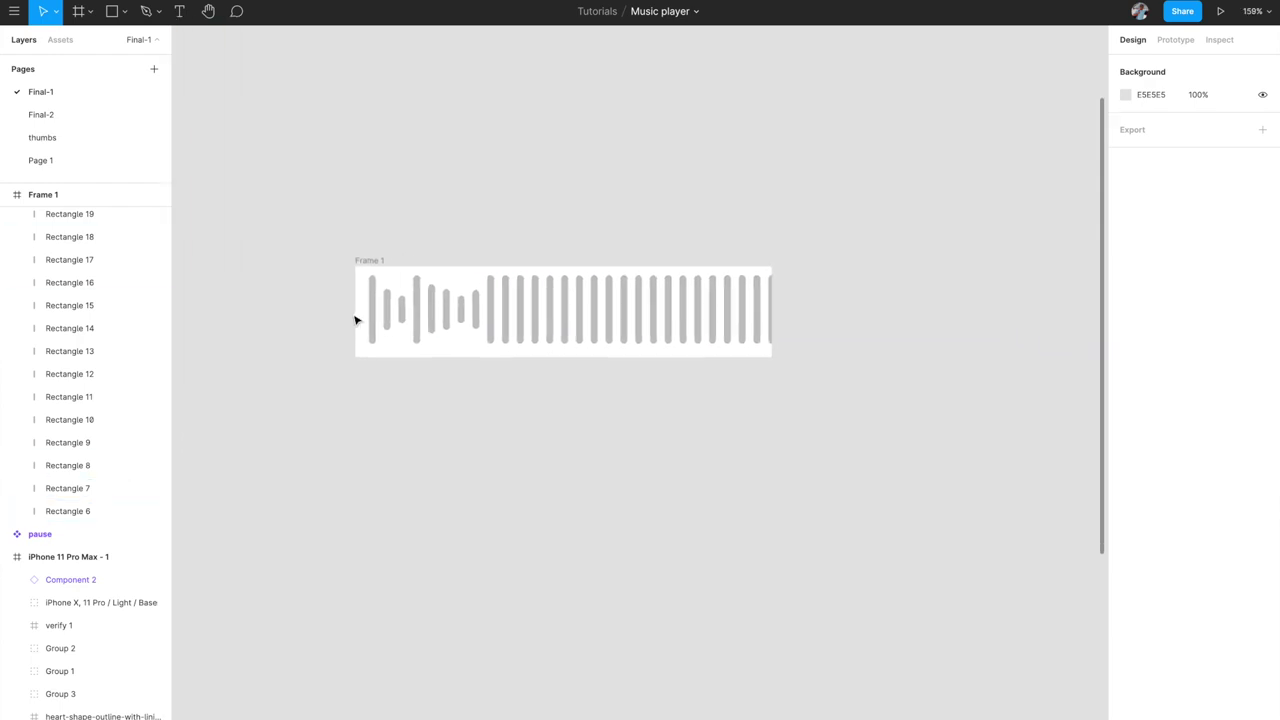
scroll(888, 301, "down", 3)
scroll(889, 302, "right", 3)
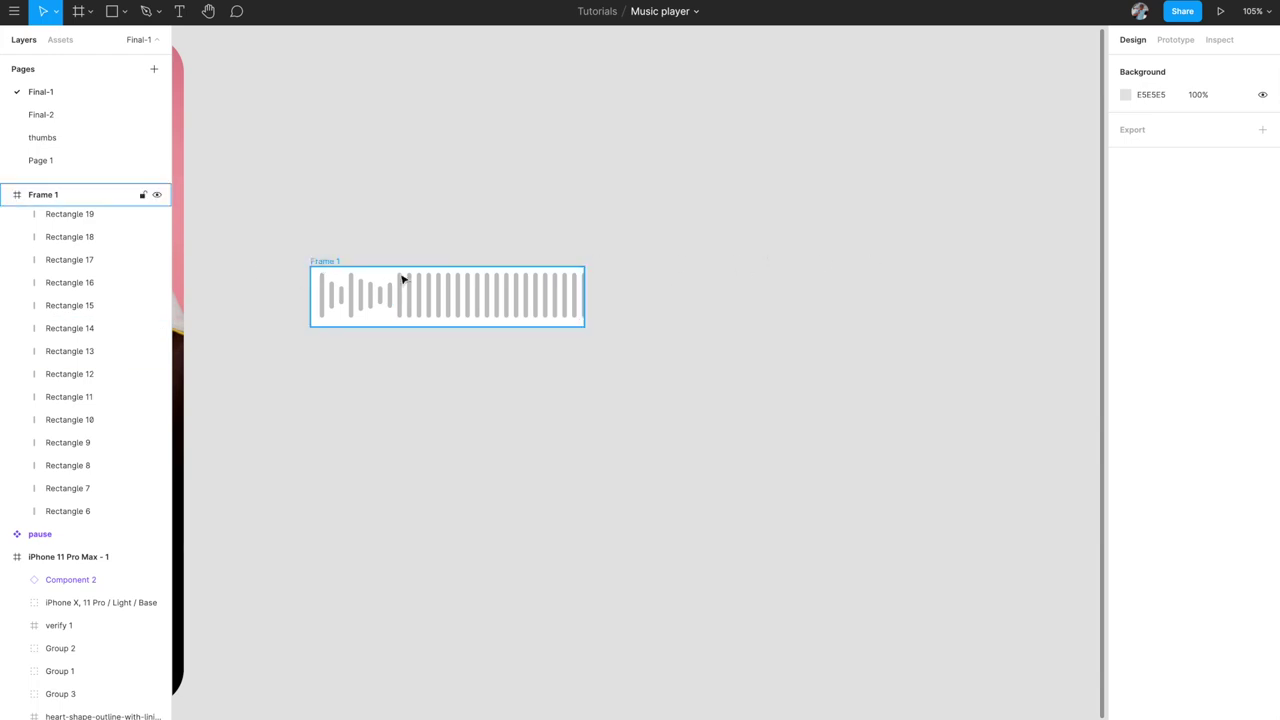
scroll(510, 292, "down", 8)
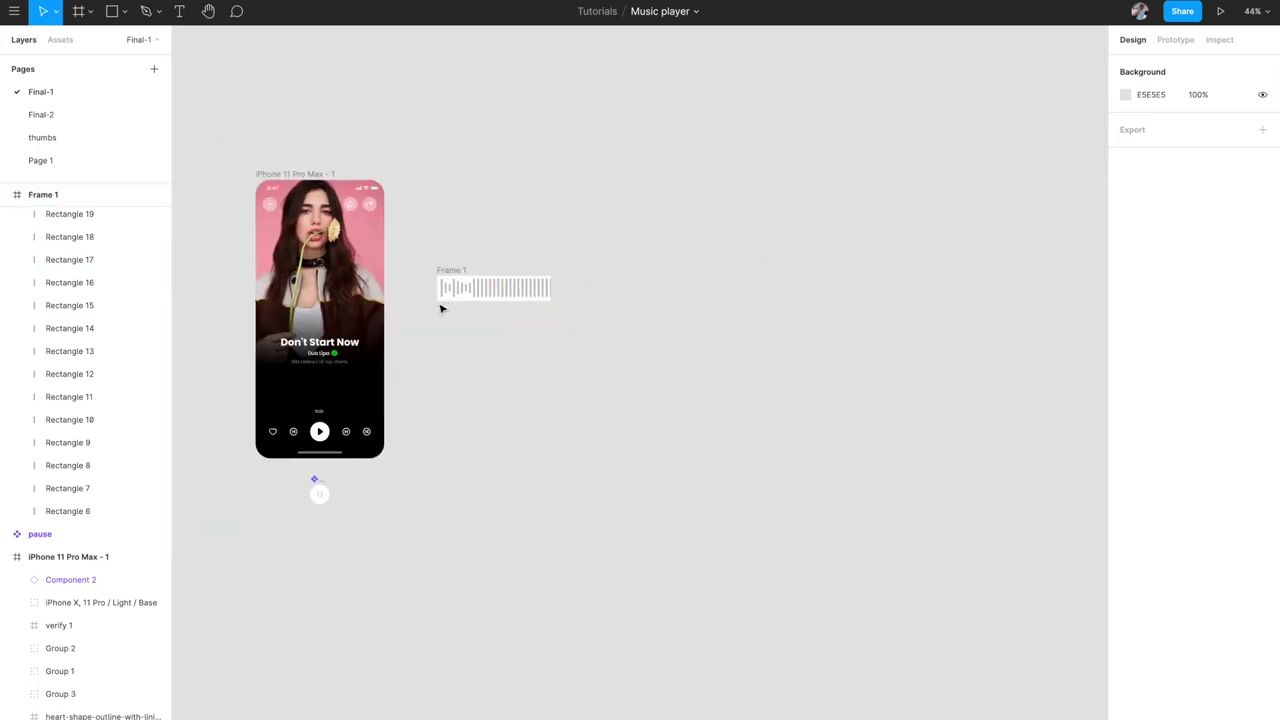
scroll(494, 318, "up", 5)
scroll(494, 318, "left", 2)
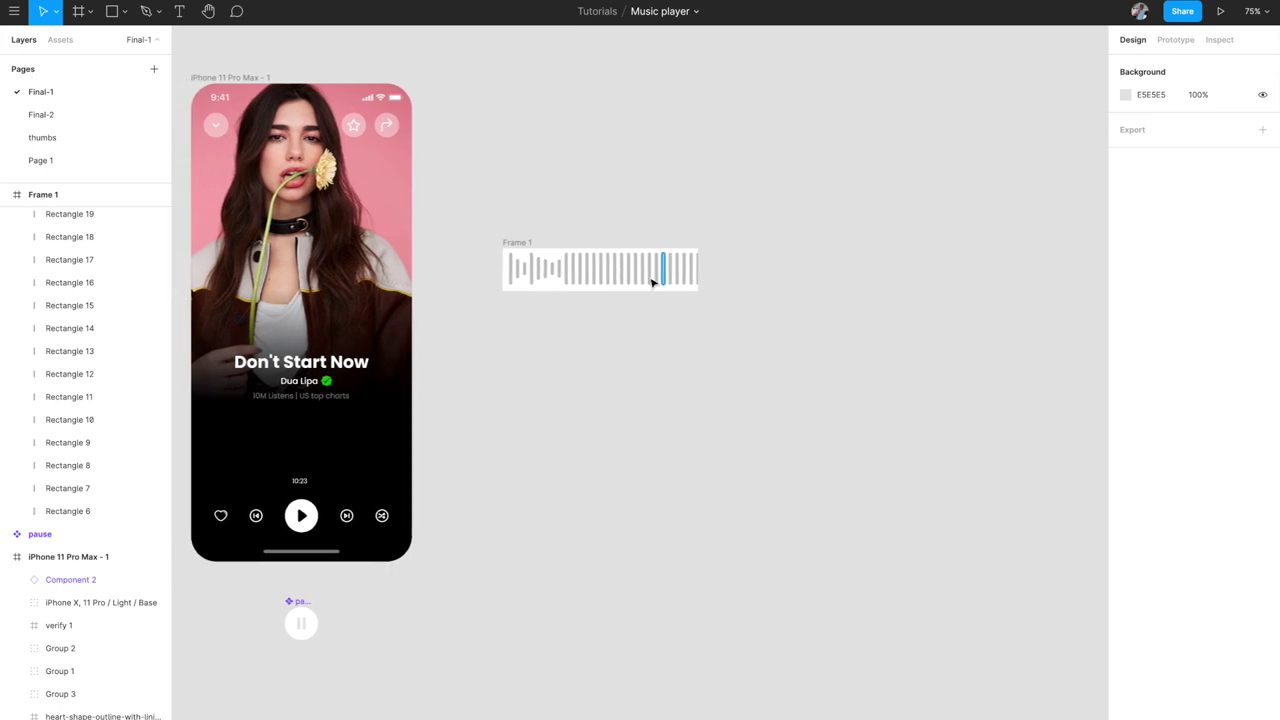
scroll(800, 268, "left", 2)
scroll(800, 268, "down", 1)
- Examine the completed sound wave along its length, both within Frame 1 and beyond the frame's edge
right_click(800, 268)
scroll(800, 268, "up", 5)
left_click(771, 226)
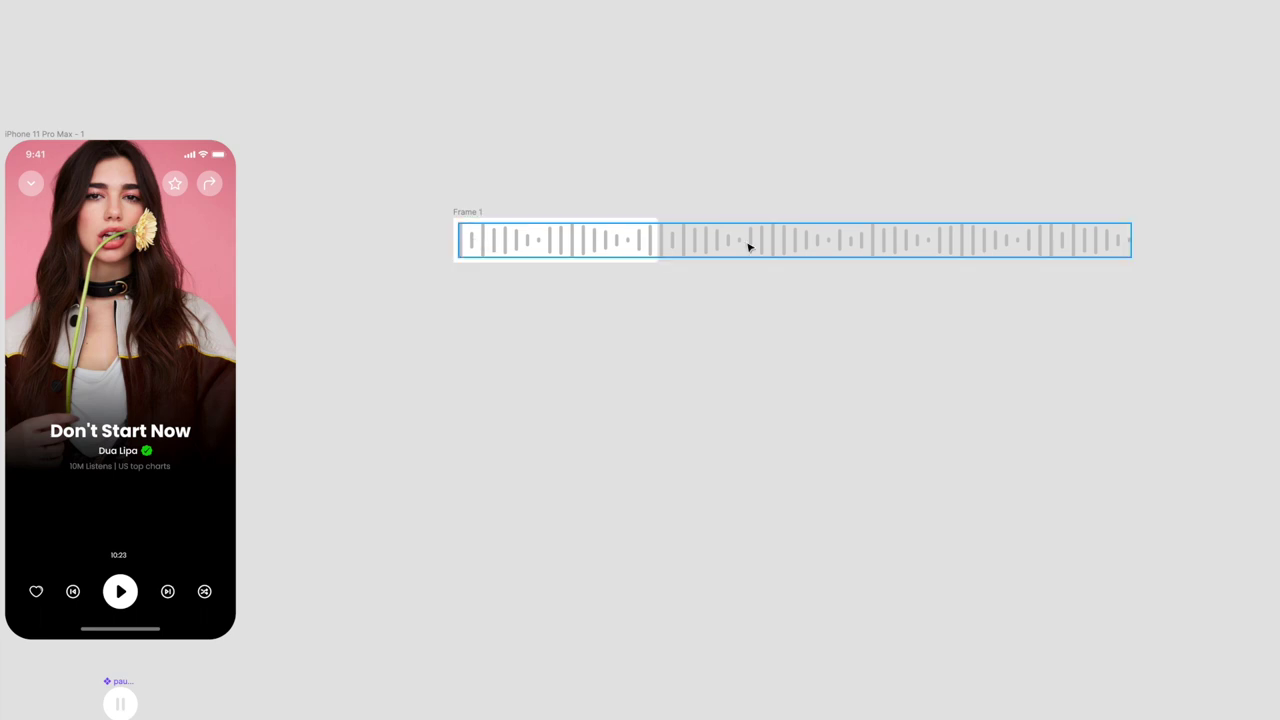
scroll(534, 254, "up", 5)
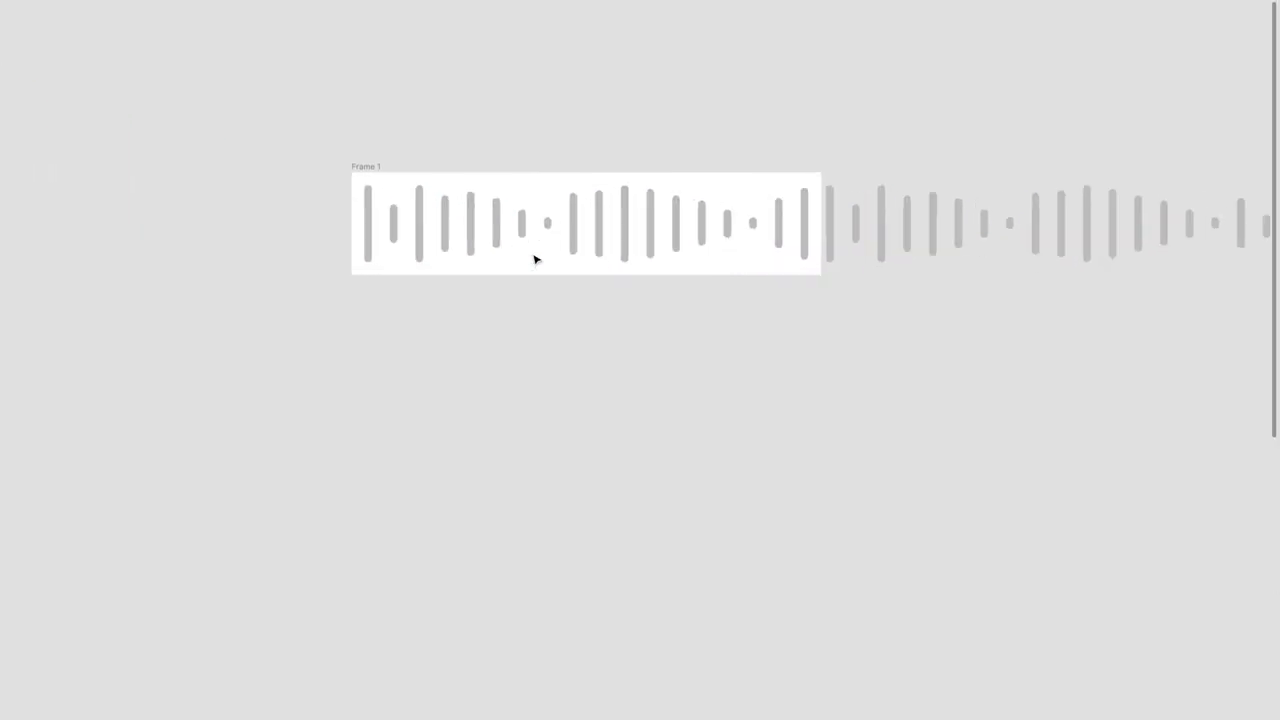
scroll(534, 259, "right", 5)
scroll(534, 259, "up", 2)
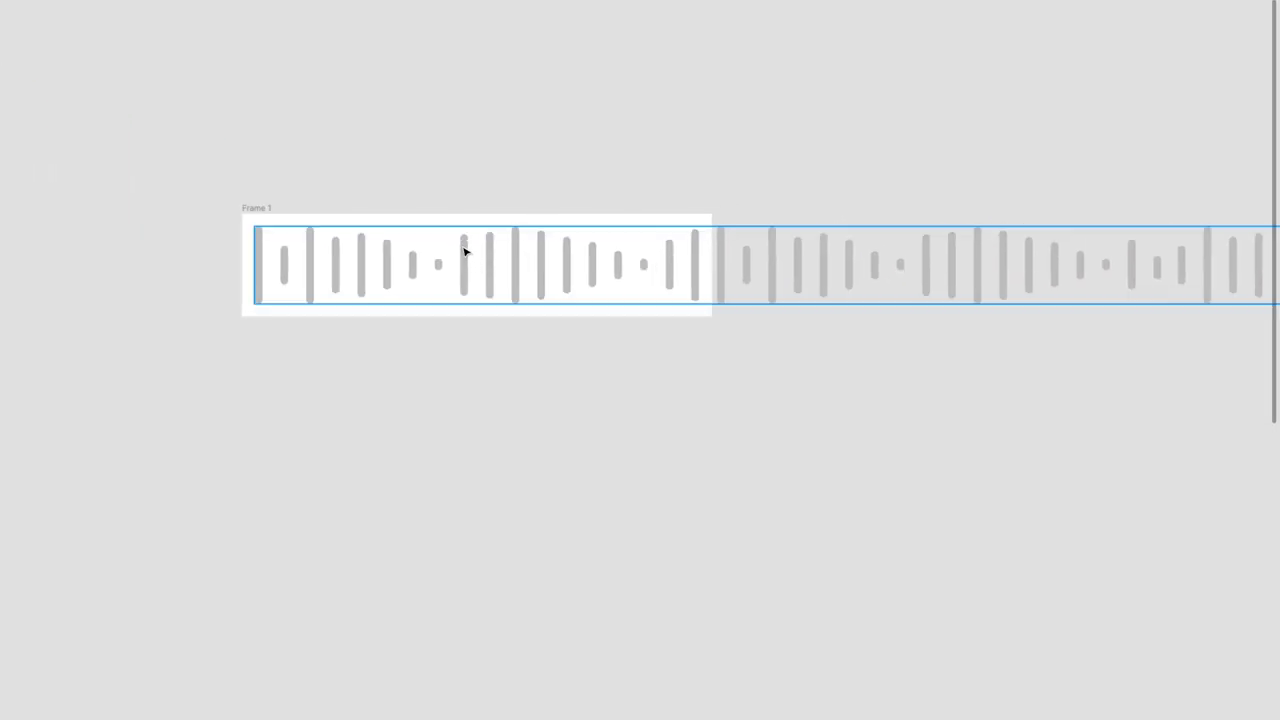
scroll(800, 291, "right", 5)
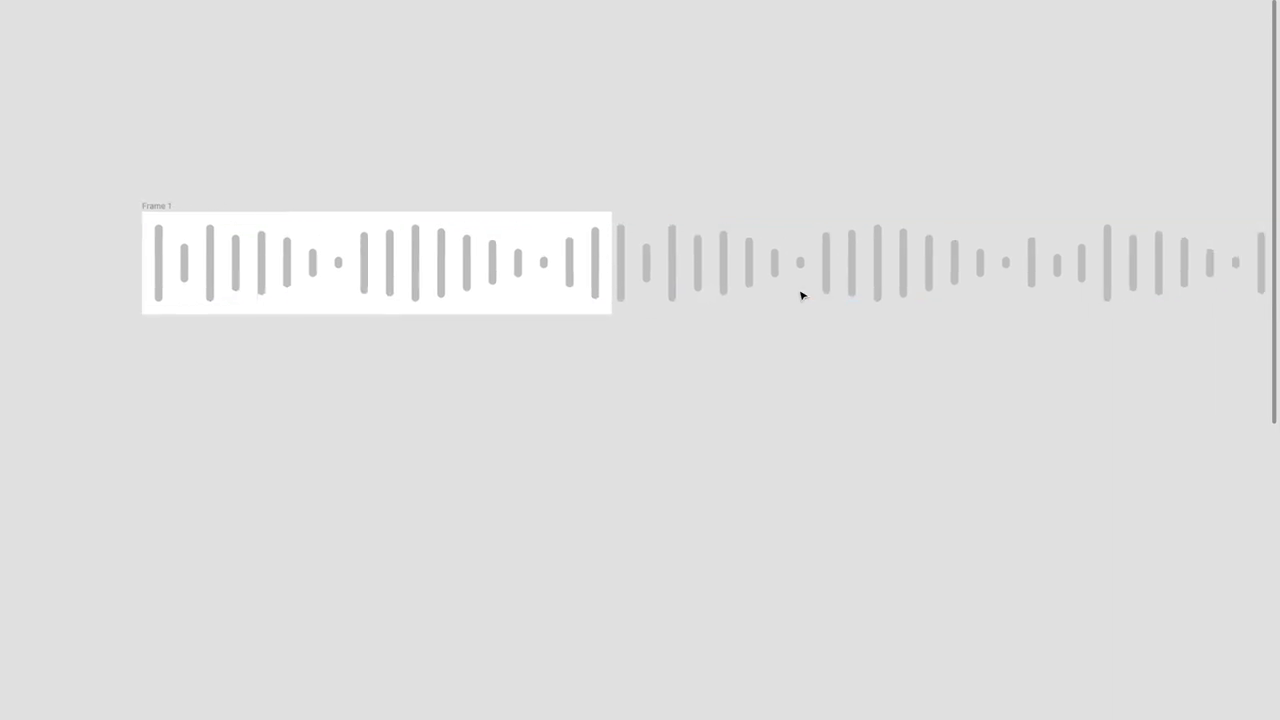
scroll(801, 295, "down", 3)
scroll(801, 295, "right", 2)
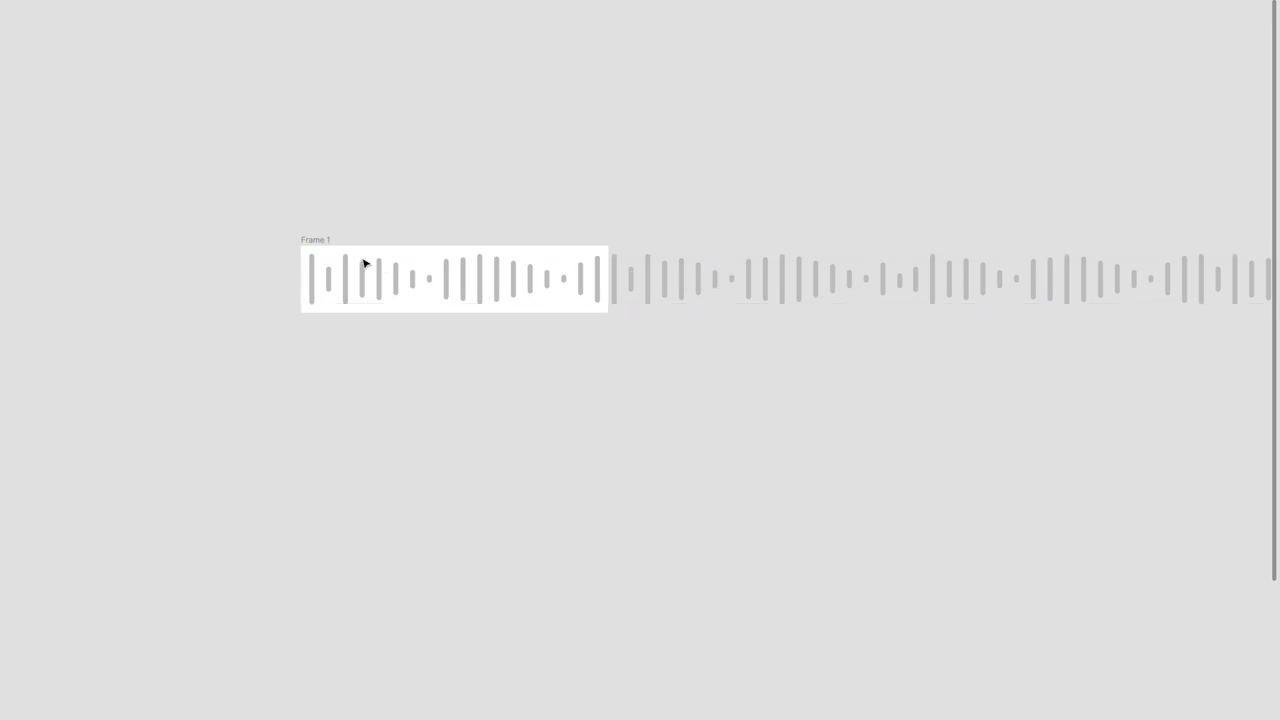
- Restore the hidden interface panels and turn on content clipping for Frame 1
key("ctrl+backslash")
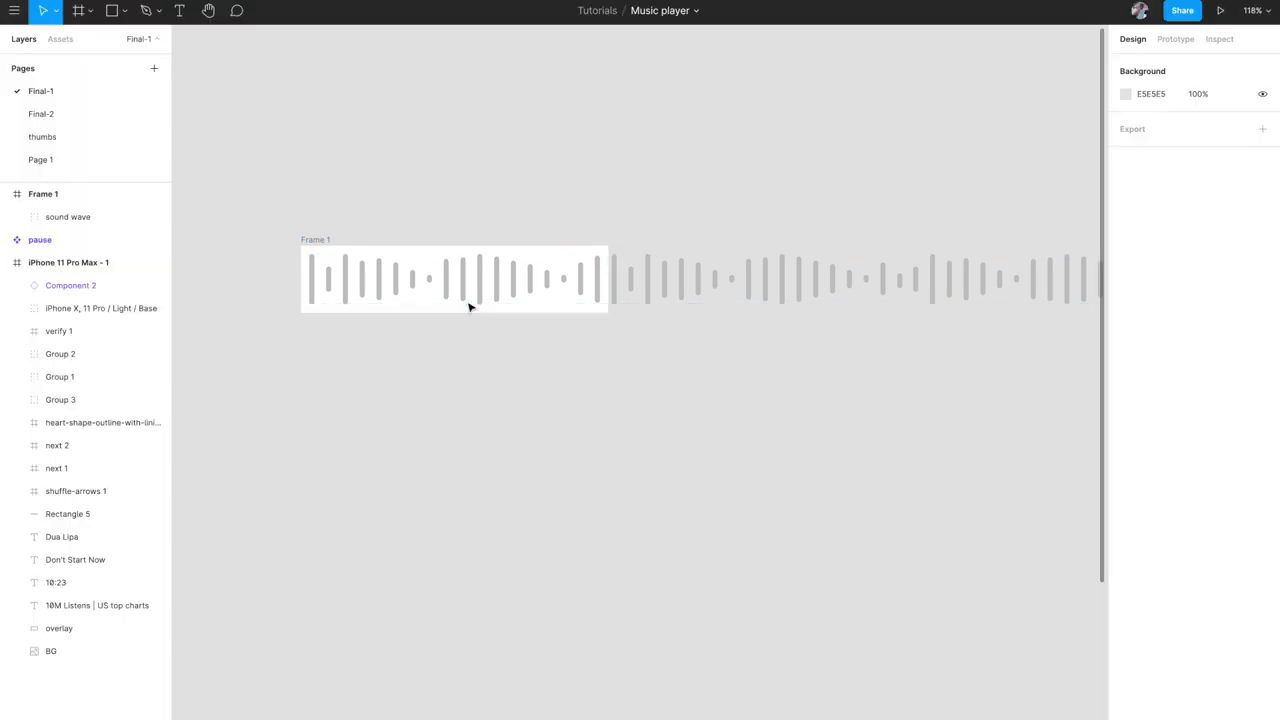
left_click(327, 242)
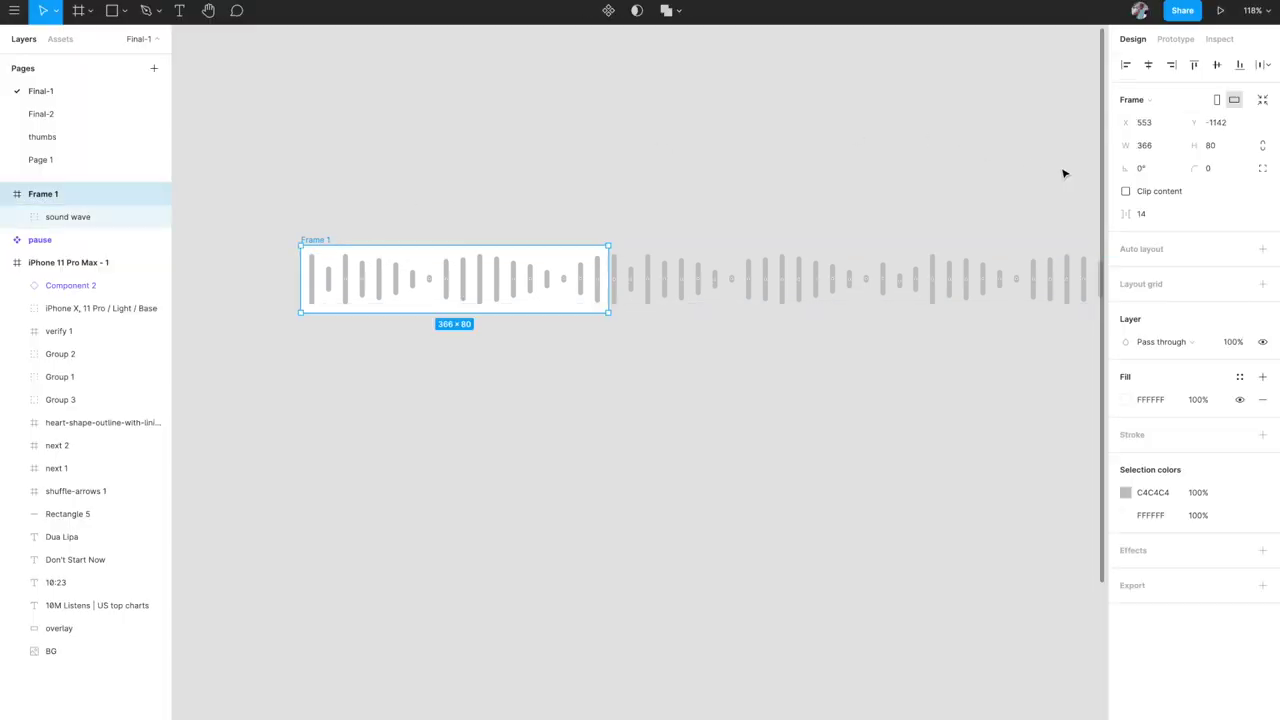
left_click(1126, 191)
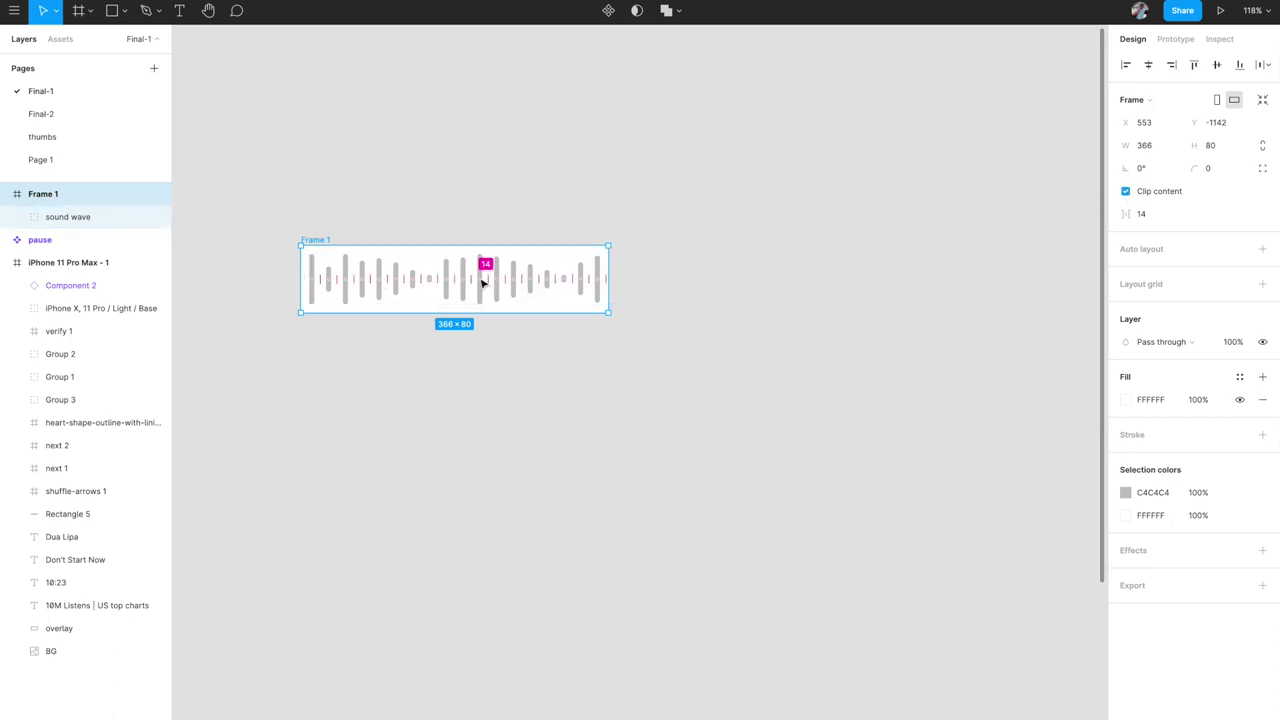
left_click(1126, 191)
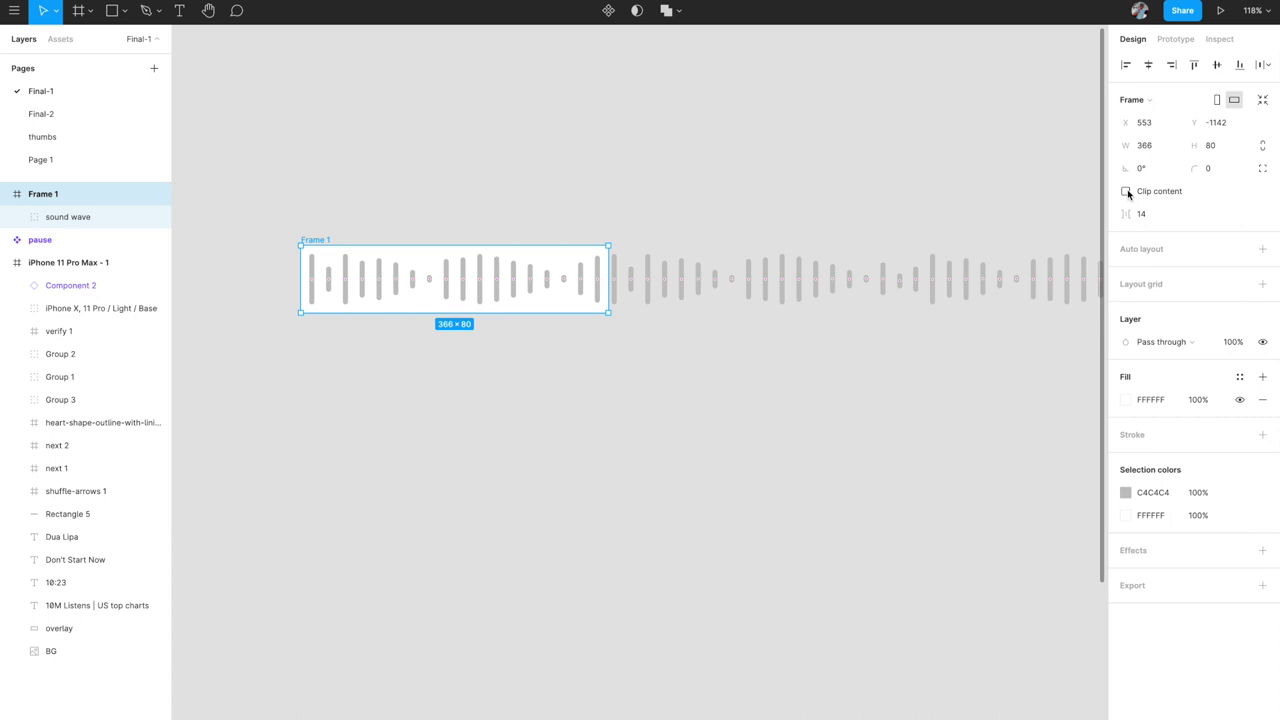
left_click(1126, 191)
scroll(697, 346, "left", 3)
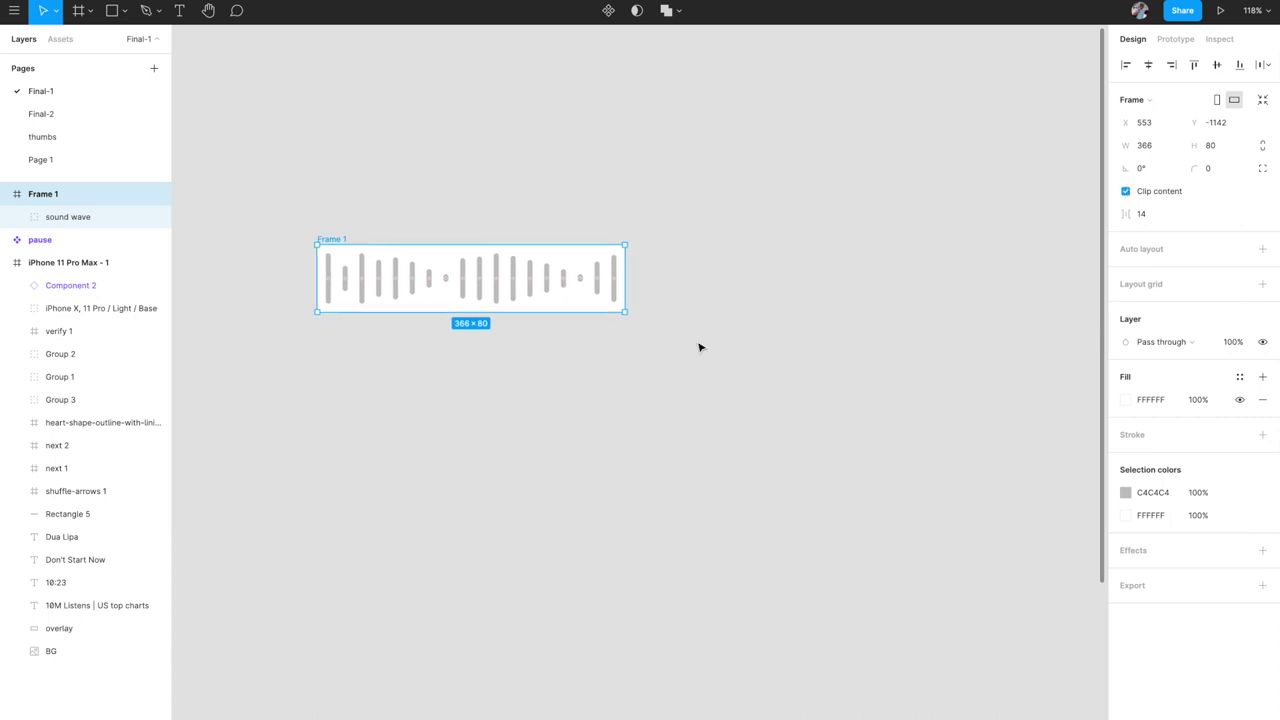
- Inspect the sound wave group inside the clipped Frame 1, then clear the selection
left_click(544, 282)
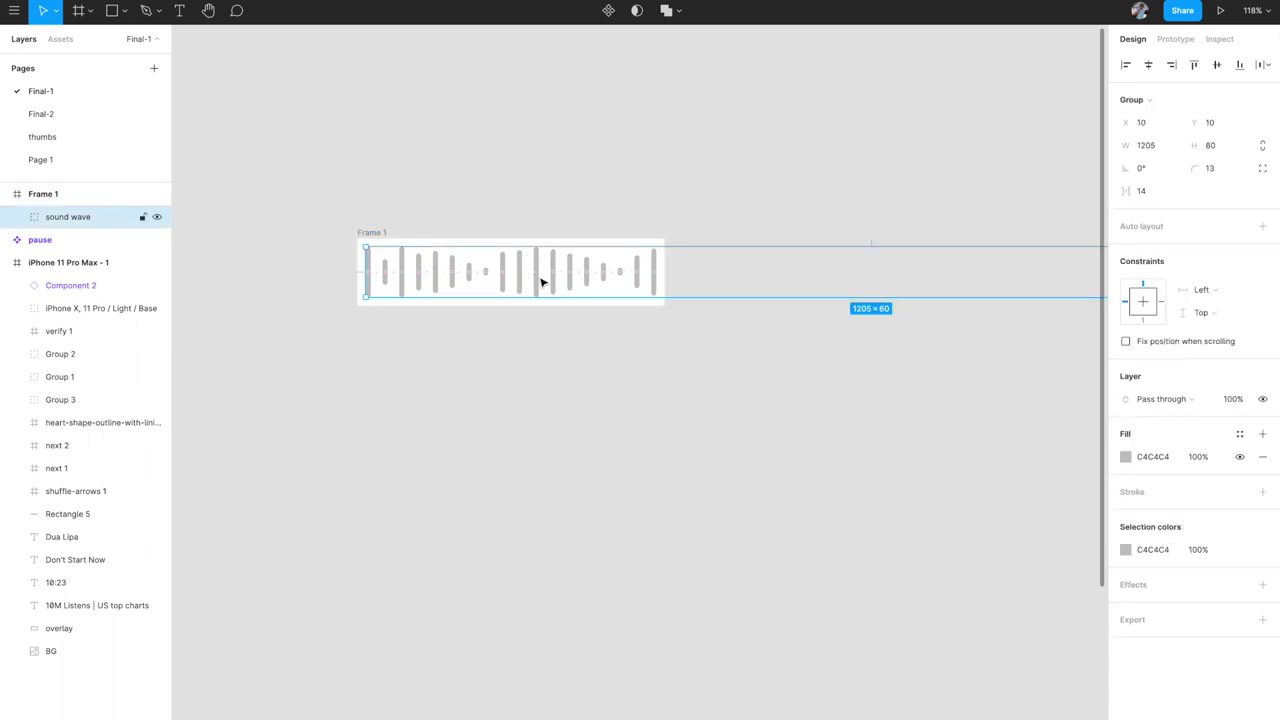
left_click(15, 218)
left_click(17, 222)
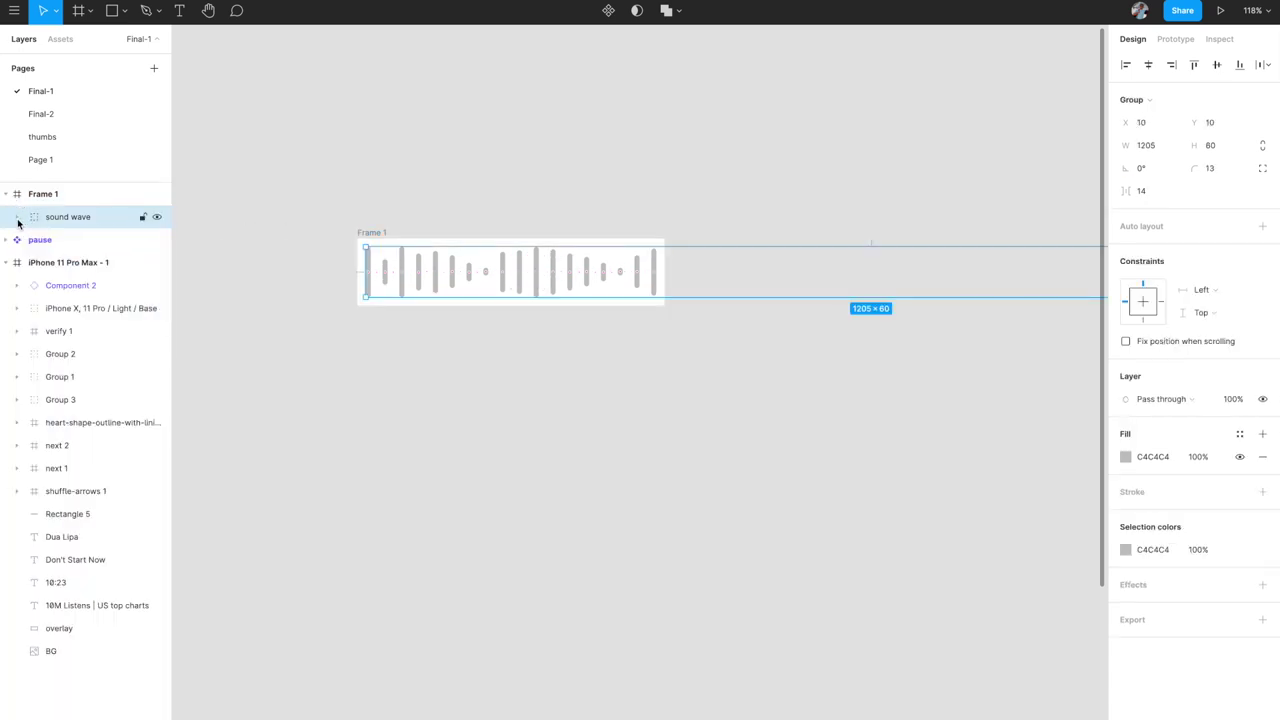
left_click(480, 430)
scroll(480, 430, "down", 2)
scroll(480, 430, "left", 2)
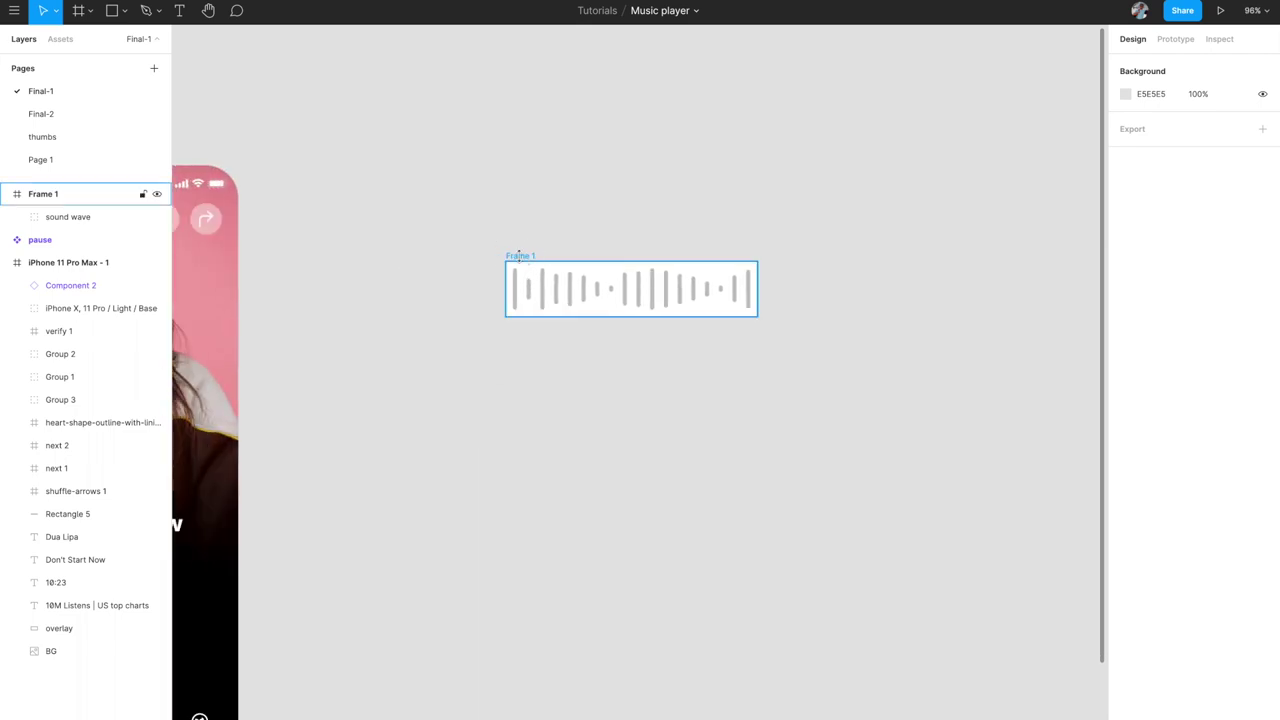
- Rename Frame 1 as start
left_click(520, 257)
double_click(44, 195)
type("sta")
key("Return")
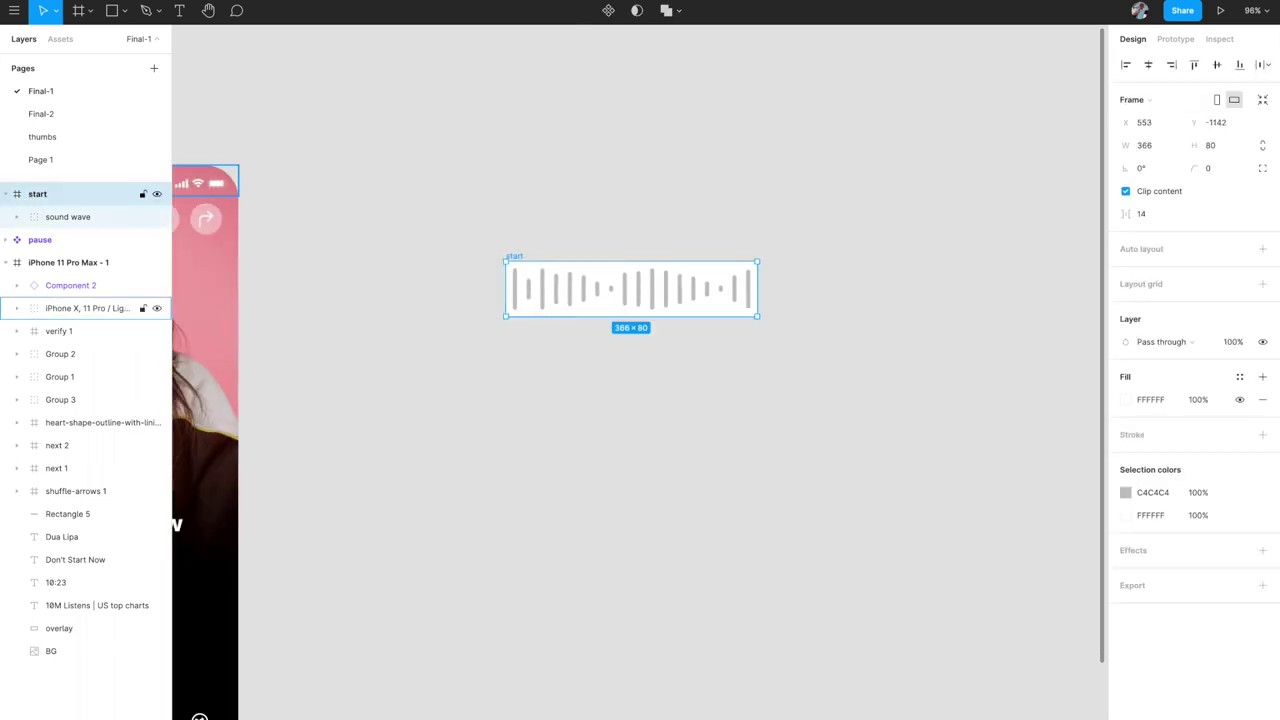
left_click(482, 194)
- Convert the start frame containing the sound wave into a component
scroll(482, 194, "down", 1)
scroll(482, 194, "up", 3)
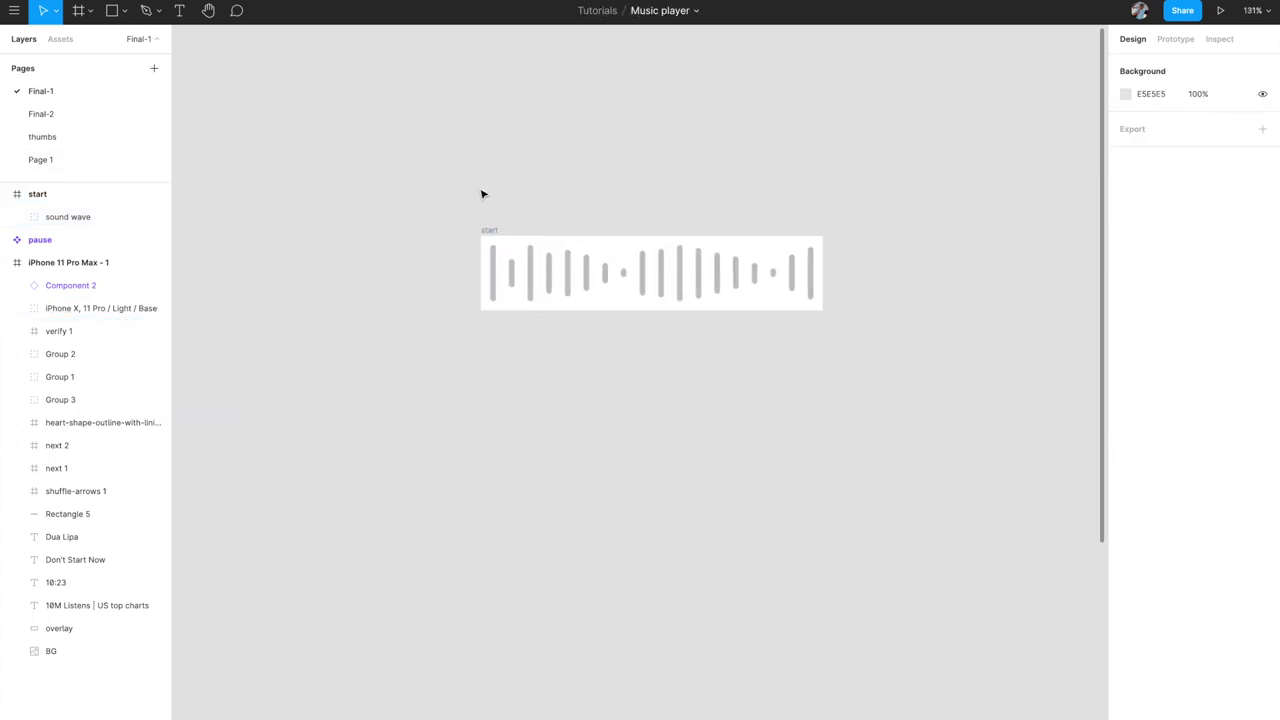
left_click(492, 232)
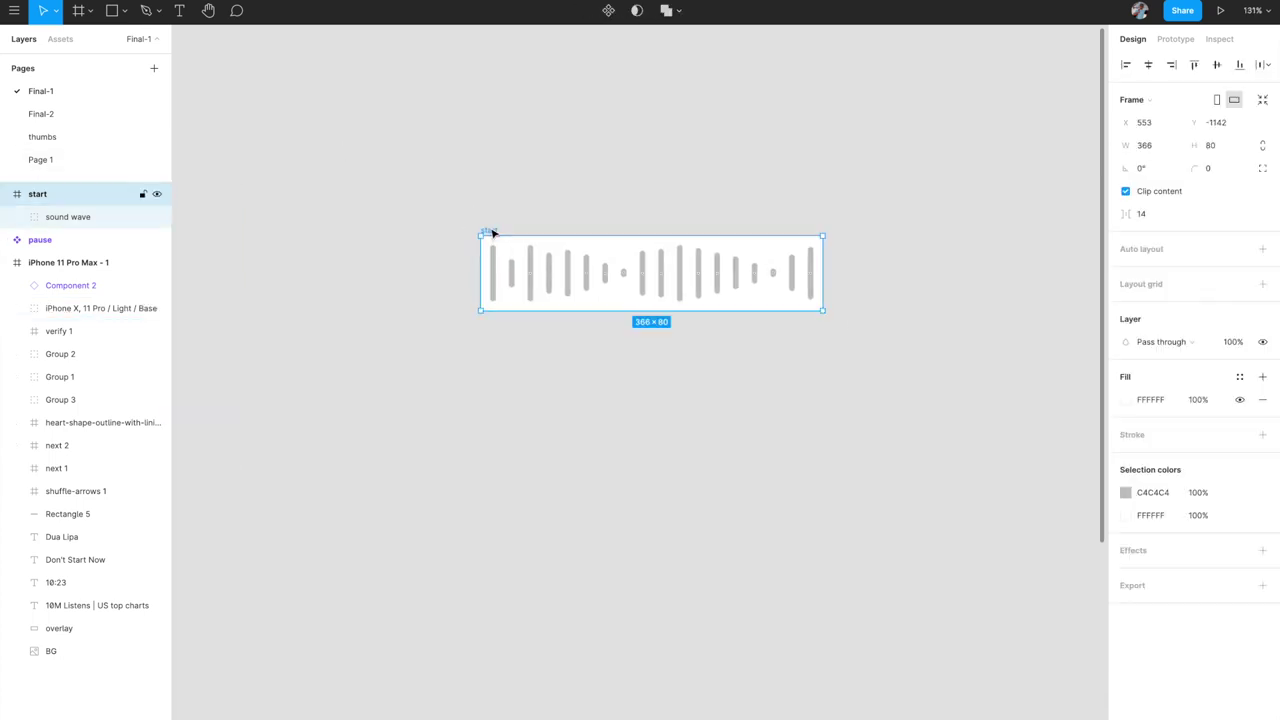
scroll(492, 232, "down", 3)
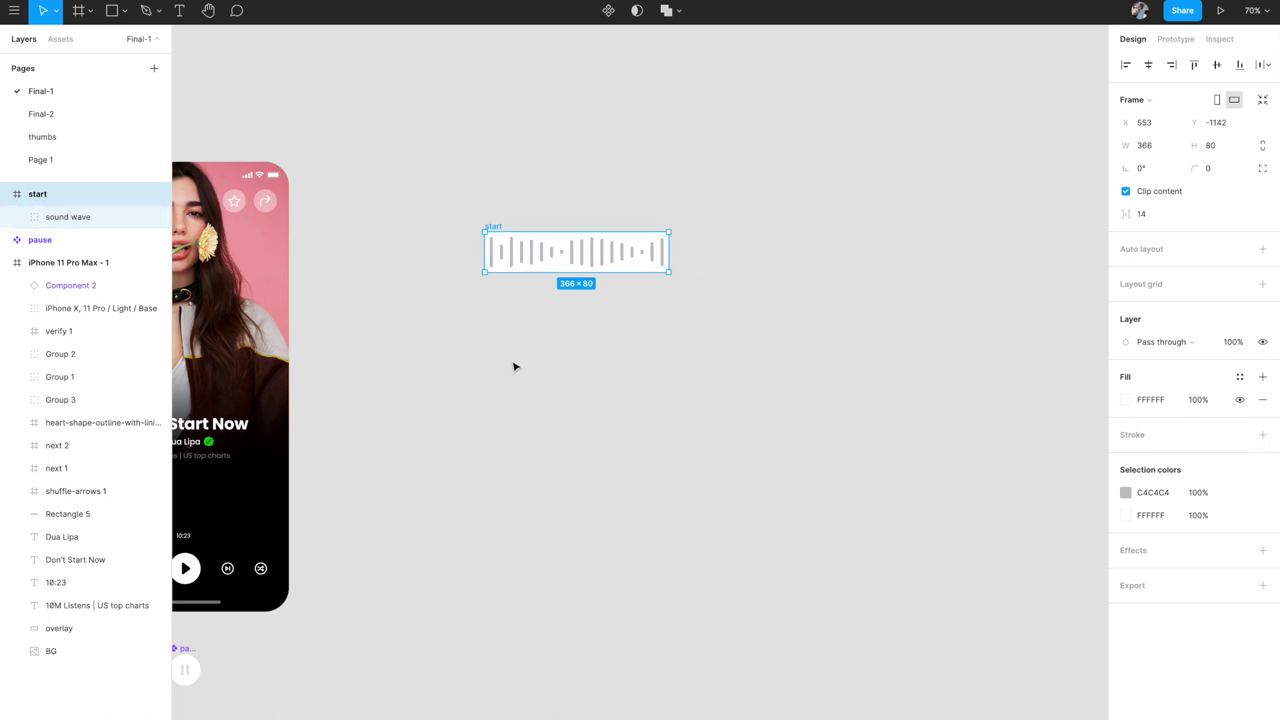
scroll(514, 367, "down", 3)
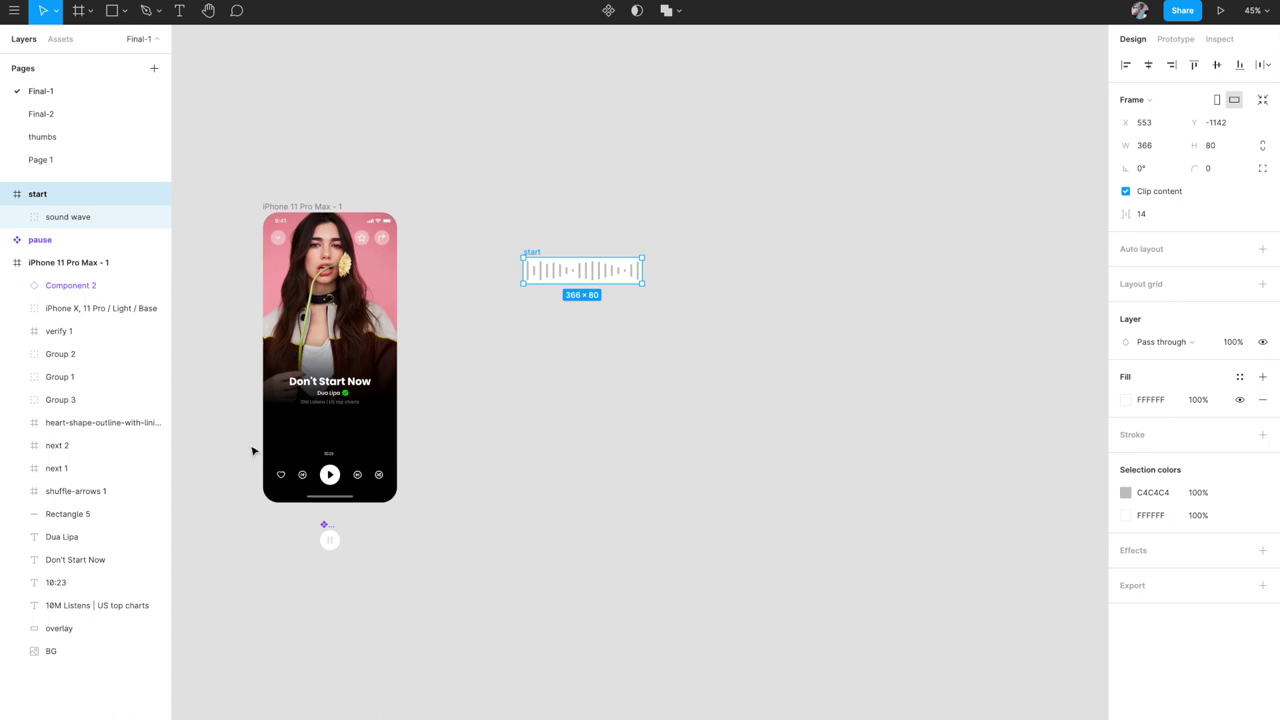
scroll(474, 406, "up", 1)
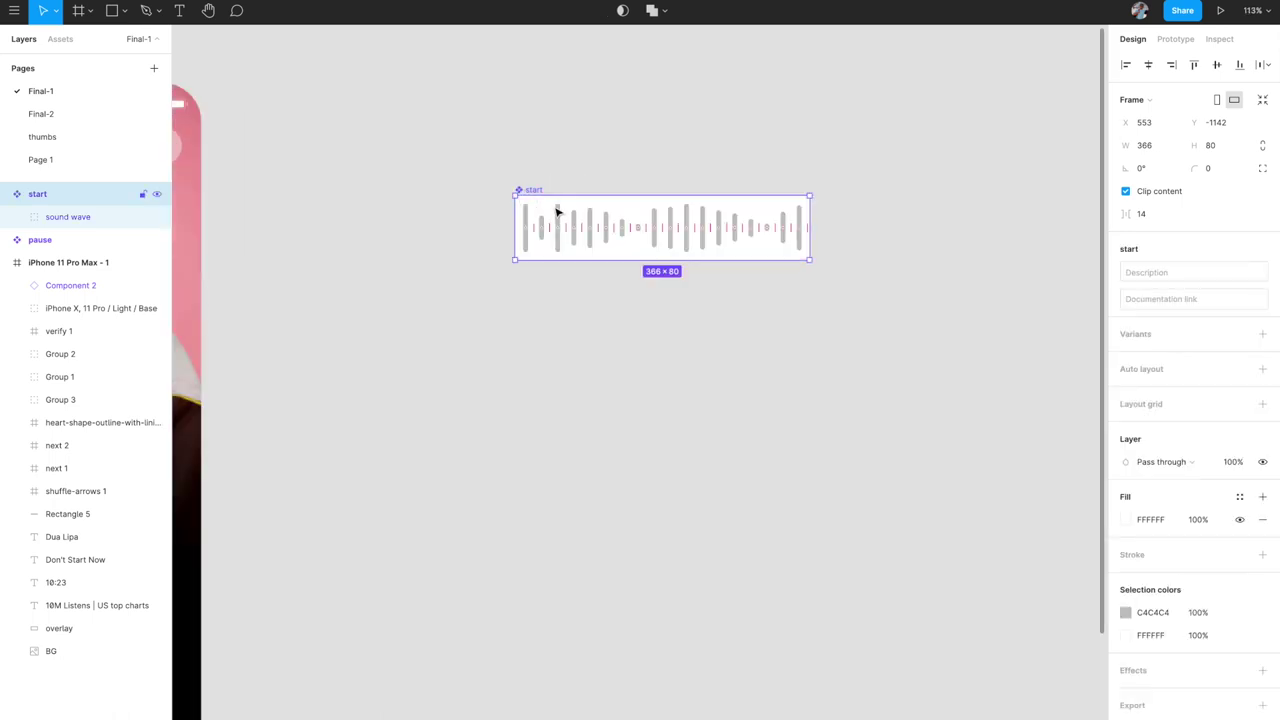
- Duplicate the start component and move the copy straight down to Y -982
key("ctrl+d")
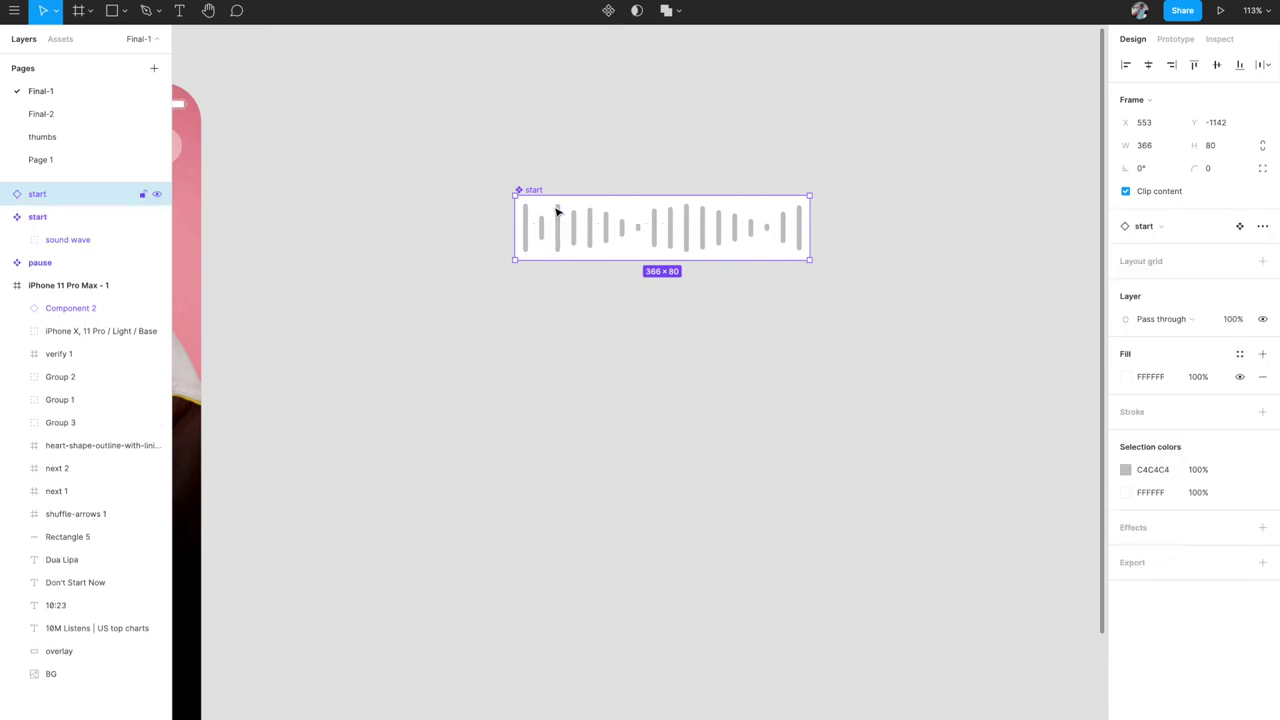
key("shift+Down")
key("shift+Down")
key("shift+Down")
key("shift+Down")
key("shift+Down")
key("shift+Down")
key("shift+Down")
key("shift+Down")
key("shift+Down")
key("shift+Down")
key("shift+Down")
key("shift+Down")
key("shift+Down")
key("shift+Down")
key("shift+Down")
key("shift+Down")
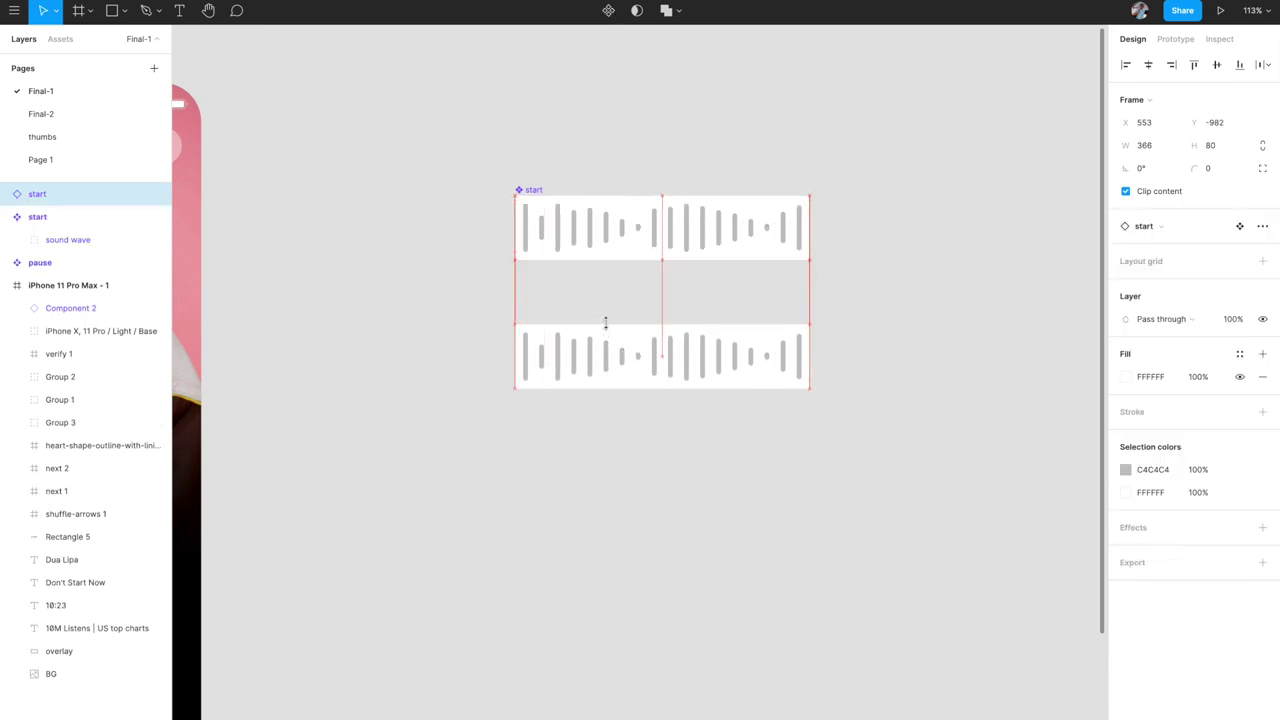
- Detach the lower copy from its component and shift its sound wave left to X -70
key("ctrl+alt+b")
left_click(709, 366)
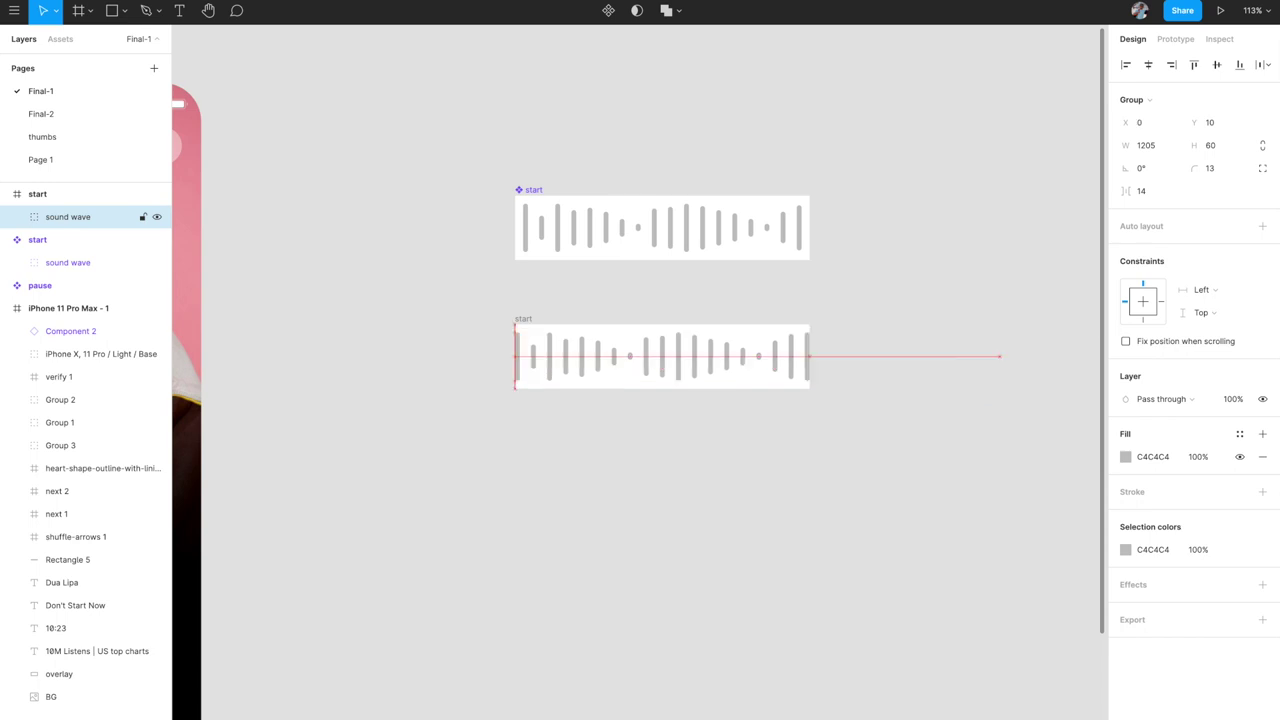
key("shift+Left")
key("shift+Left")
key("shift+Left")
key("shift+Left")
key("shift+Left")
key("shift+Left")
key("shift+Left")
key("shift+Left")
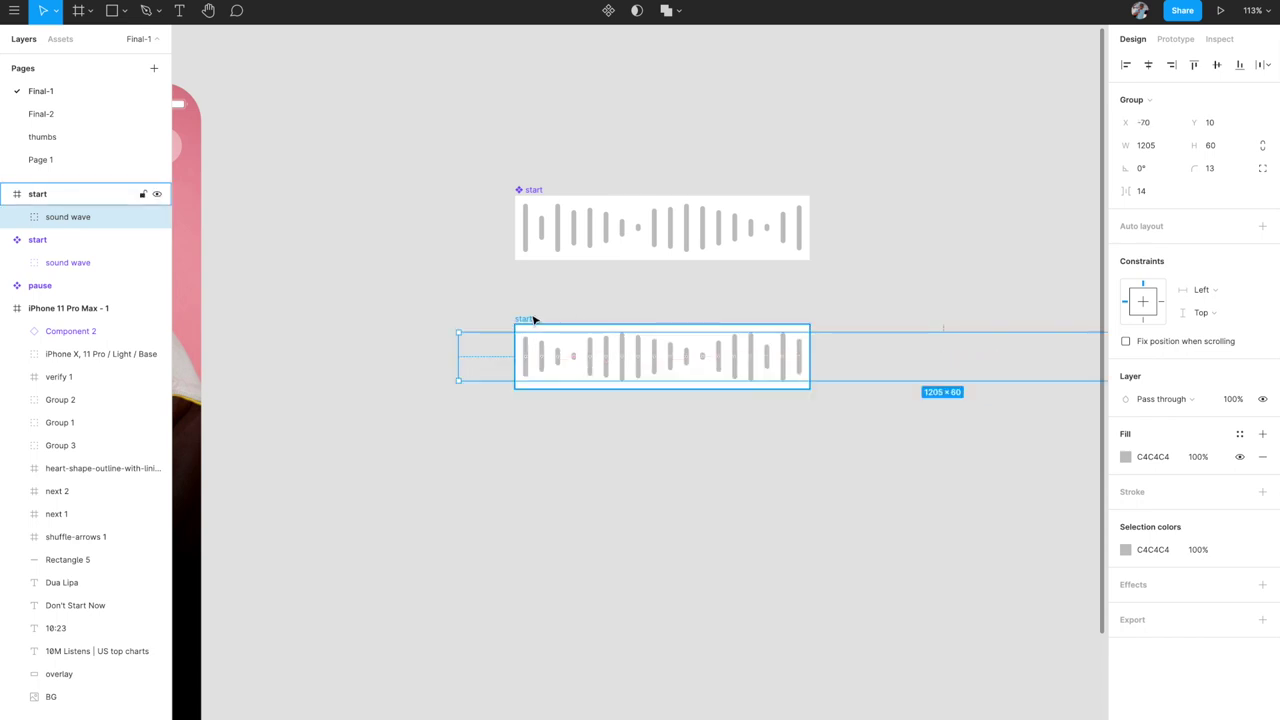
- Turn off content clipping on the lower frame and align its sound wave's right end with the frame's right edge
left_click(533, 320)
left_click(1125, 191)
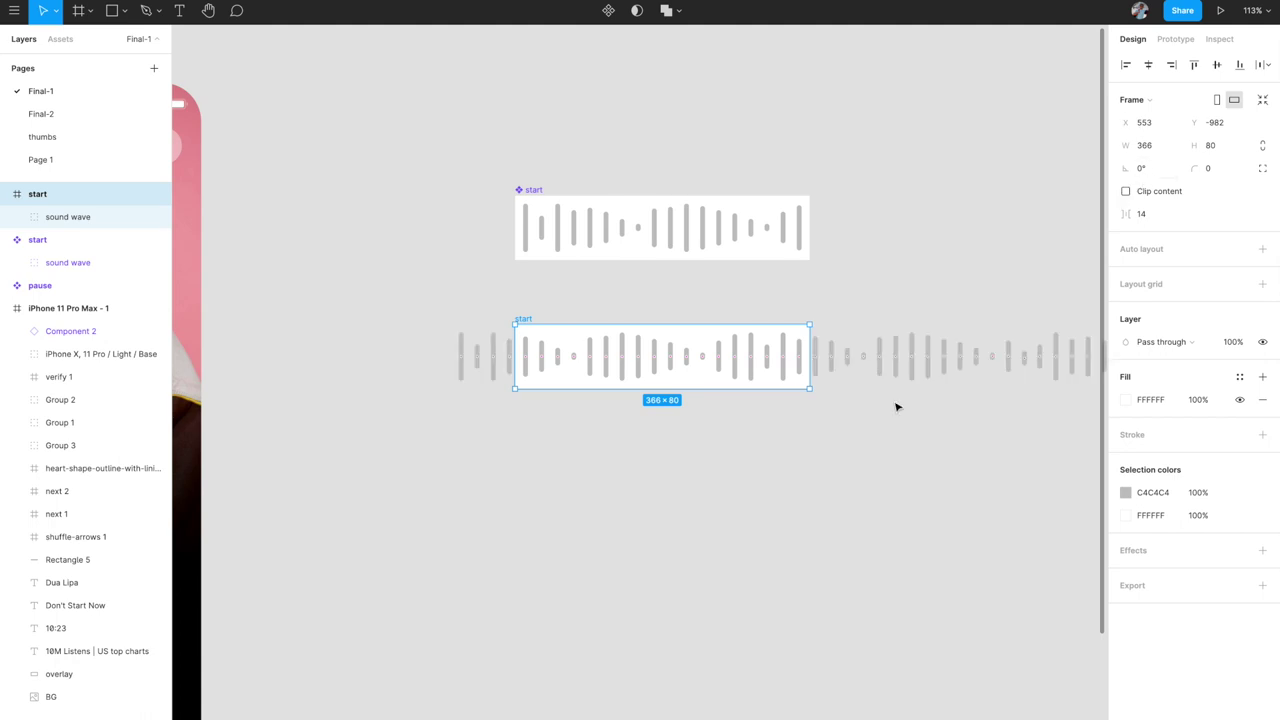
left_click(1180, 68)
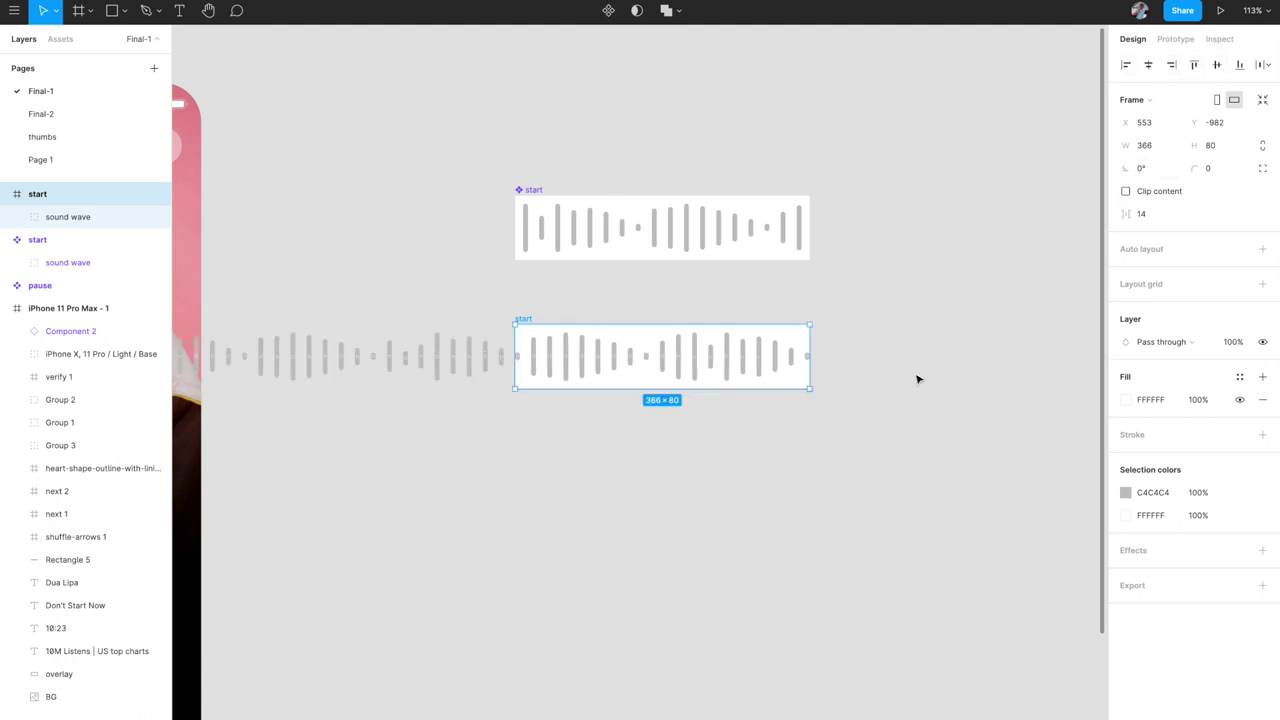
scroll(871, 423, "down", 3, "ctrl")
scroll(871, 423, "up", 1, "ctrl")
- Rename the lower frame as end and turn its content clipping back on
key("Tab")
left_click(505, 349)
scroll(500, 352, "up", 5, "ctrl")
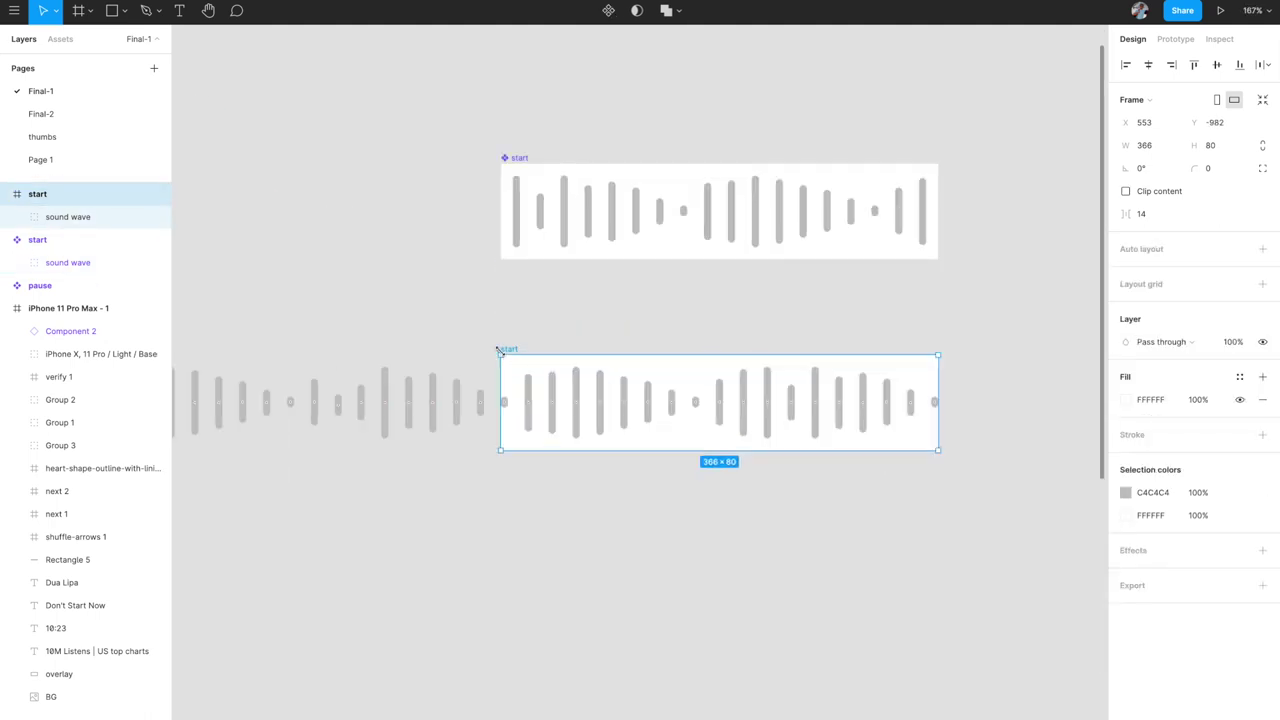
double_click(37, 194)
type("end")
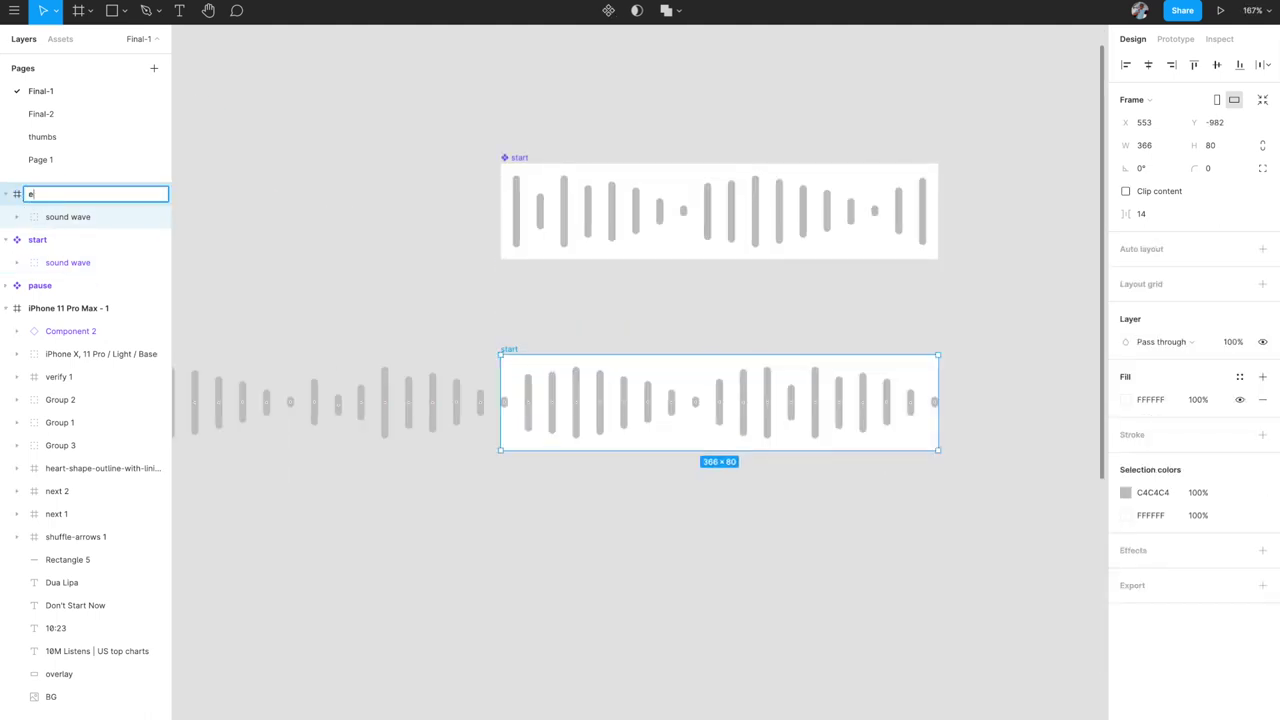
key("Return")
left_click(1125, 191)
- Shift the end frame's sound wave left to X -1209, fully outside the frame's left edge
left_click(789, 389)
left_click(755, 402)
left_click(109, 216)
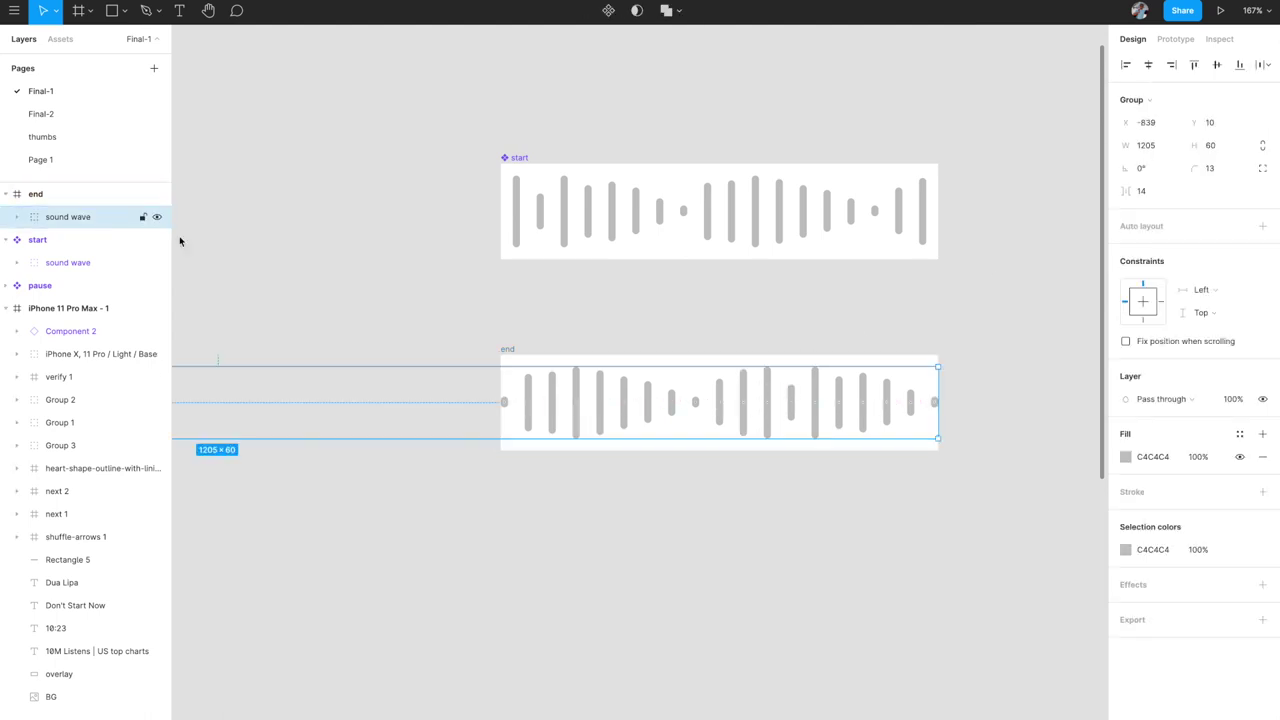
left_click_drag(543, 403, 544, 402)
key("shift+Left")
key("shift+Left")
key("shift+Left")
key("shift+Left")
key("shift+Left")
key("shift+Left")
key("shift+Left")
key("shift+Left")
key("shift+Left")
key("shift+Left")
key("shift+Left")
key("shift+Left")
key("shift+Left")
key("shift+Left")
key("shift+Left")
key("shift+Left")
key("shift+Left")
key("shift+Left")
key("shift+Left")
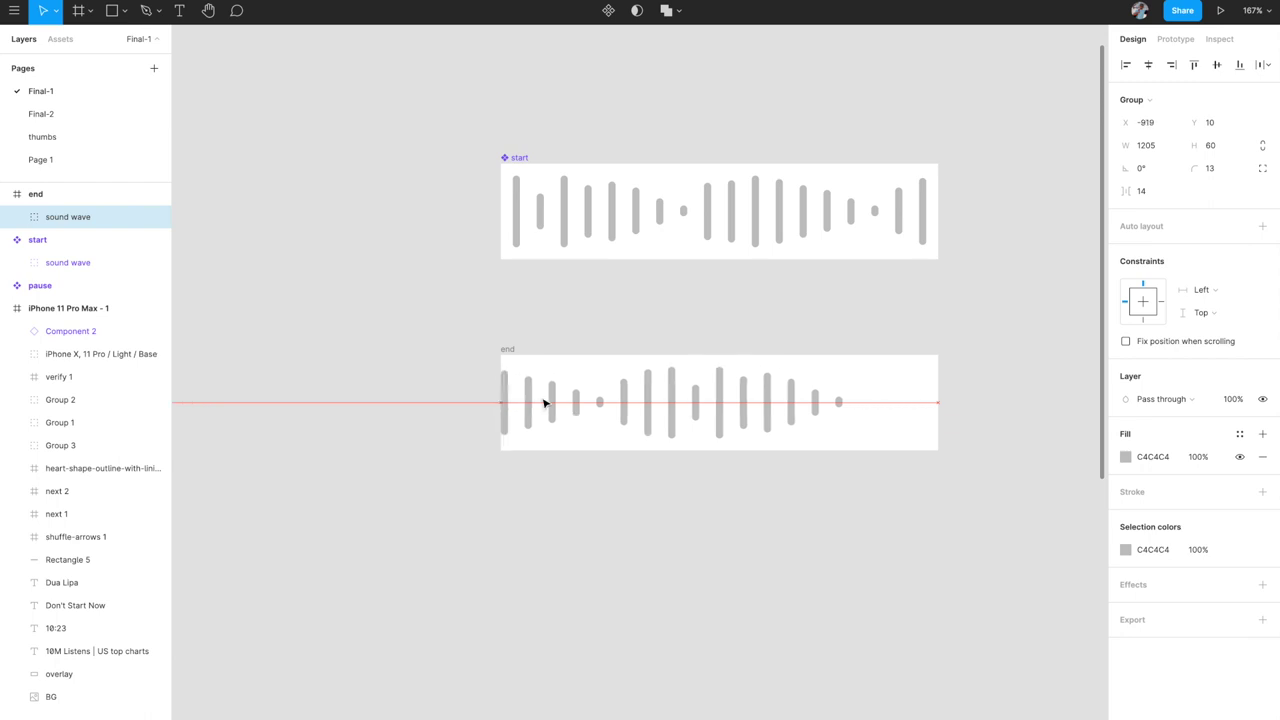
key("shift+Left")
key("shift+Left")
key("shift+Left")
key("shift+Left")
key("shift+Left")
key("shift+Left")
key("shift+Left")
key("shift+Left")
key("shift+Left")
key("shift+Left")
key("shift+Left")
key("shift+Left")
key("shift+Left")
key("shift+Left")
key("shift+Left")
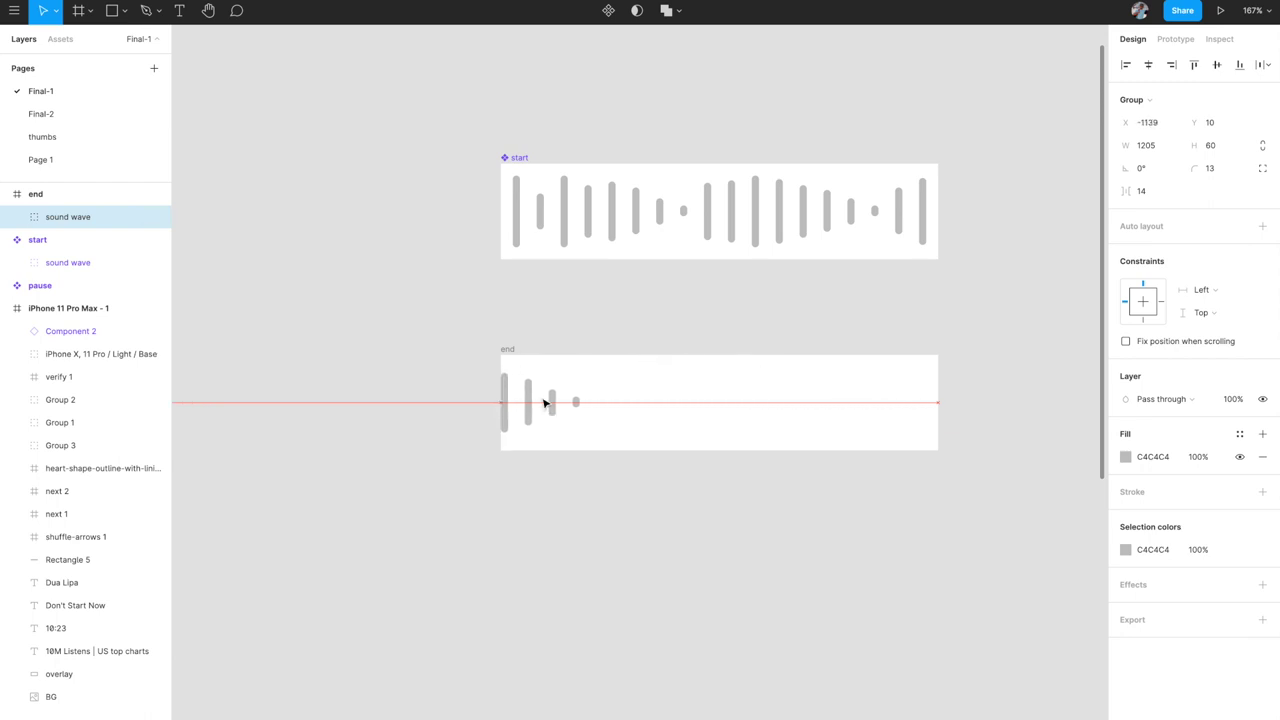
key("shift+Left")
key("shift+Left")
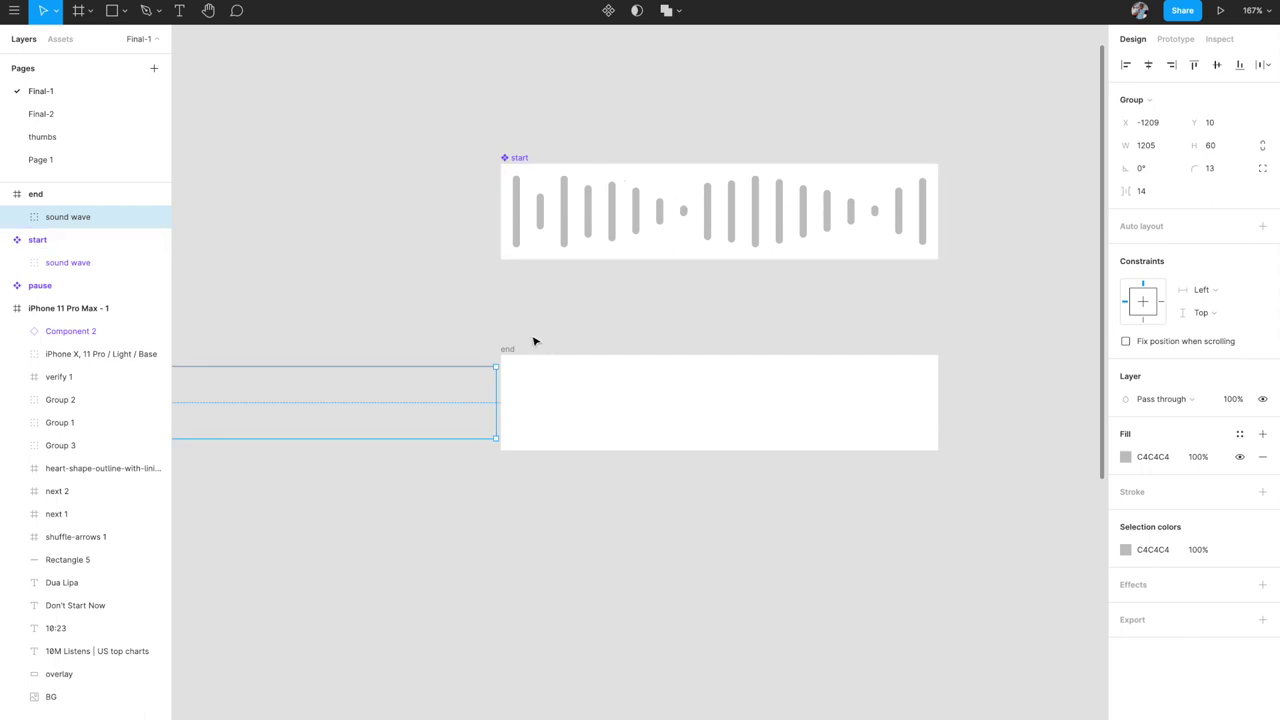
- Turn the end frame into a component
scroll(533, 340, "down", 5)
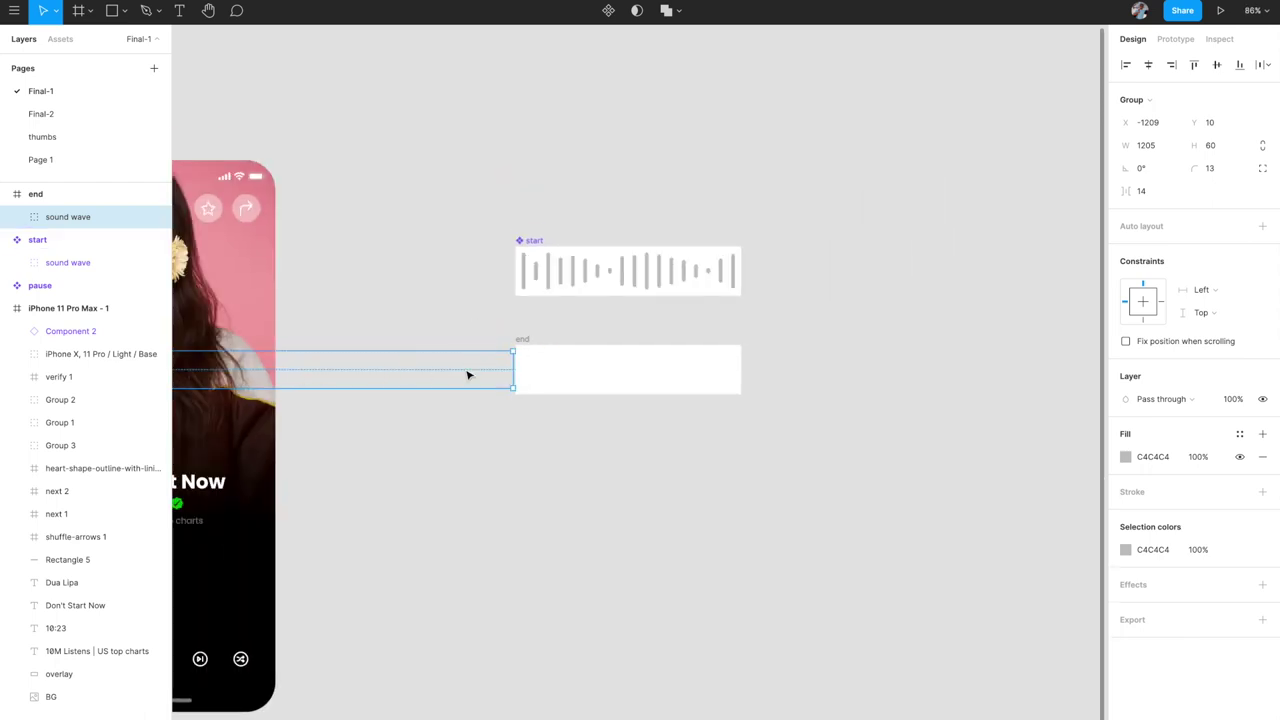
left_click(492, 323)
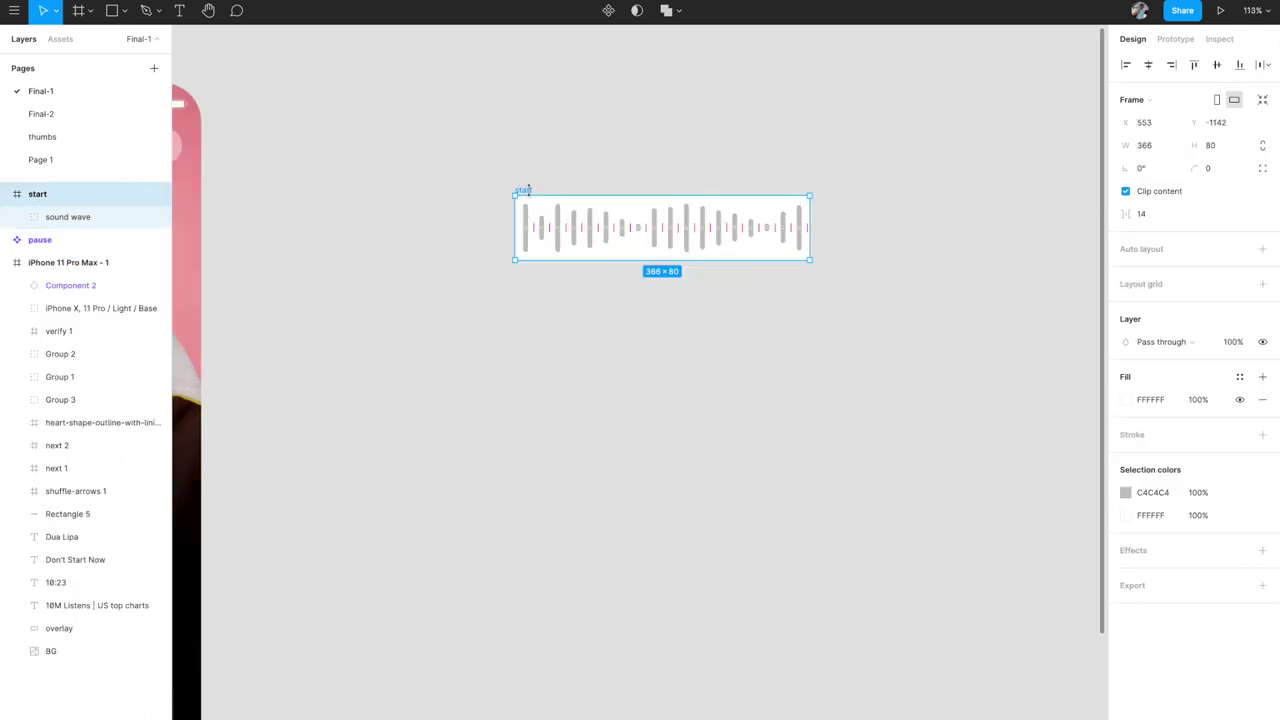
left_click(608, 12)
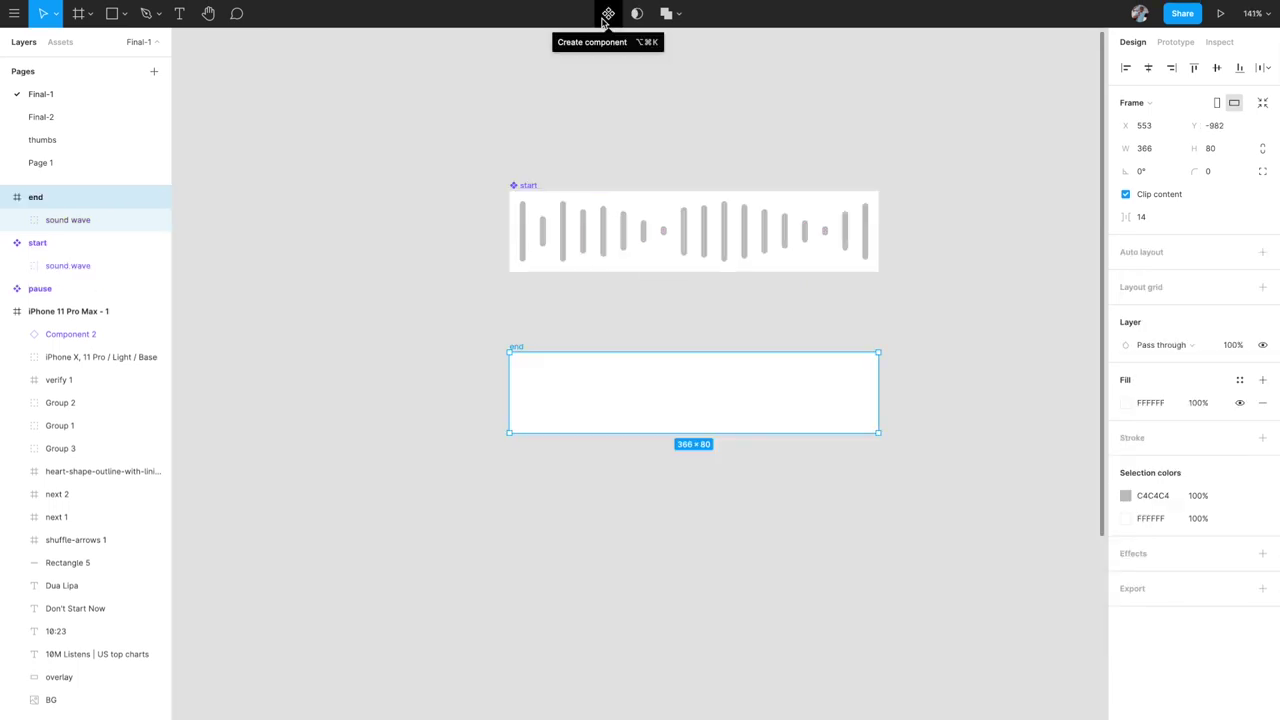
left_click(603, 18)
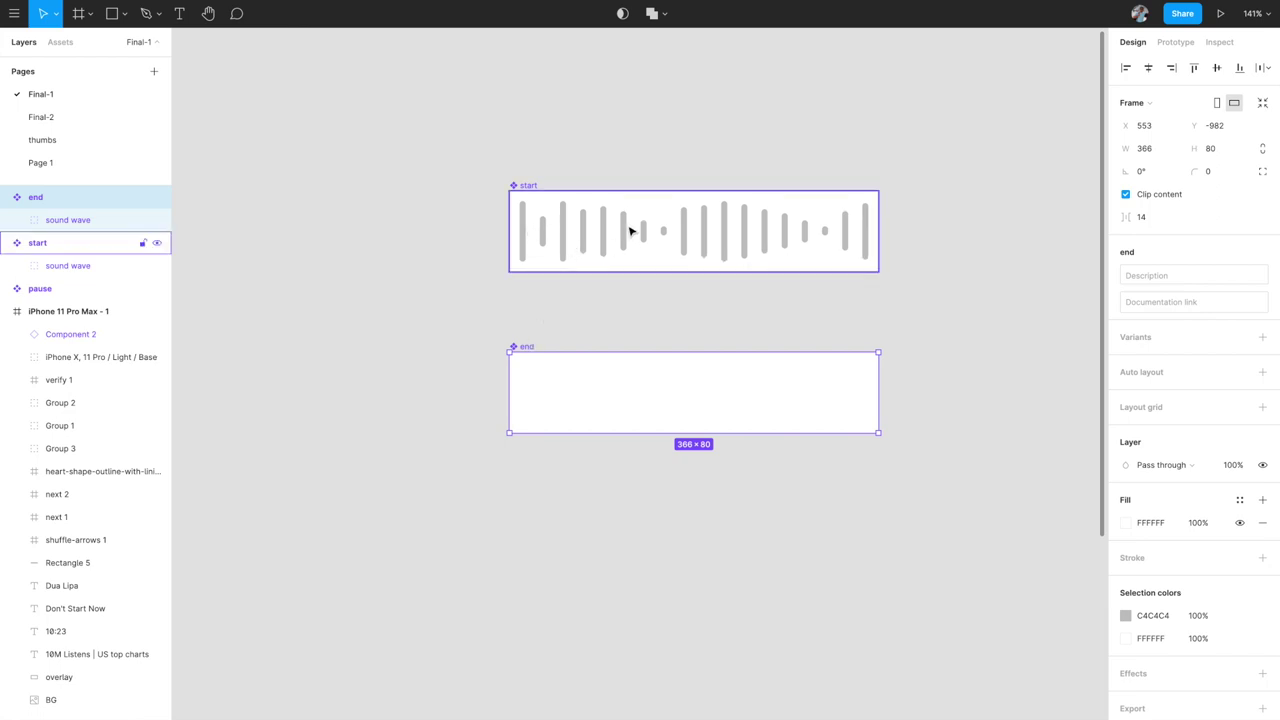
- Shift the start component's sound wave right to X 370, just past the frame's right edge
left_click(567, 243)
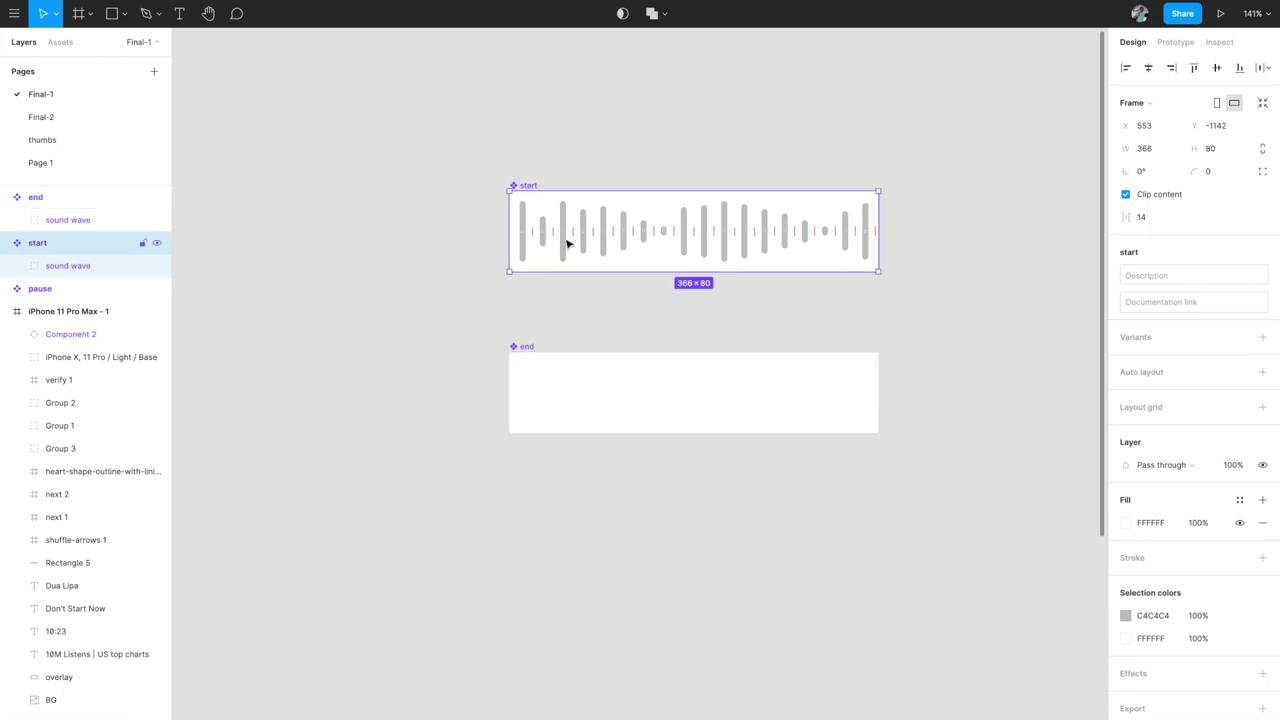
left_click(567, 244)
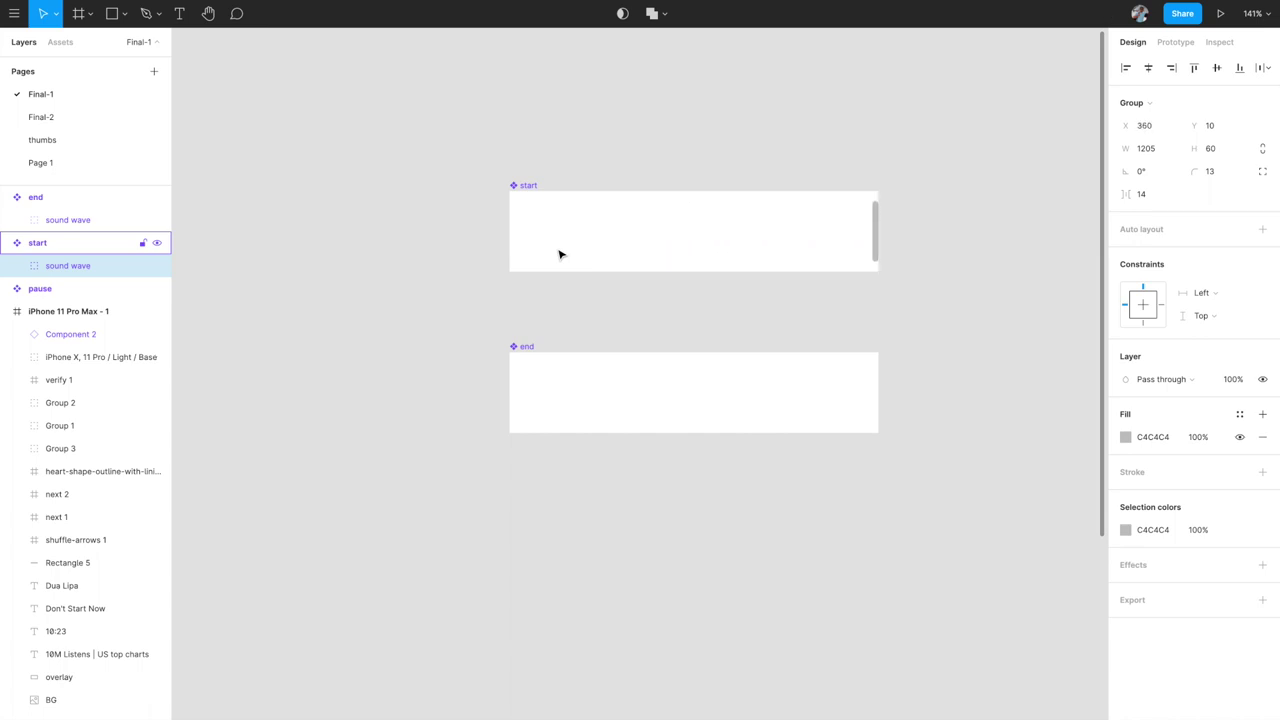
left_click(651, 152)
scroll(650, 154, "down", 3)
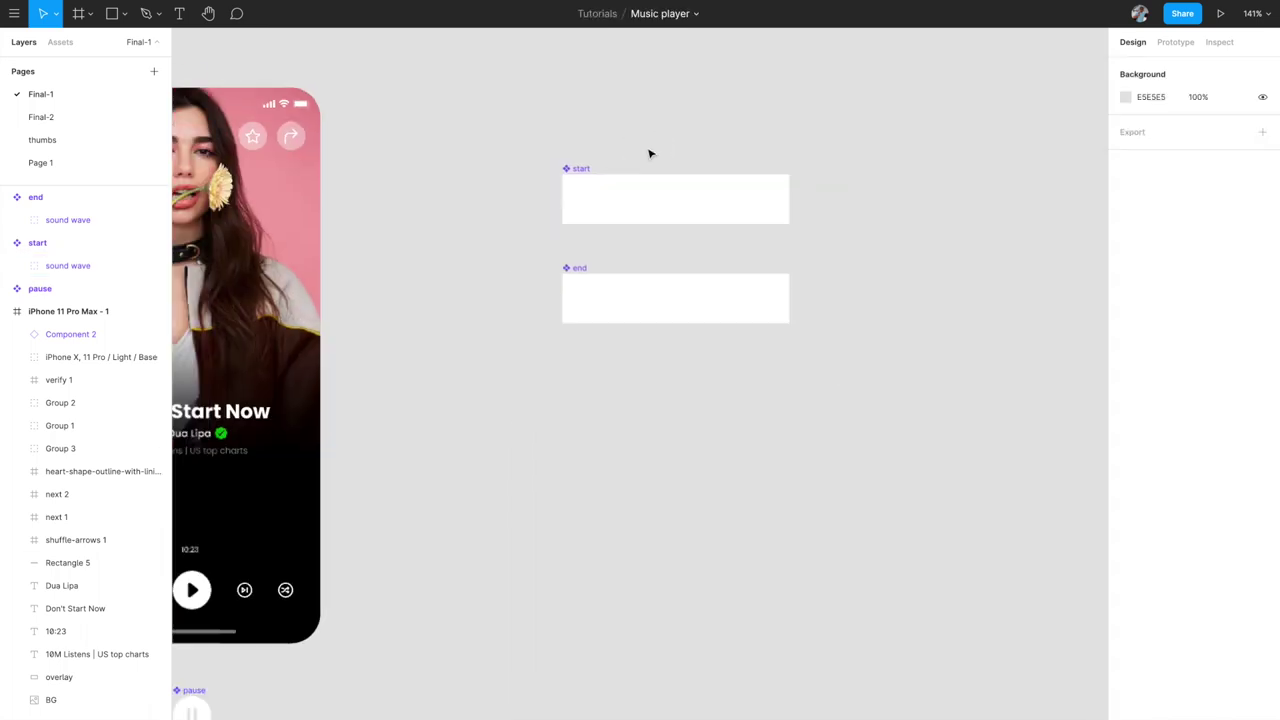
- Compare where the sound wave sits in the start component and in the end component
left_click(587, 170)
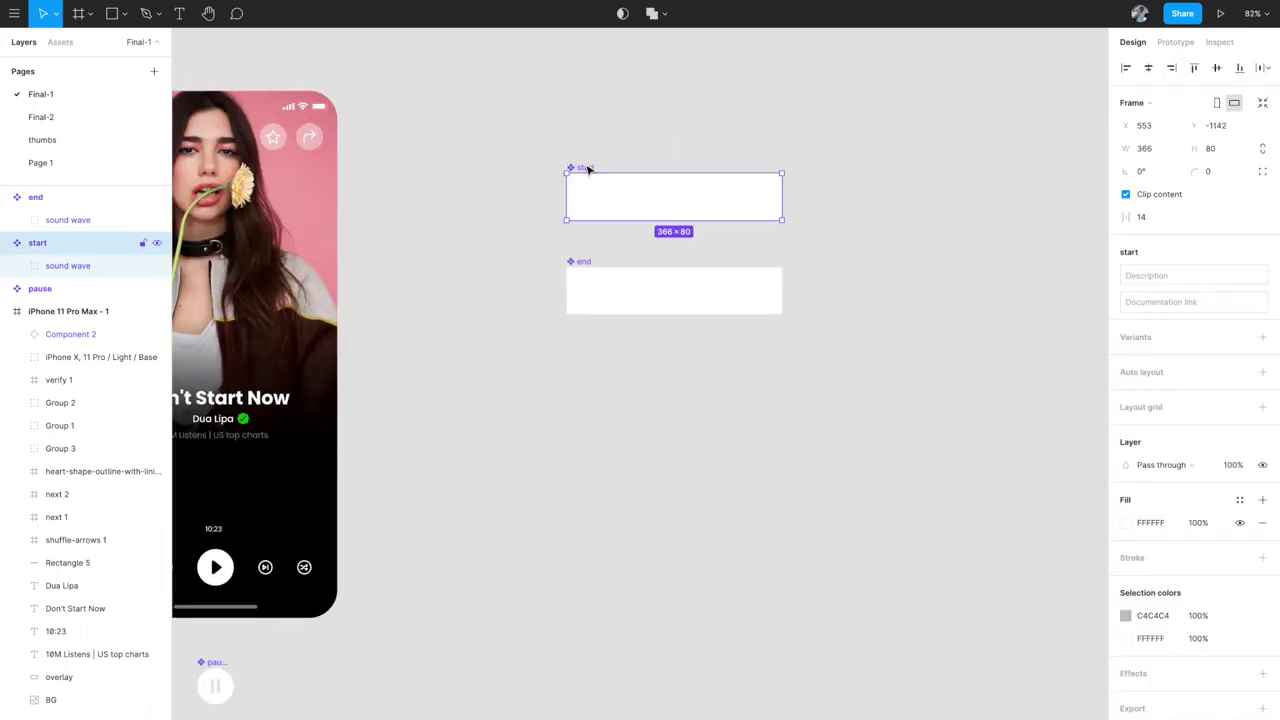
left_click(589, 264)
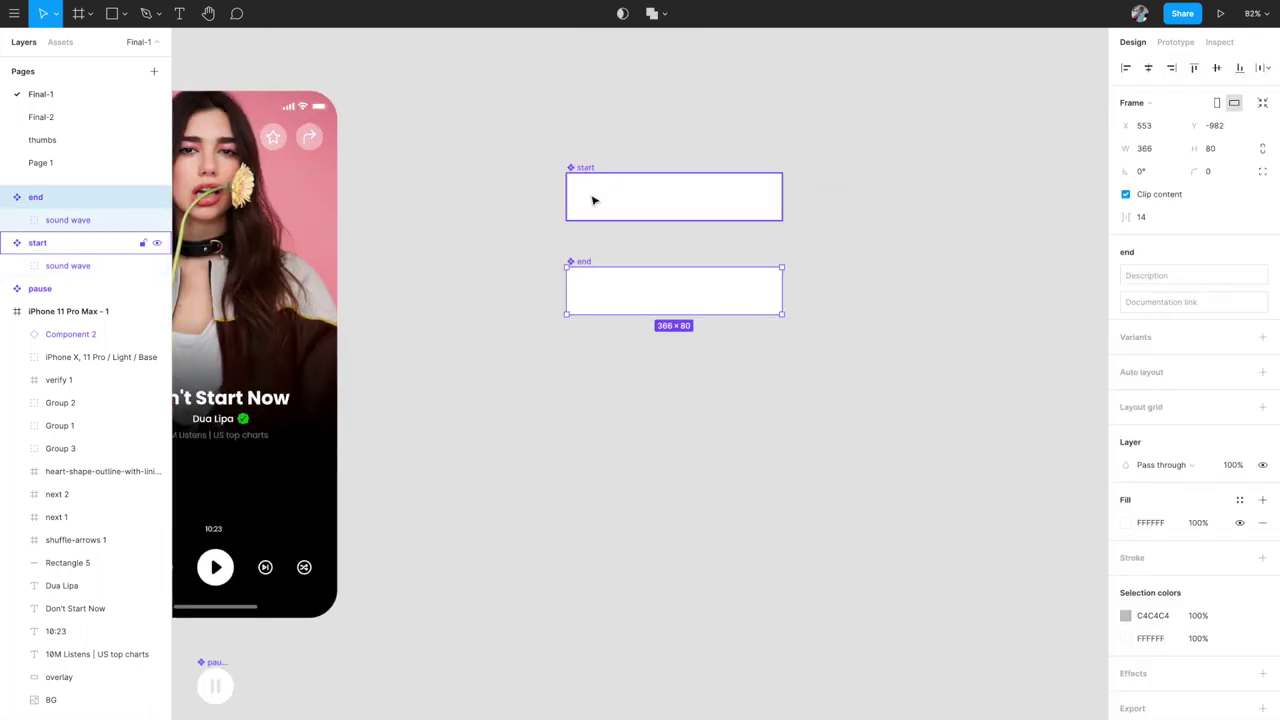
left_click(85, 221)
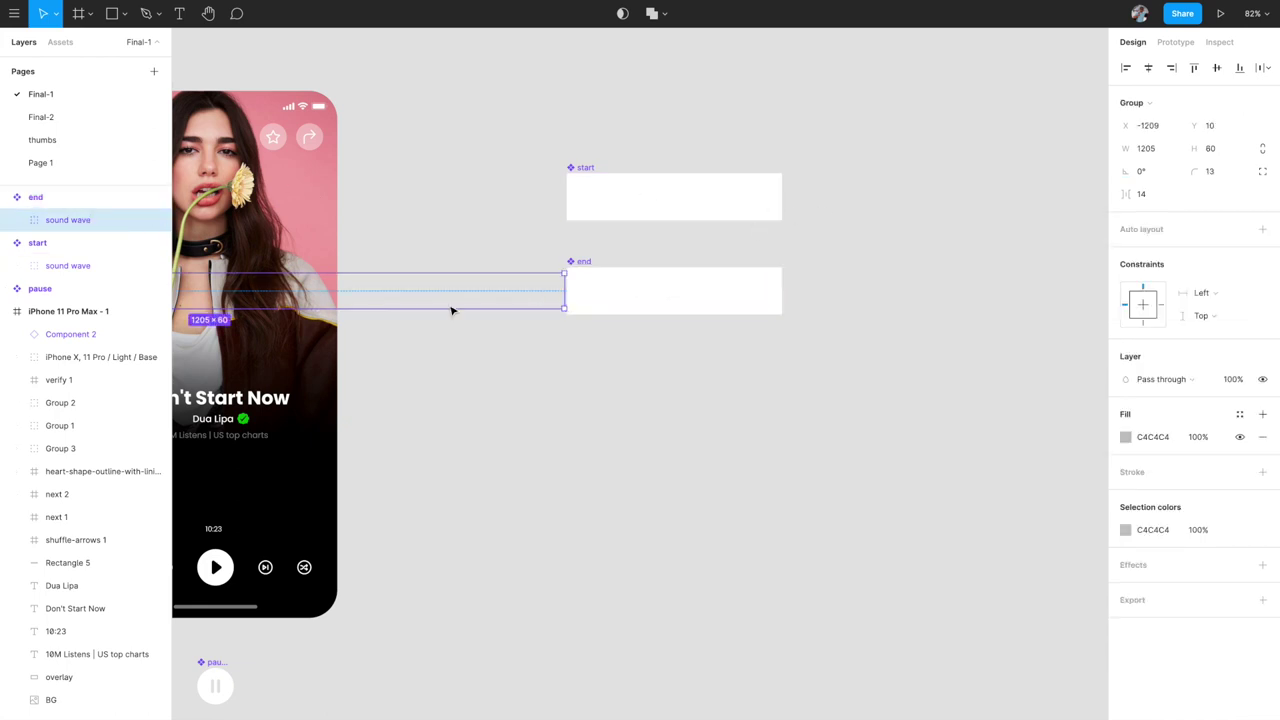
left_click(591, 182)
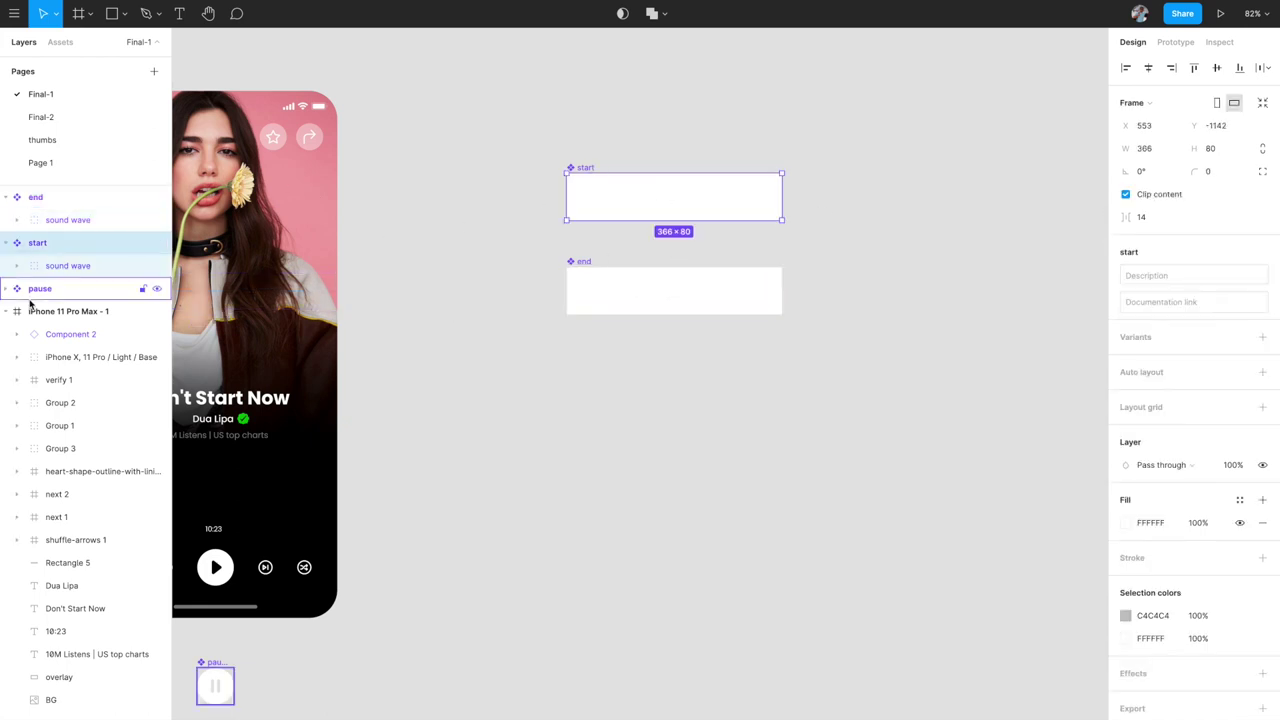
left_click(76, 266)
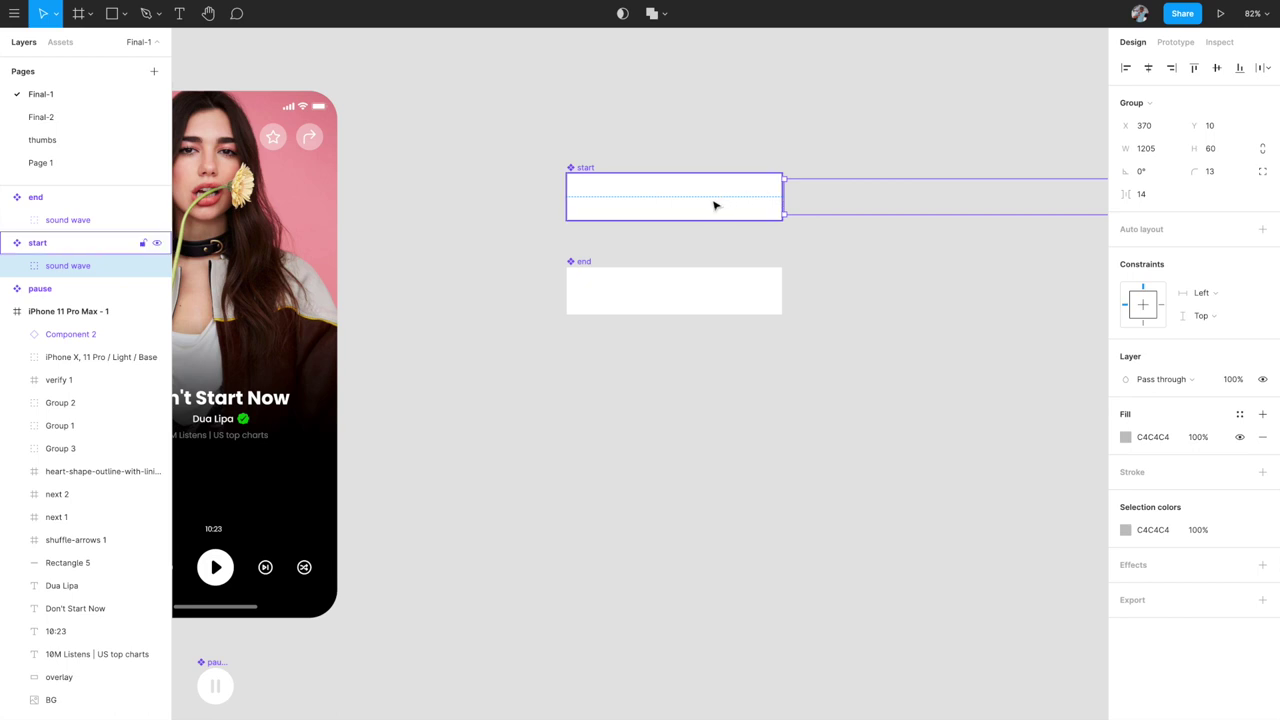
scroll(713, 206, "up", 5)
left_click(900, 333)
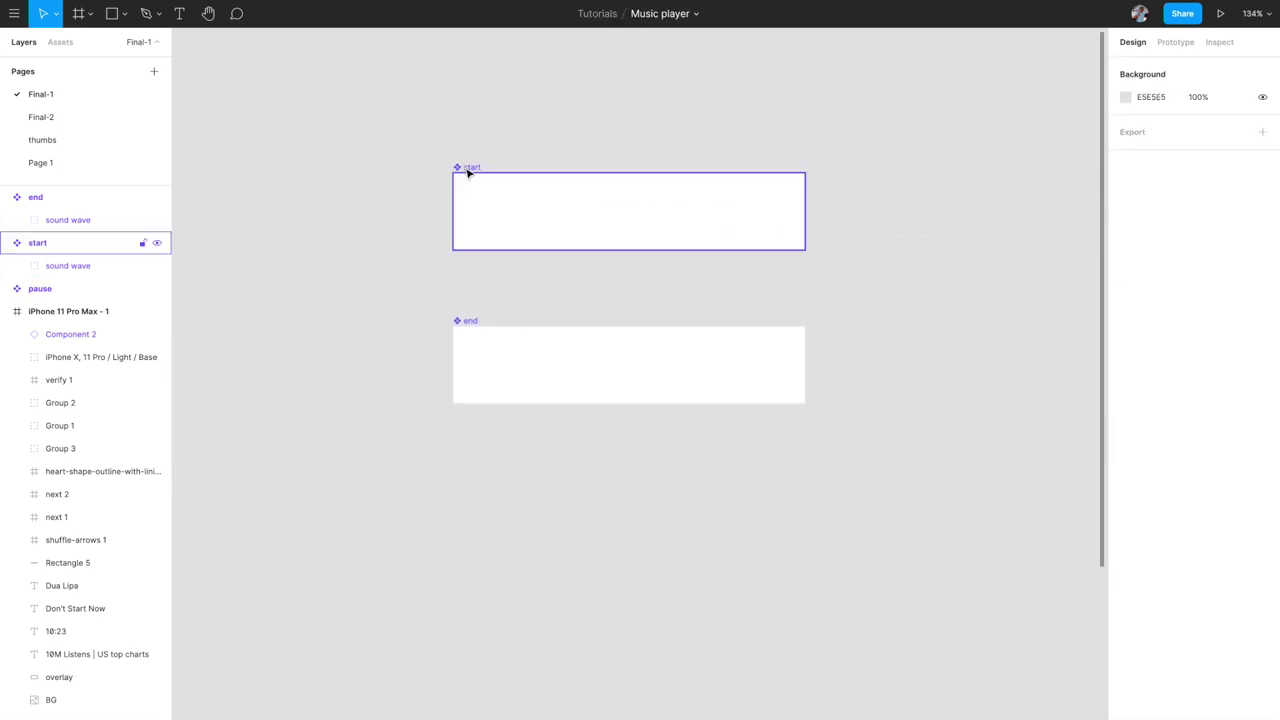
left_click(73, 222)
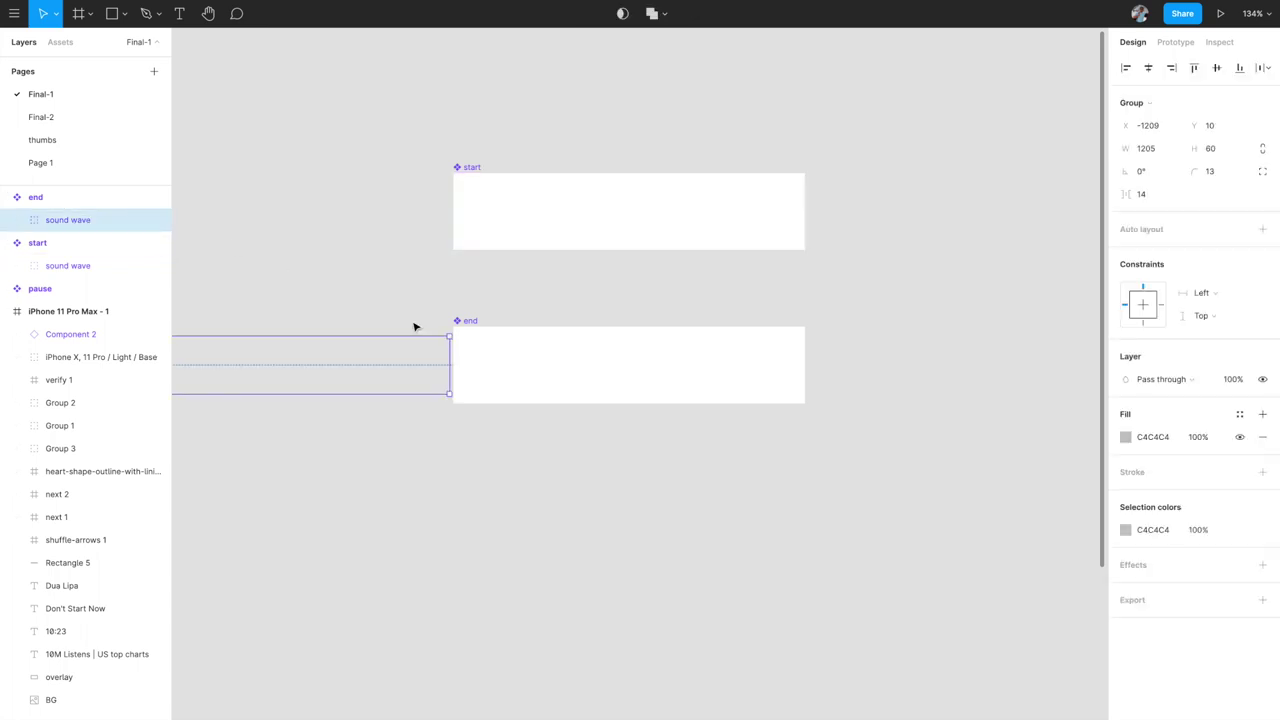
- Shift the start component's sound wave back left to X 260 so its first bars sit inside the frame
left_click(83, 266)
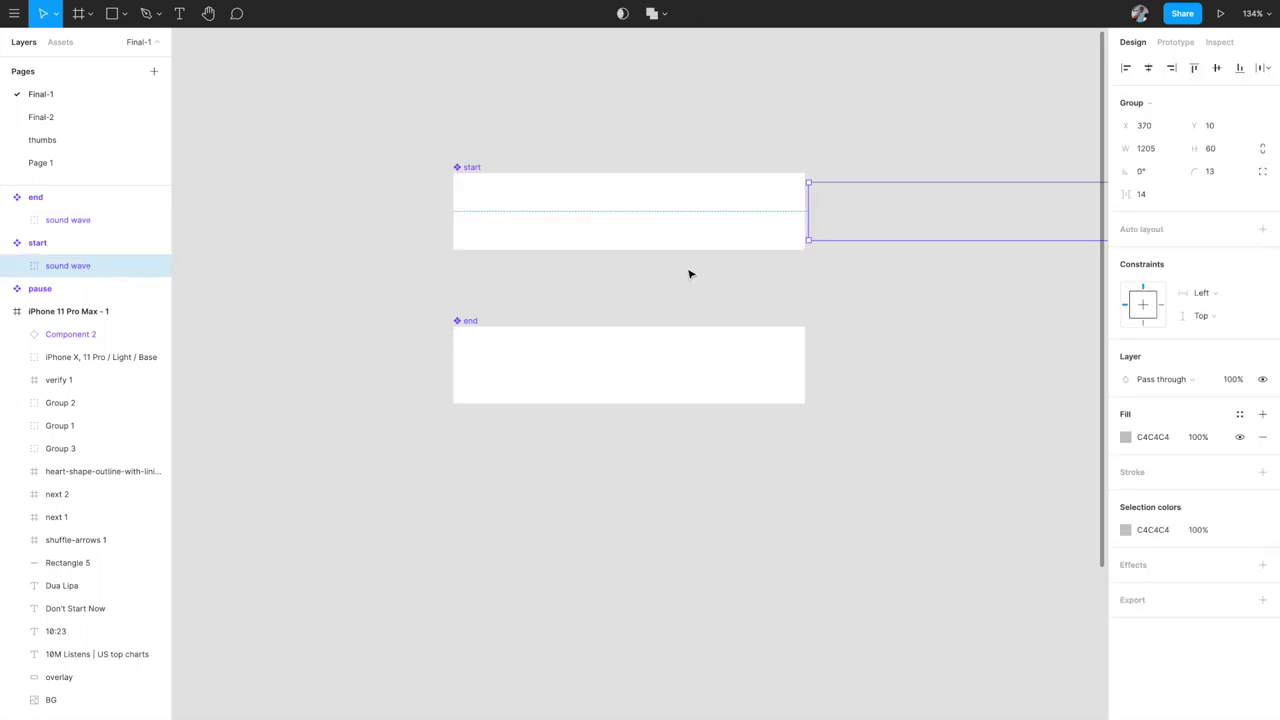
key("shift+Left")
key("shift+Left")
key("shift+Left")
key("shift+Left")
key("shift+Left")
key("shift+Left")
key("shift+Left")
key("shift+Left")
key("shift+Left")
key("shift+Left")
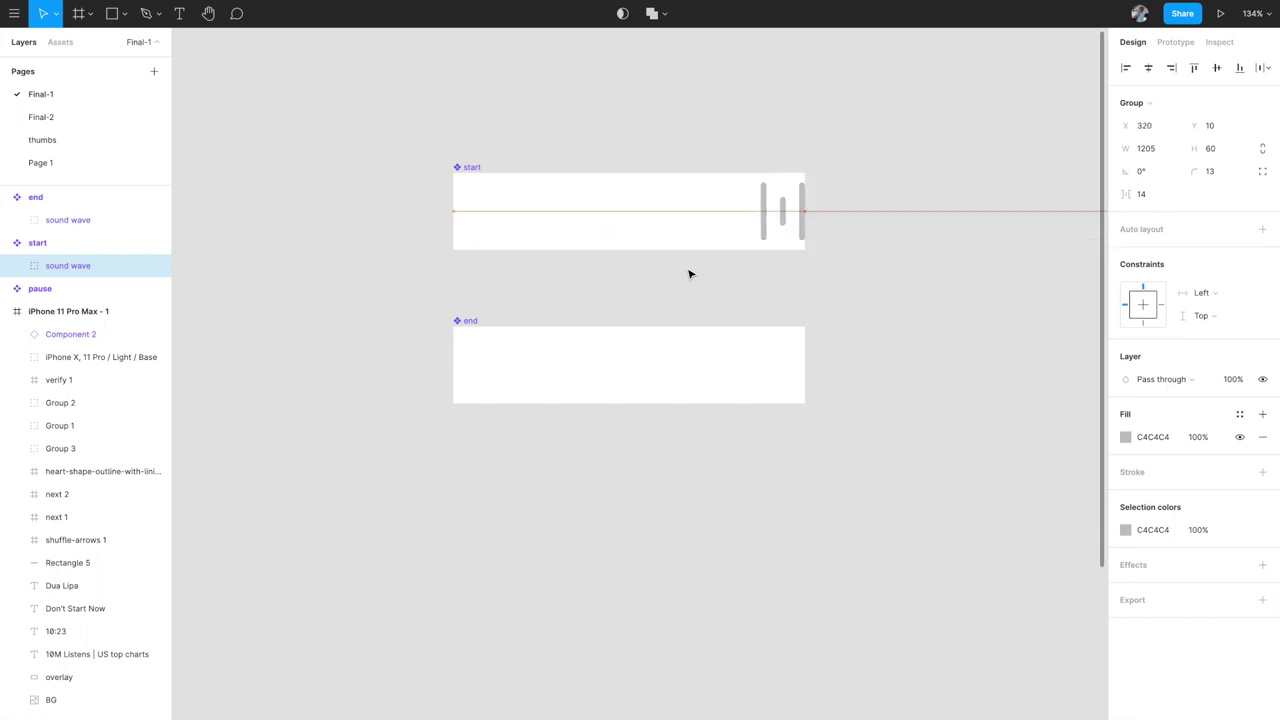
key("shift+Left")
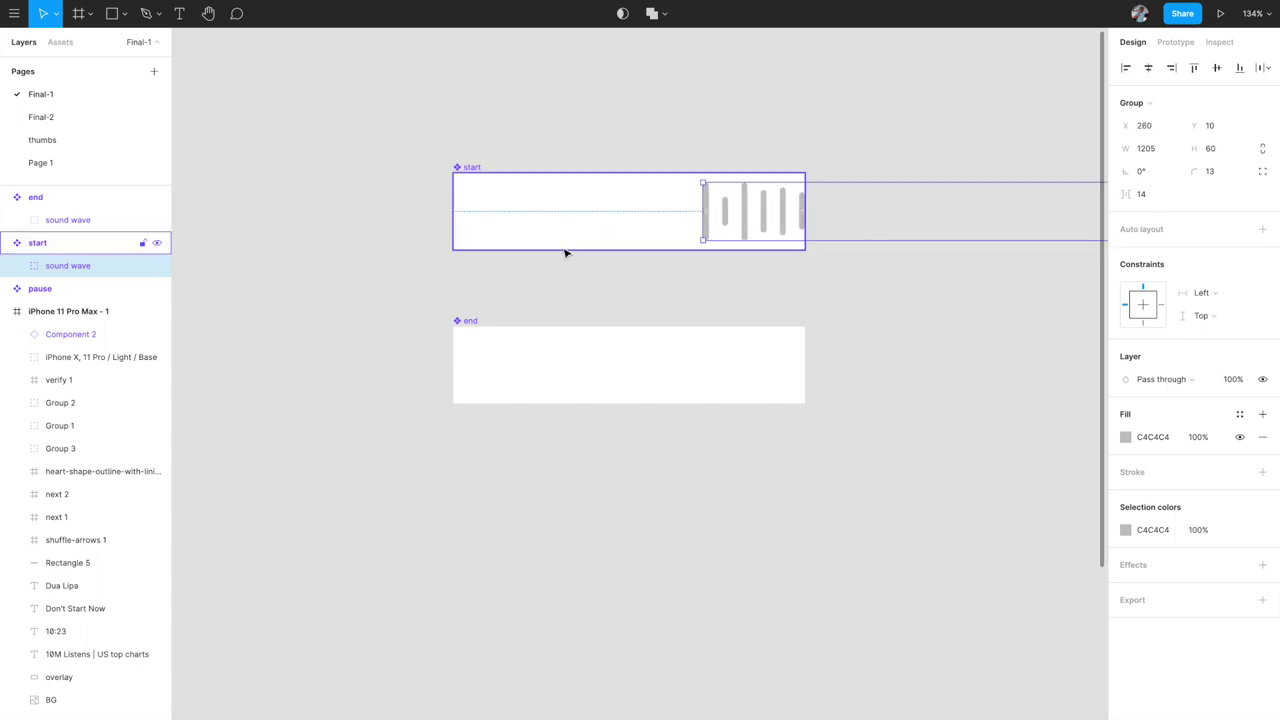
- Draw a rectangle of about 183 × 80 covering the left half of the start component
scroll(565, 253, "up", 5)
key("r")
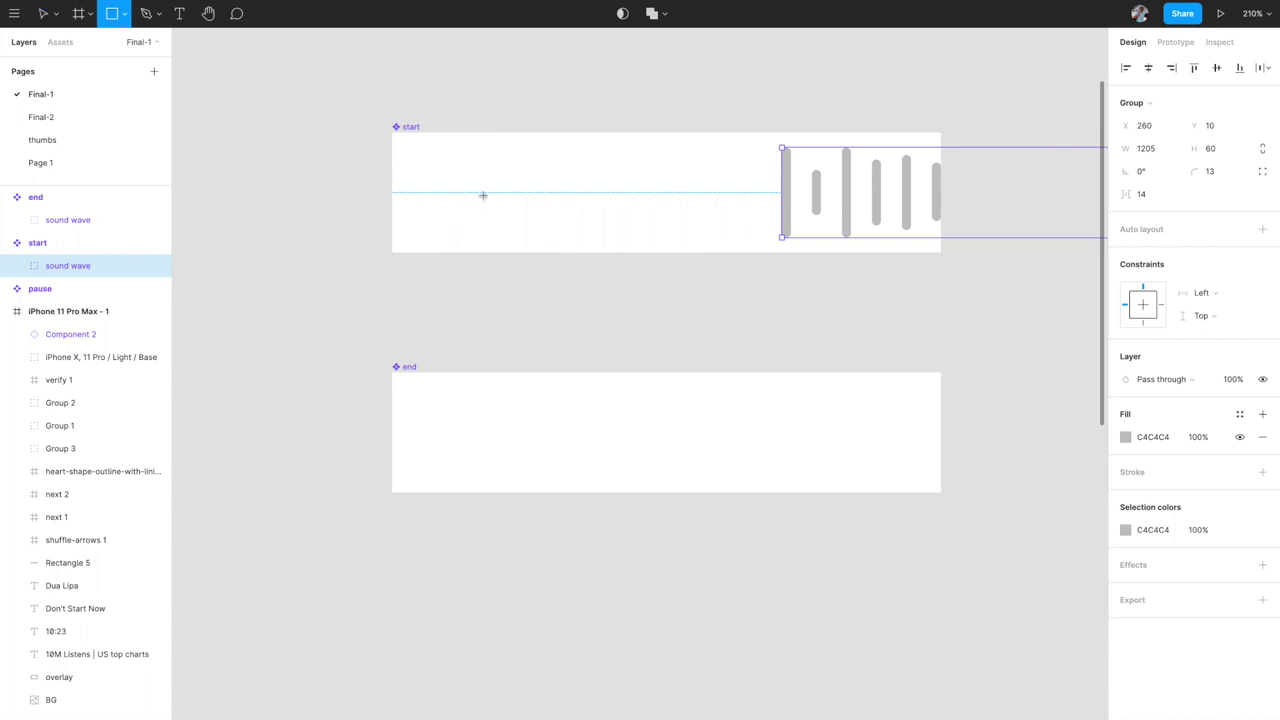
mouse_move(396, 133)
left_mouse_down()
mouse_move(606, 249)
mouse_move(666, 253)
left_mouse_up()
left_click(707, 292)
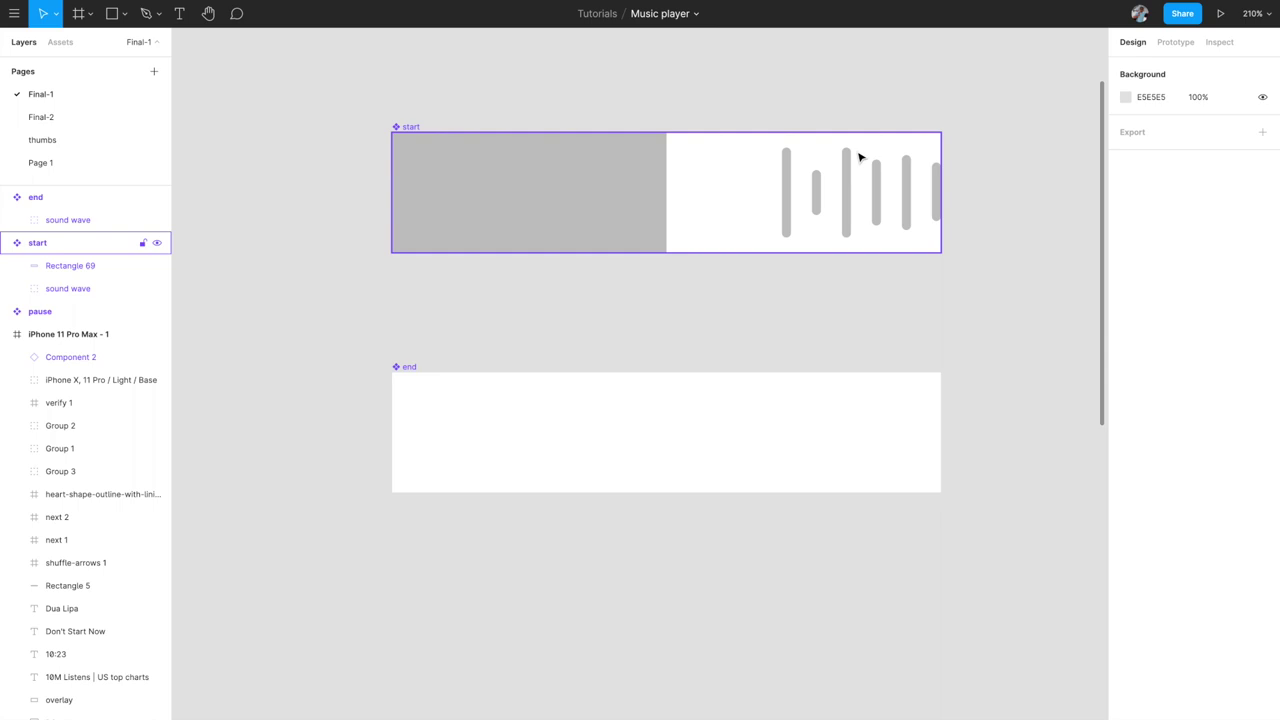
- Rename the new rectangle in the start component as fill
left_click(626, 180)
left_click(613, 177)
double_click(81, 267)
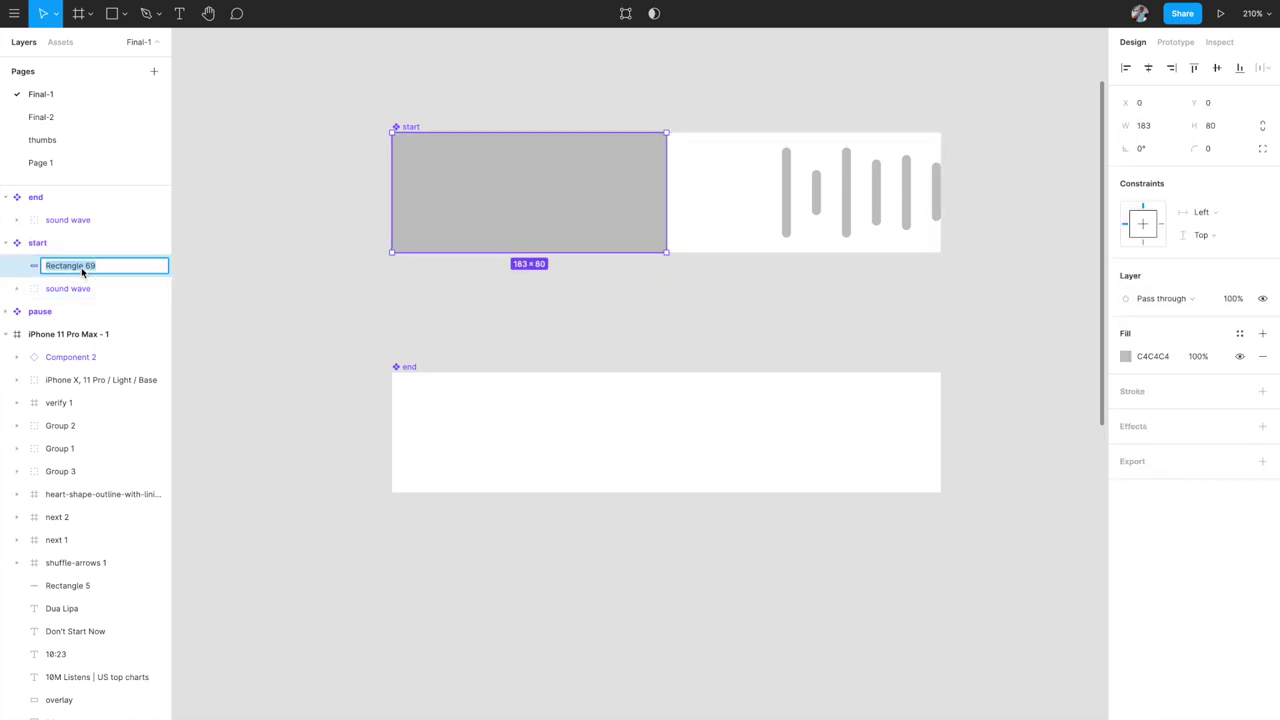
type("fill")
key("Return")
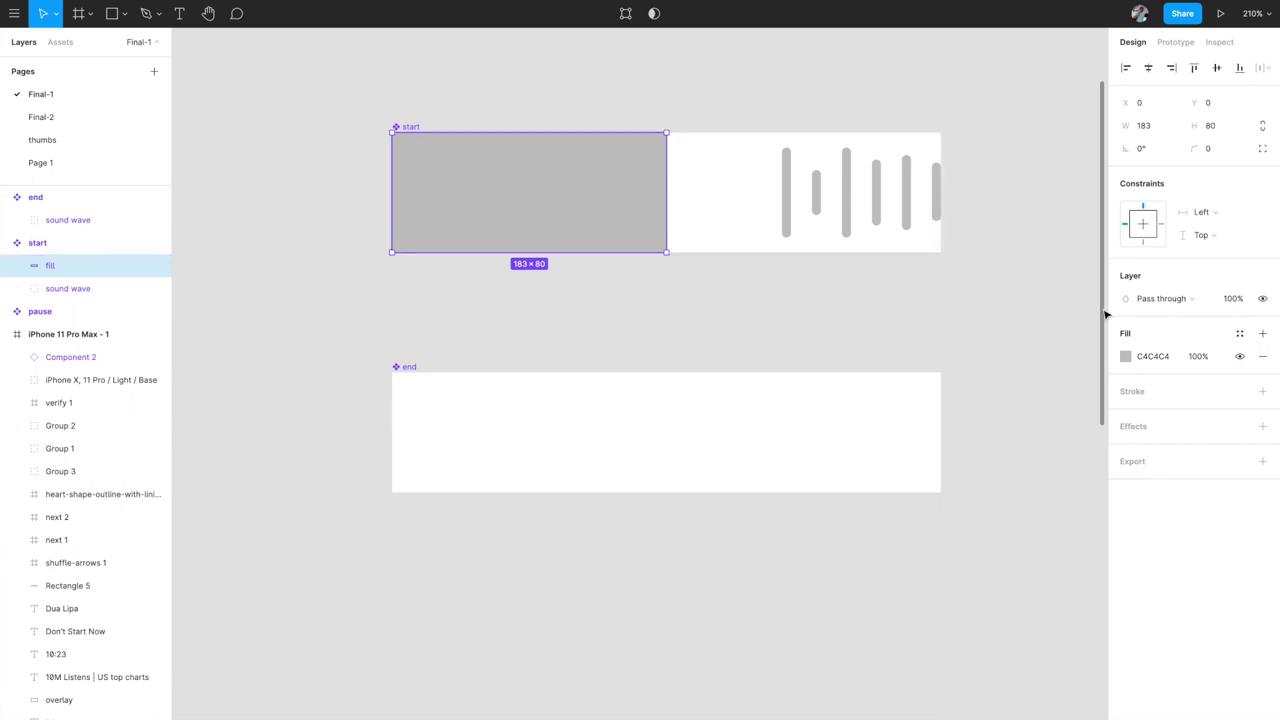
- Change the fill rectangle's color to the green document color 2EB833
left_click(1126, 357)
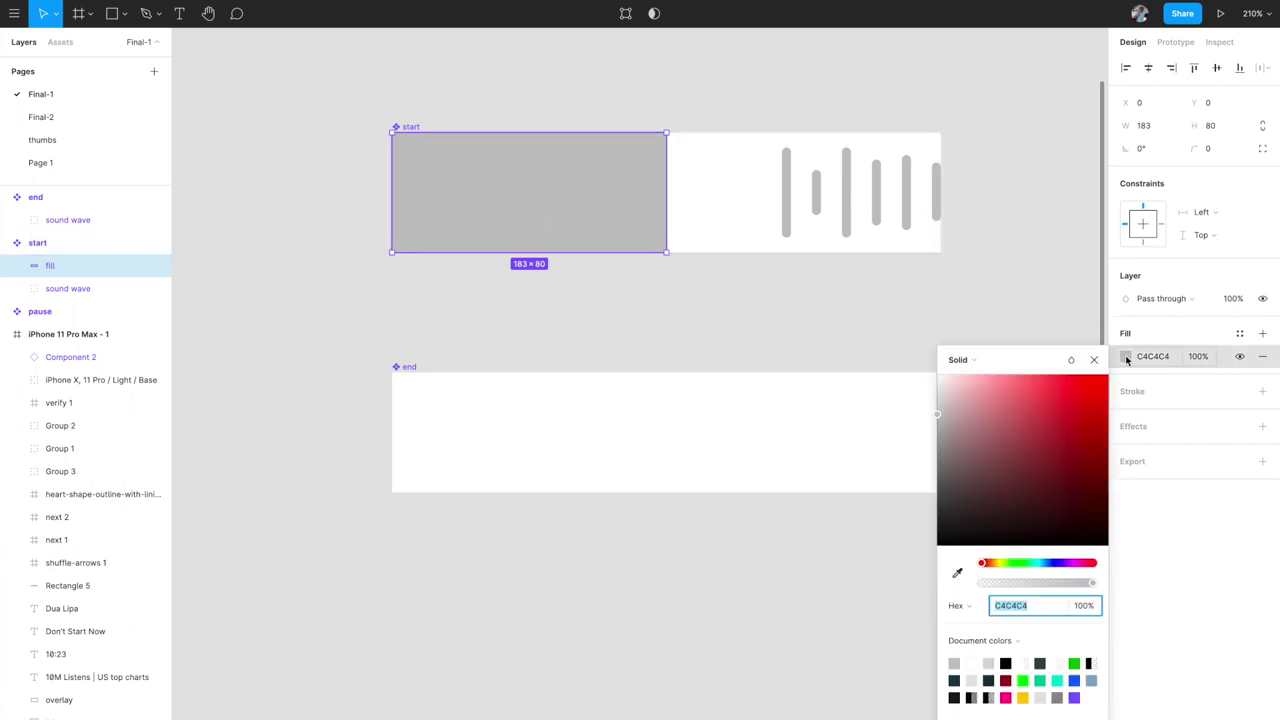
left_click(1075, 663)
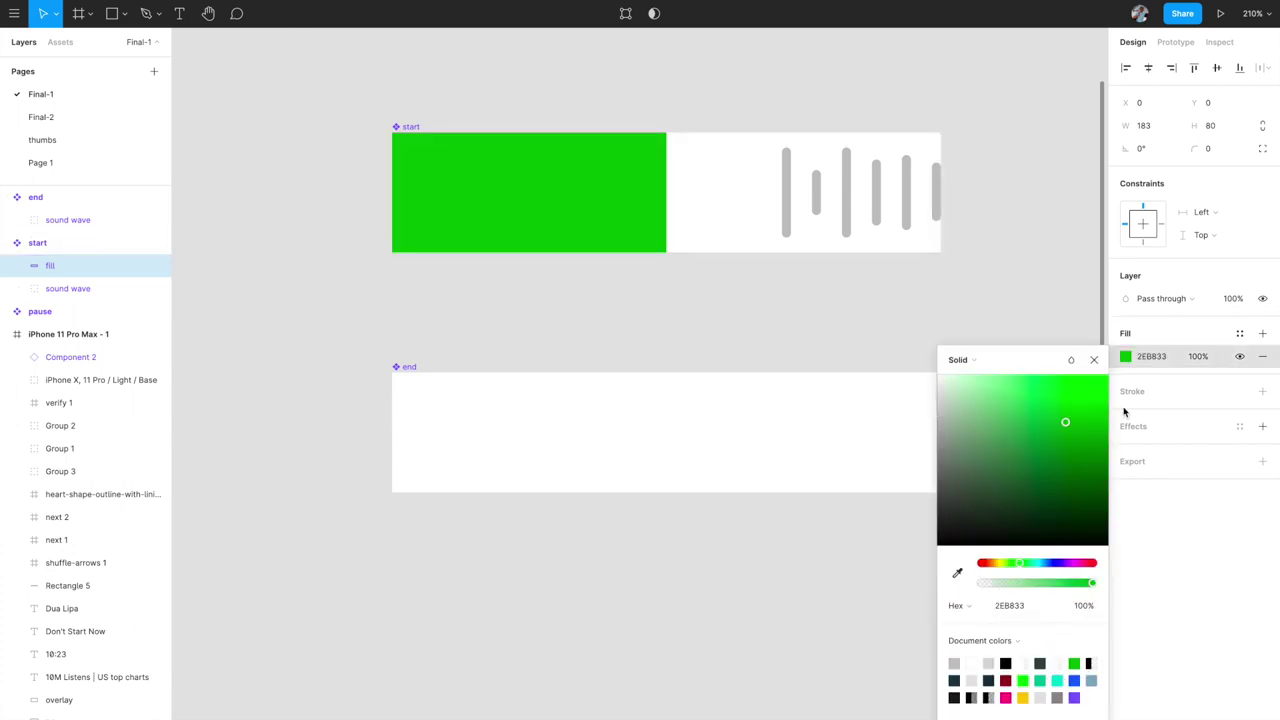
left_click(1093, 359)
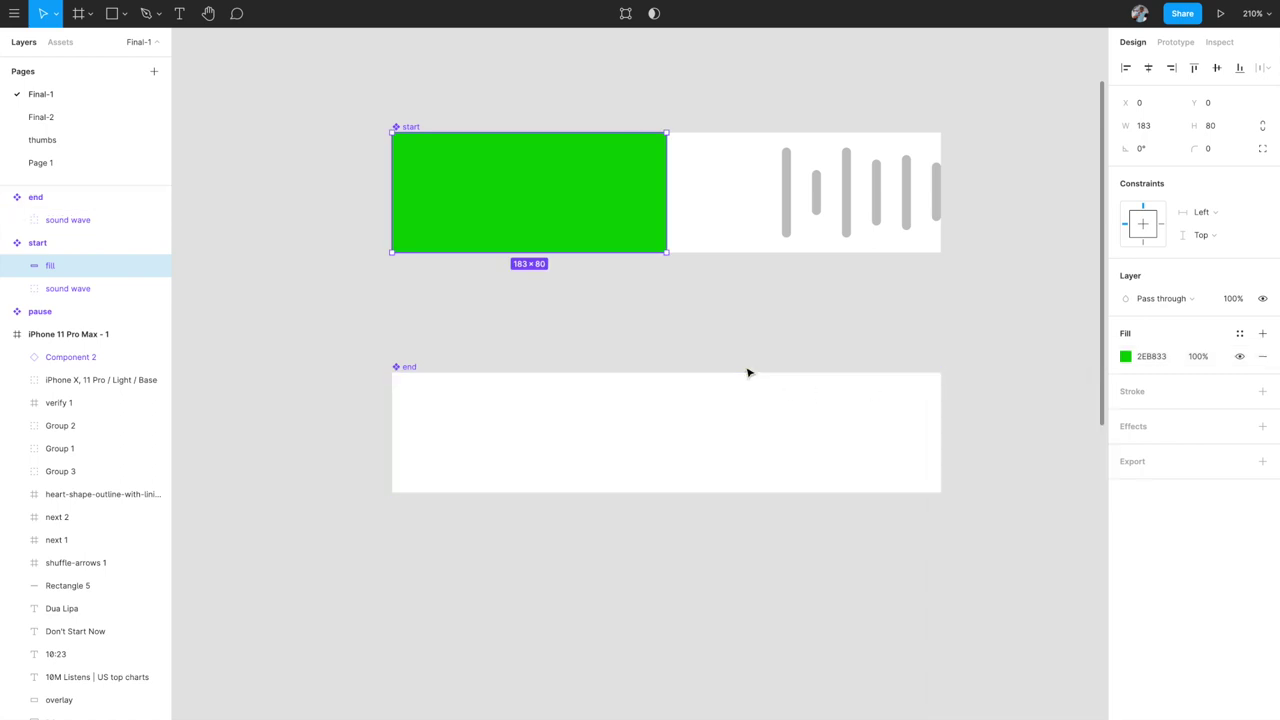
left_click(731, 320)
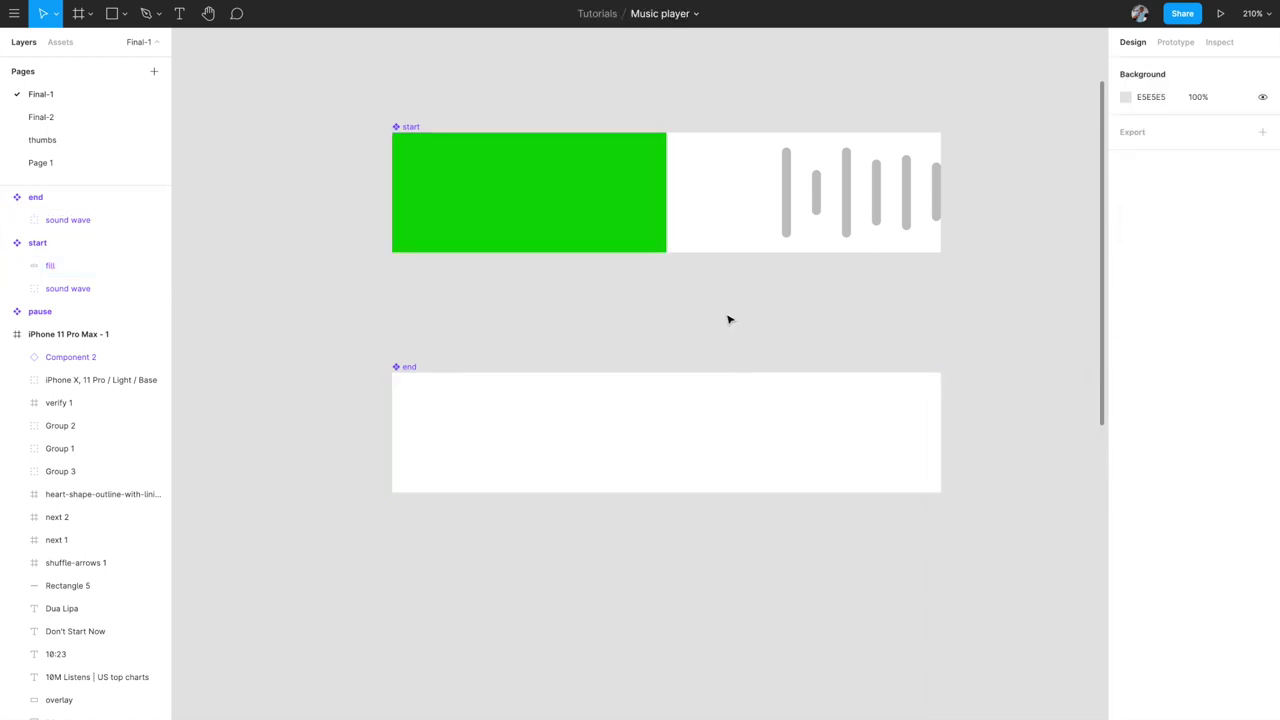
- Set the fill rectangle's layer blend mode to Color burn
double_click(574, 177)
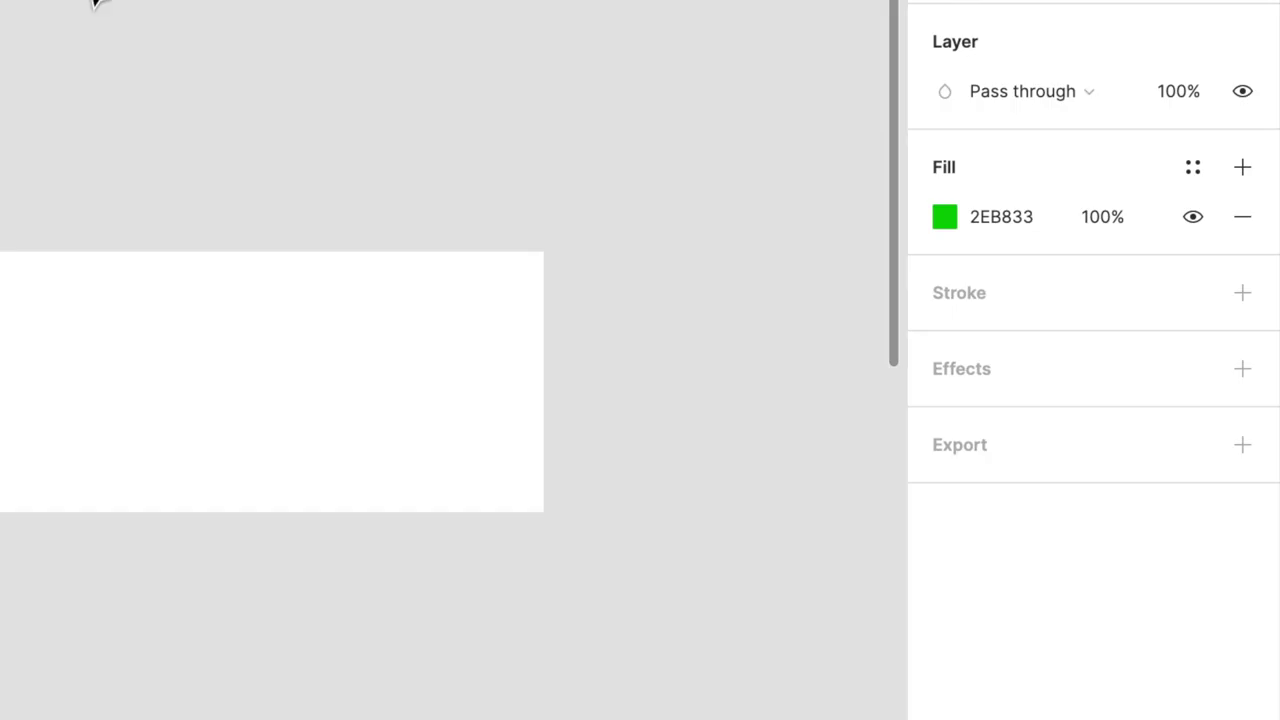
left_click(999, 93)
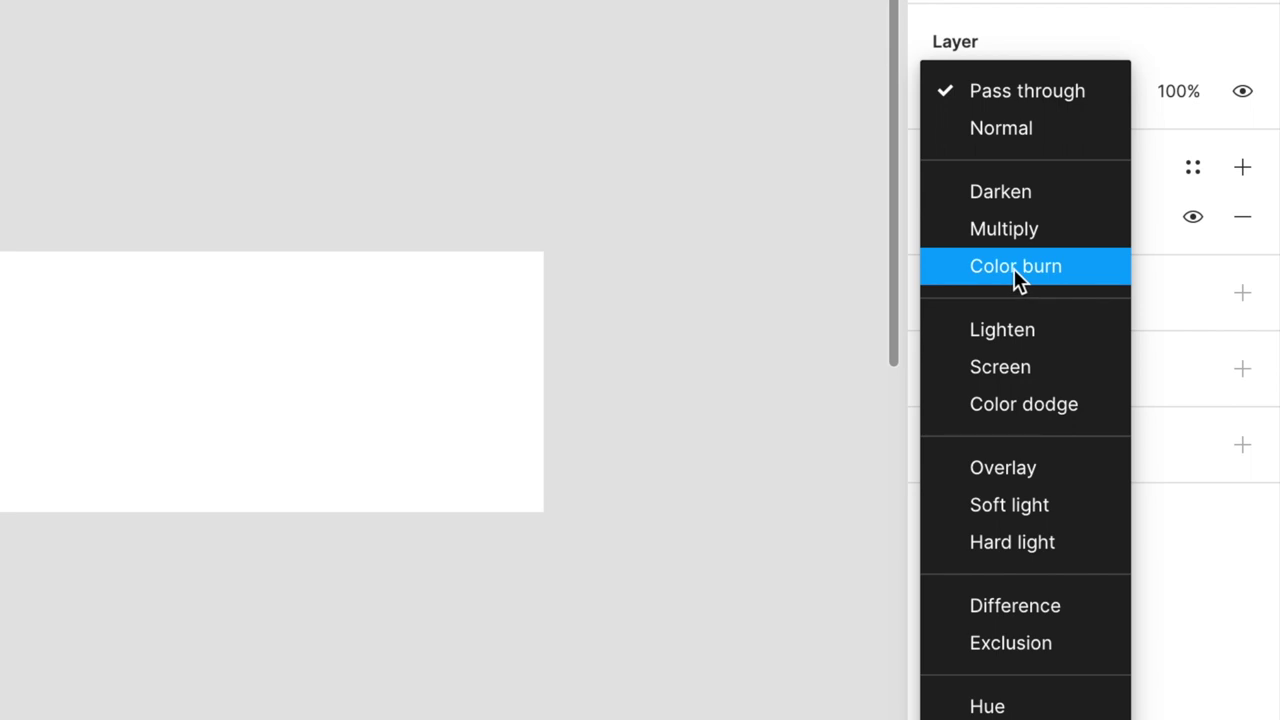
left_click(1015, 266)
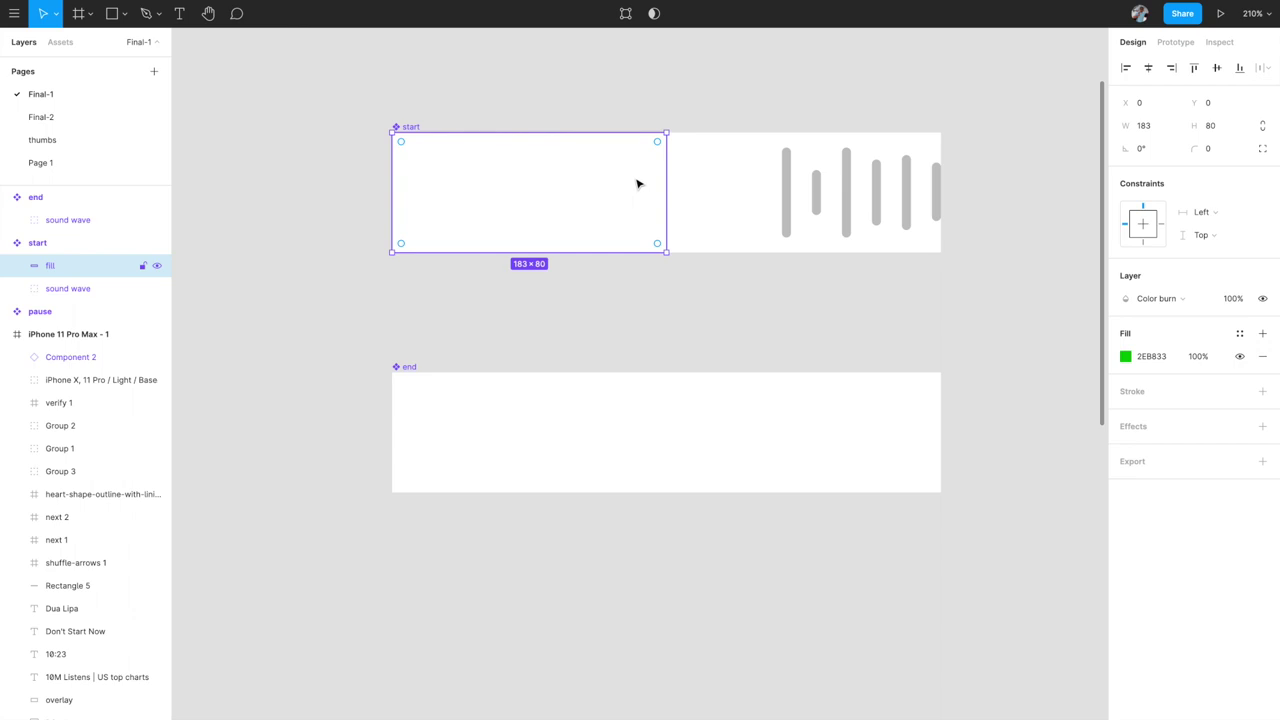
- Move the sound wave in the start component back and forth across the fill's edge to preview the Color burn effect
left_click(792, 198)
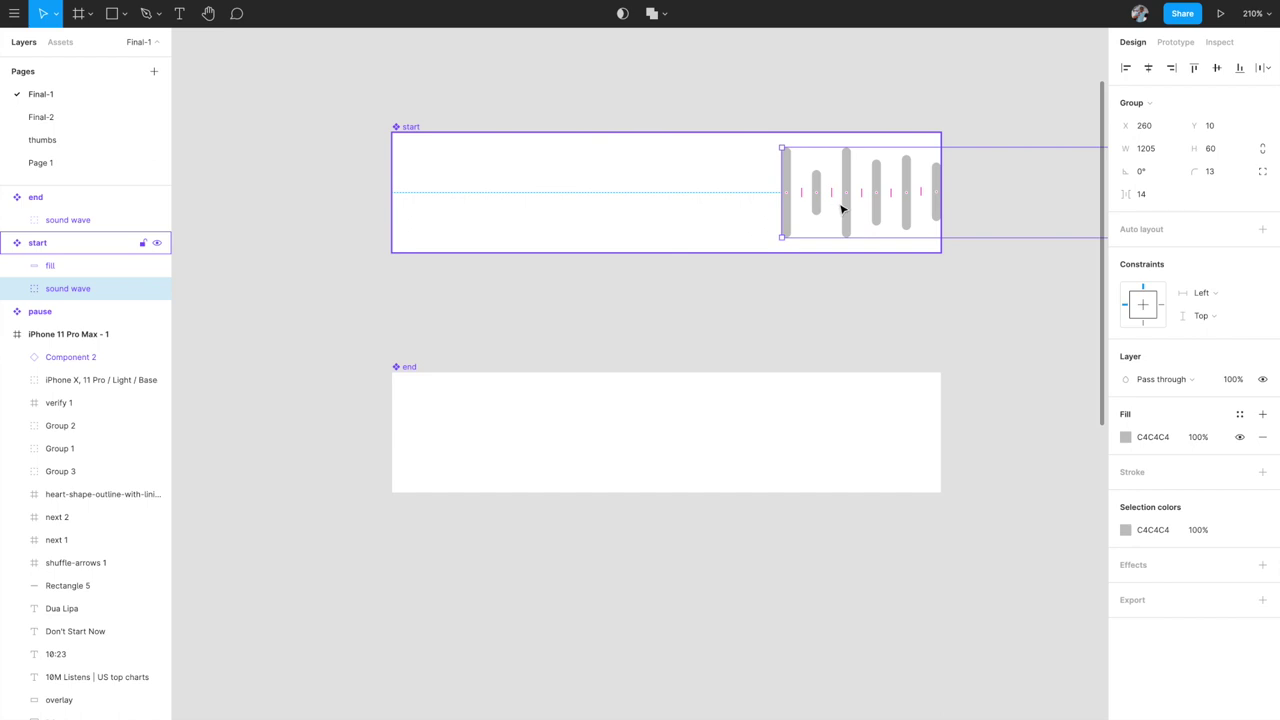
left_click_drag(842, 208, 683, 190)
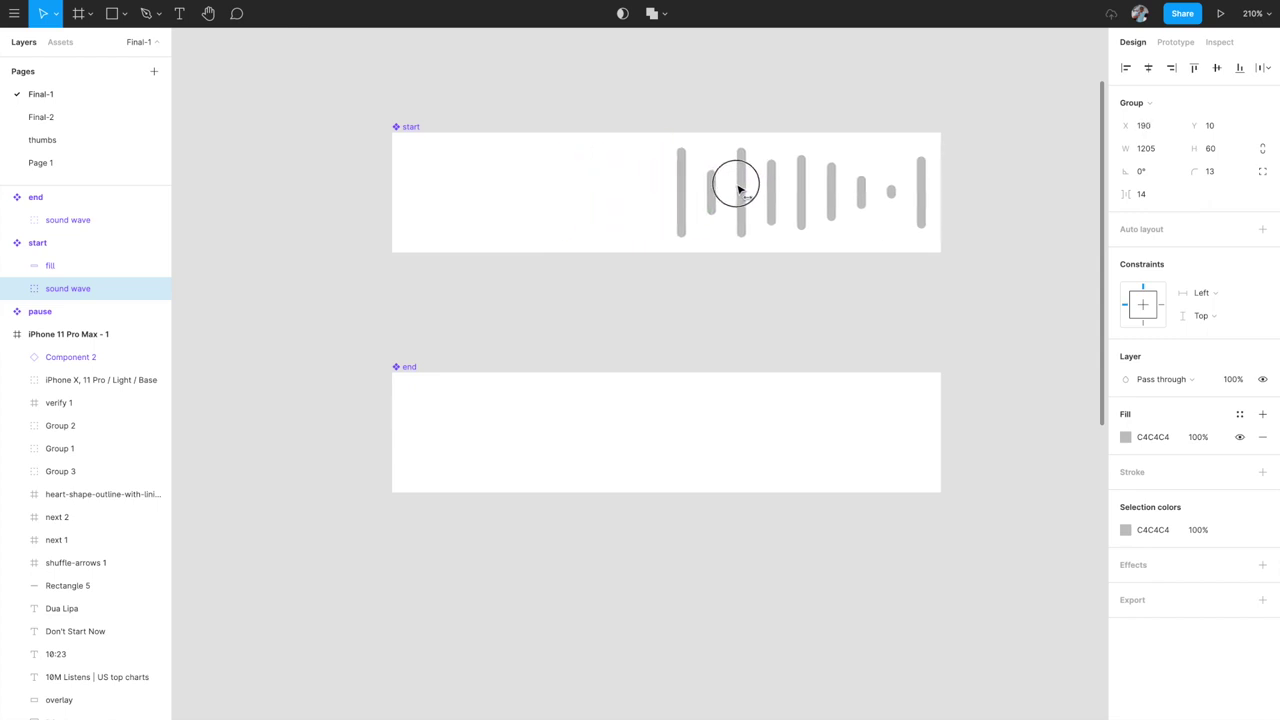
mouse_move(655, 185)
left_mouse_down()
mouse_move(556, 170)
mouse_move(693, 178)
mouse_move(620, 175)
mouse_move(667, 178)
left_mouse_up()
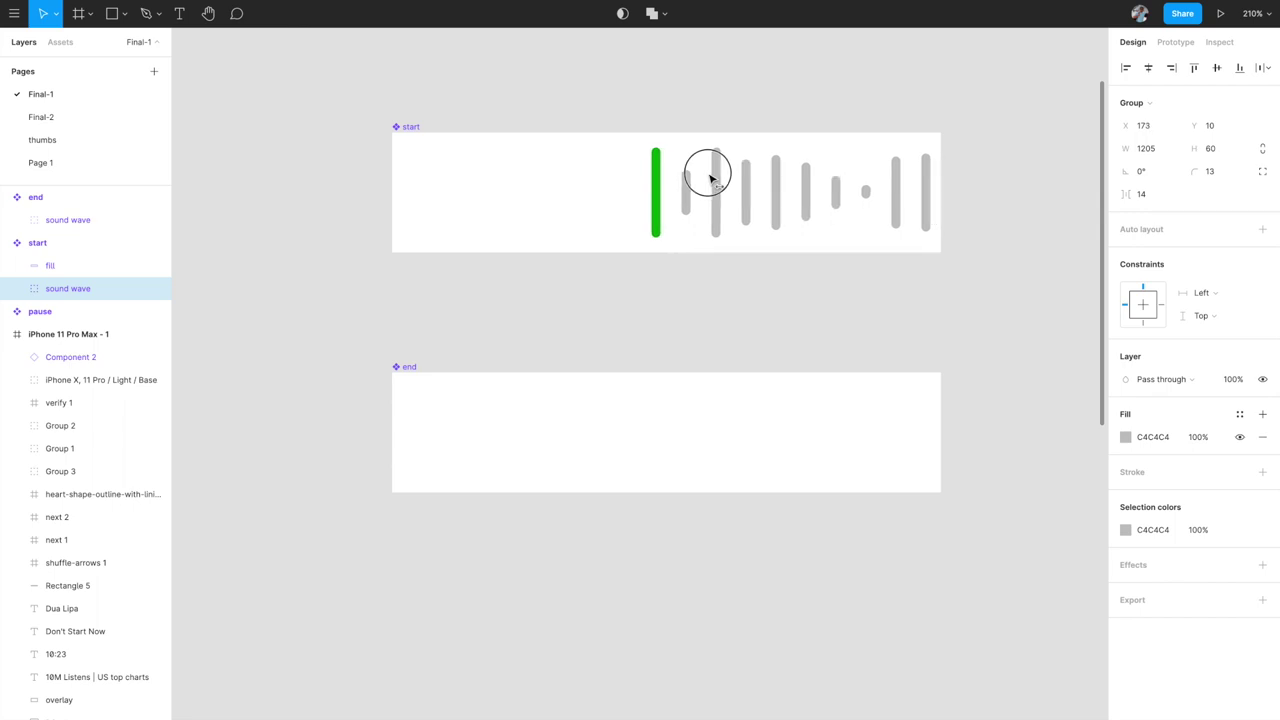
left_click_drag(615, 176, 753, 169)
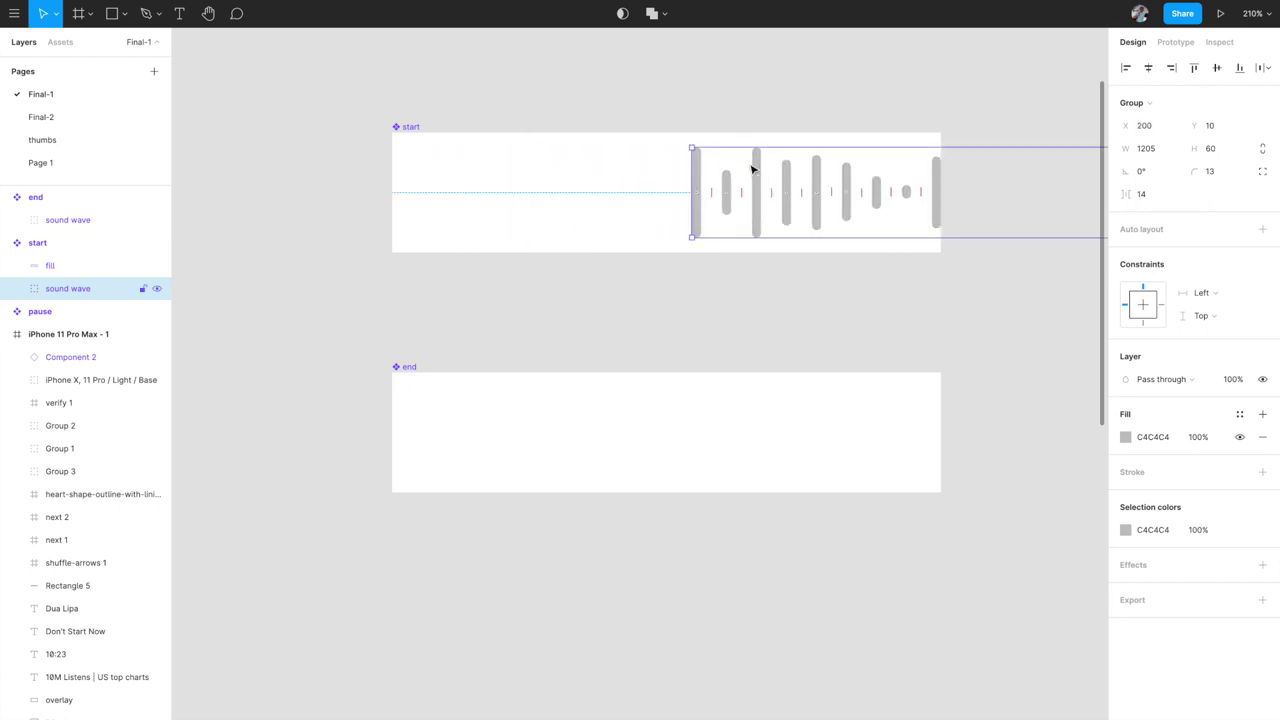
- Compare the fill rectangle under the Pass through blend mode, and restore its Color burn mode
left_click(592, 201)
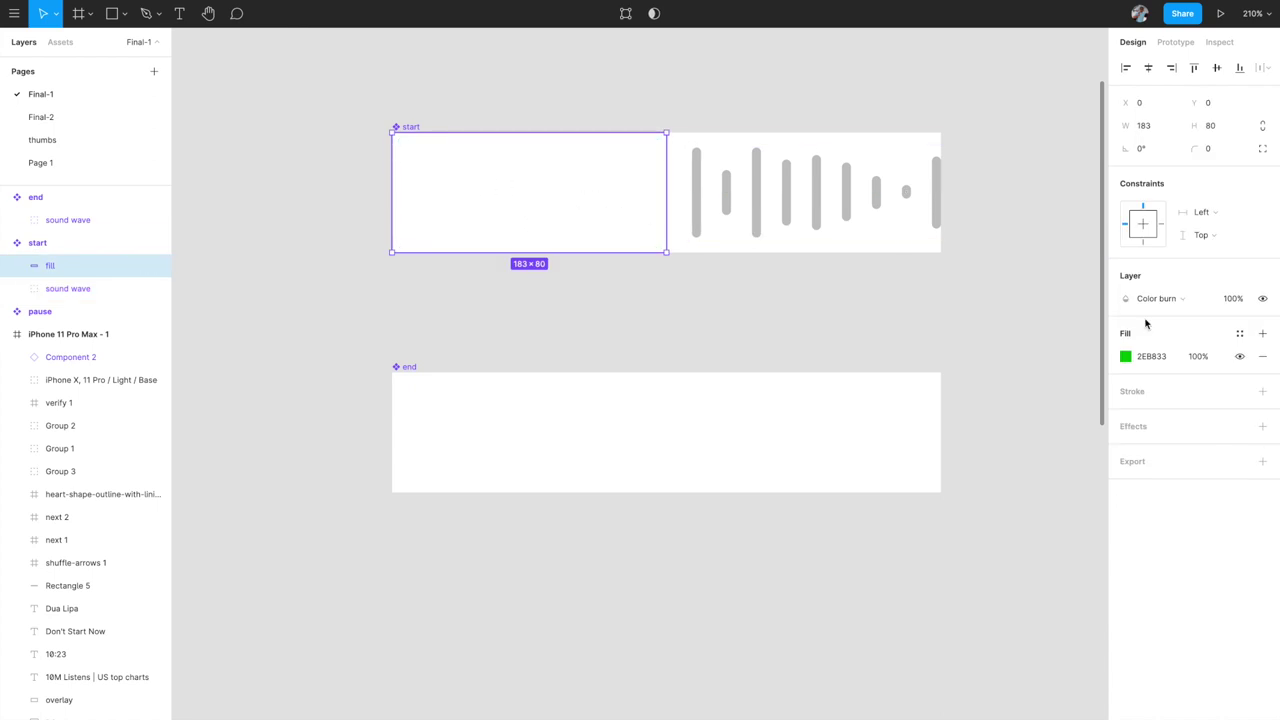
left_click(1181, 300)
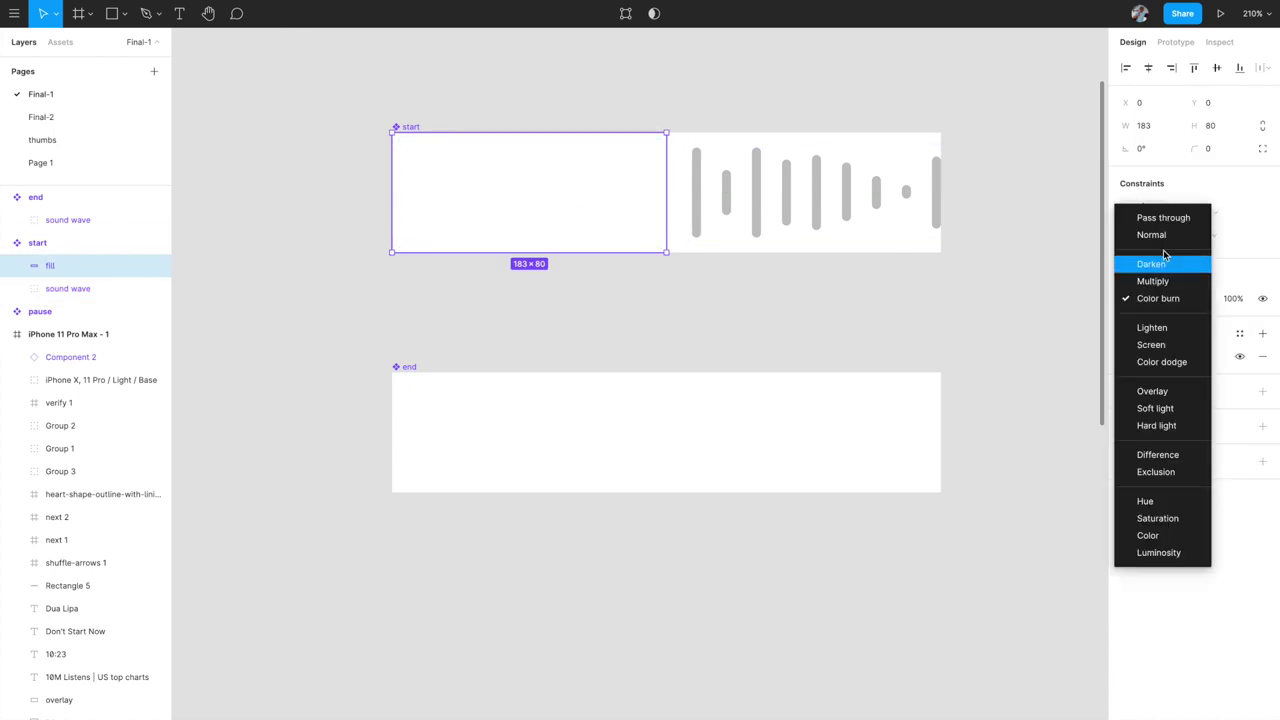
left_click(1157, 218)
left_click(910, 207)
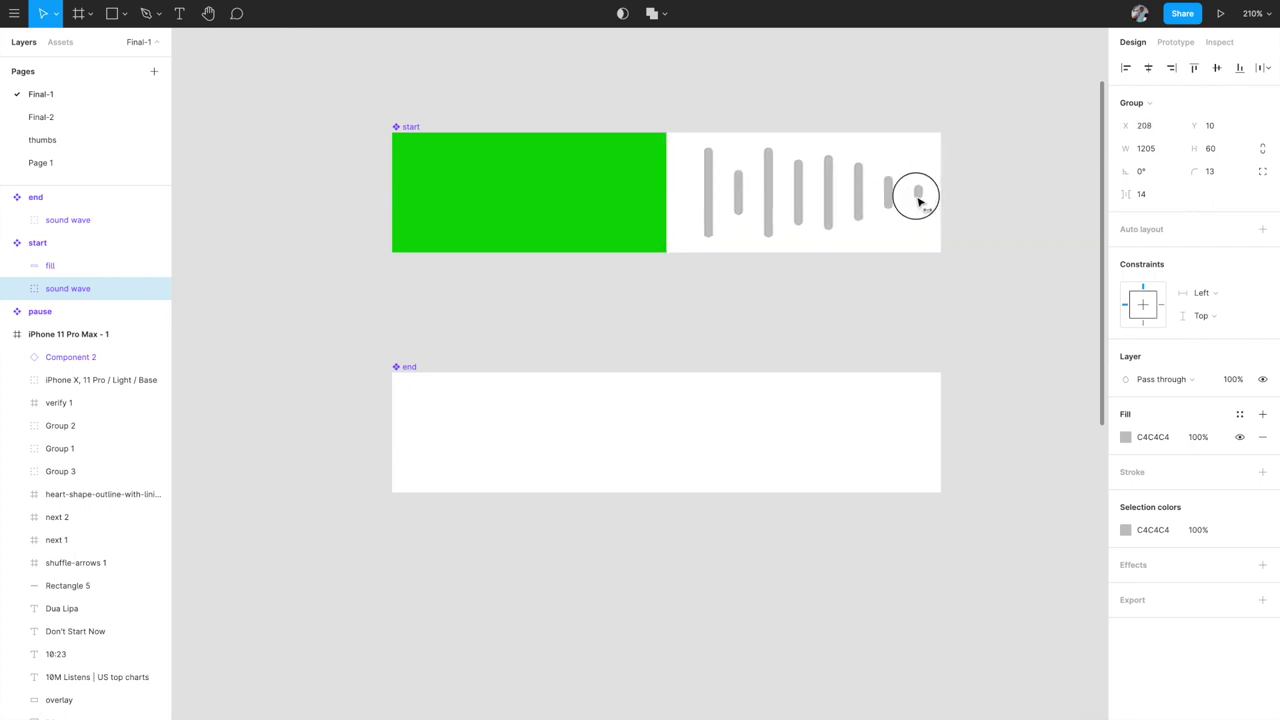
left_click_drag(922, 200, 906, 197)
left_click(629, 194)
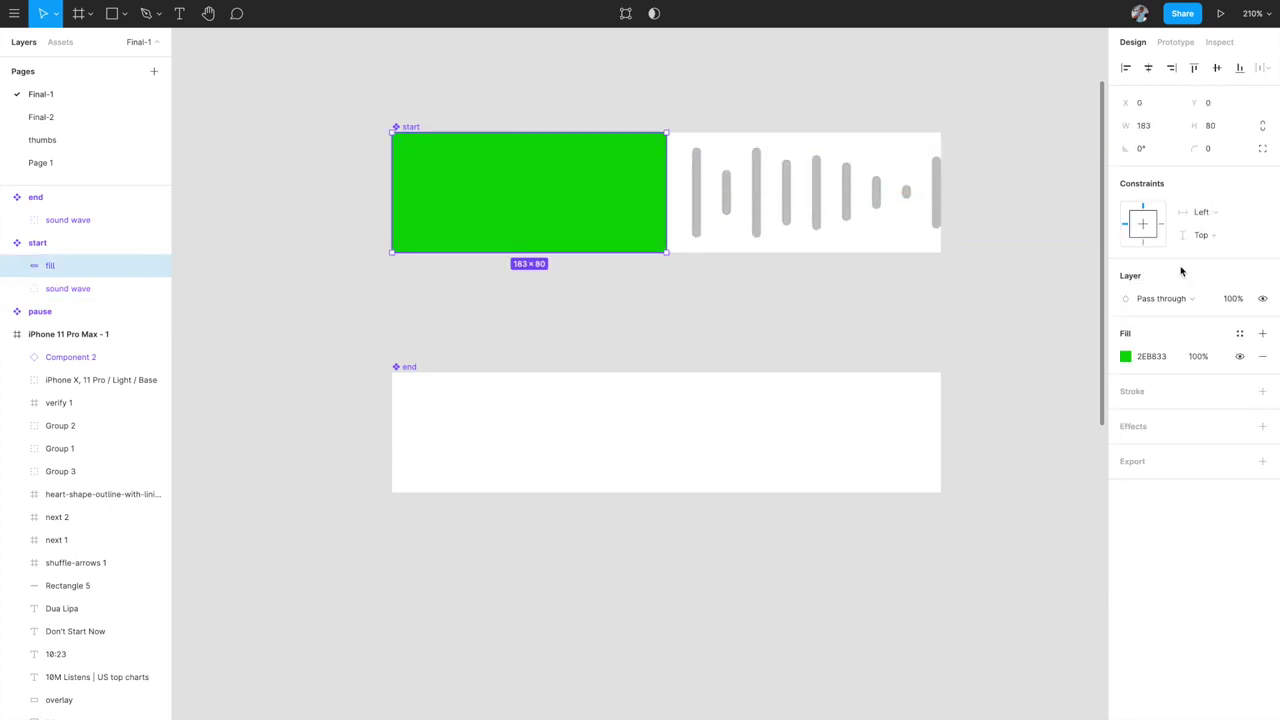
left_click(1165, 298)
left_click(1168, 376)
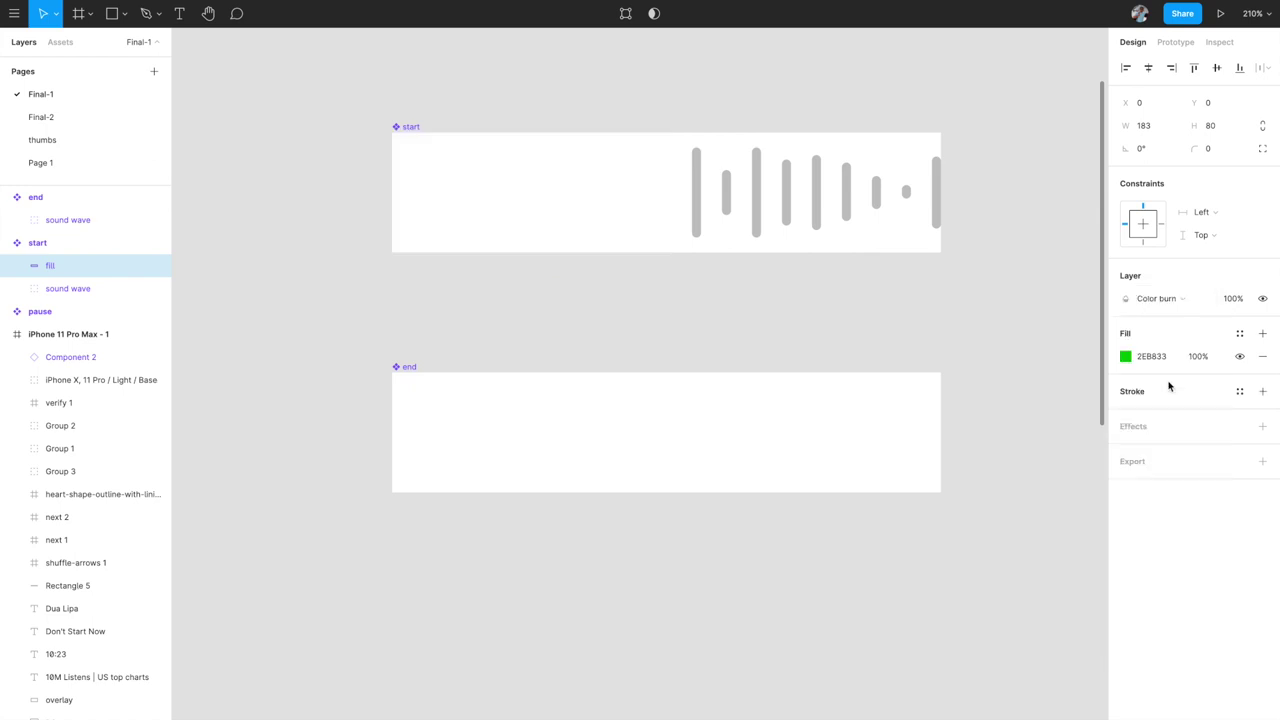
- Shift the start component's sound wave horizontally to X 372, just beyond the component's right edge
left_click(848, 204)
mouse_move(848, 204)
left_mouse_down()
mouse_move(620, 189)
mouse_move(823, 187)
mouse_move(803, 181)
mouse_move(643, 187)
mouse_move(837, 196)
left_mouse_up()
scroll(836, 197, "right", 2)
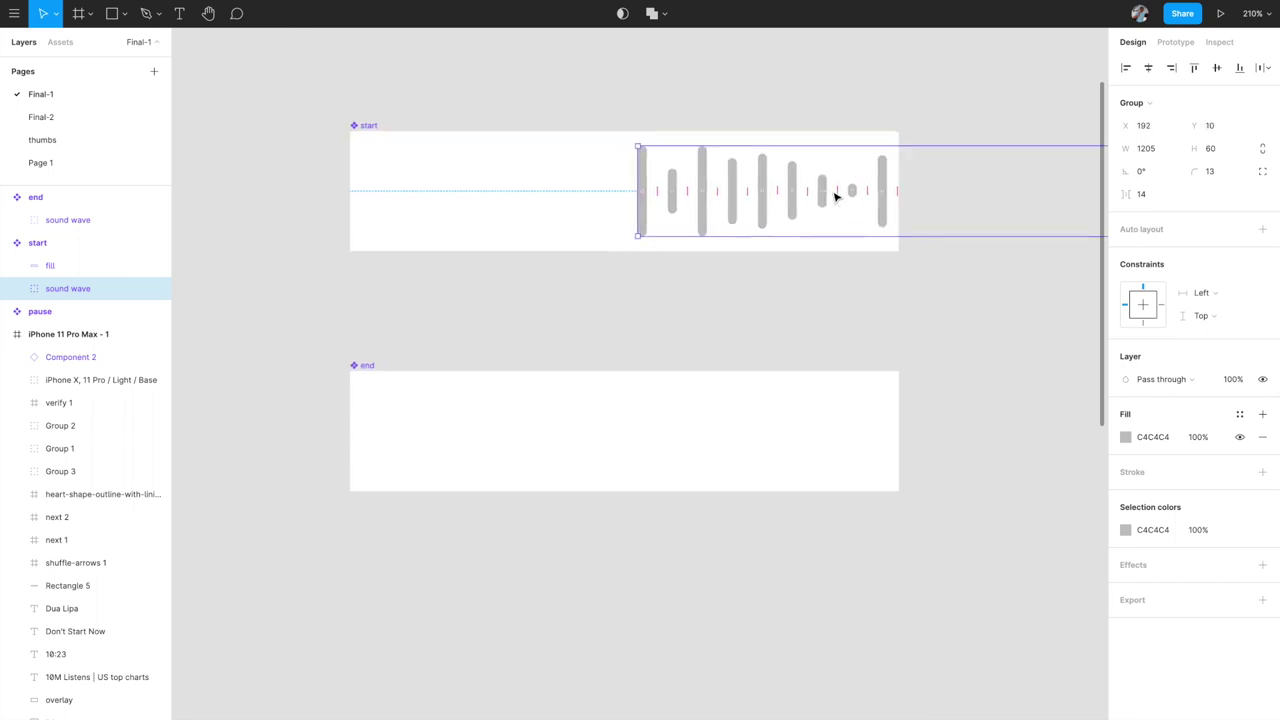
key("shift+Right")
key("shift+Right")
key("shift+Right")
key("shift+Right")
key("shift+Right")
key("shift+Right")
key("shift+Right")
key("shift+Right")
key("shift+Right")
key("shift+Right")
key("shift+Right")
key("shift+Right")
key("shift+Right")
key("shift+Right")
key("shift+Right")
key("shift+Right")
key("shift+Right")
key("shift+Right")
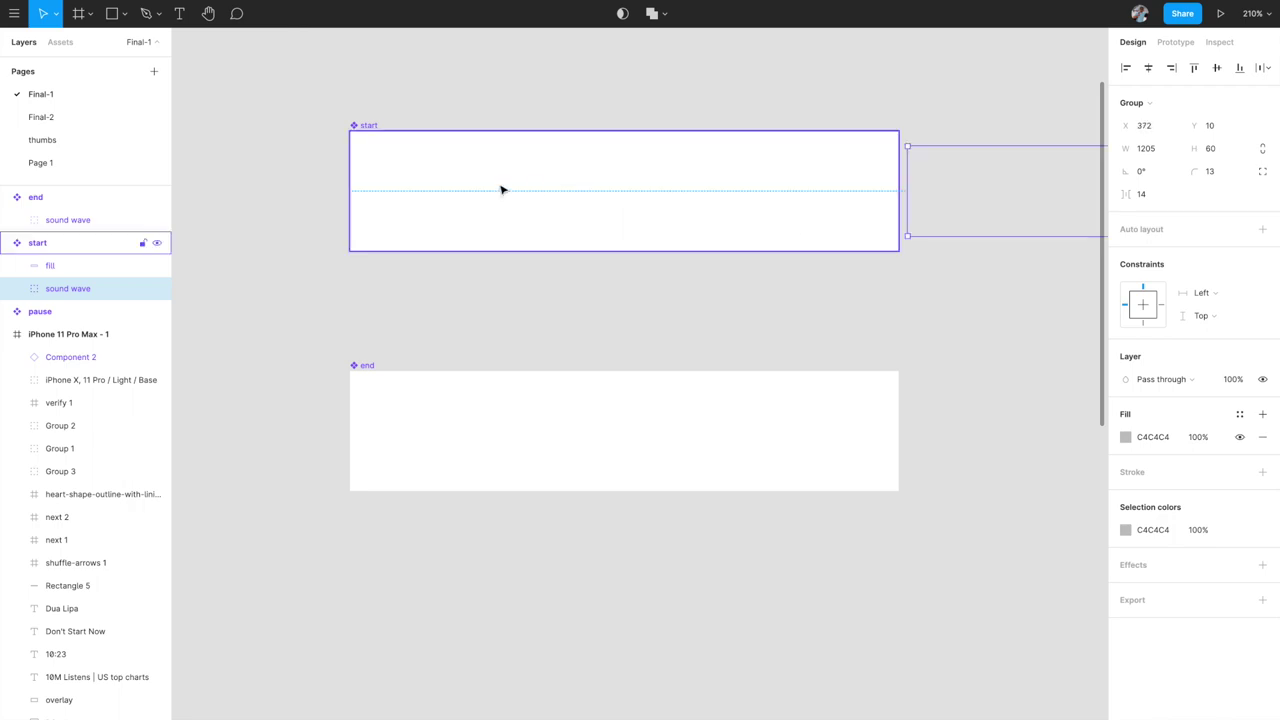
- Copy the green fill rectangle from the start component into the end component
left_click(445, 186)
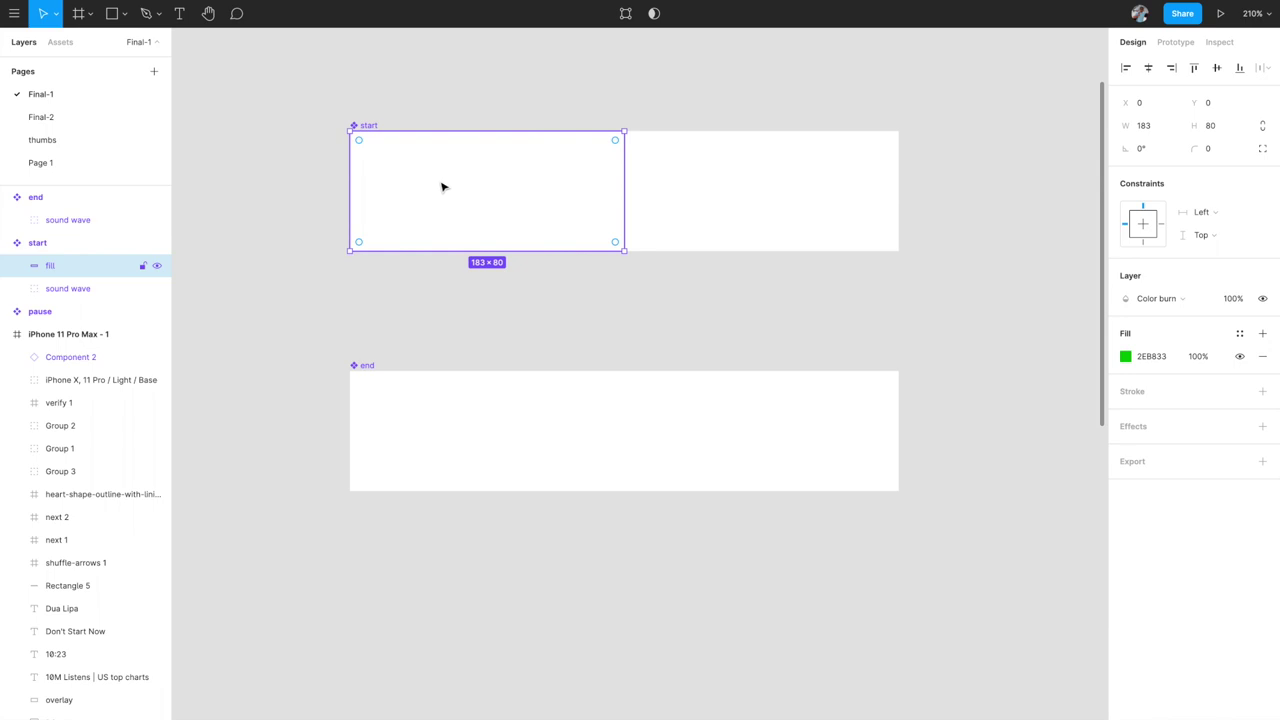
left_click(371, 366)
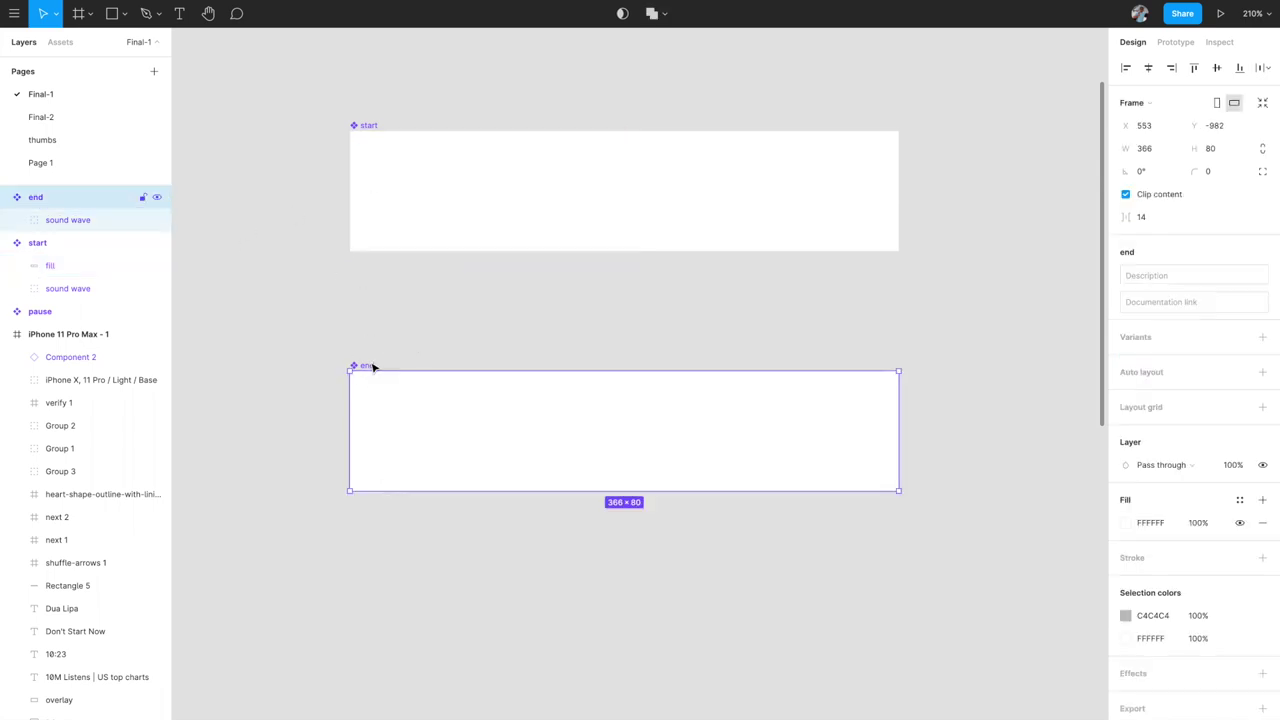
key("ctrl+v")
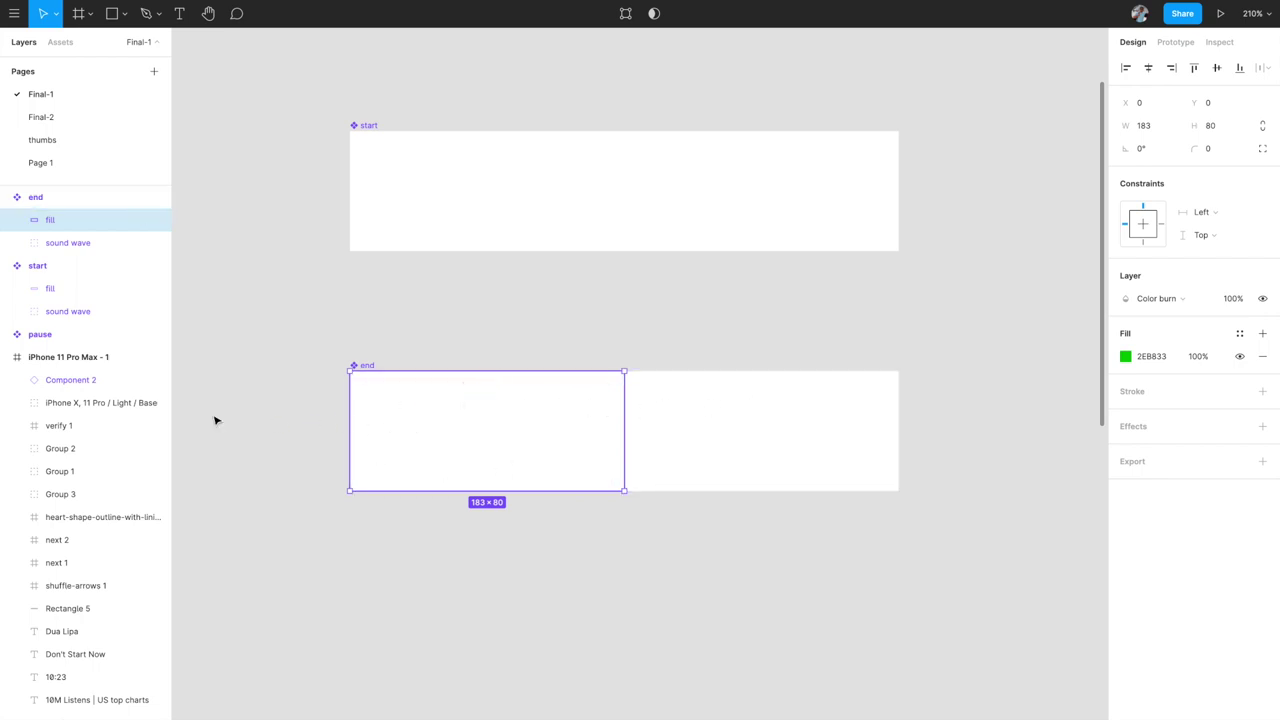
- Combine the start and end components as variants of one component set
scroll(517, 434, "down", 2)
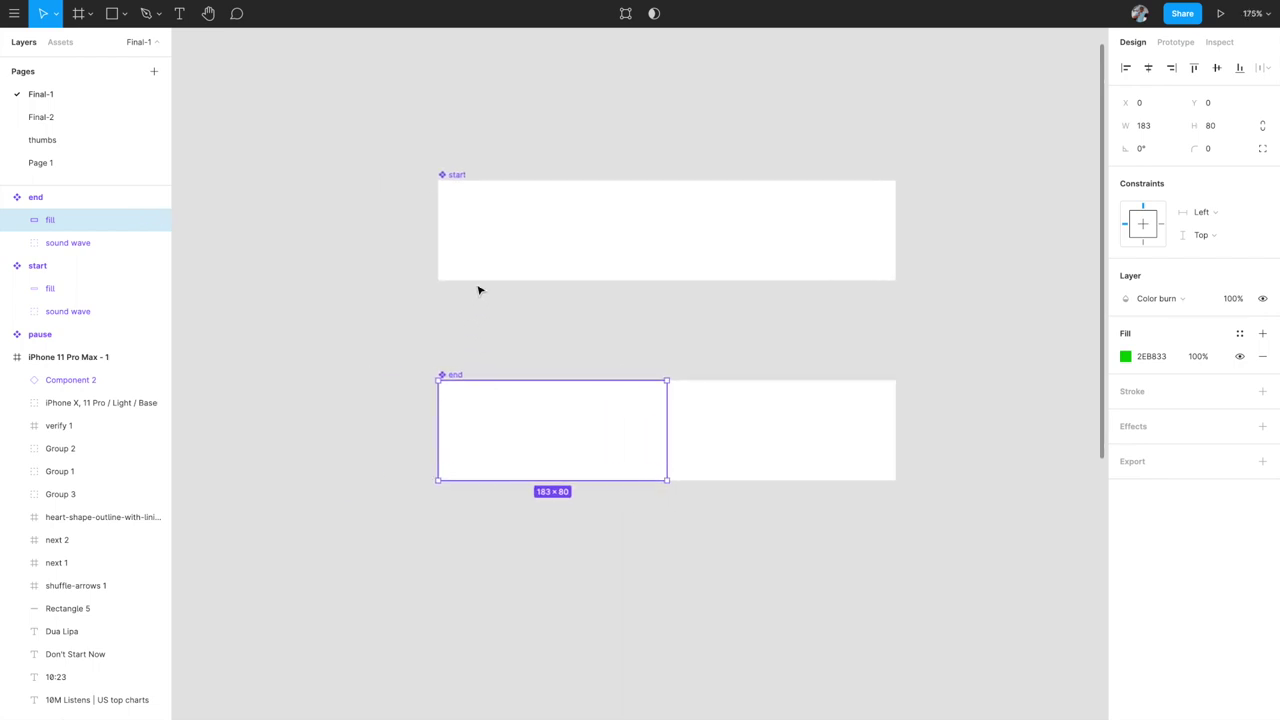
left_click(476, 166)
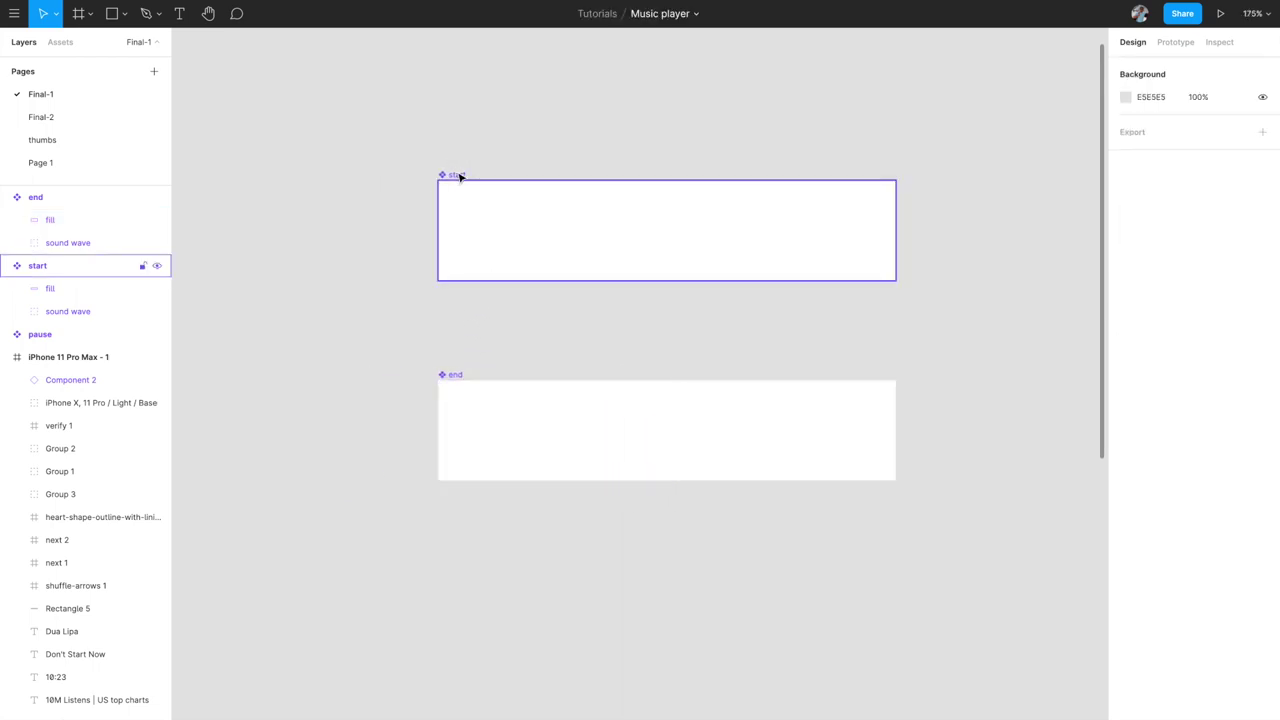
left_click(459, 175)
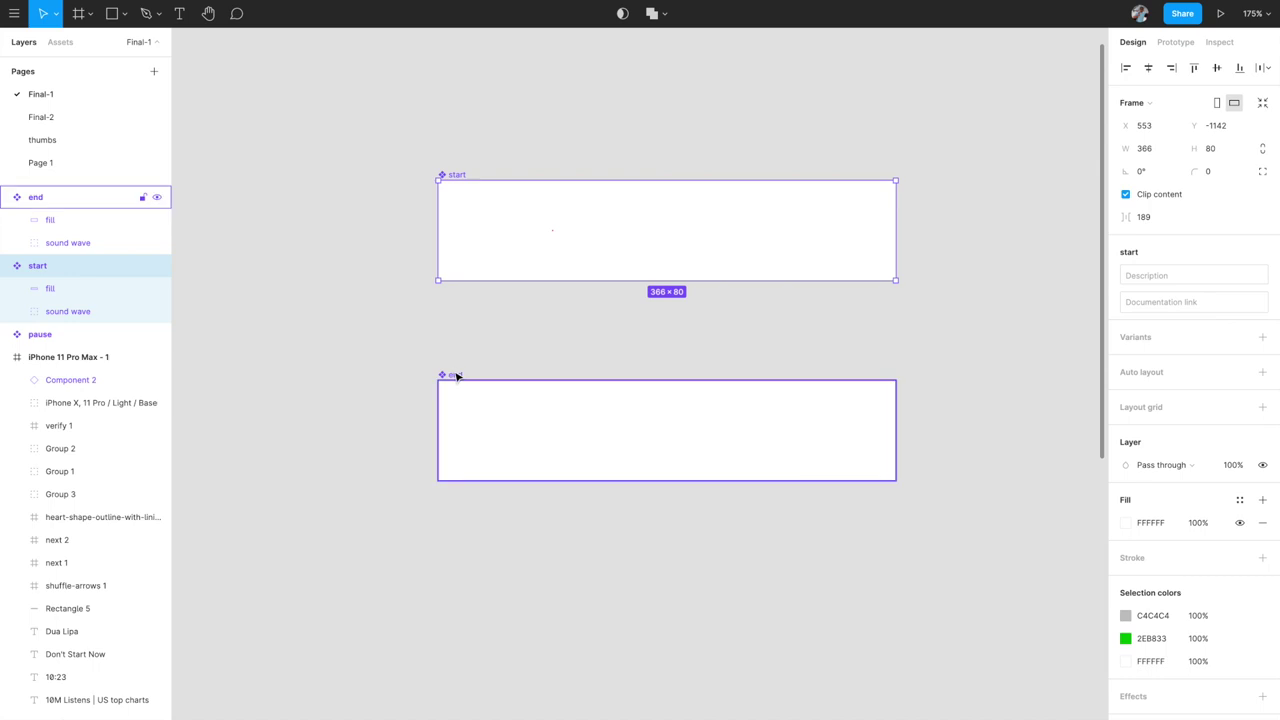
left_click(456, 376, "shift")
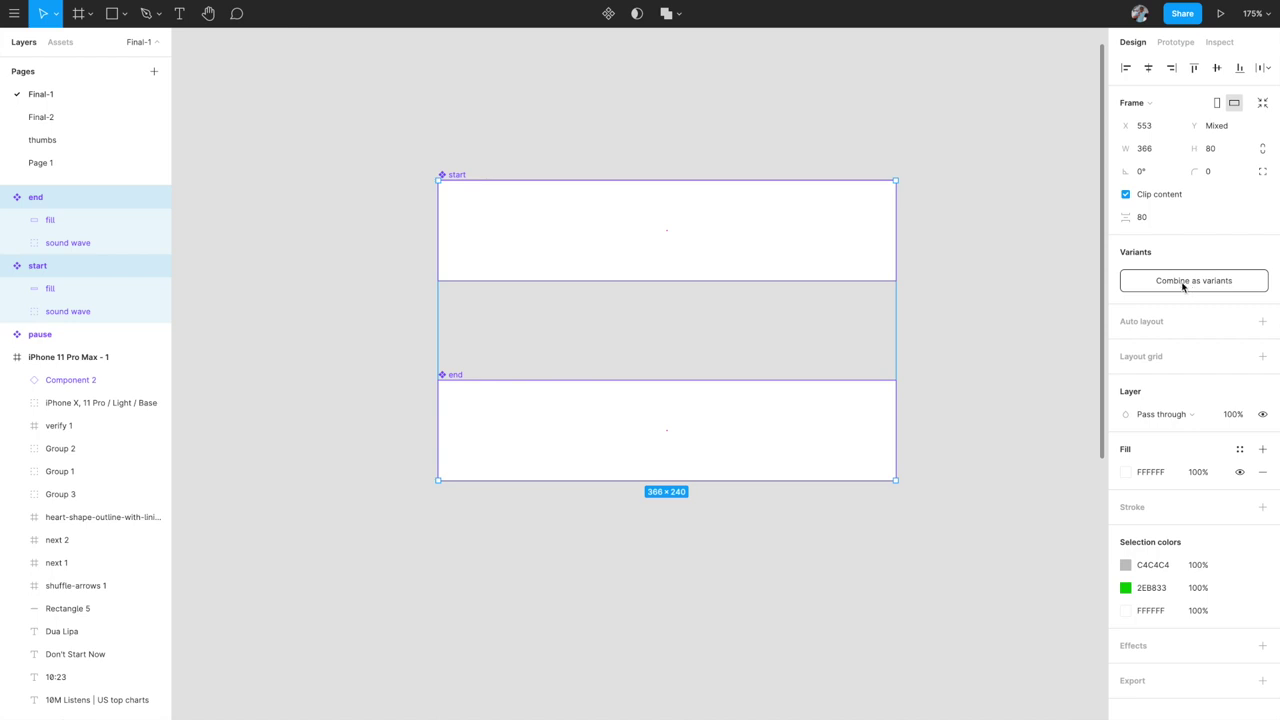
left_click(1182, 283)
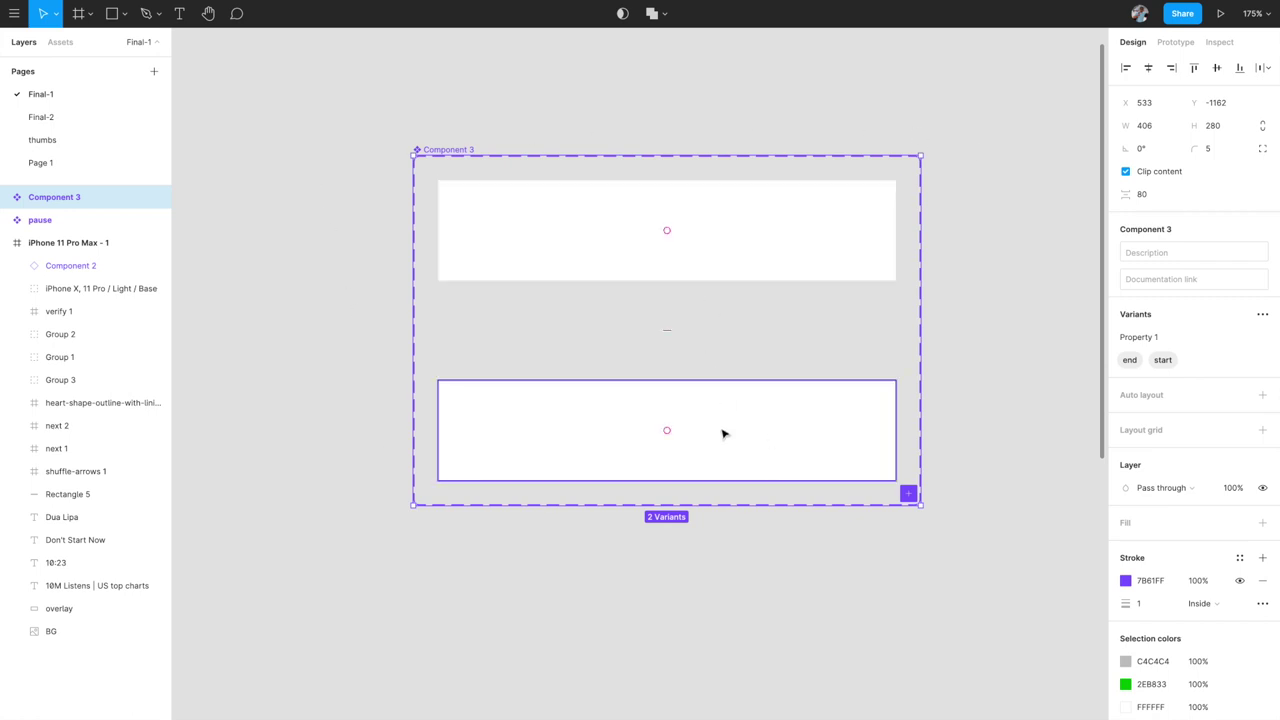
left_click(937, 90)
left_click(799, 201)
- Rename the new component set as soundwave
left_click(443, 151)
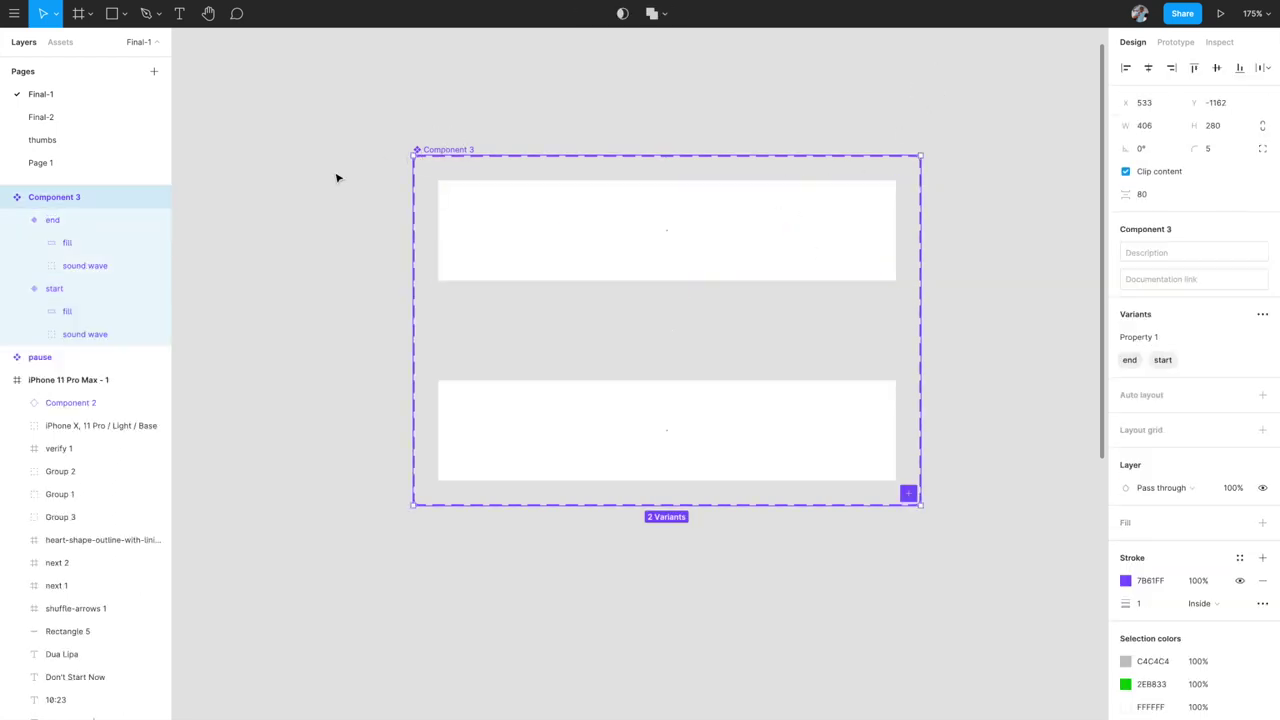
double_click(65, 198)
type("soundwave")
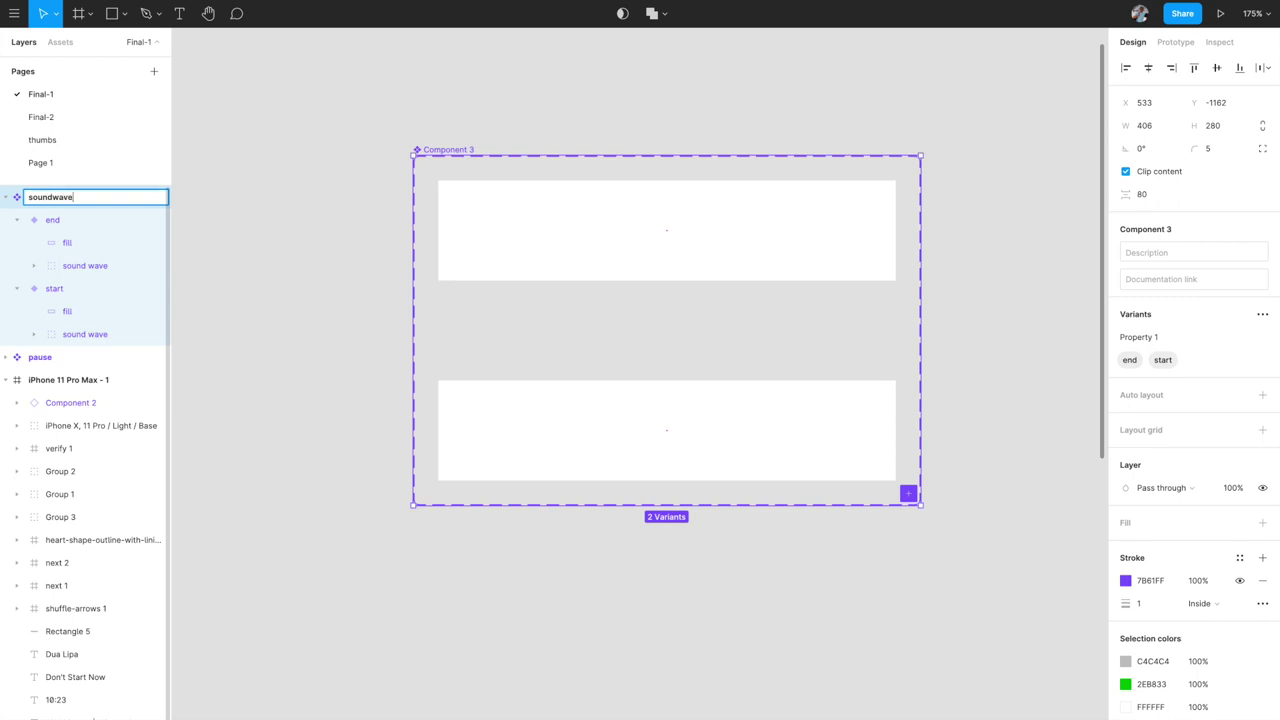
key("Return")
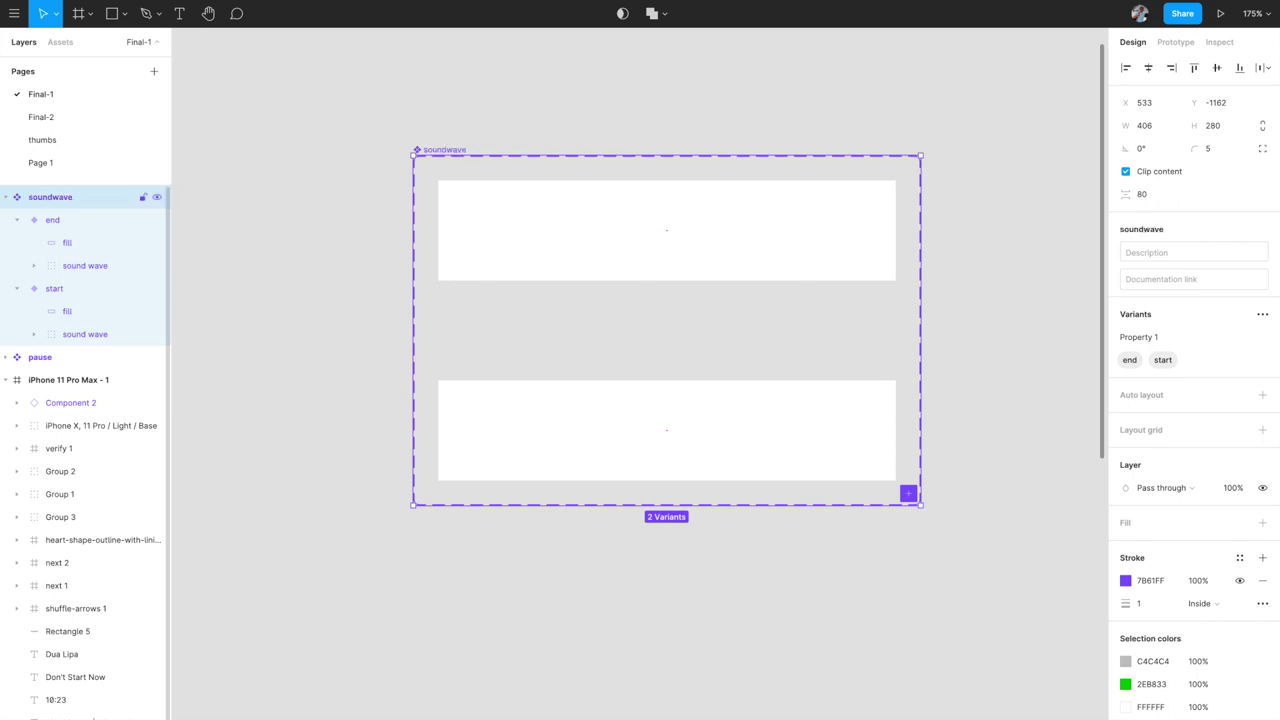
- Connect the start variant to the end variant with a prototype interaction
left_click(534, 91)
scroll(534, 91, "down", 3)
scroll(534, 91, "up", 1)
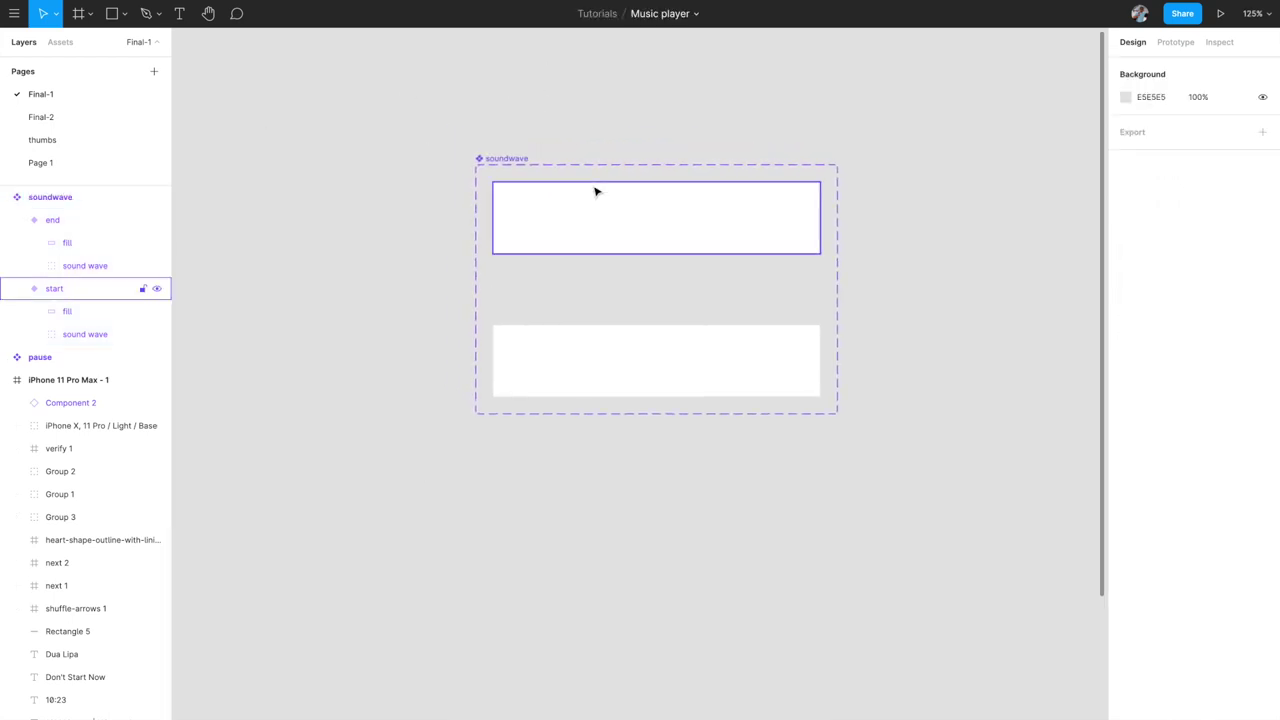
left_click(596, 201)
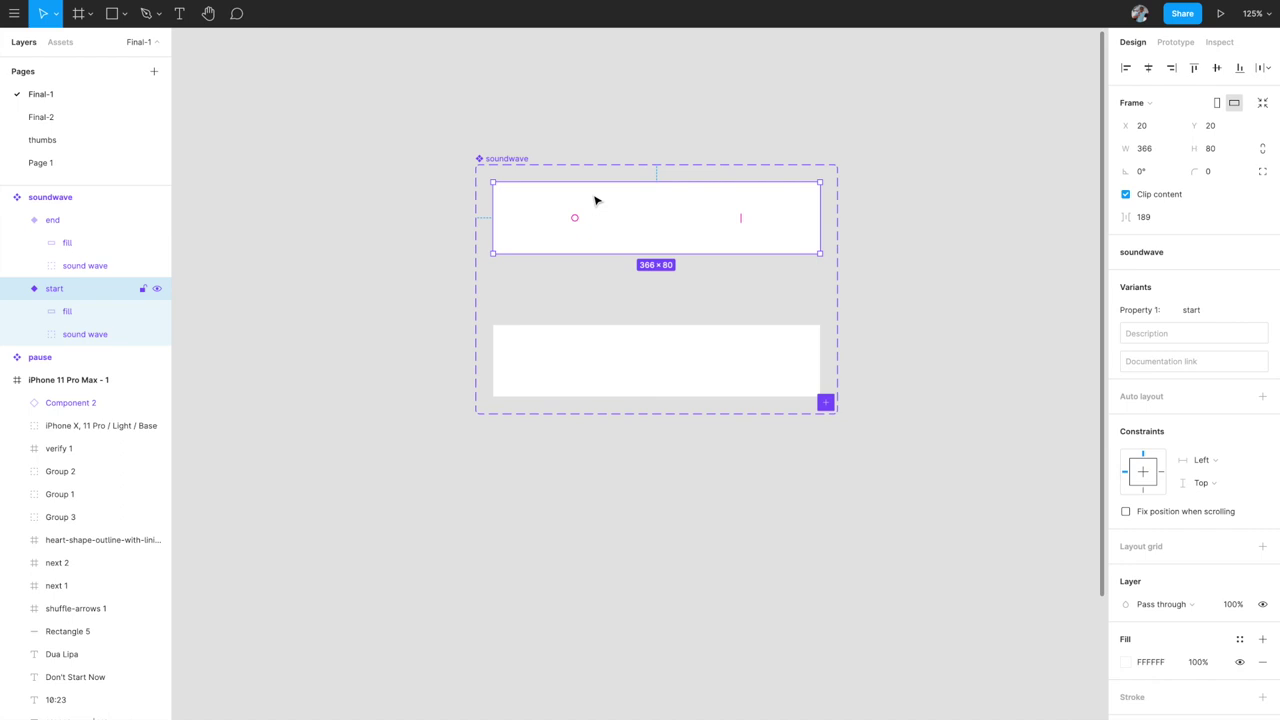
left_click(1178, 44)
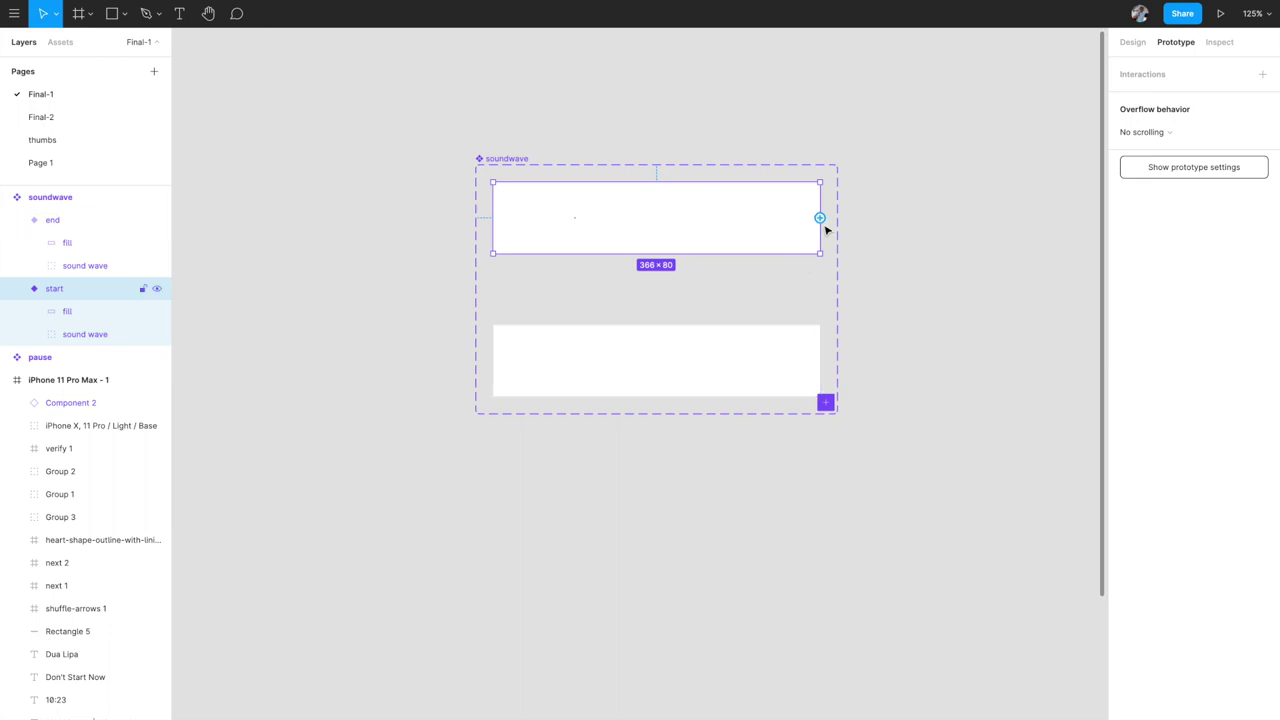
scroll(822, 222, "up", 4)
left_click_drag(820, 218, 774, 391)
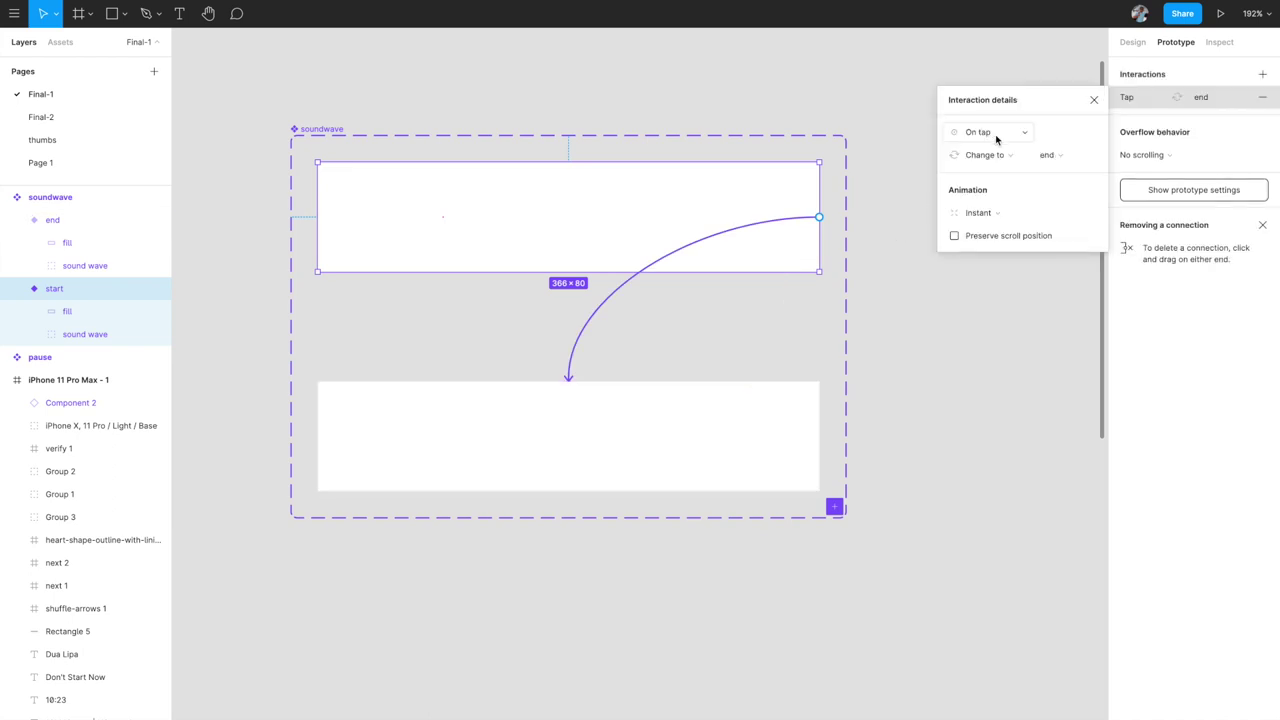
- Set the interaction's trigger to After delay with a delay of 10 ms
left_click(996, 136)
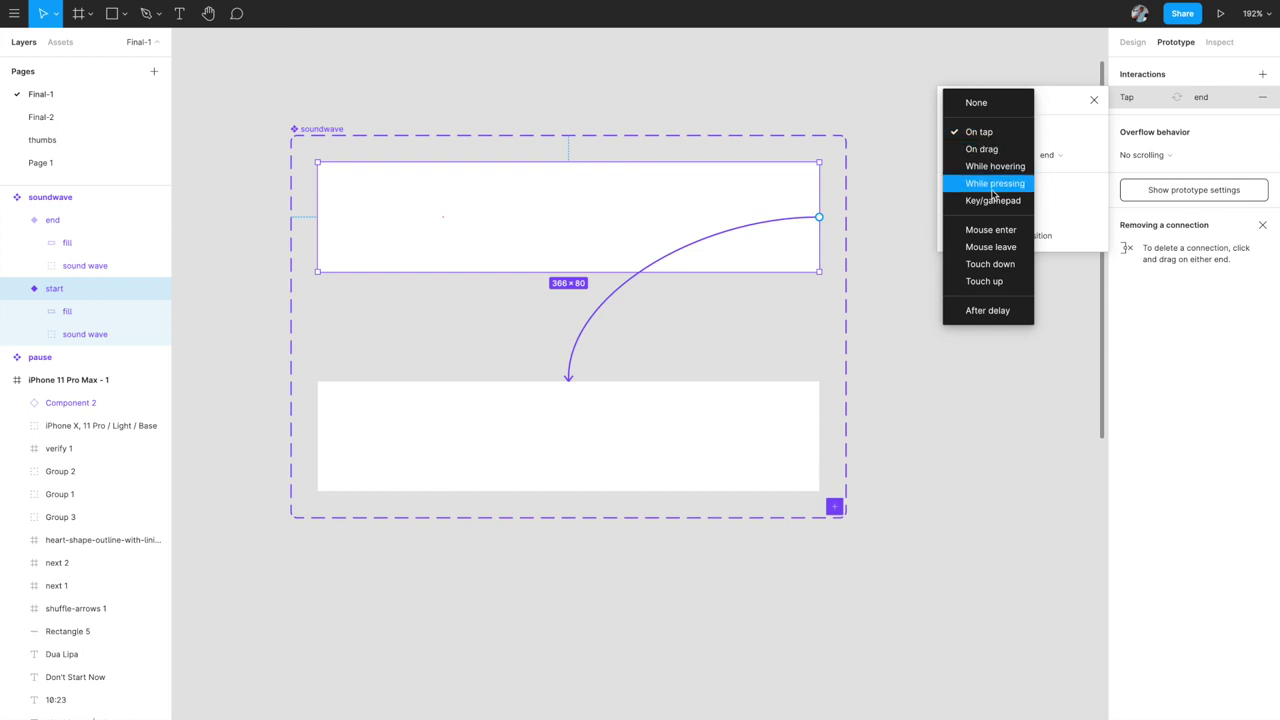
left_click(987, 310)
left_click(1048, 133)
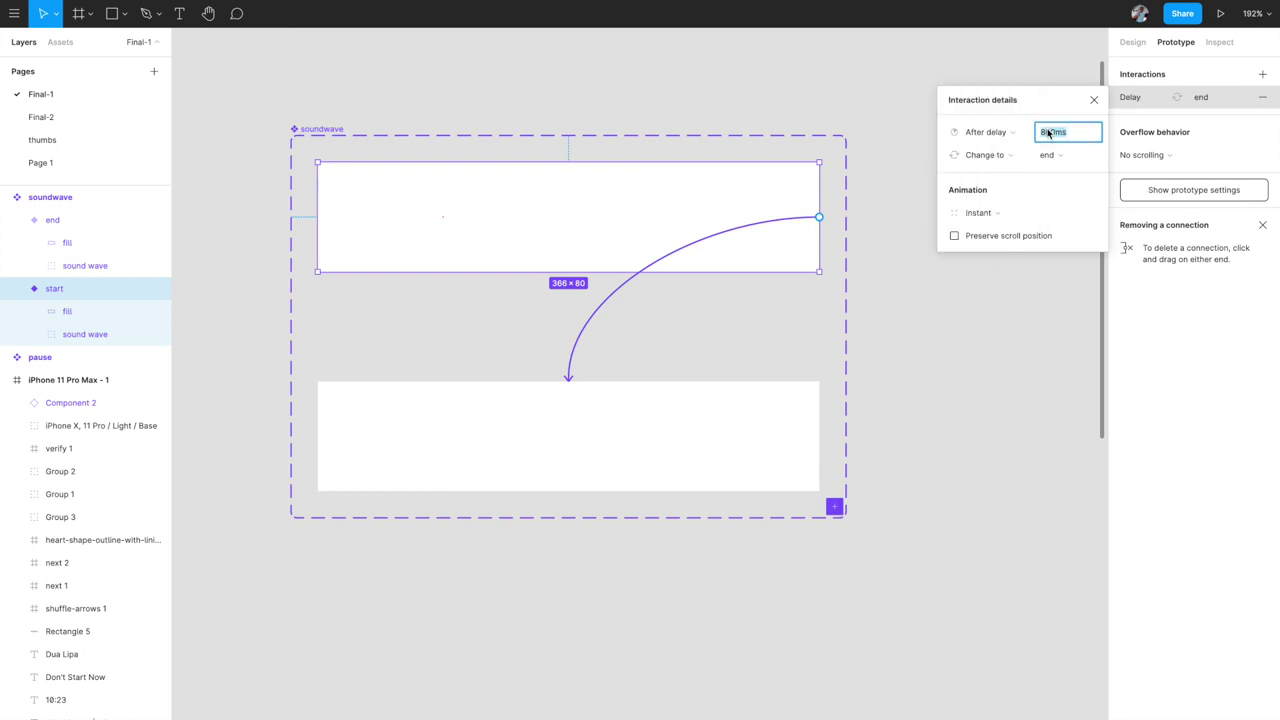
type("10")
key("Return")
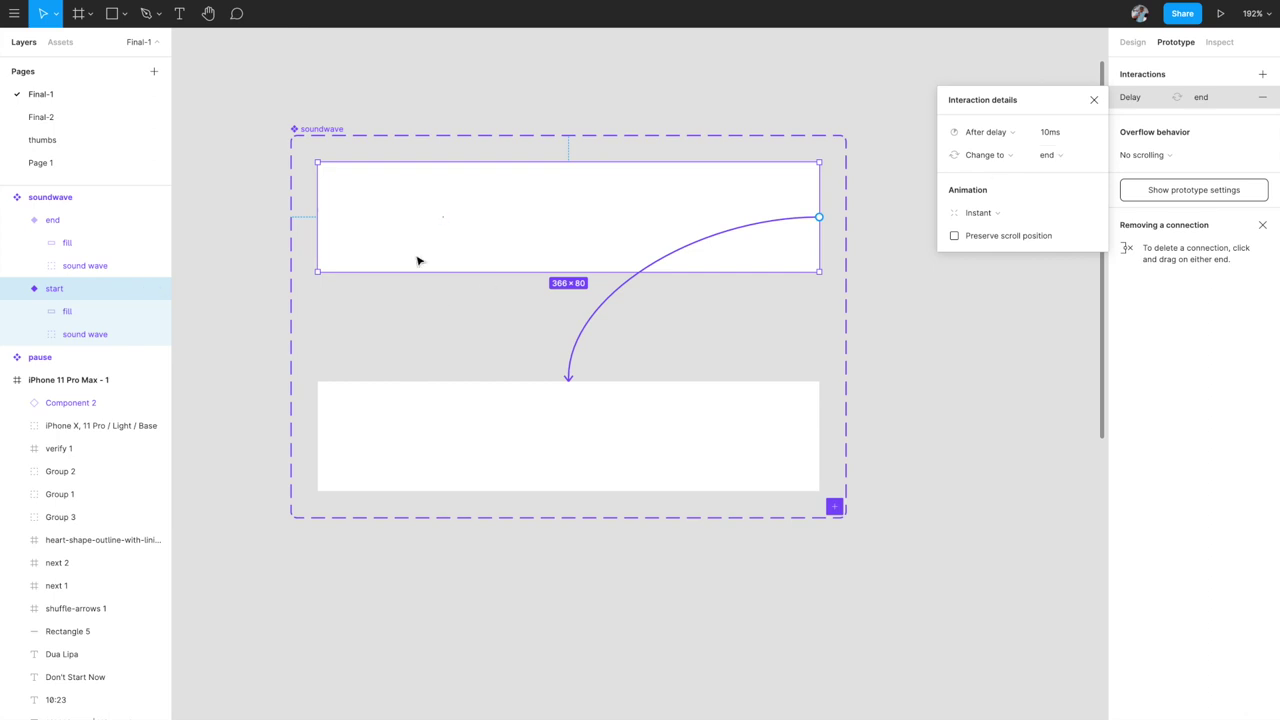
left_click(408, 427)
left_click(449, 261)
left_click(589, 318)
- Set the interaction's animation to Smart animate with Linear easing and a duration of 10000 ms
left_click(988, 217)
left_click(993, 247)
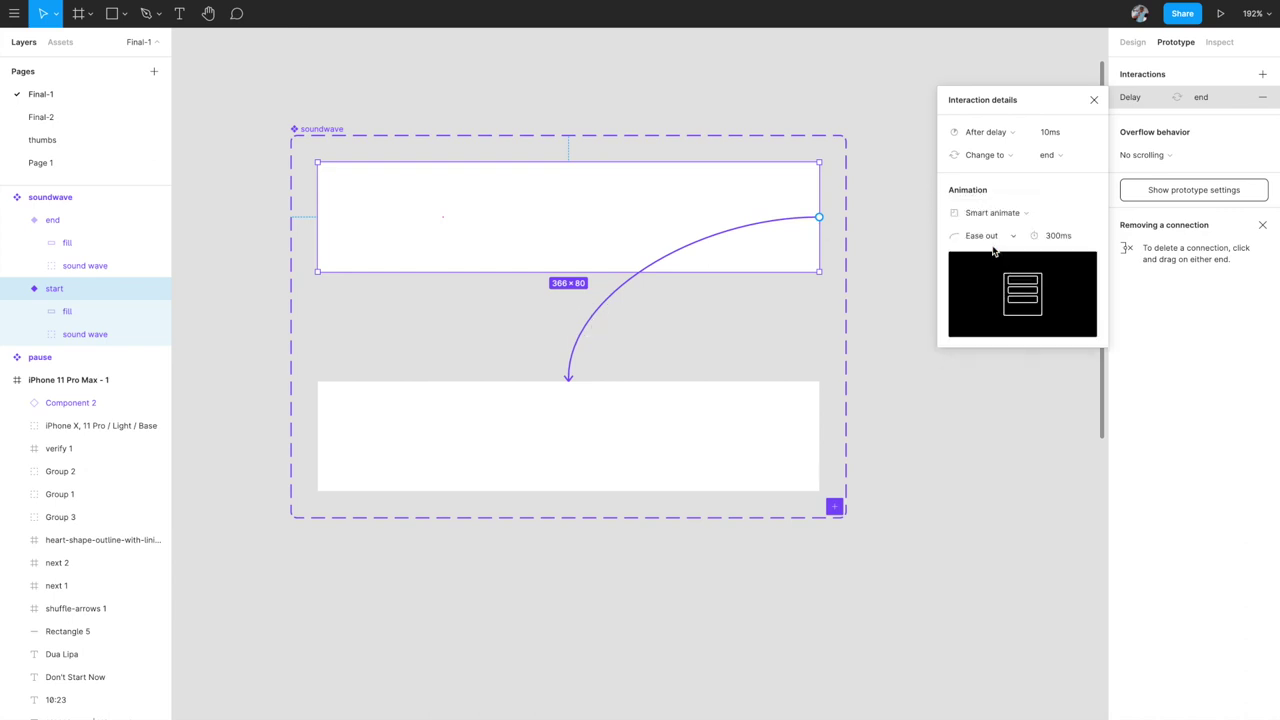
left_click(1062, 242)
type("100")
key("Return")
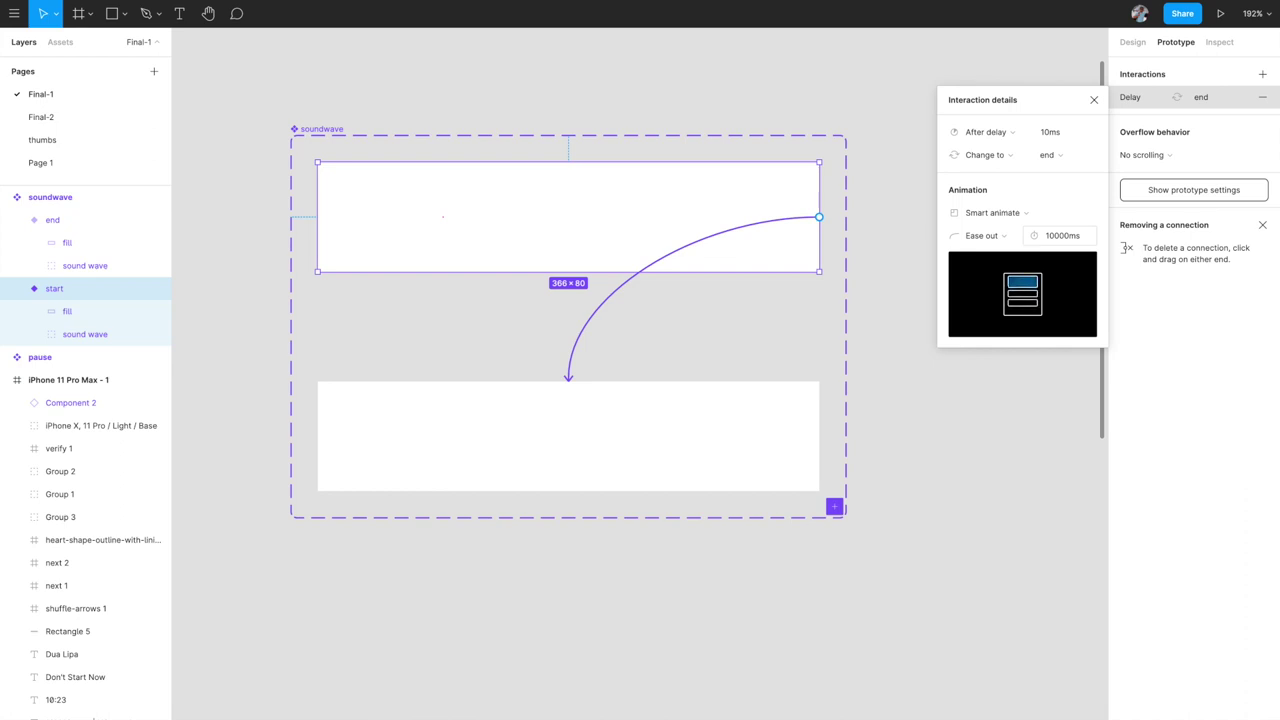
left_click(995, 245)
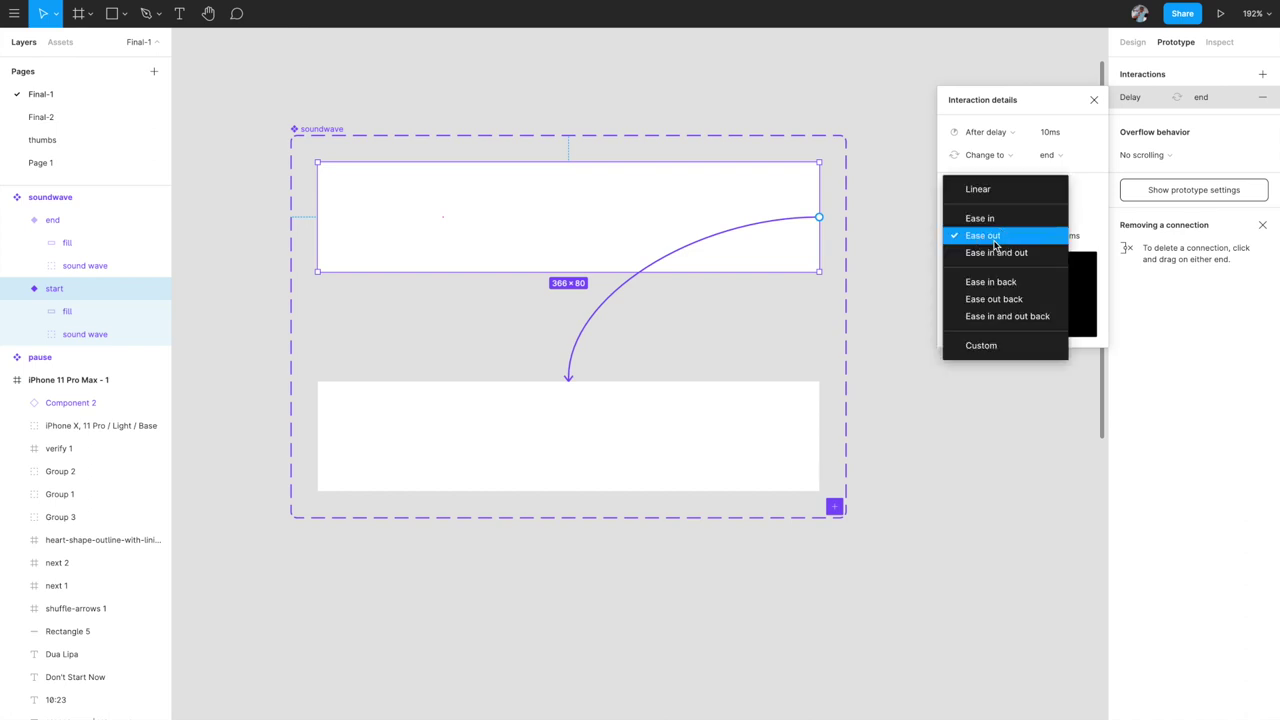
left_click(975, 186)
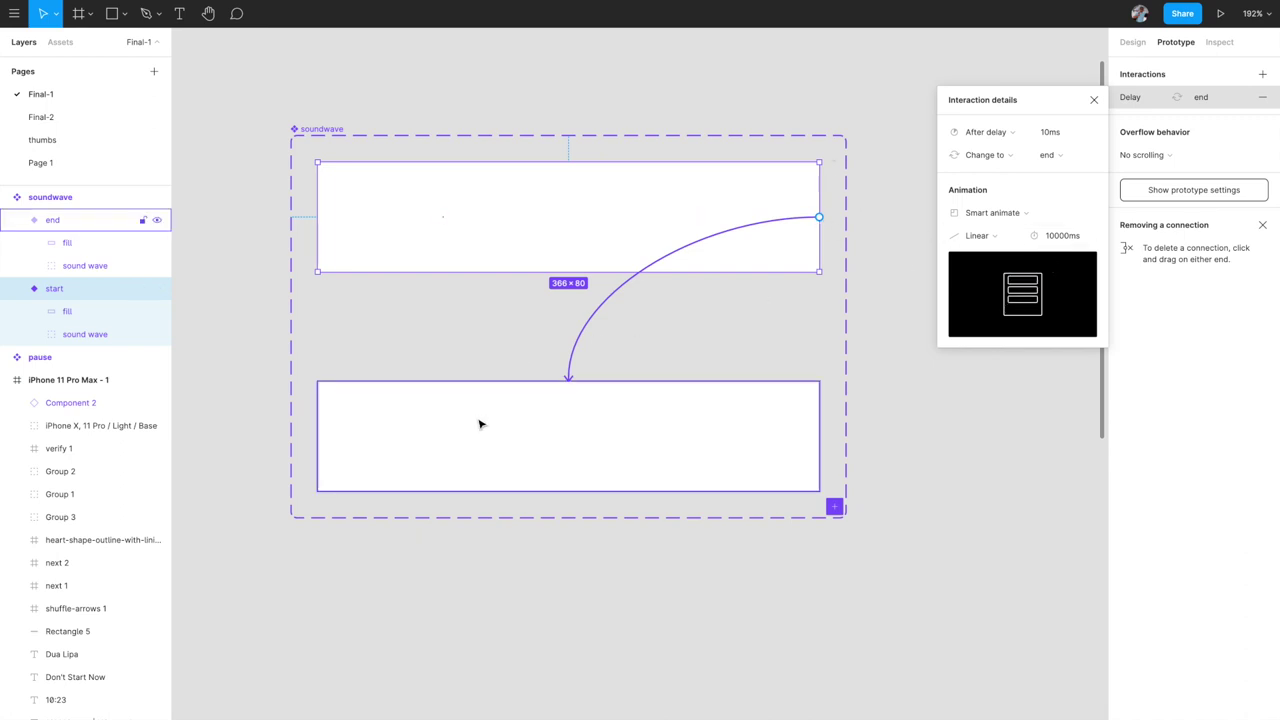
scroll(480, 423, "down", 5)
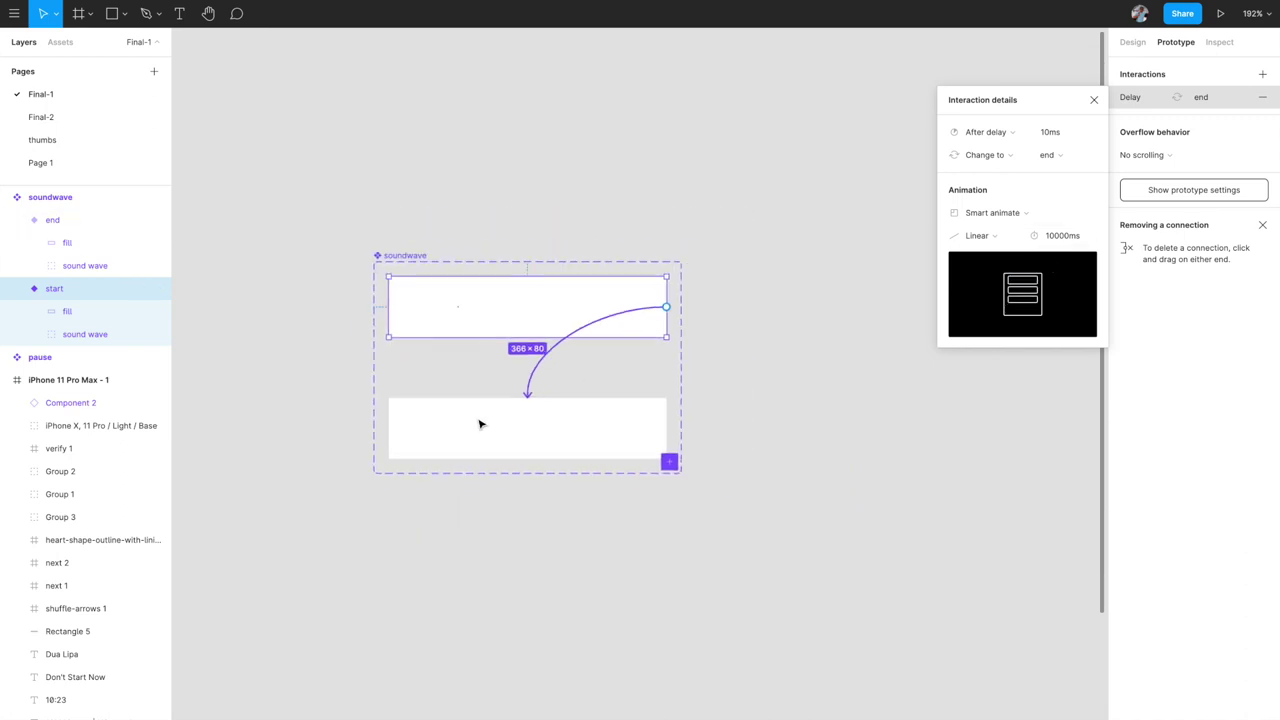
left_click(772, 234)
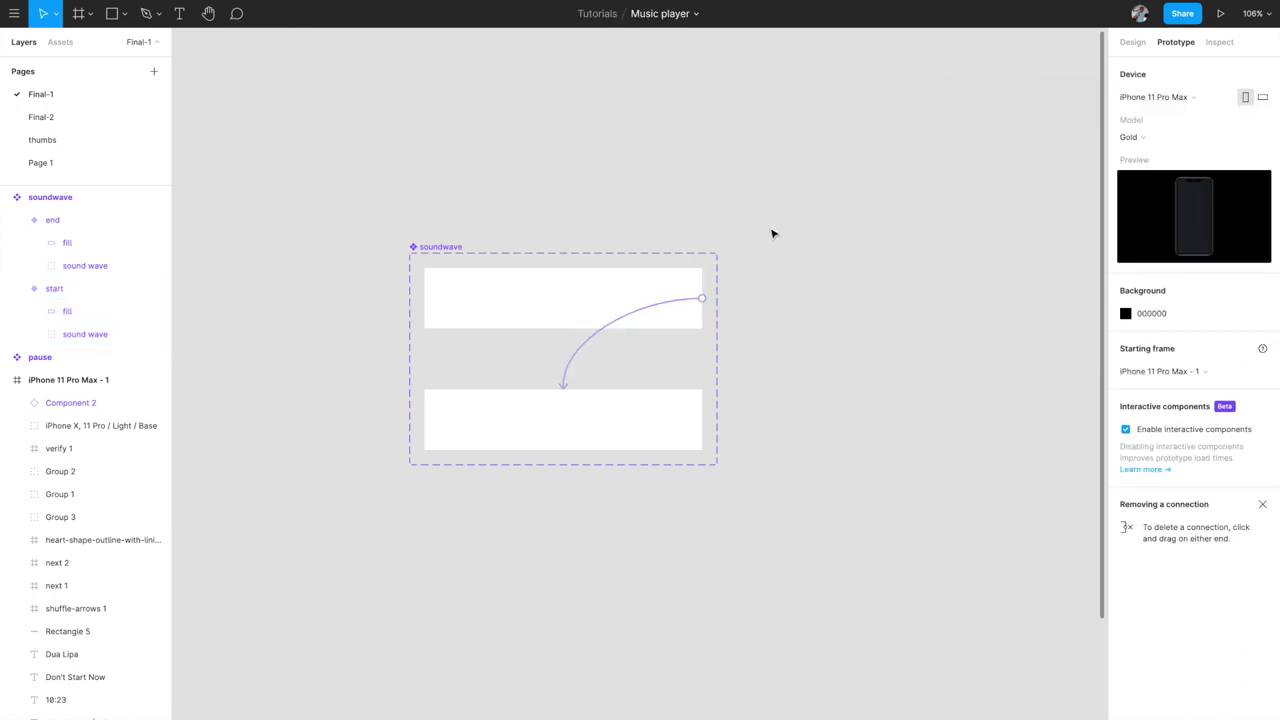
- Place an instance of the local soundwave component from Final-1 below the song details in the iPhone 11 Pro Max - 1 frame
scroll(772, 234, "down", 3)
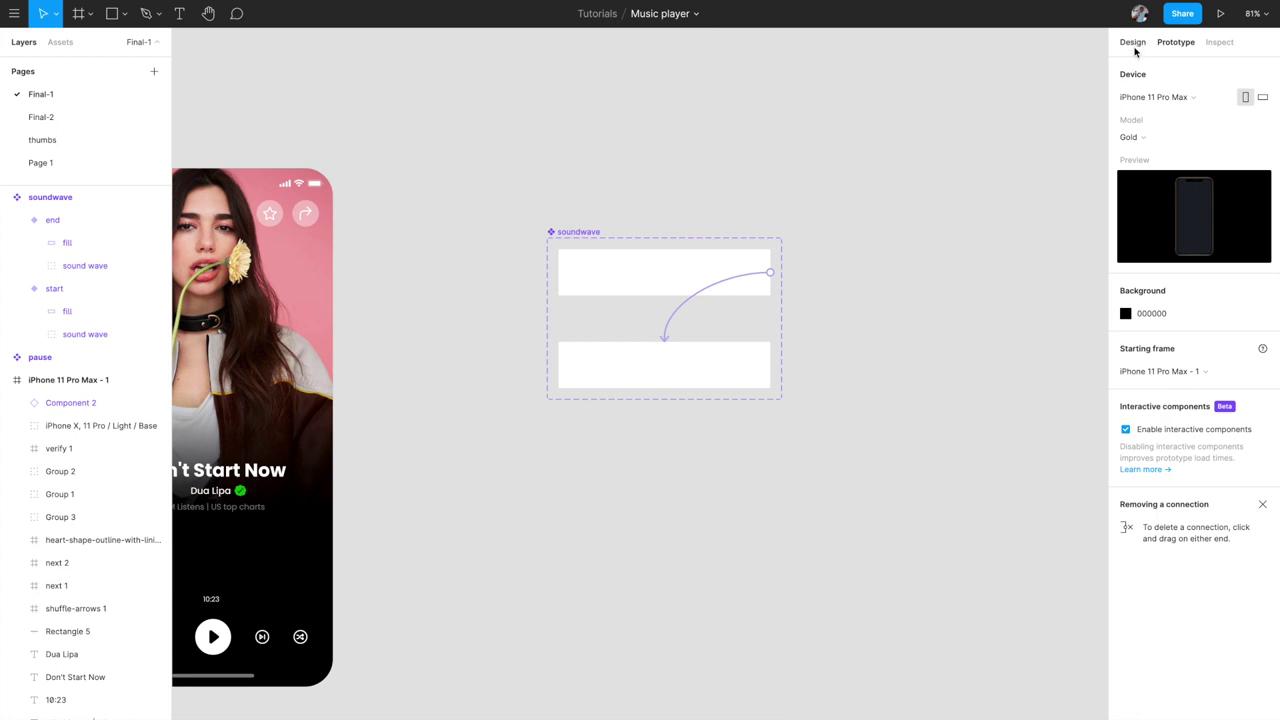
scroll(697, 304, "down", 4)
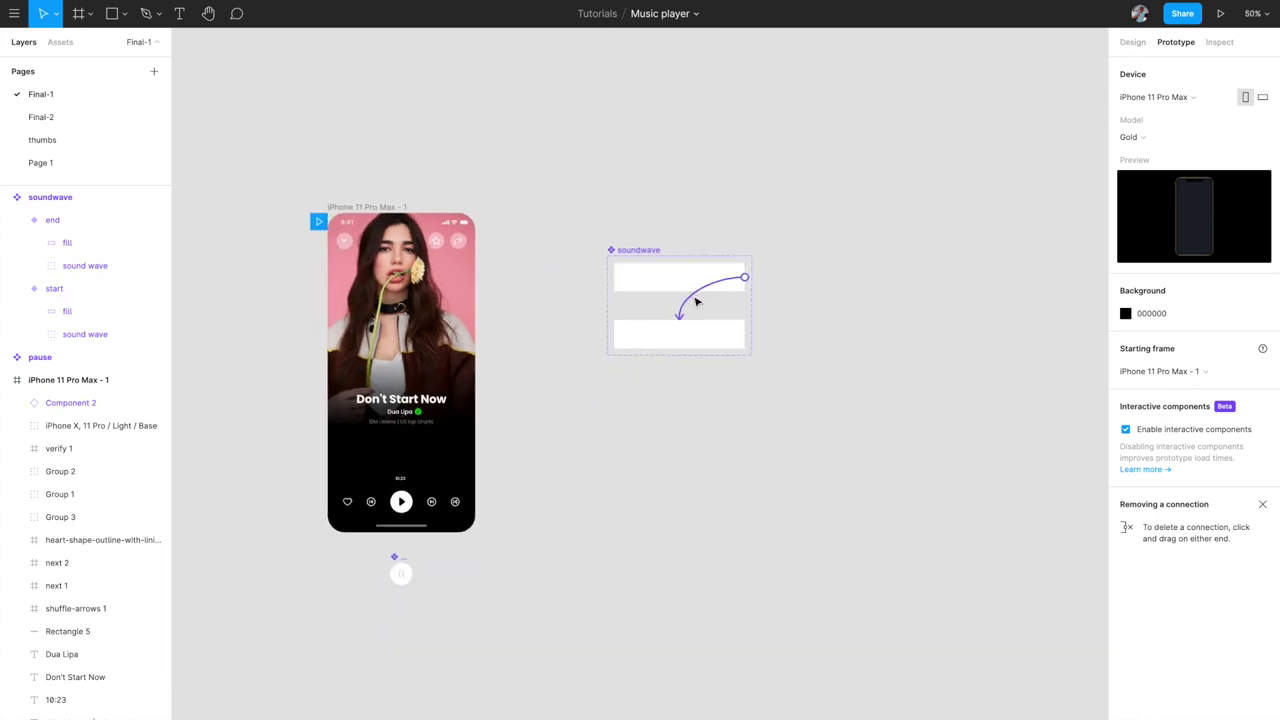
scroll(531, 369, "up", 3)
scroll(637, 283, "down", 4)
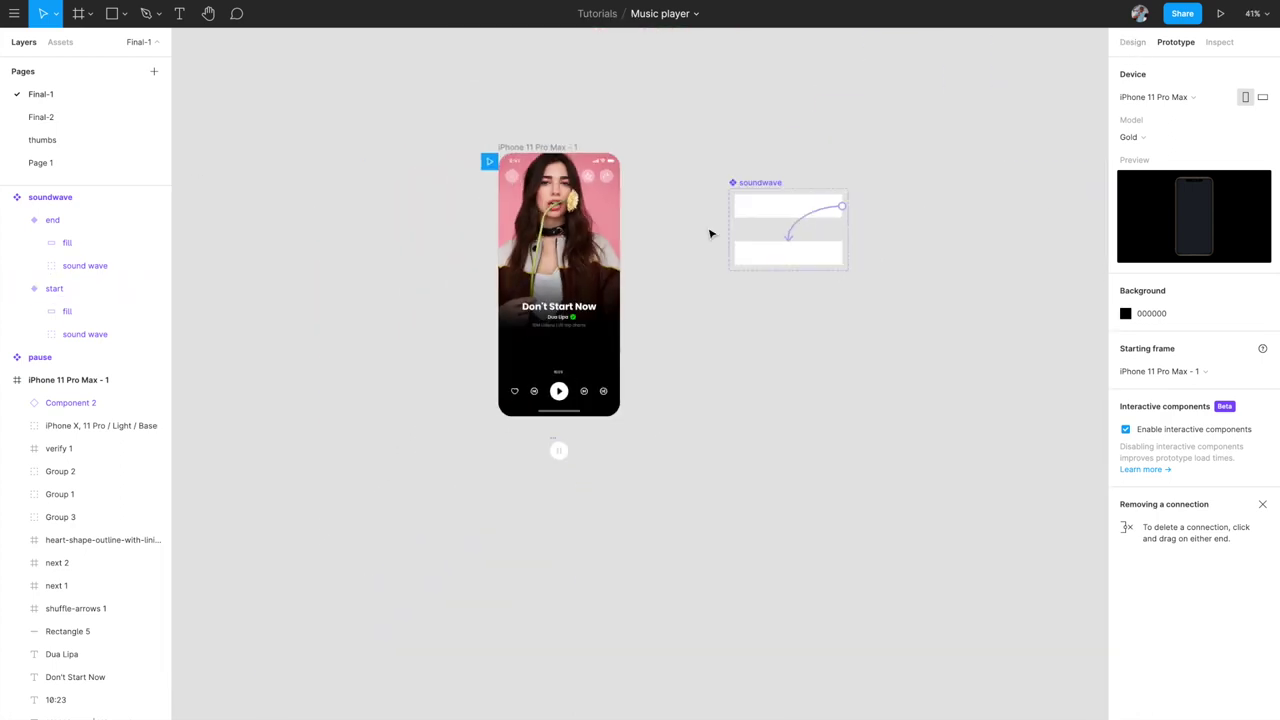
scroll(531, 381, "up", 3)
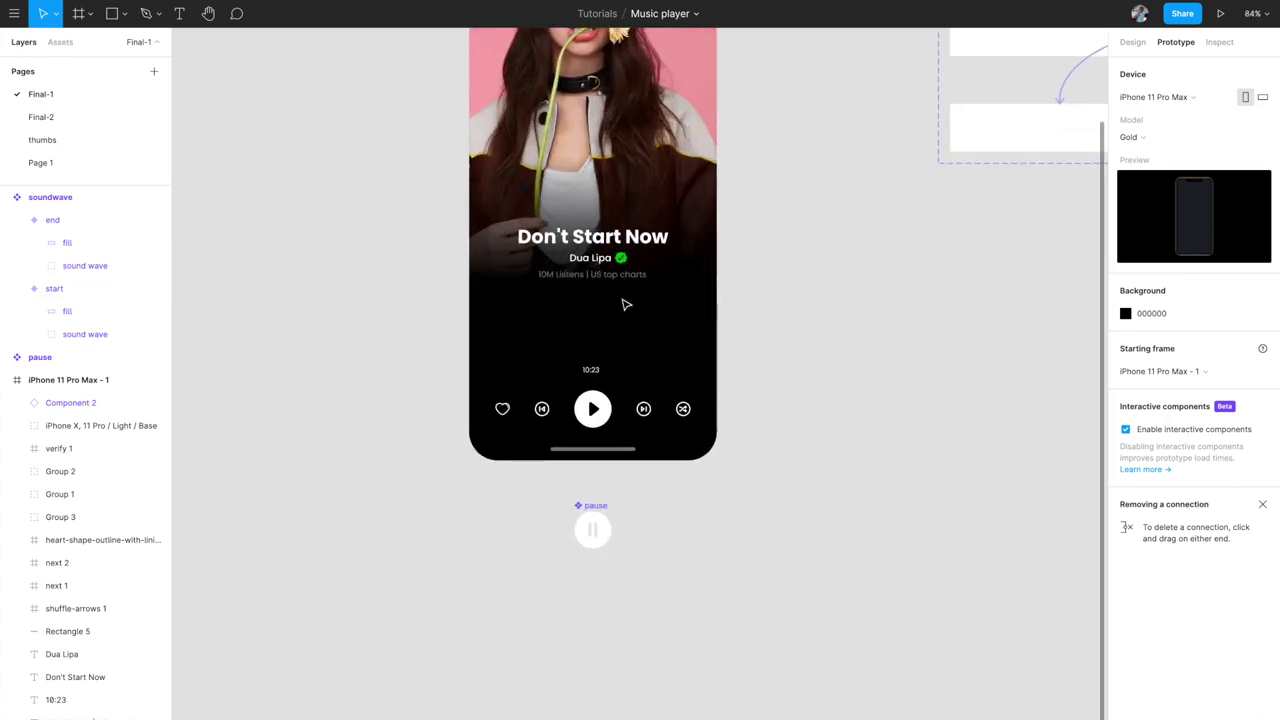
scroll(595, 346, "up", 3)
scroll(594, 343, "up", 2)
scroll(593, 344, "down", 3)
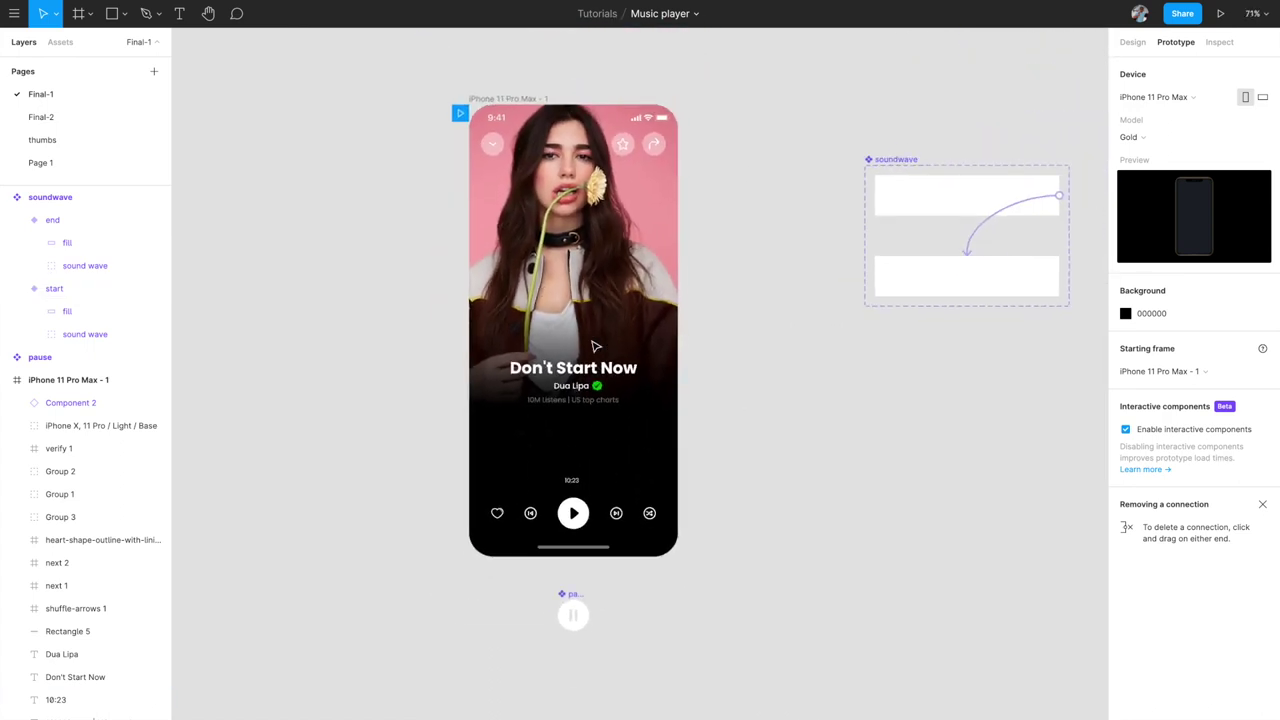
left_click(59, 43)
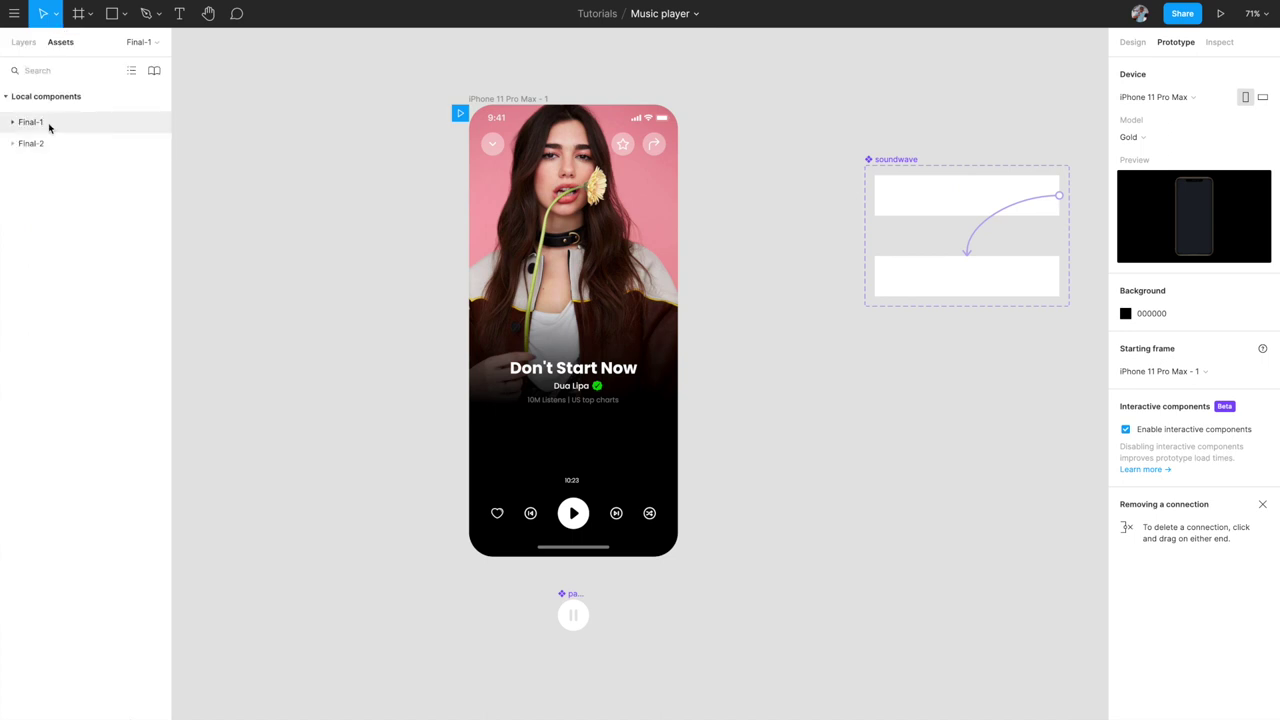
left_click(12, 144)
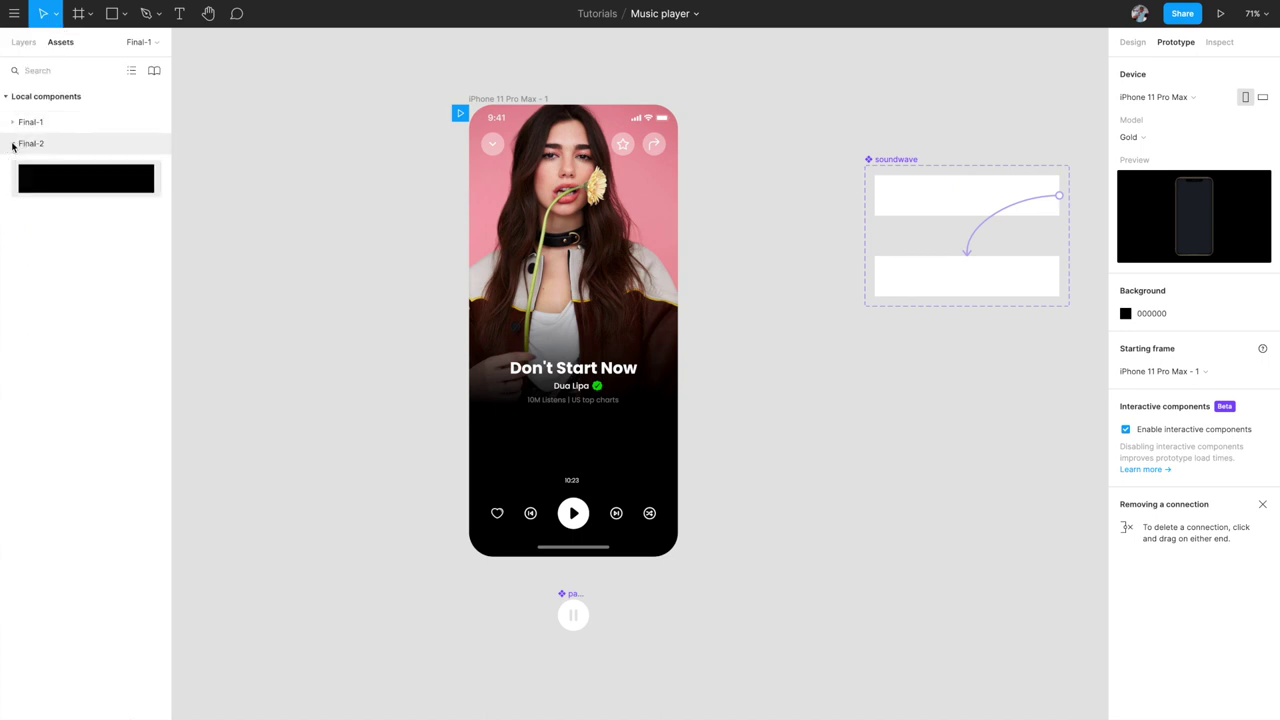
left_click(12, 144)
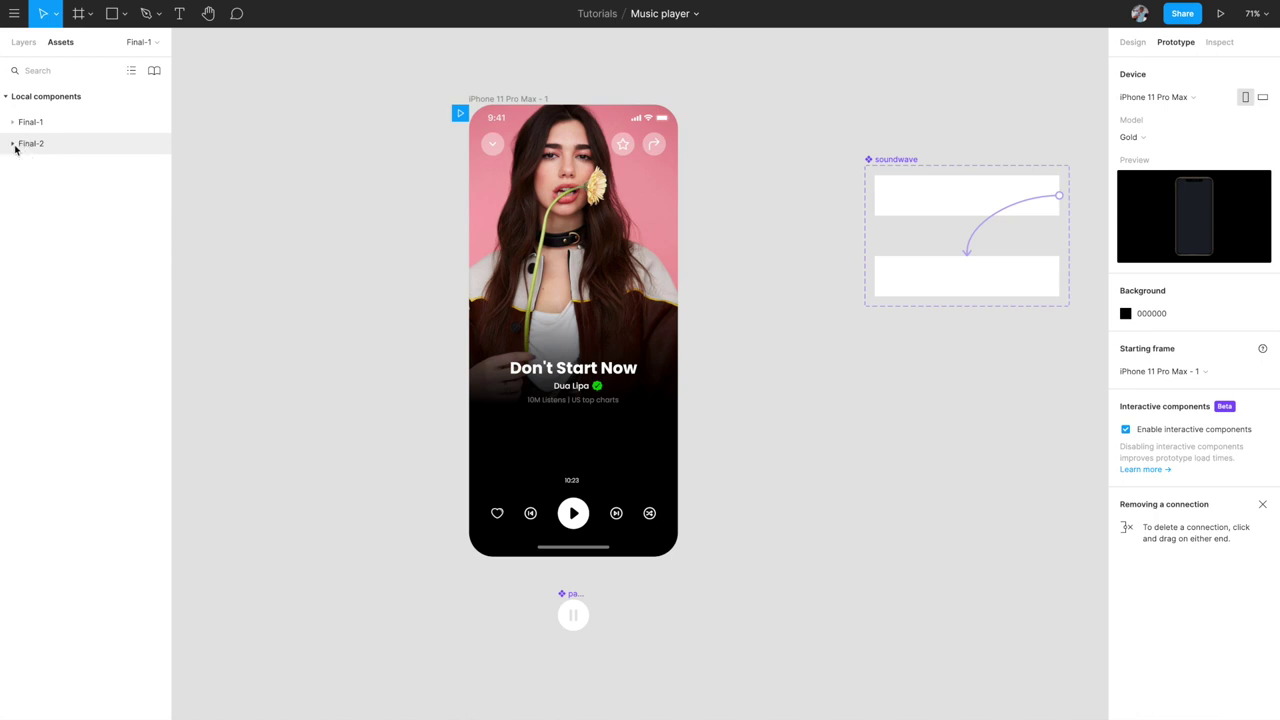
left_click(12, 122)
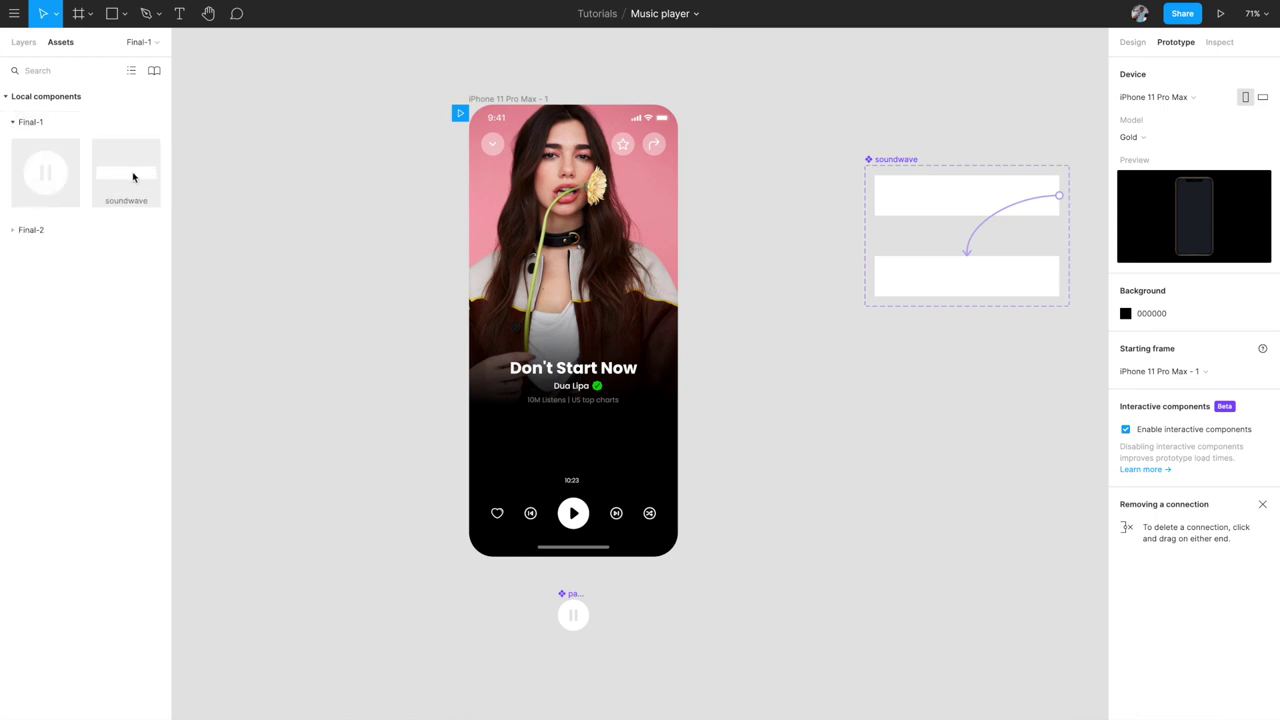
left_click_drag(129, 170, 560, 441)
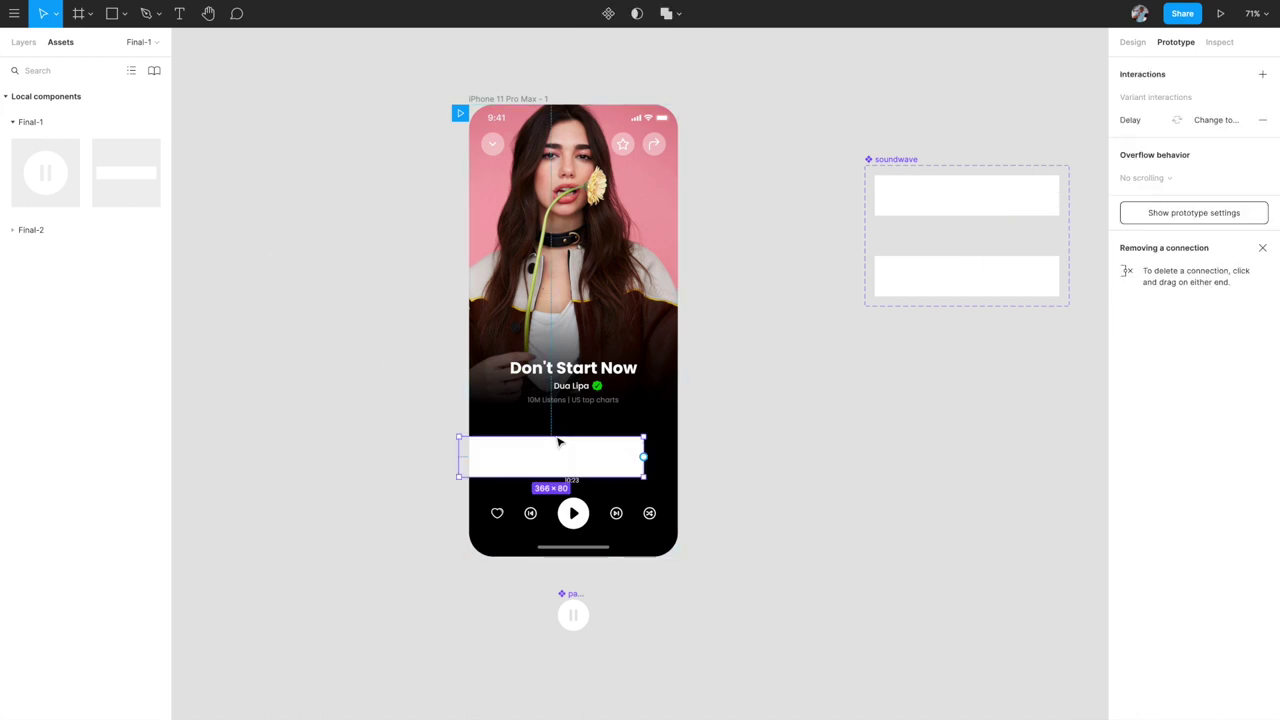
- Center the soundwave instance horizontally in the phone frame and nudge it up to Y 634
scroll(560, 440, "right", 1)
left_click(1132, 42)
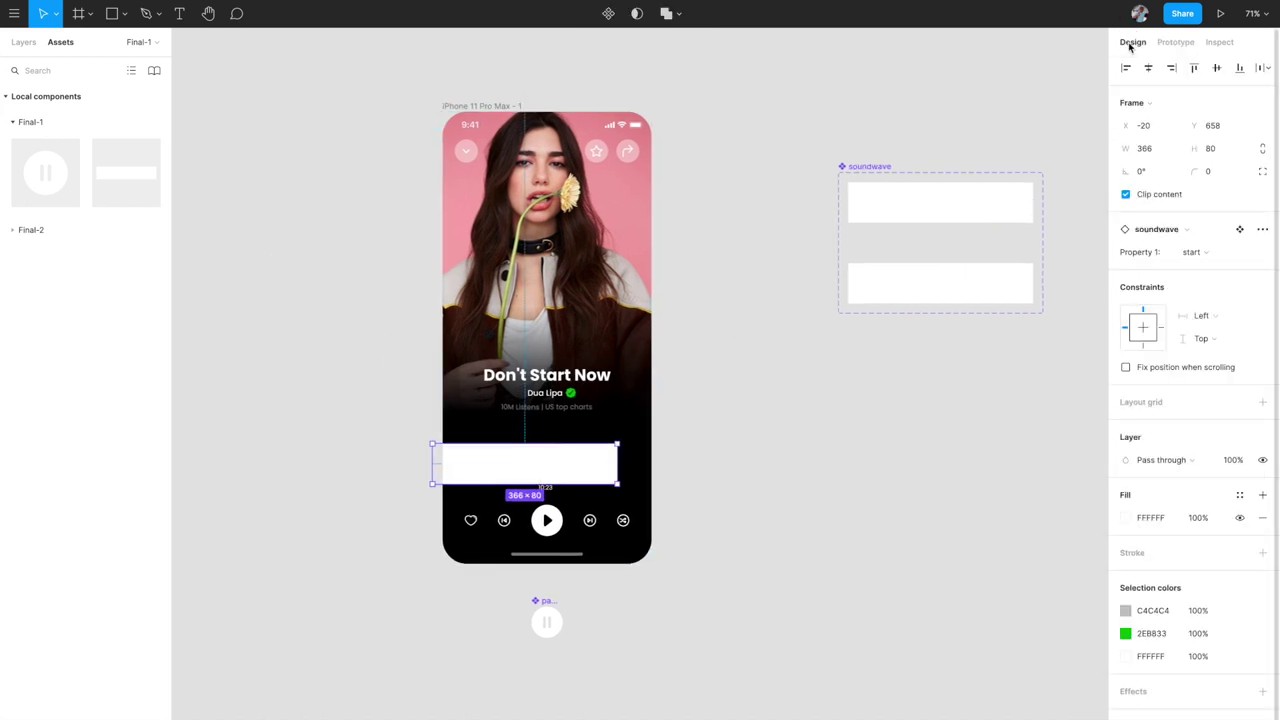
left_click(1148, 67)
scroll(633, 519, "up", 3)
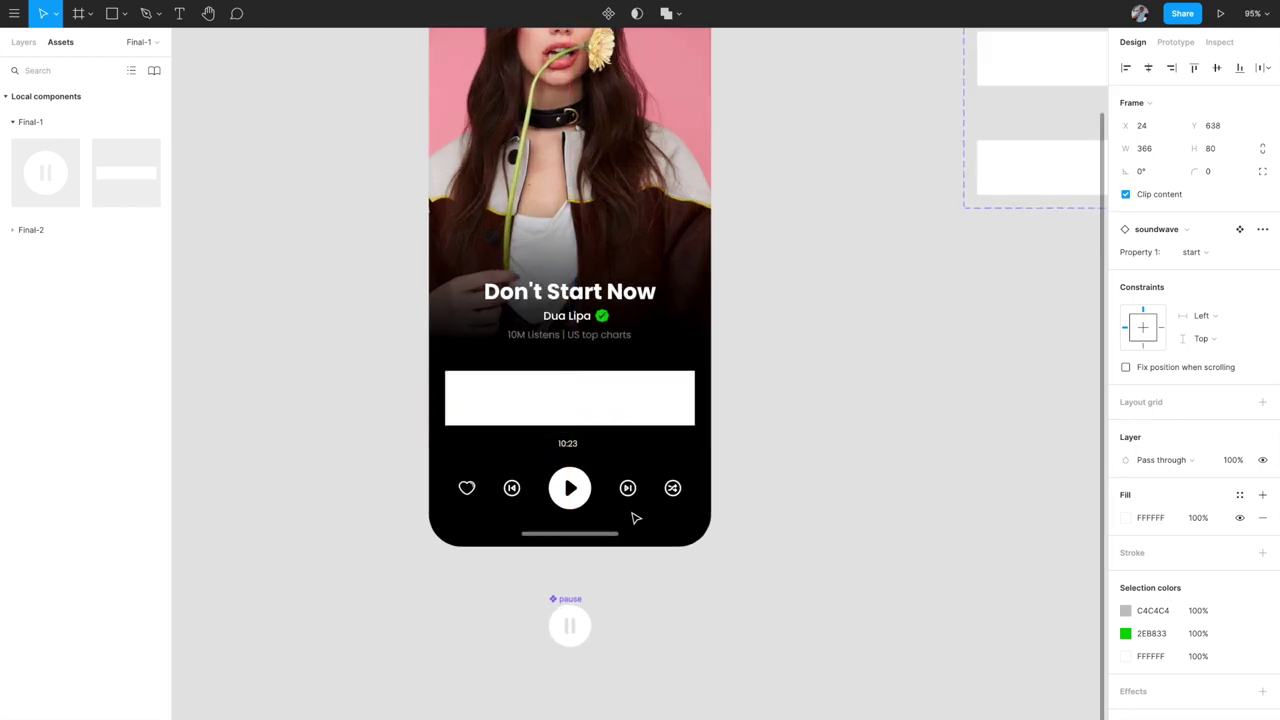
key("Up")
key("Up")
key("Up")
key("Up")
key("Up")
key("Up")
key("Up")
key("Up")
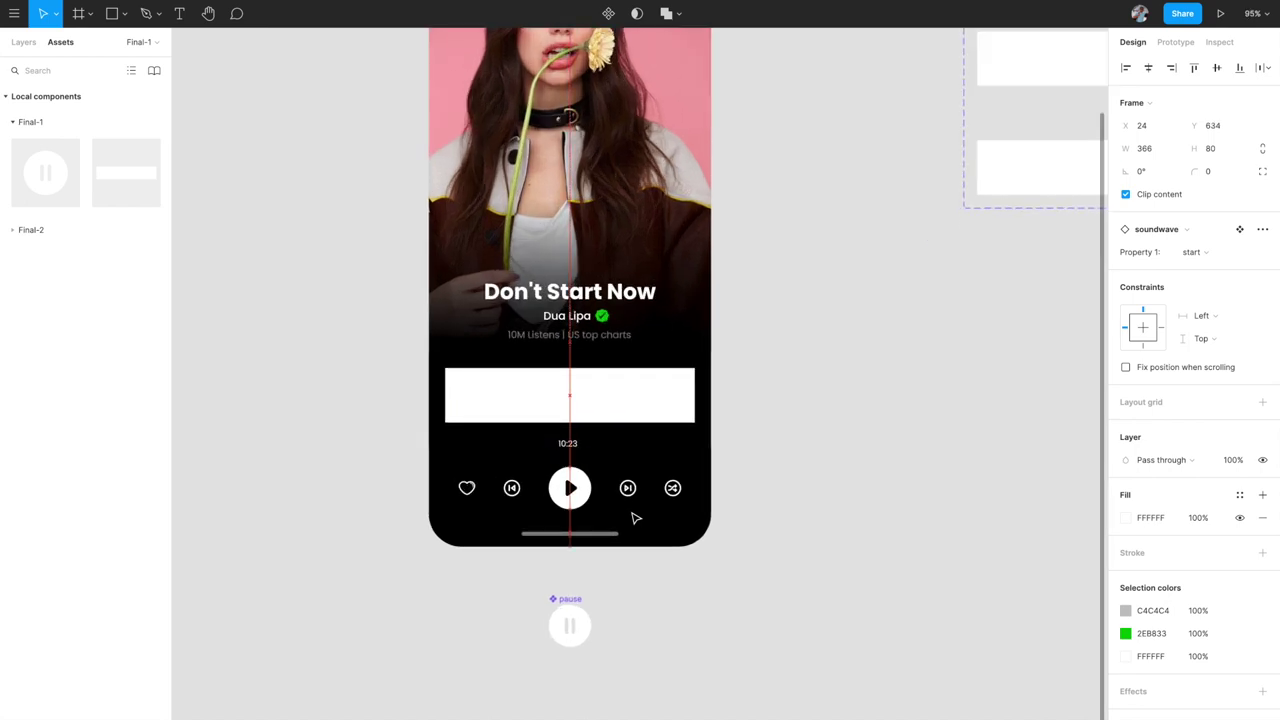
- Select the iPhone 11 Pro Max - 1 frame and present the prototype
left_click(850, 382)
scroll(850, 382, "down", 3, "ctrl")
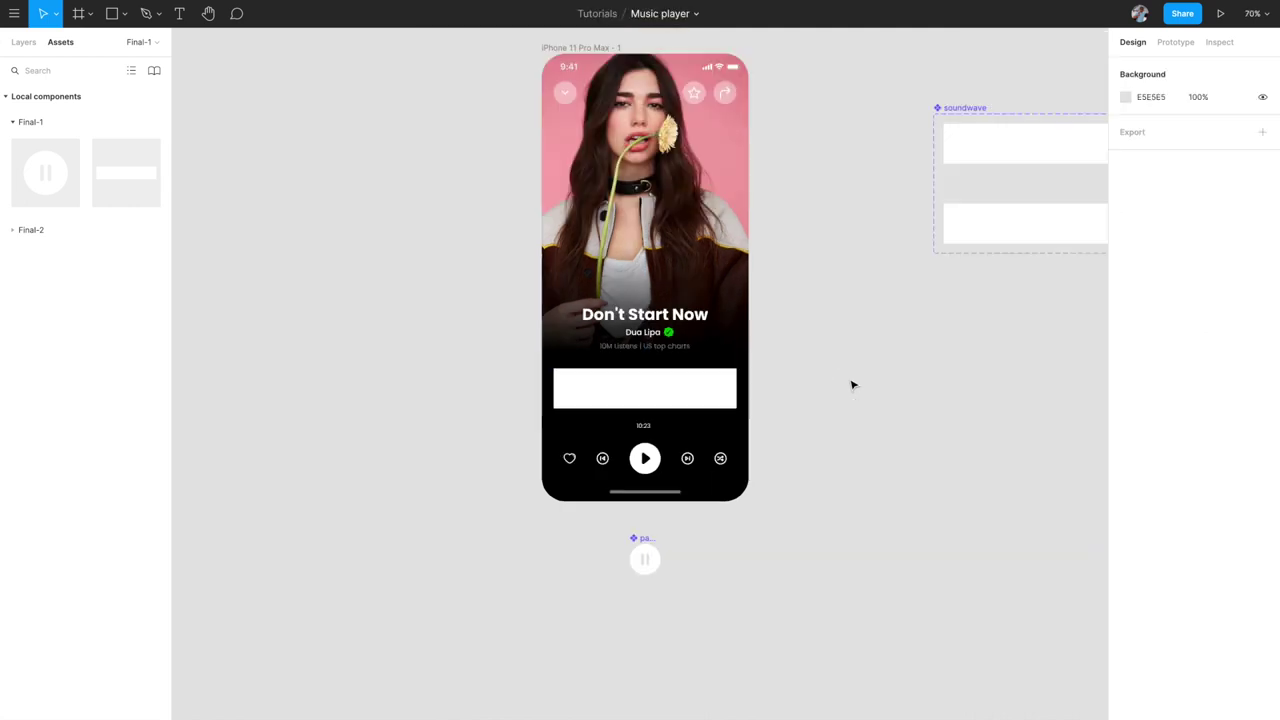
scroll(689, 414, "up", 1)
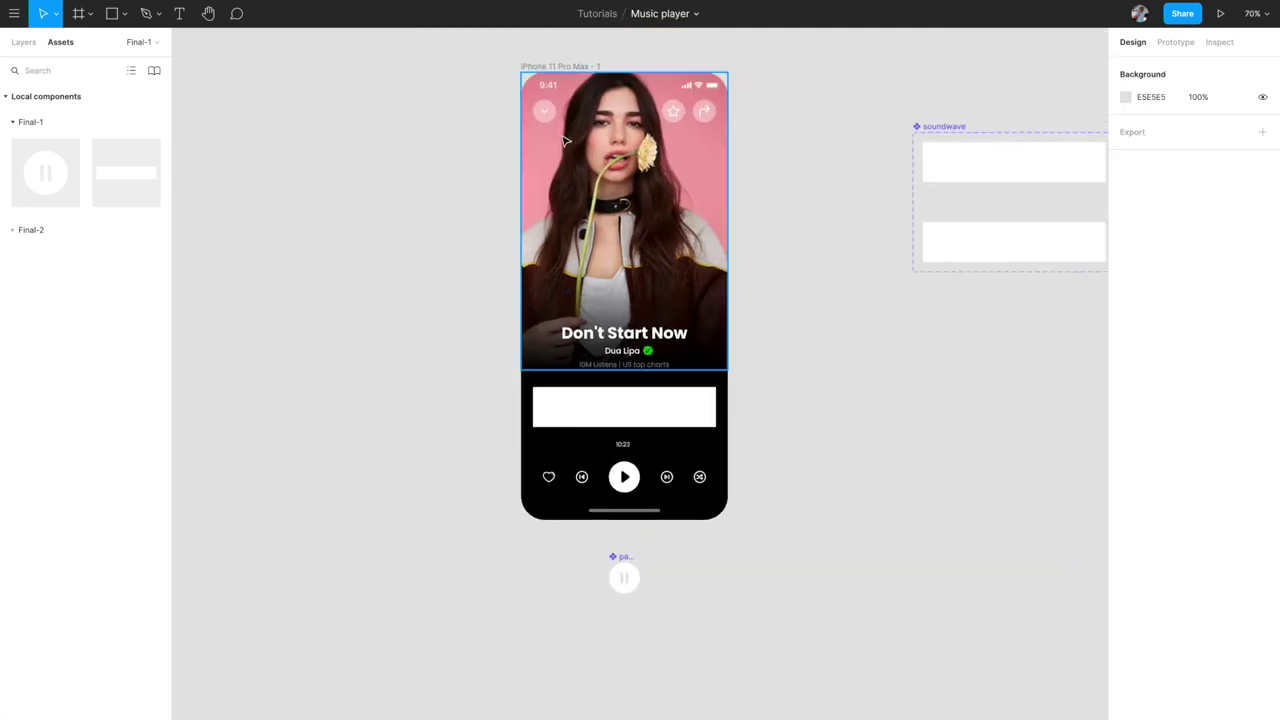
left_click(25, 45)
left_click(586, 62)
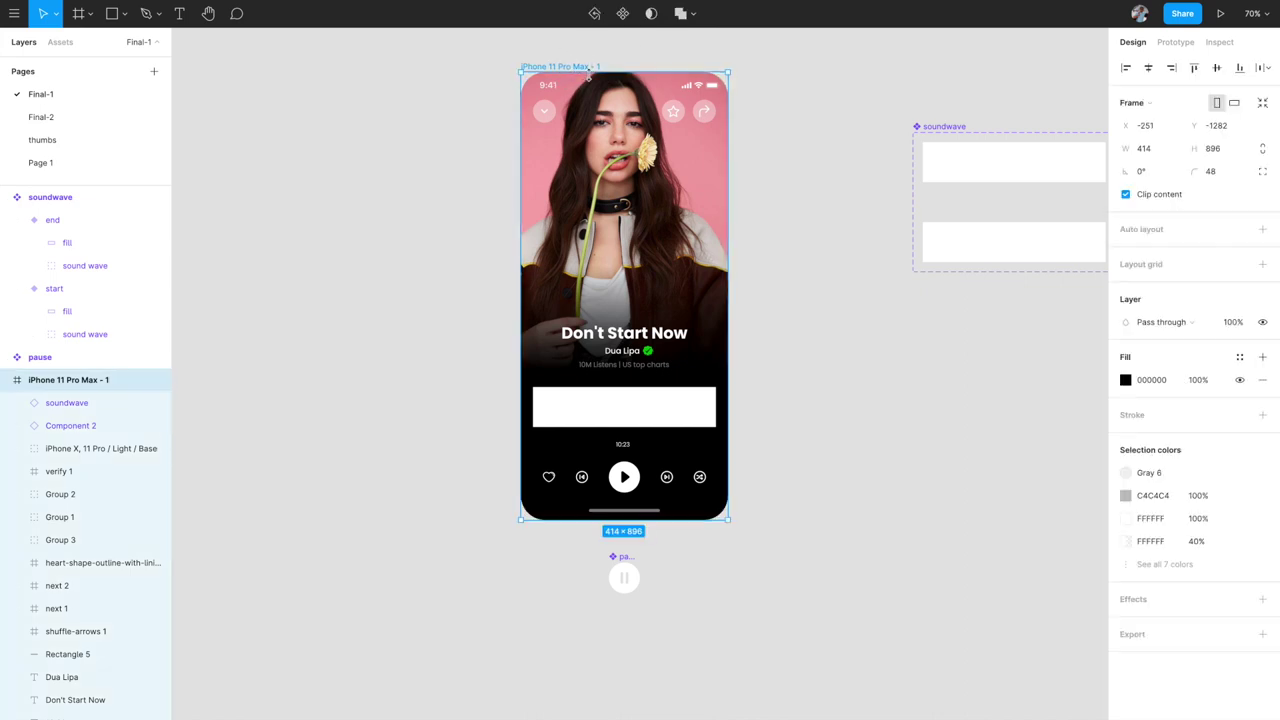
scroll(668, 165, "up", 1)
scroll(668, 165, "up", 2, "ctrl")
scroll(695, 95, "down", 2, "ctrl")
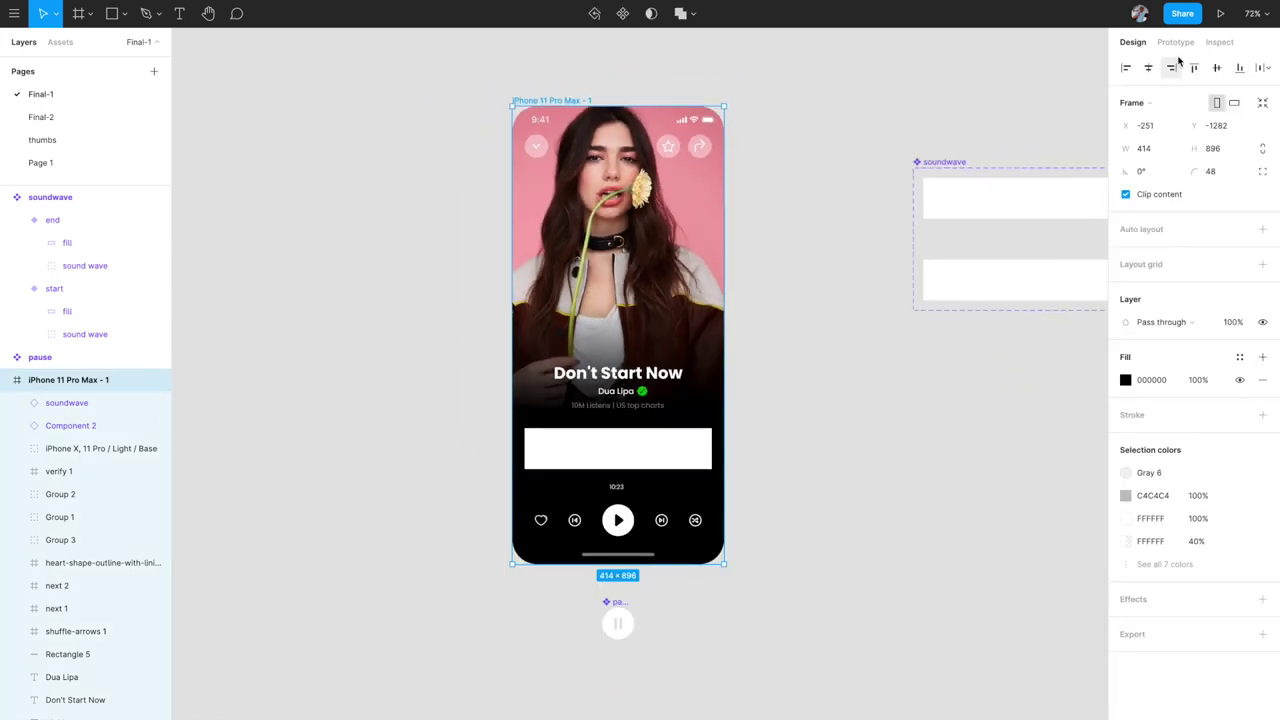
left_click(1221, 15)
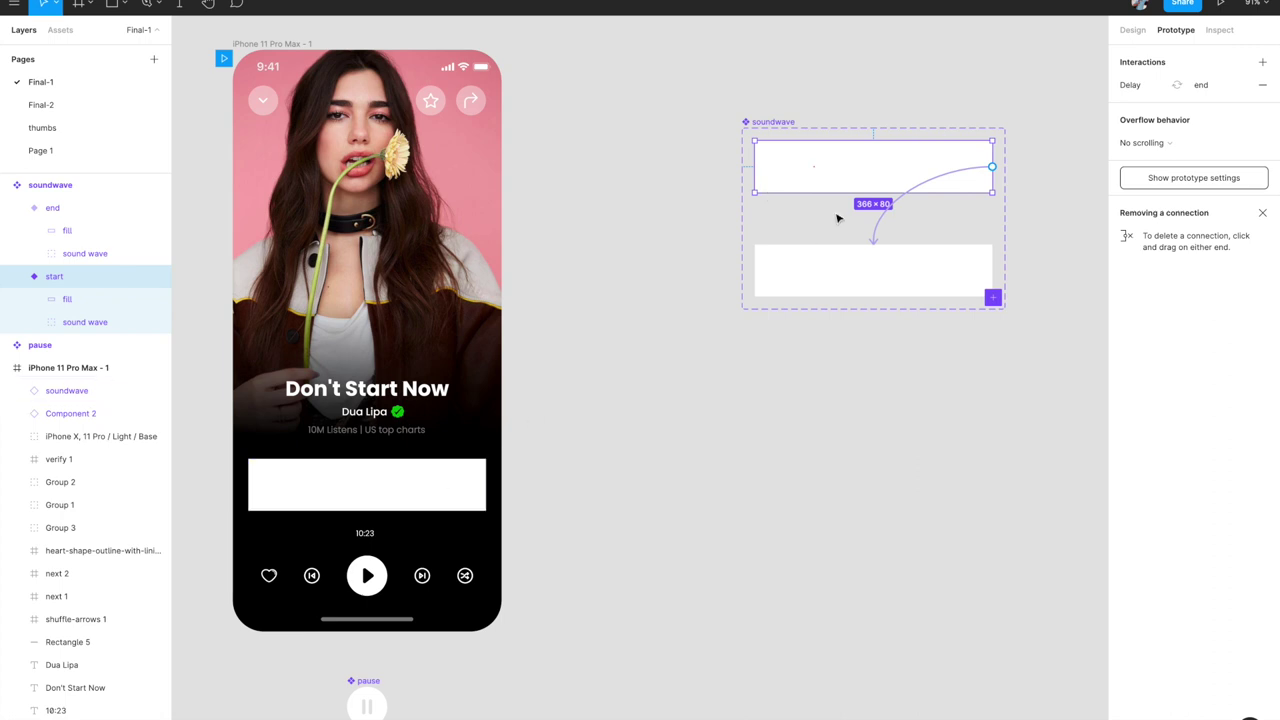
- Try removing the white background fill from the soundwave's start variant
scroll(837, 214, "up", 3)
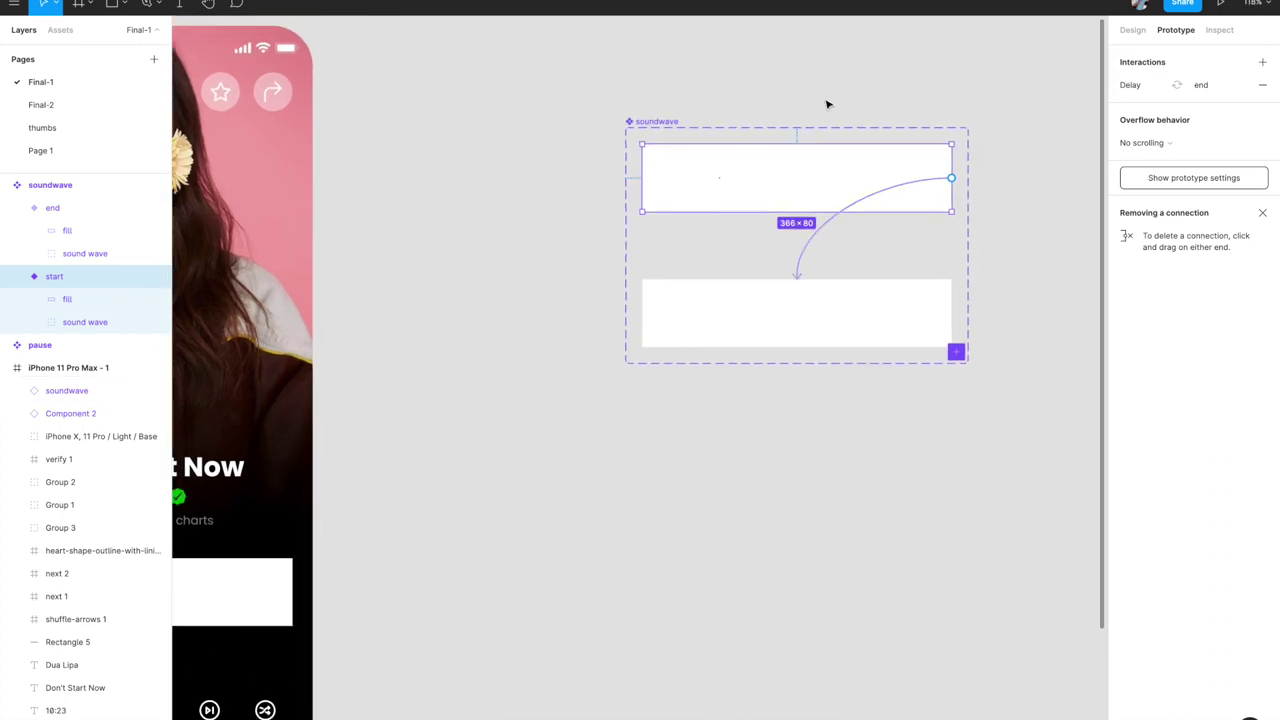
left_click(1136, 32)
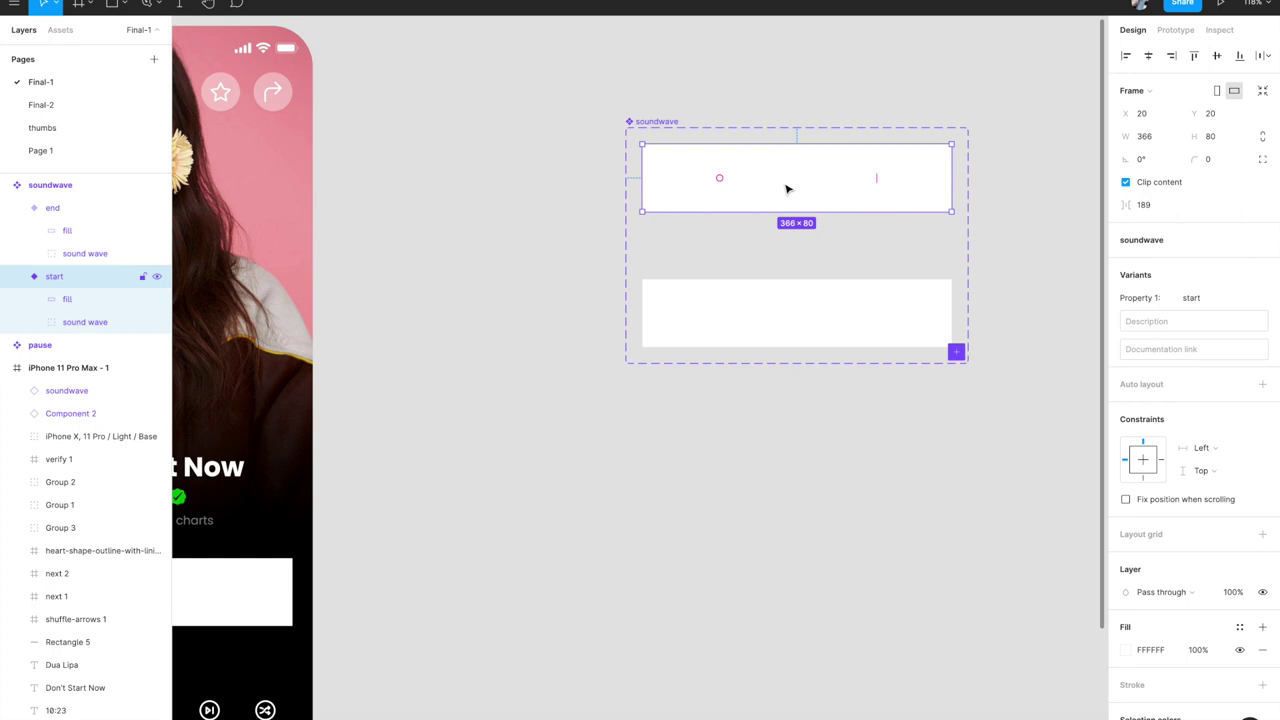
scroll(1180, 590, "down", 2)
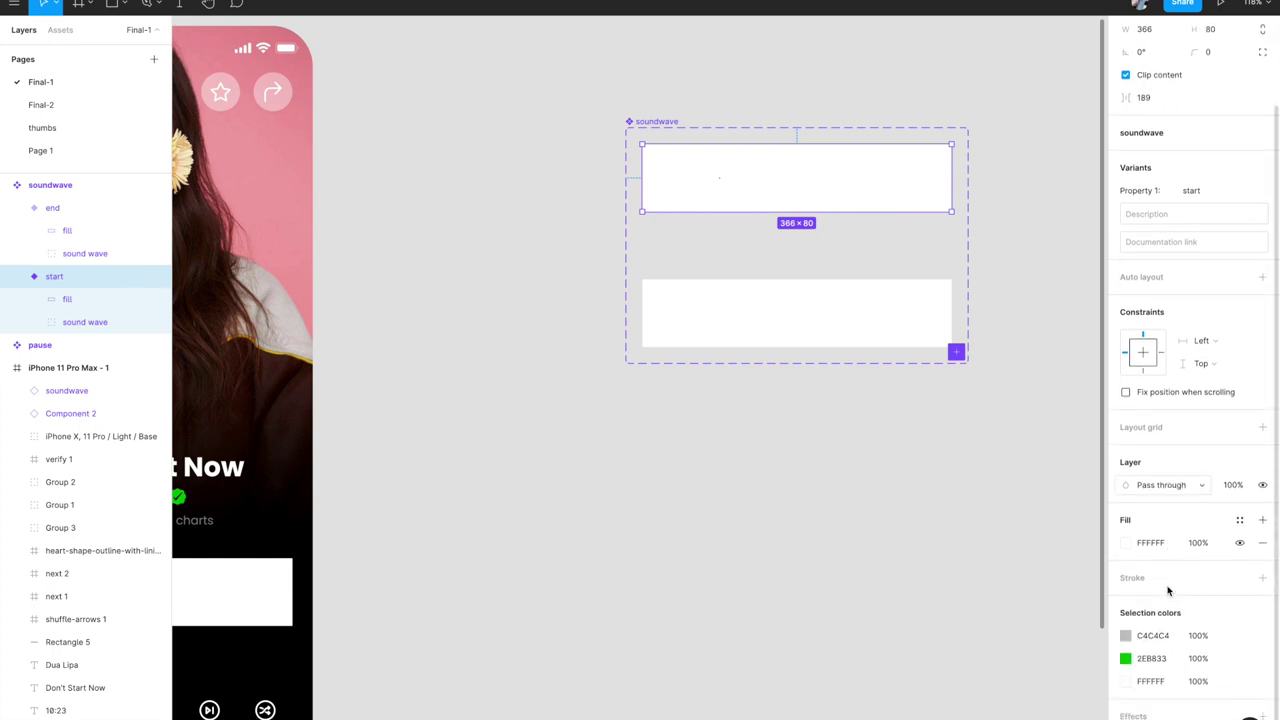
left_click(1262, 544)
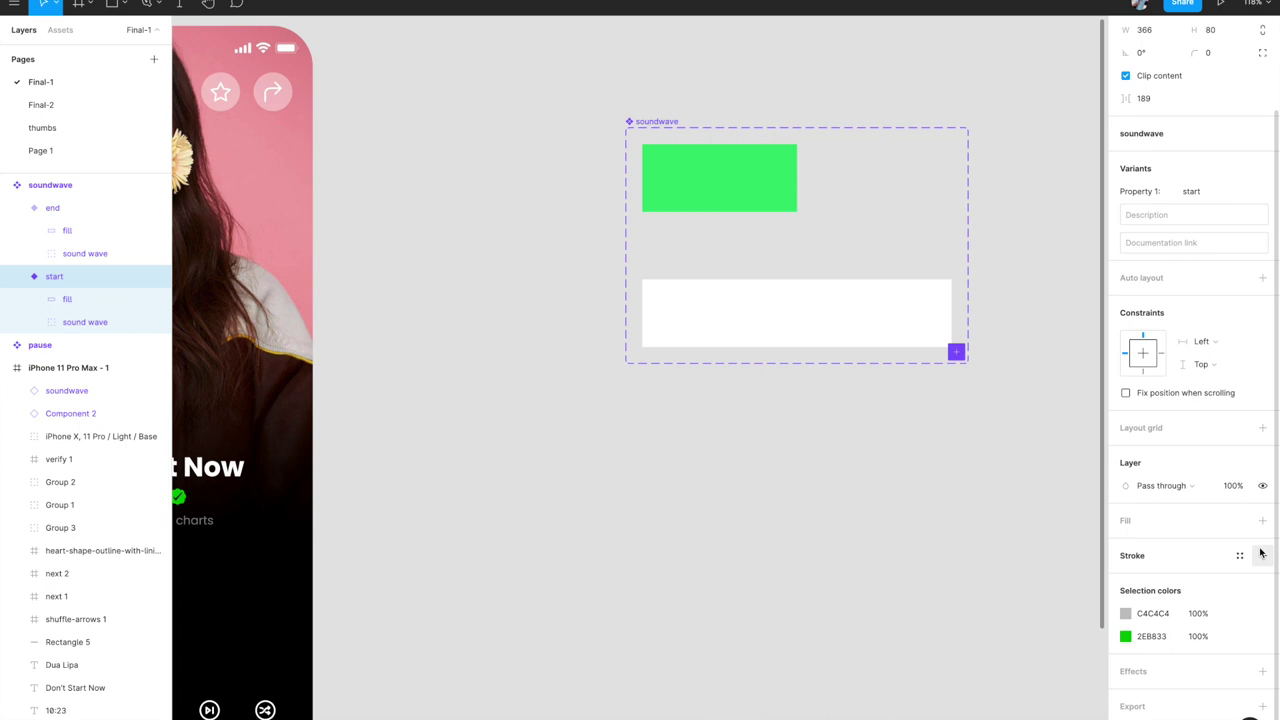
key("ctrl+z")
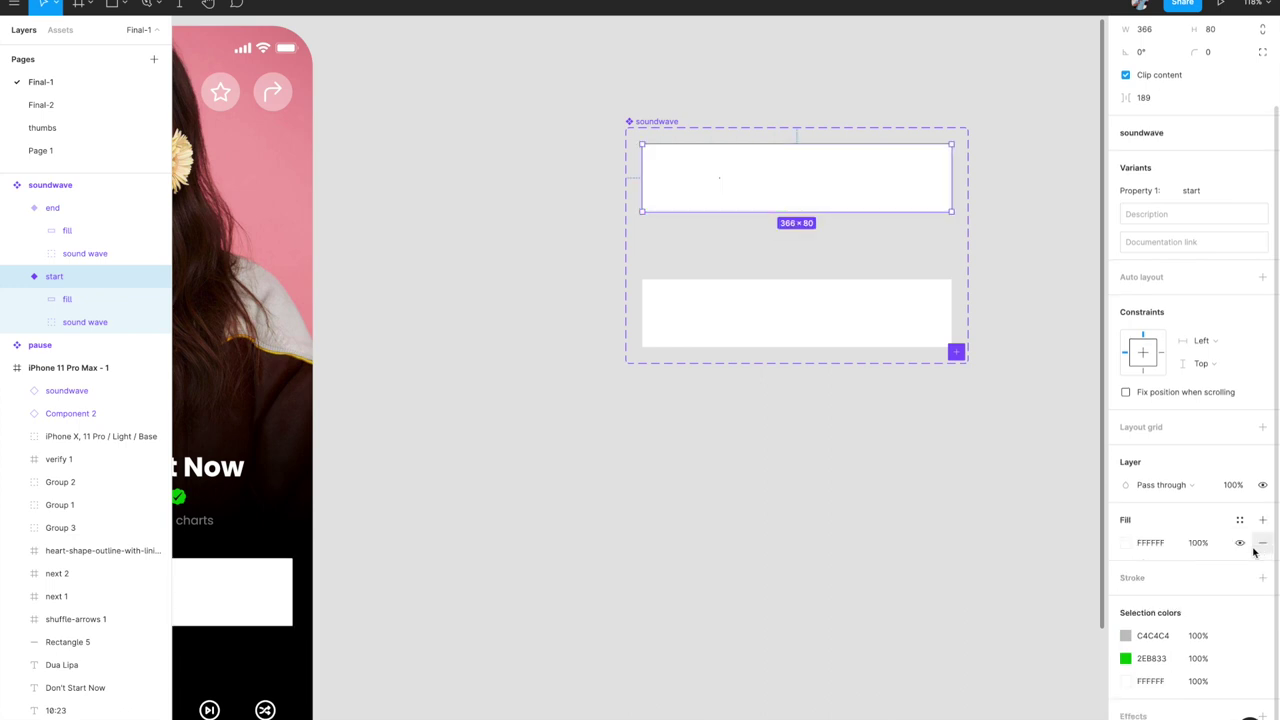
- Set the start variant's background fill to 000000 by sampling the black area of the phone screen
scroll(903, 543, "down", 3)
scroll(851, 549, "left", 1)
scroll(556, 576, "up", 3)
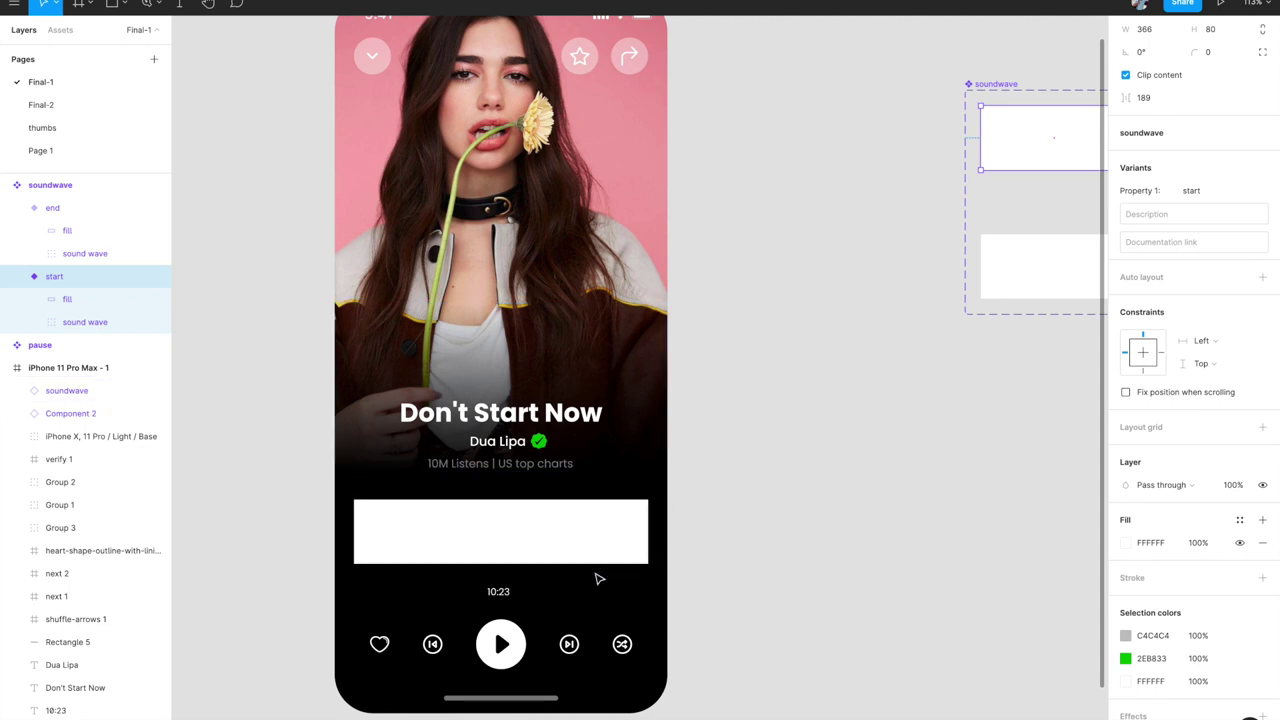
scroll(620, 549, "down", 3)
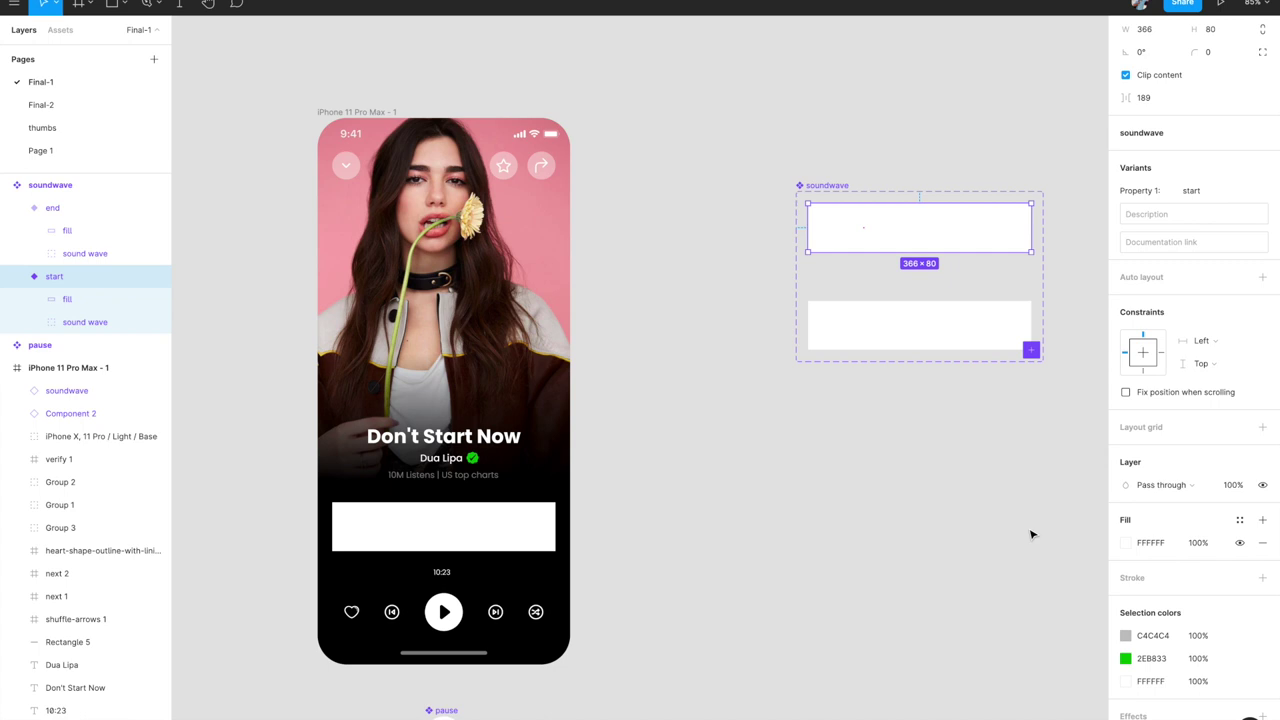
left_click(1126, 543)
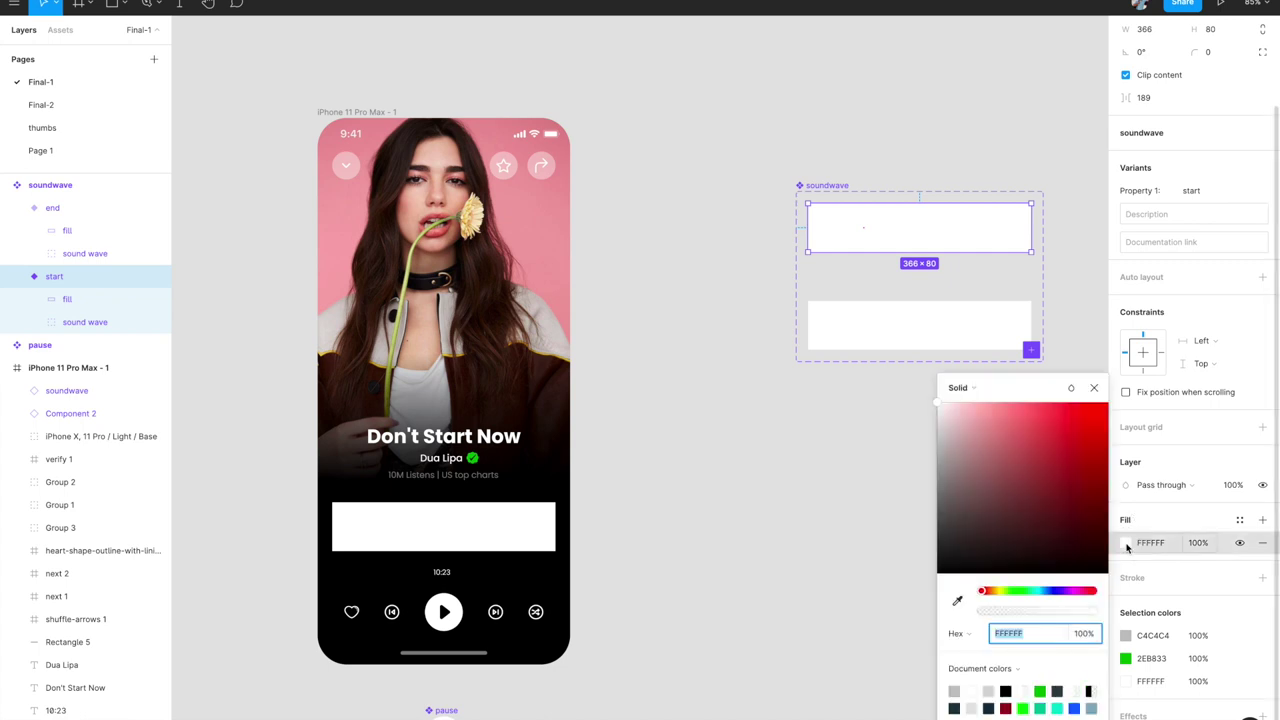
left_click(956, 602)
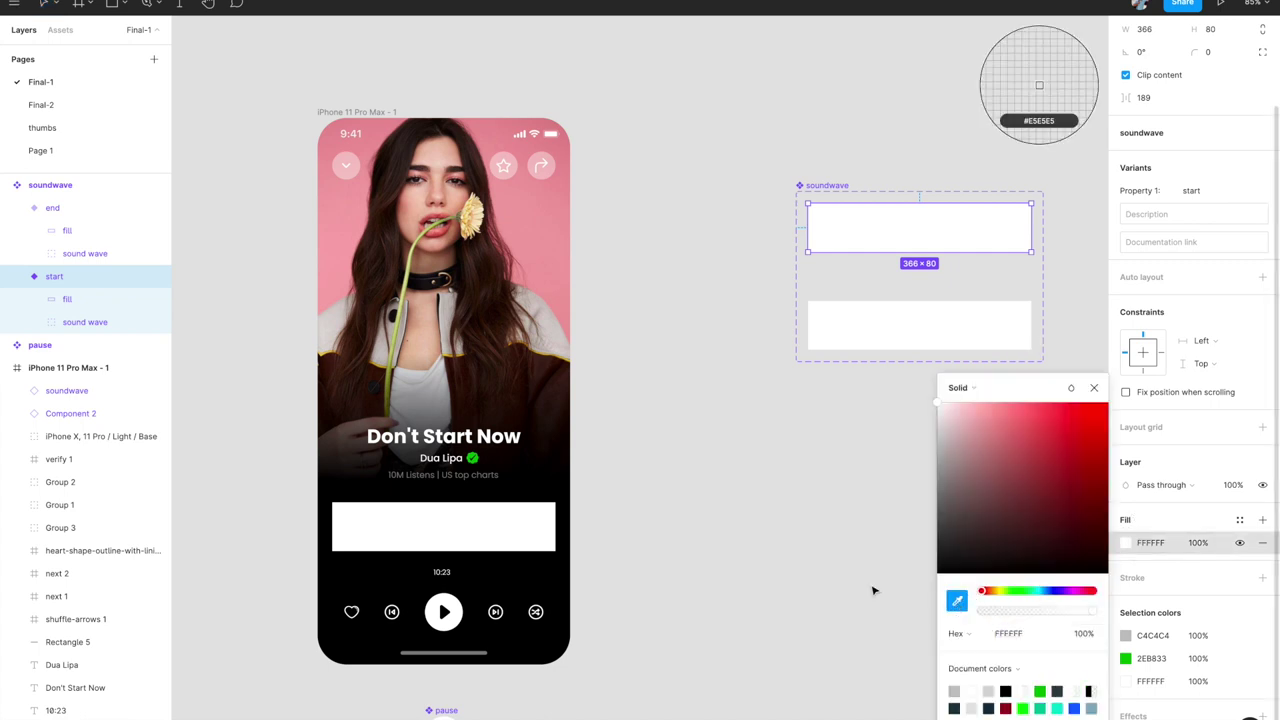
left_click(516, 573)
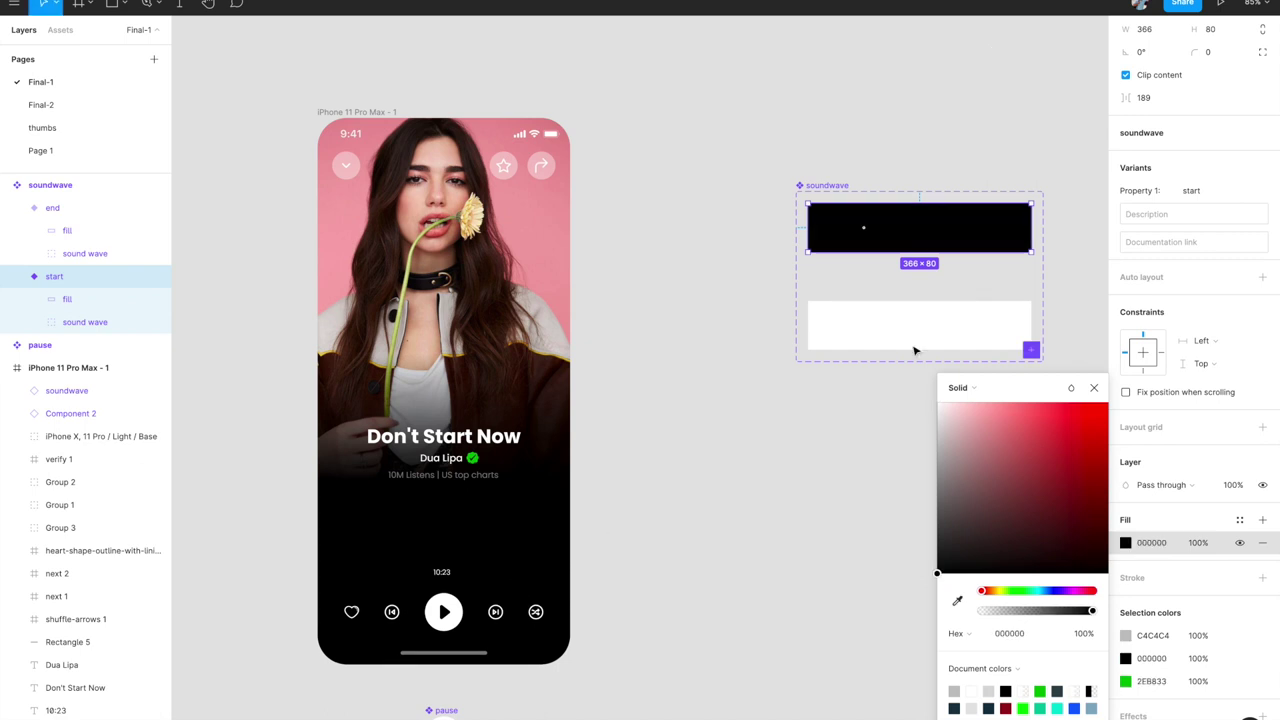
- Match the end variant's background fill to the phone screen by sampling its black area
left_click(836, 312)
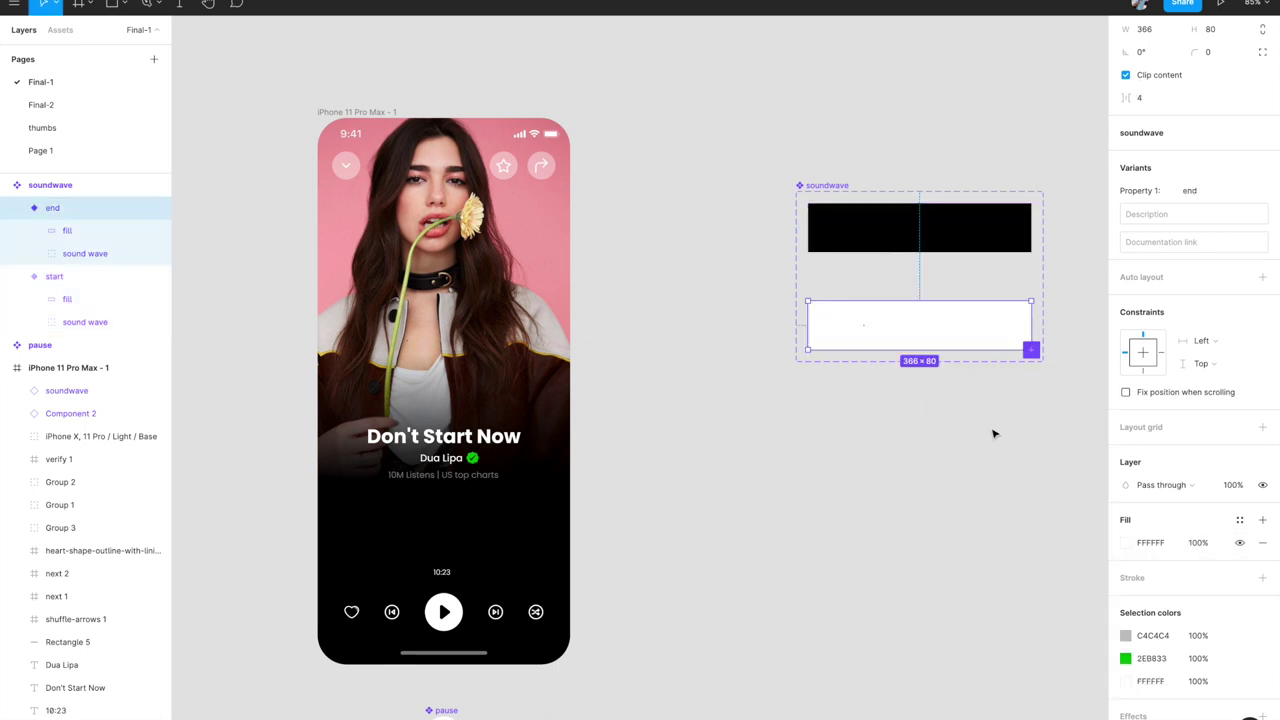
left_click(1126, 543)
left_click(957, 600)
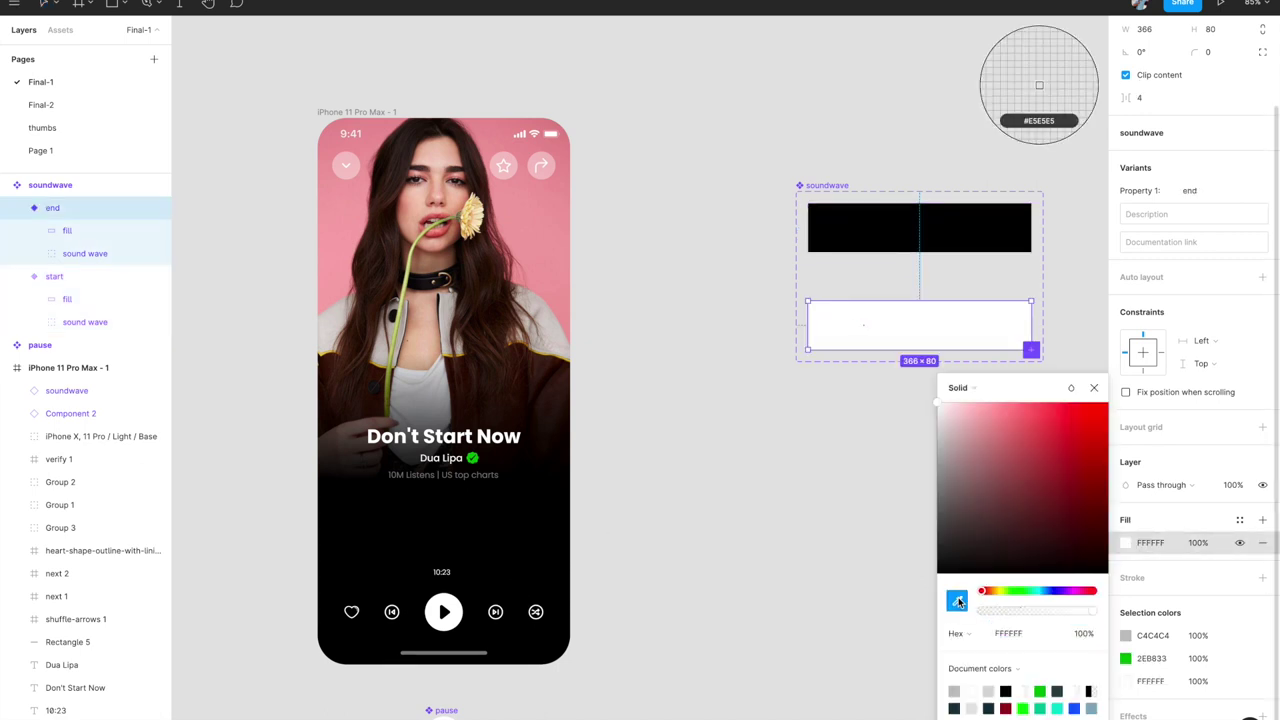
left_click(516, 572)
left_click(837, 516)
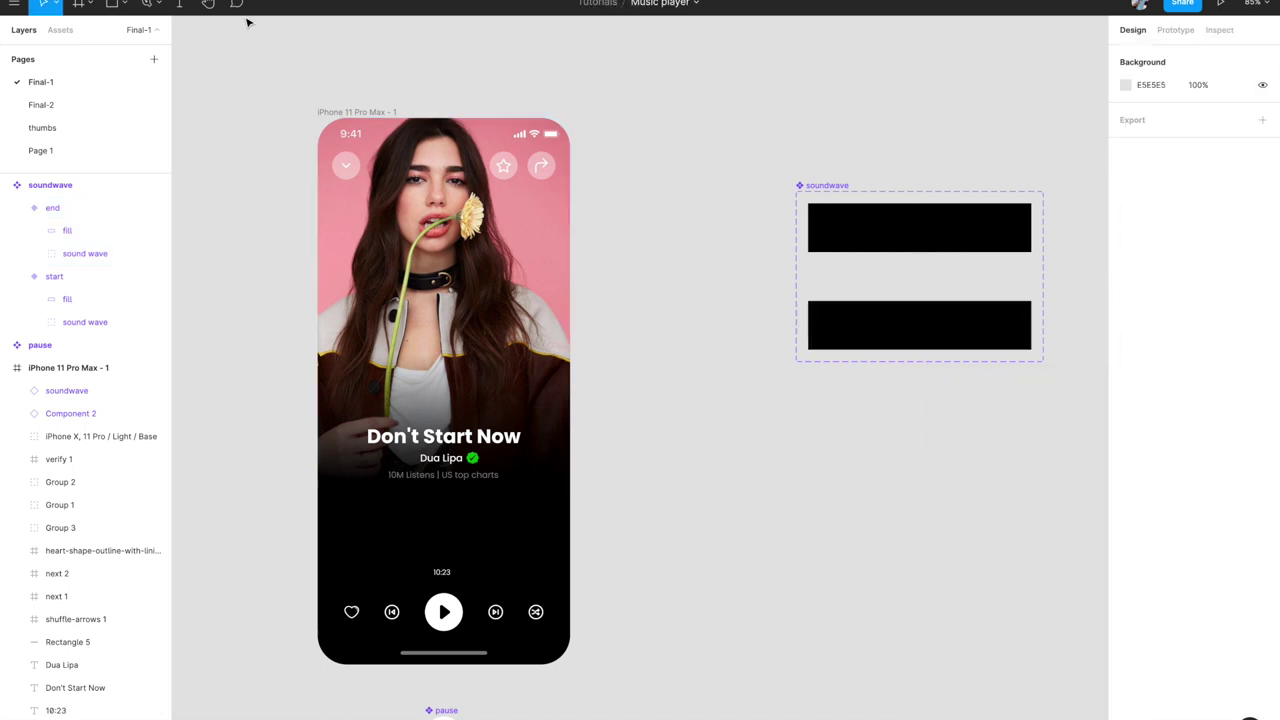
- Play the prototype and open the details of the start variant's After delay interaction
key("super+alt+Return")
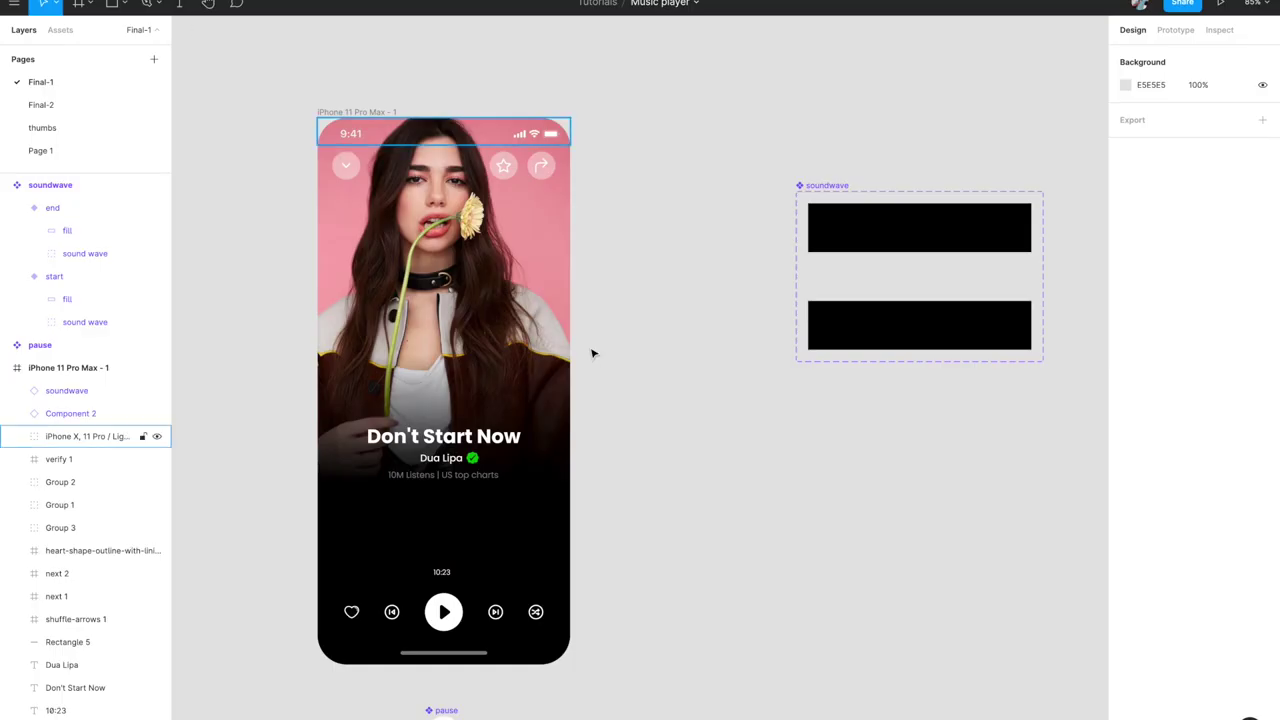
left_click(1175, 33)
left_click(950, 240)
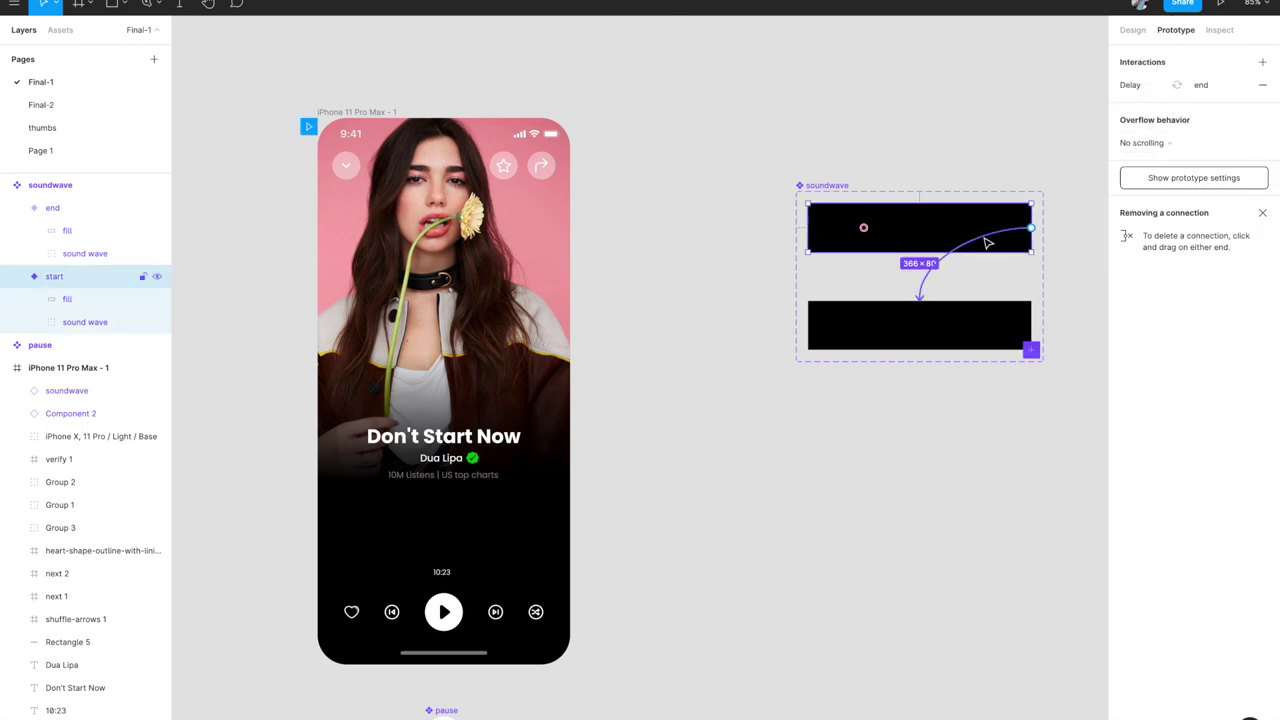
left_click(946, 258)
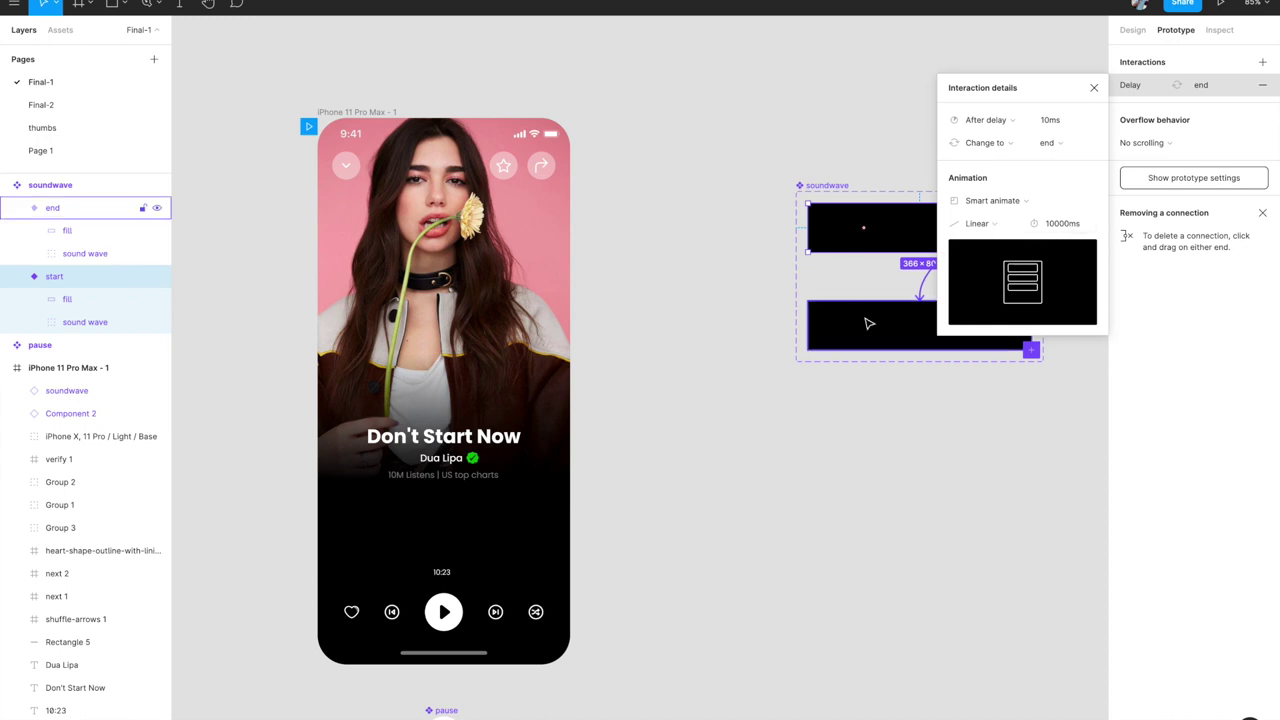
scroll(869, 323, "right", 3)
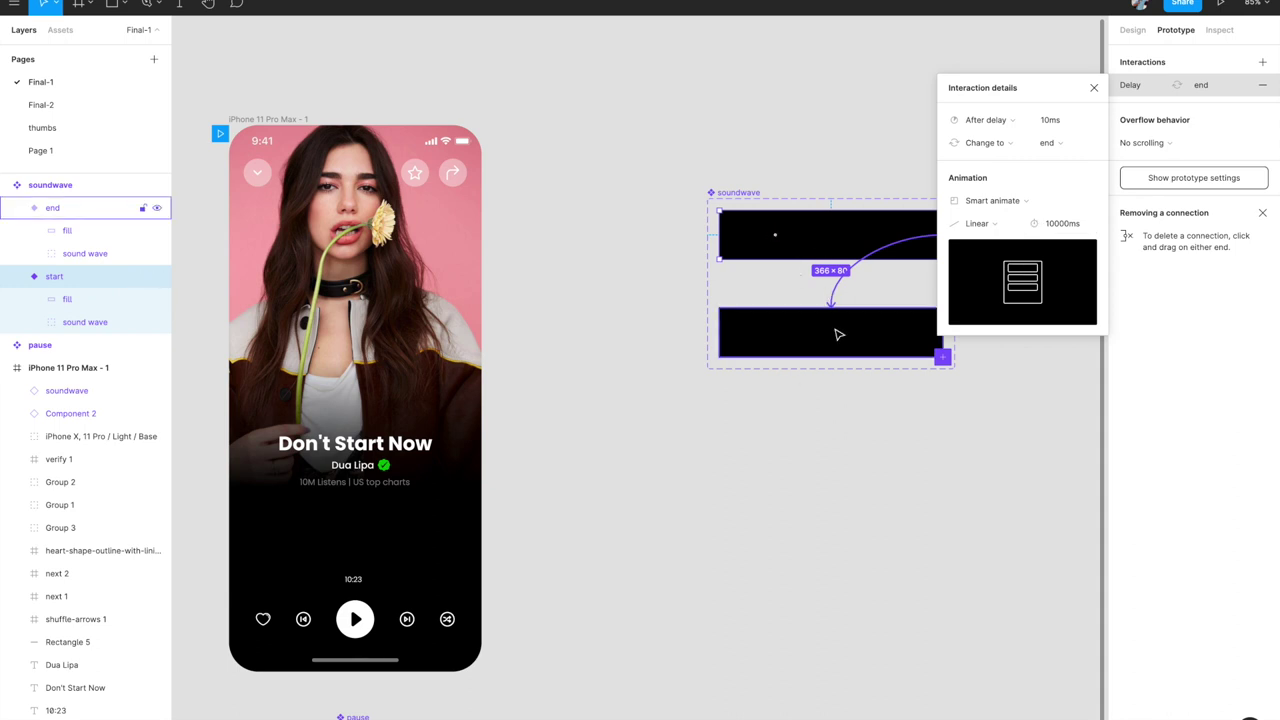
- Duplicate the soundwave's start variant and place the copy between the start and end variants, moving the end variant down for room
left_click(1093, 88)
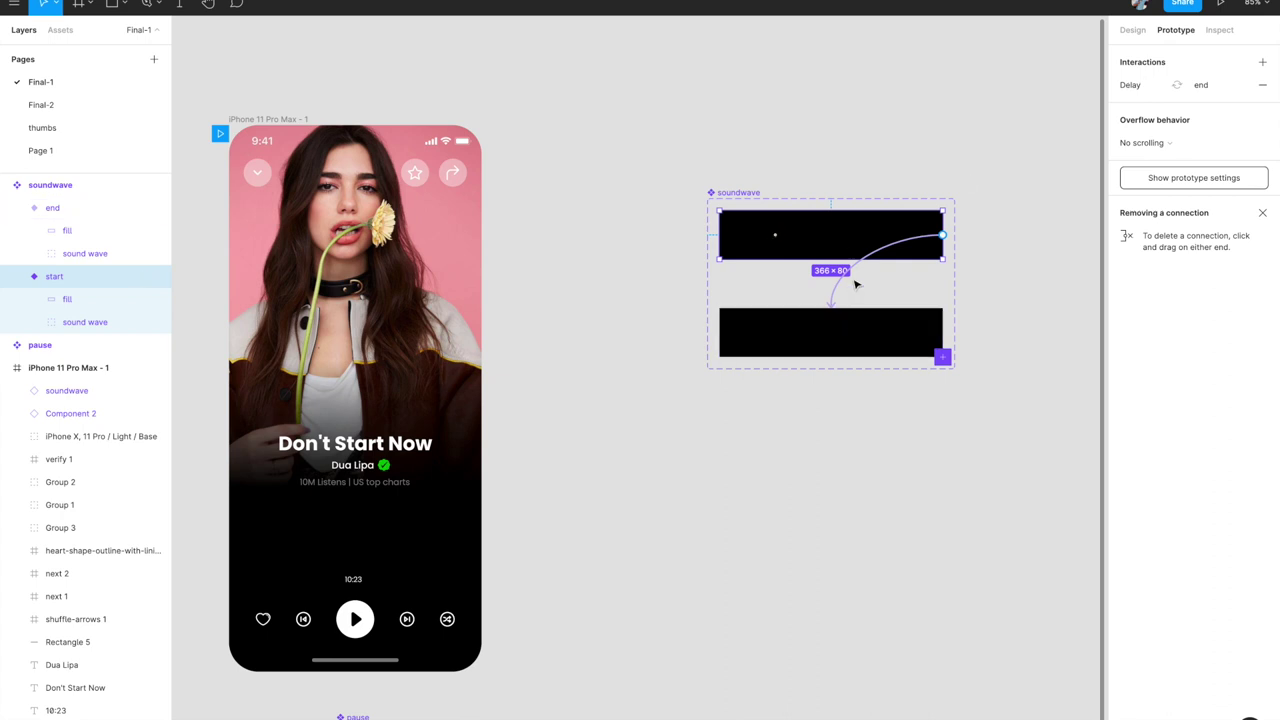
left_click(772, 327)
left_click(800, 245)
left_click(1133, 31)
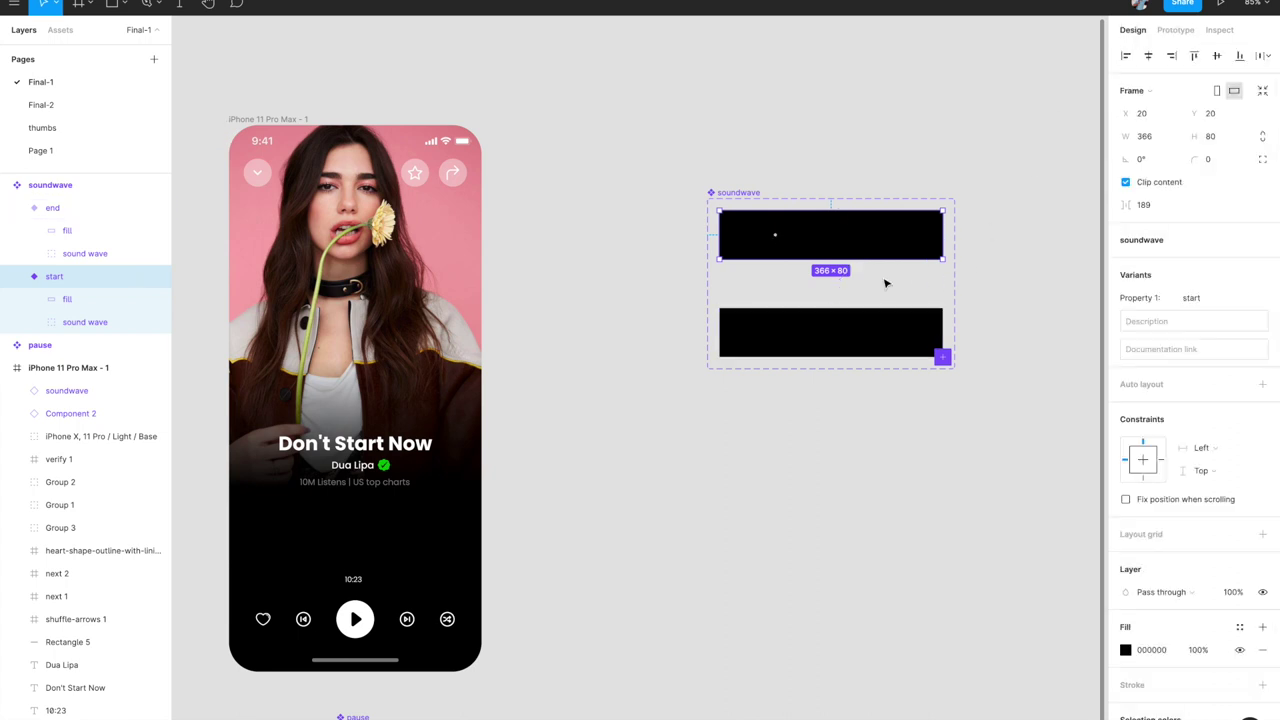
key("ctrl+d")
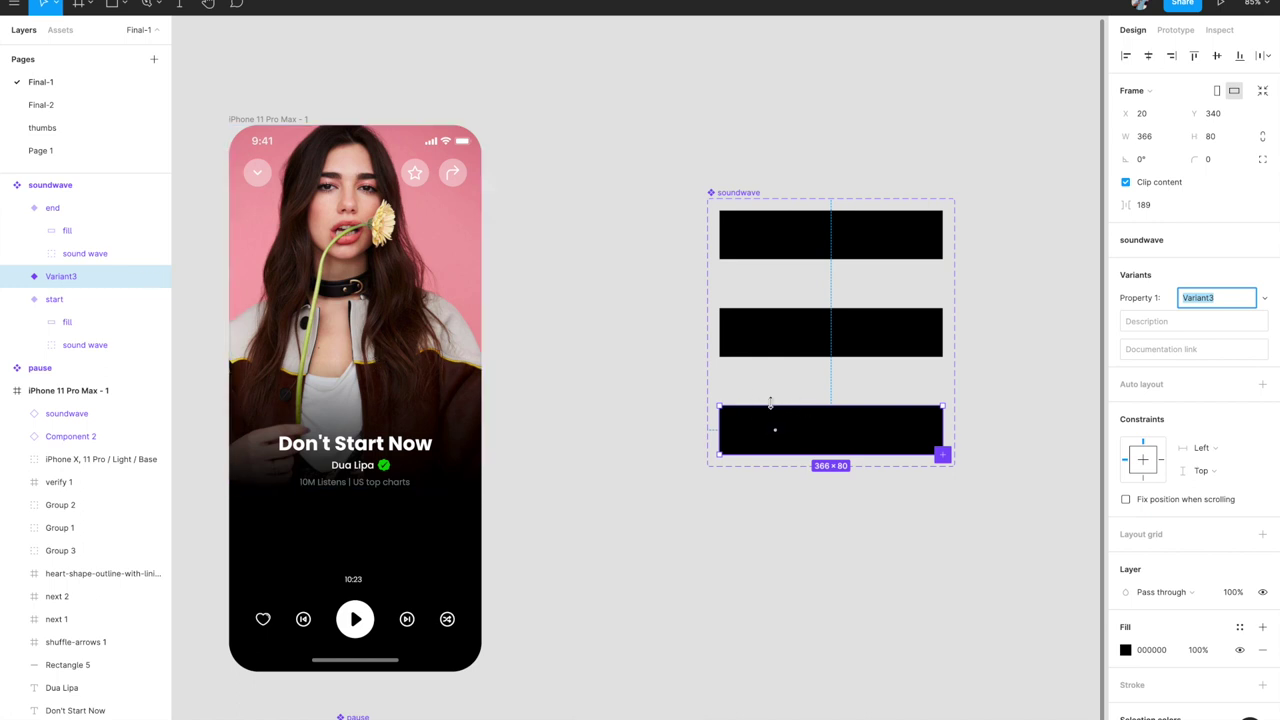
left_click_drag(800, 424, 797, 286)
left_click_drag(766, 343, 768, 433)
left_click(788, 297)
left_click_drag(790, 298, 766, 320)
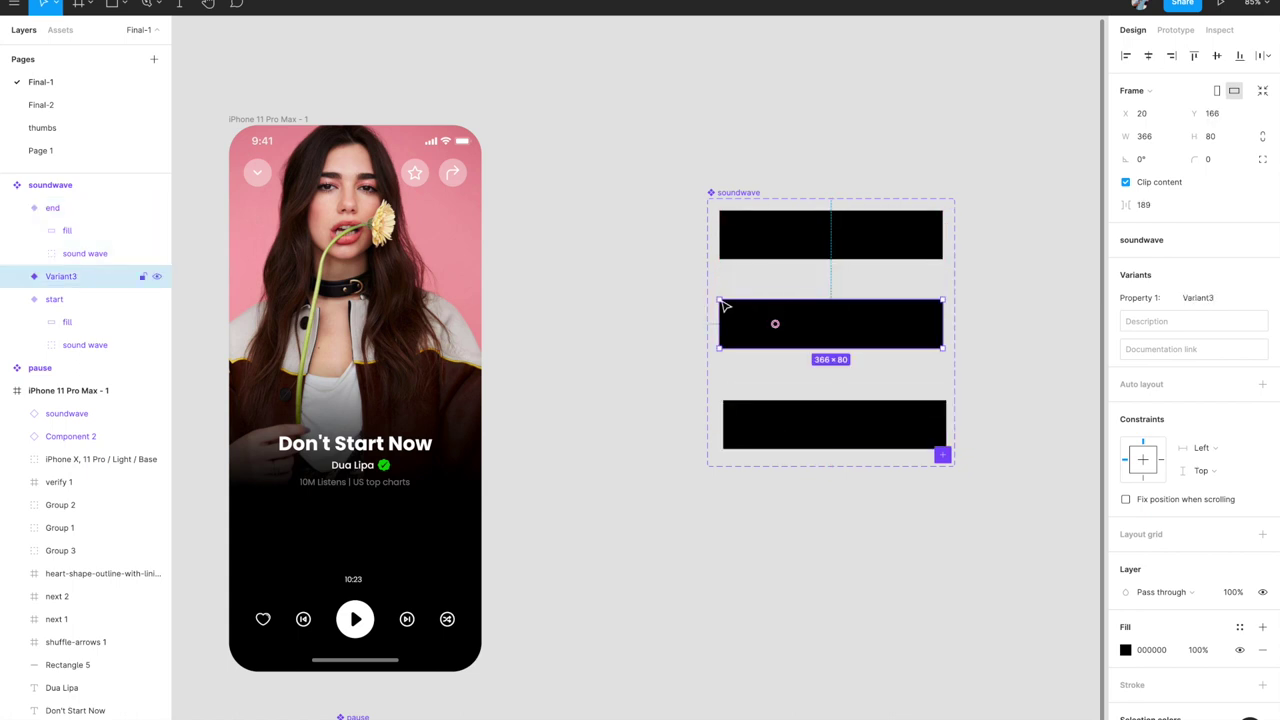
- Rename the duplicated soundwave variant as middle
double_click(71, 280)
type("me")
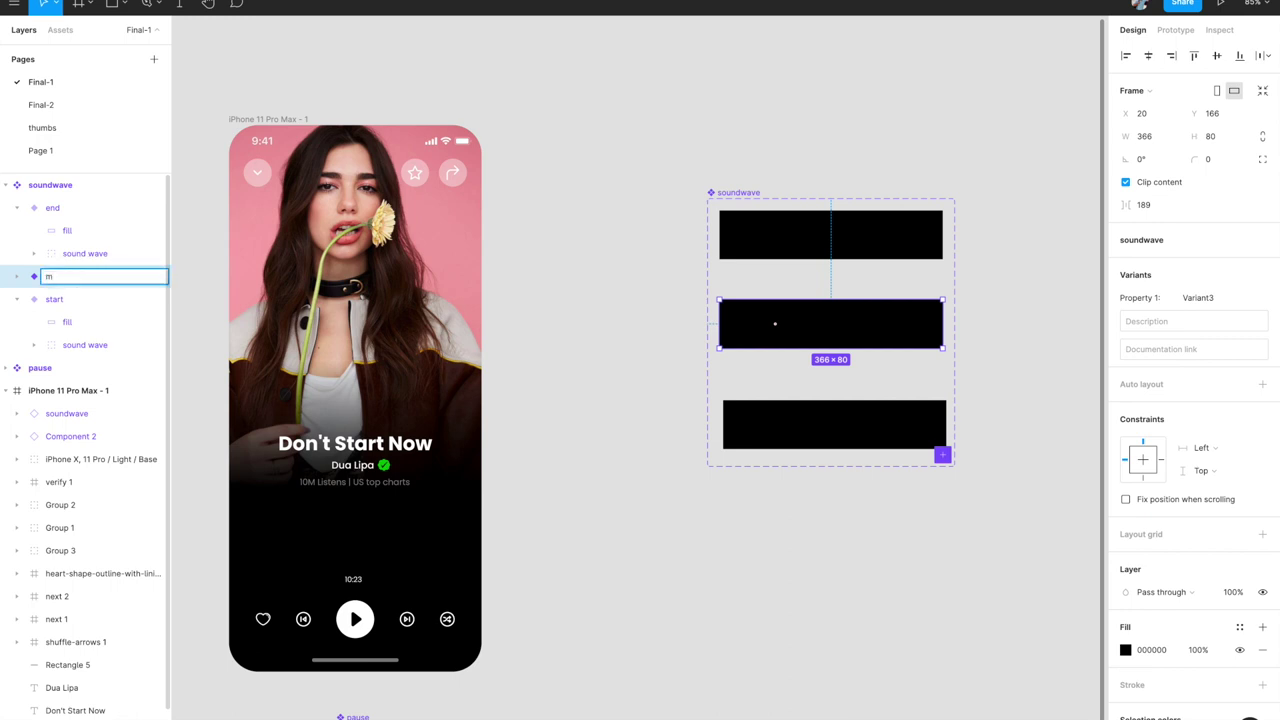
key("Return")
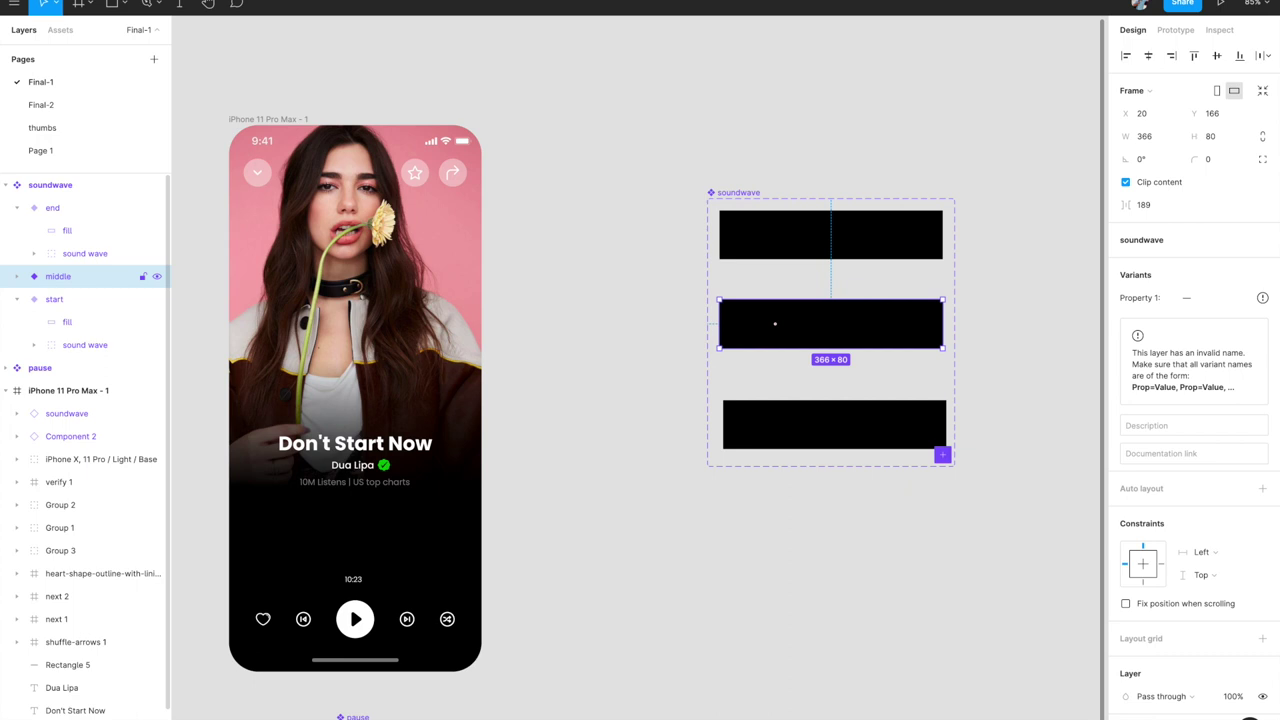
- Center the middle variant's sound wave group horizontally within its frame
left_click(865, 249)
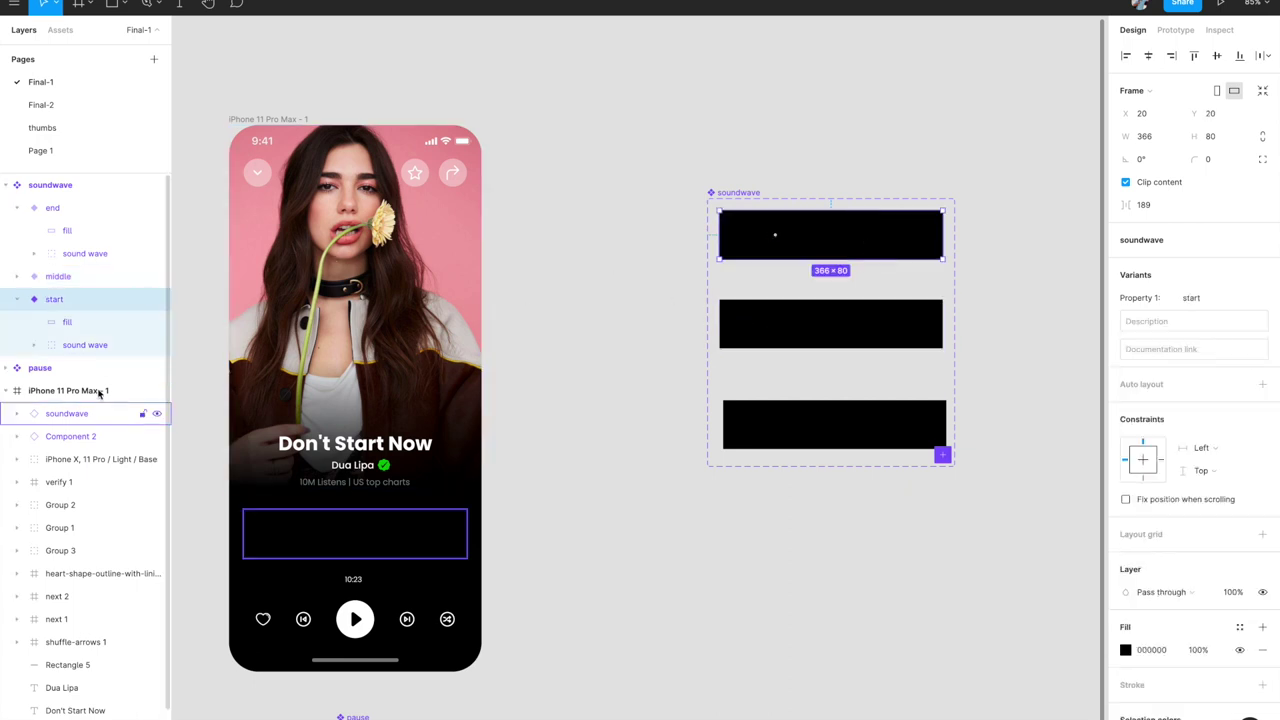
left_click(86, 344)
scroll(857, 314, "right", 3)
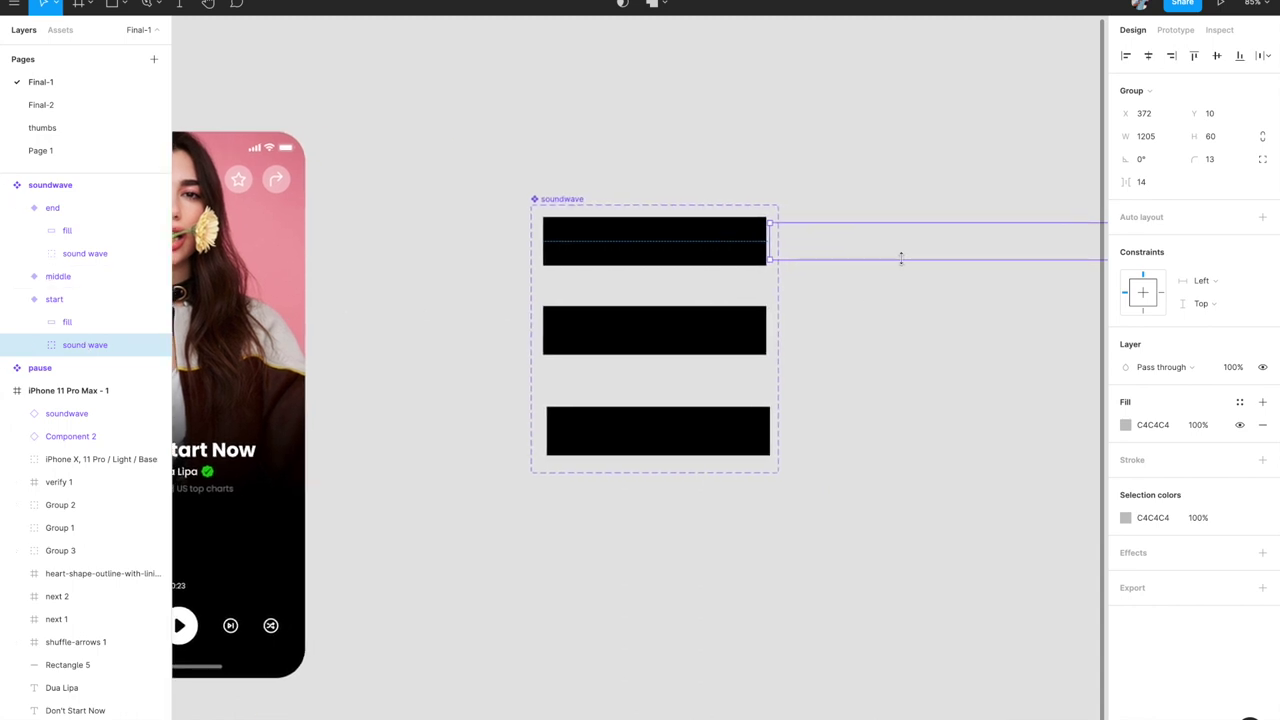
scroll(903, 257, "down", 3)
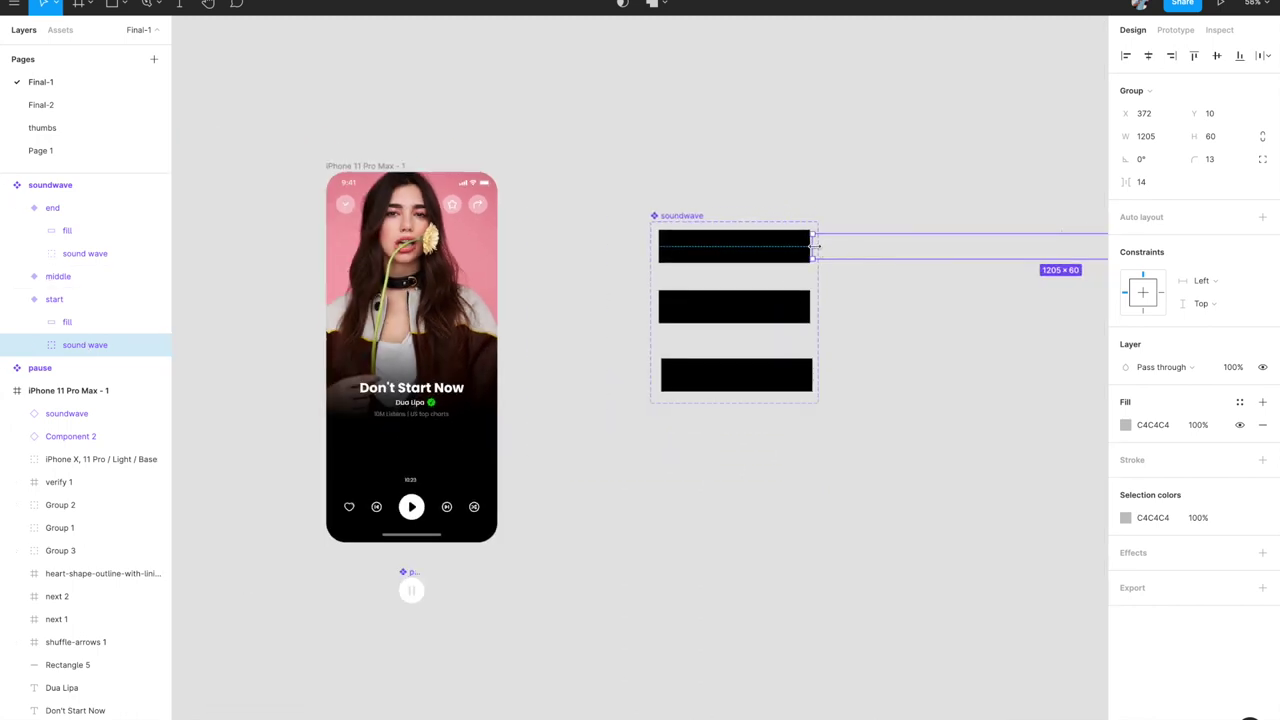
left_click(694, 306)
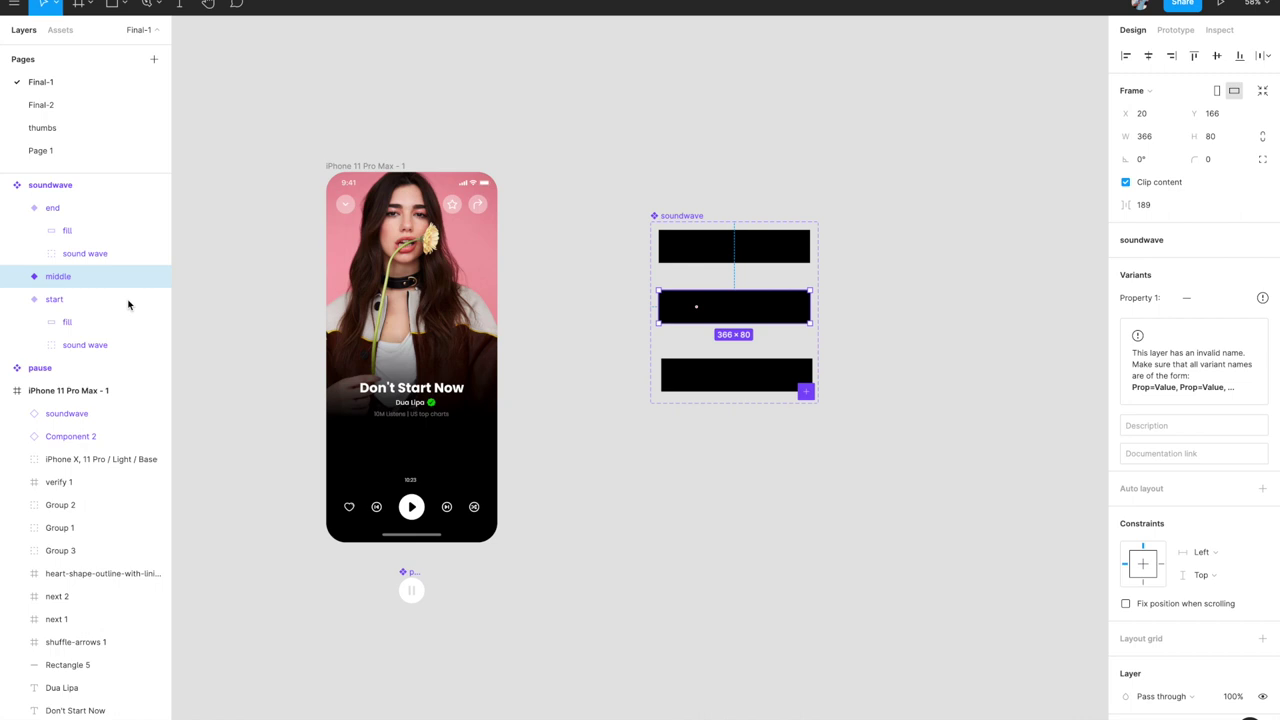
left_click(14, 277)
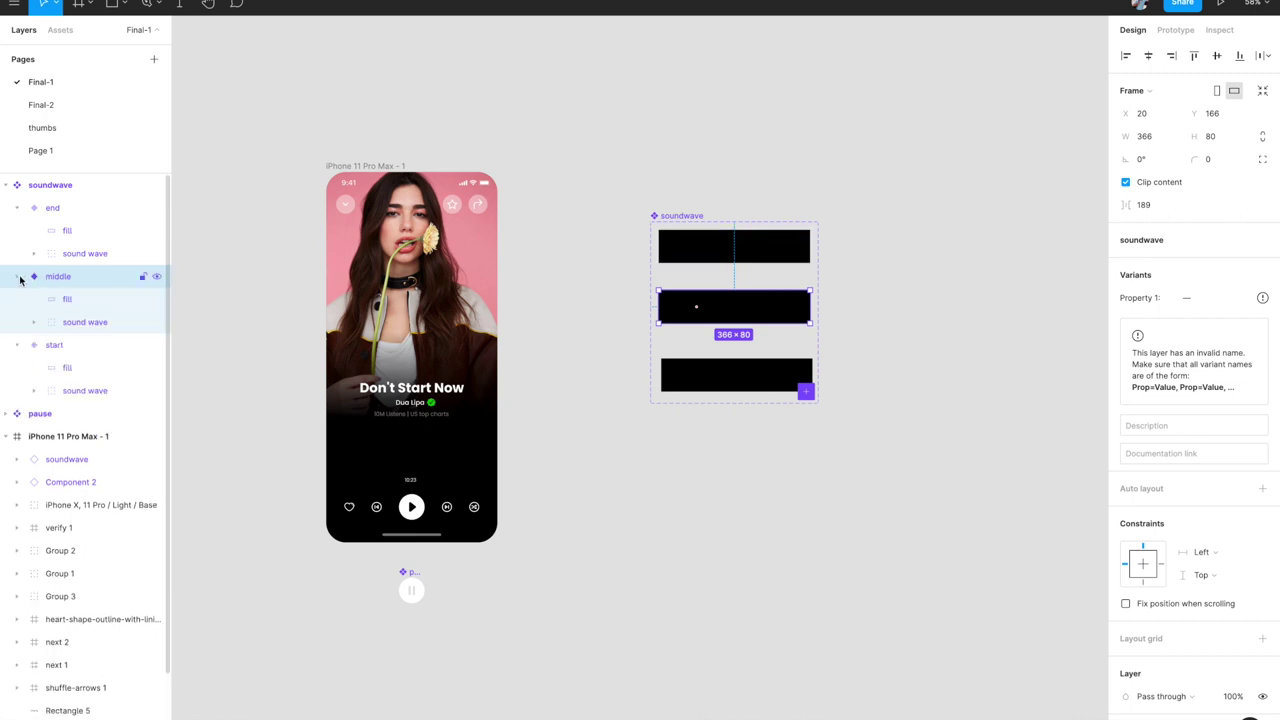
left_click(85, 321)
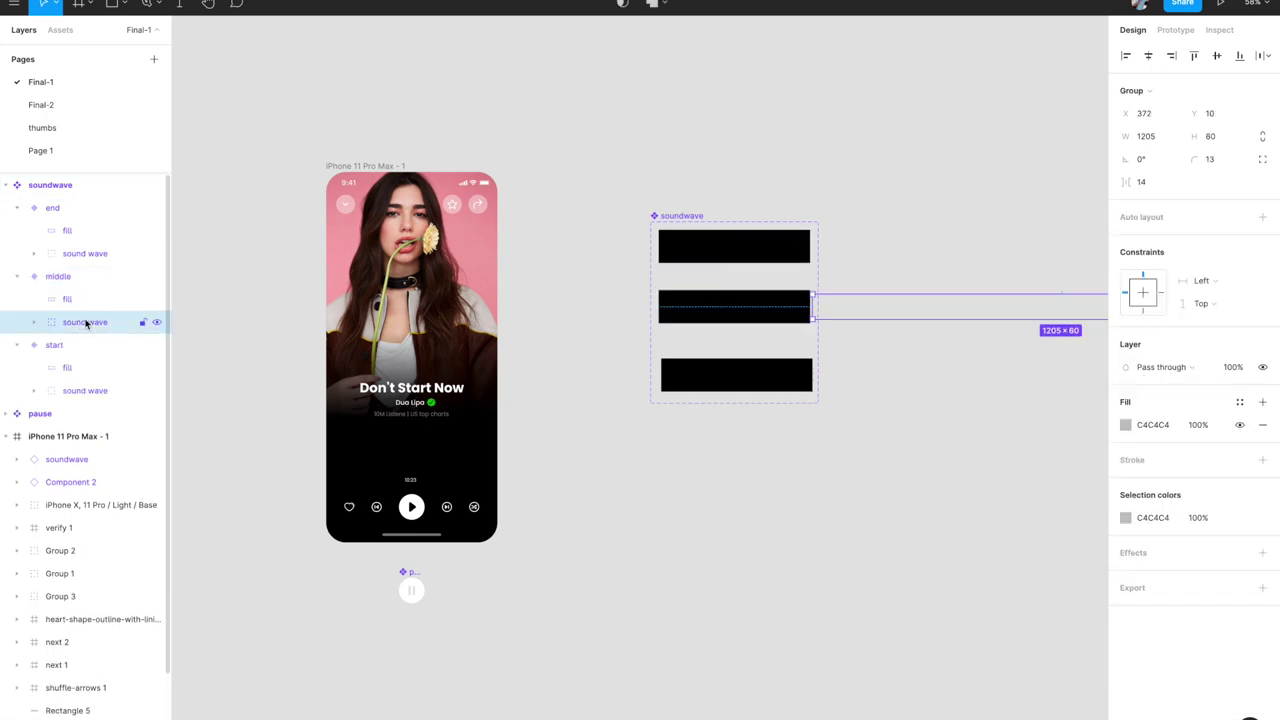
left_click(1148, 56)
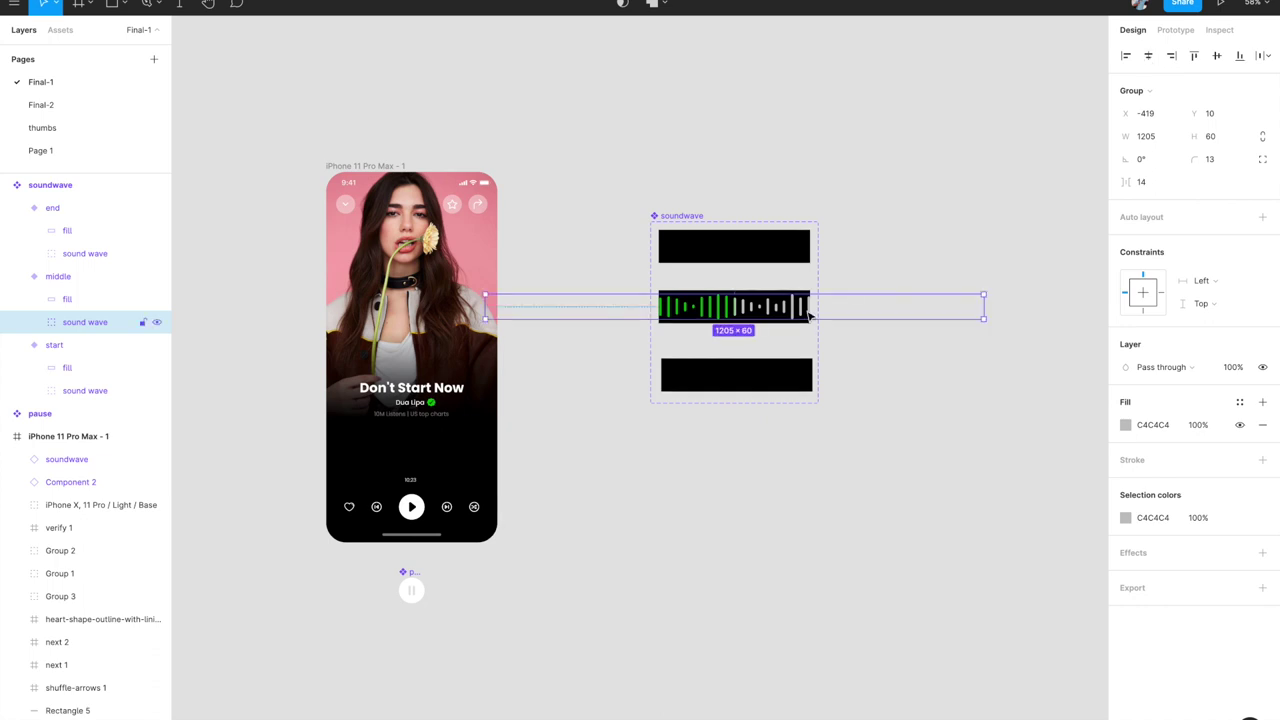
- Compare the centered wave with the position of the end variant's sound wave group
scroll(808, 312, "up", 3)
scroll(808, 312, "up", 1)
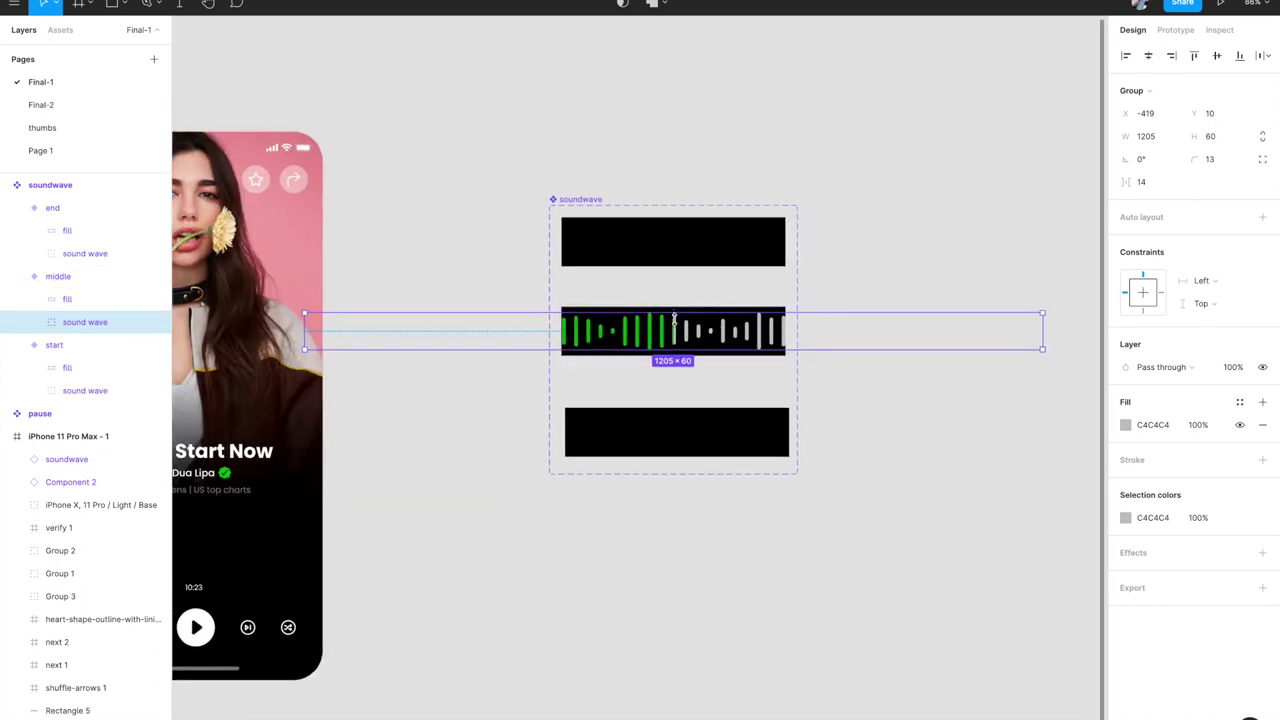
left_click(650, 422)
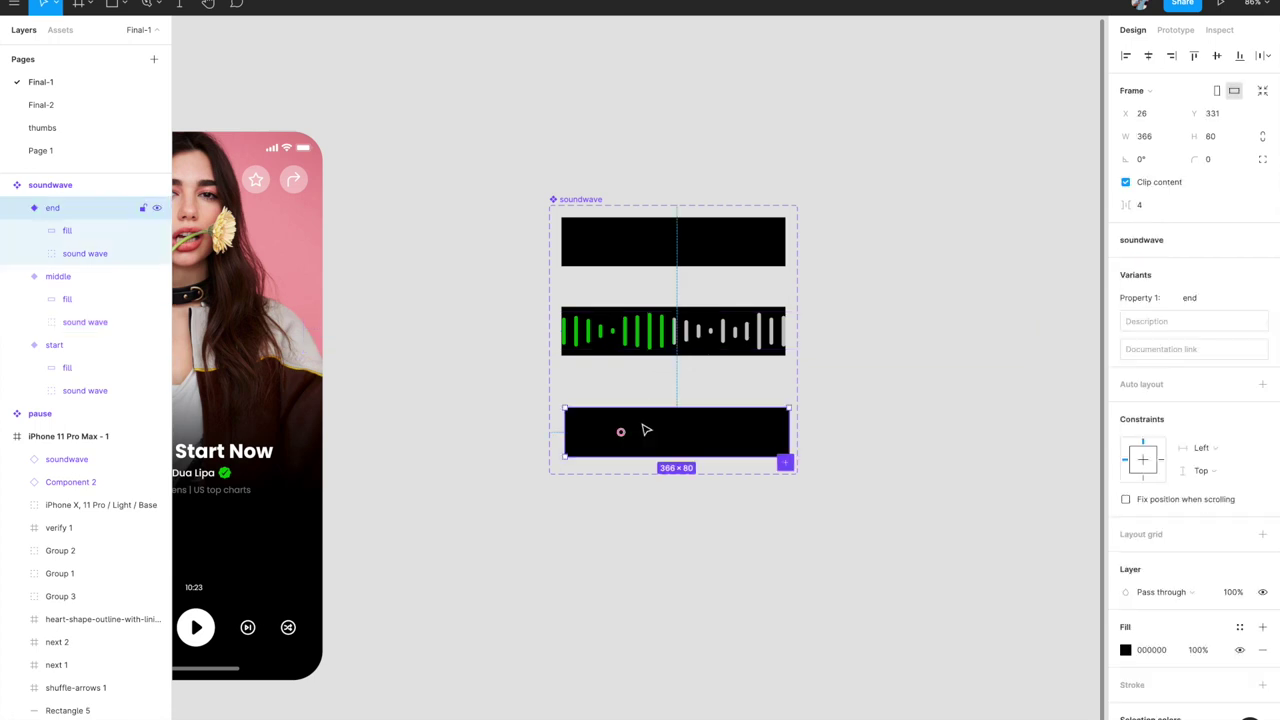
left_click(72, 253)
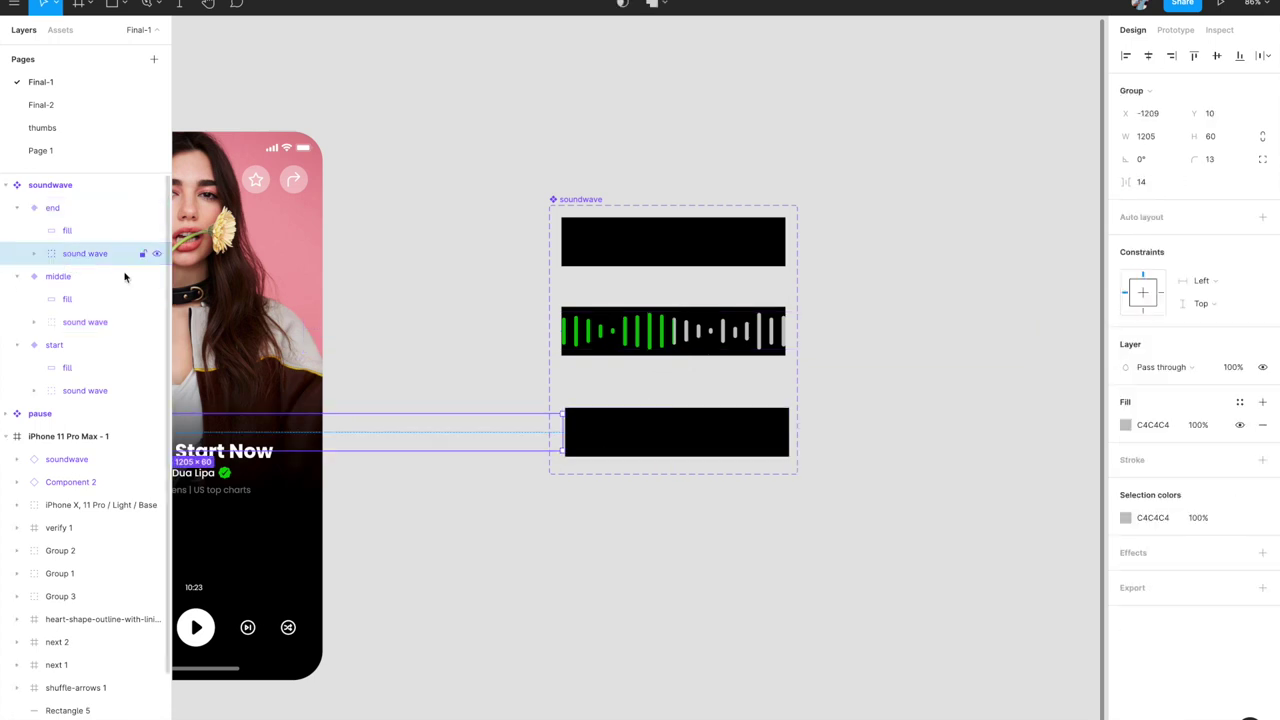
scroll(474, 506, "down", 3)
scroll(531, 466, "up", 5)
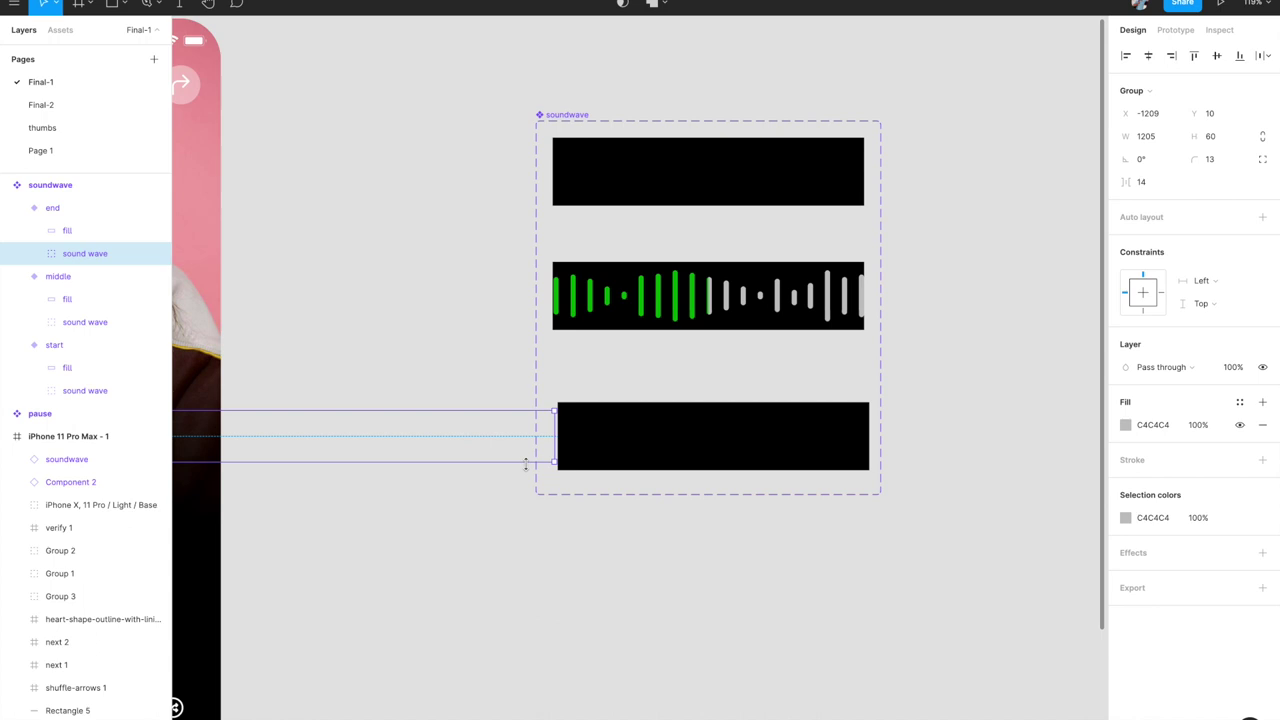
scroll(600, 300, "right", 2)
- Delete the start variant's After delay connection to the end variant
left_click(651, 205)
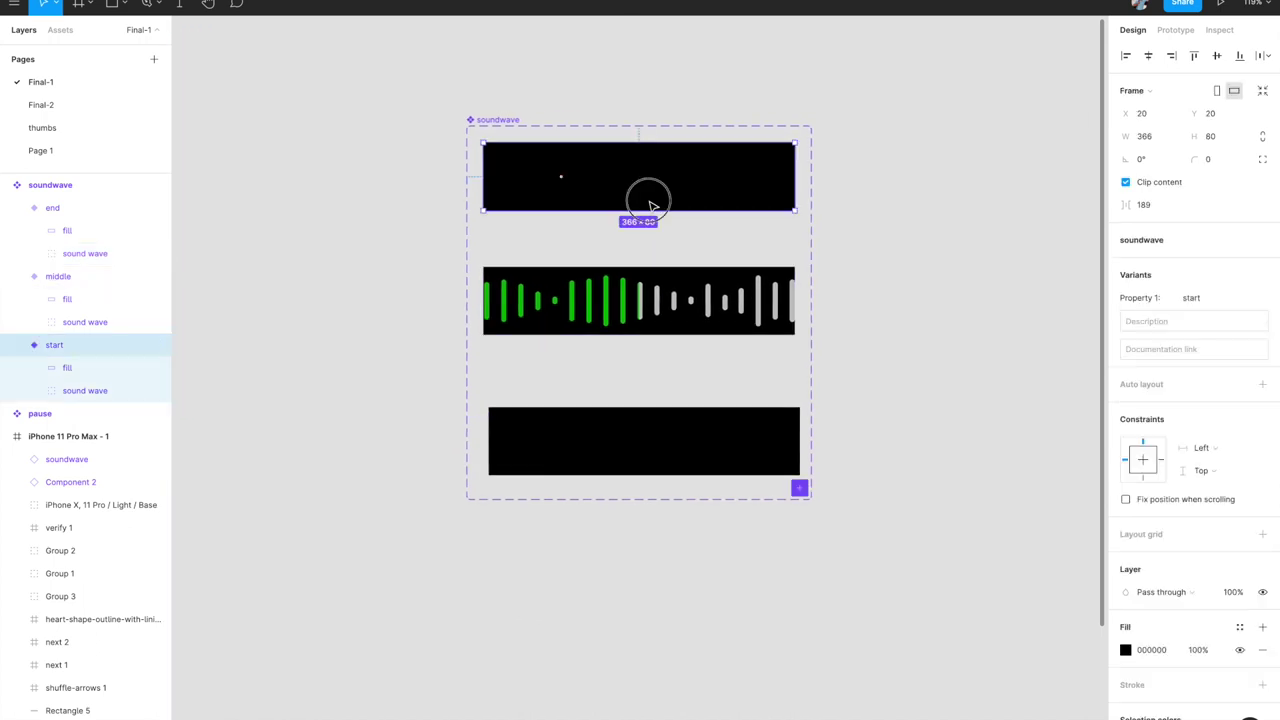
left_click(1176, 31)
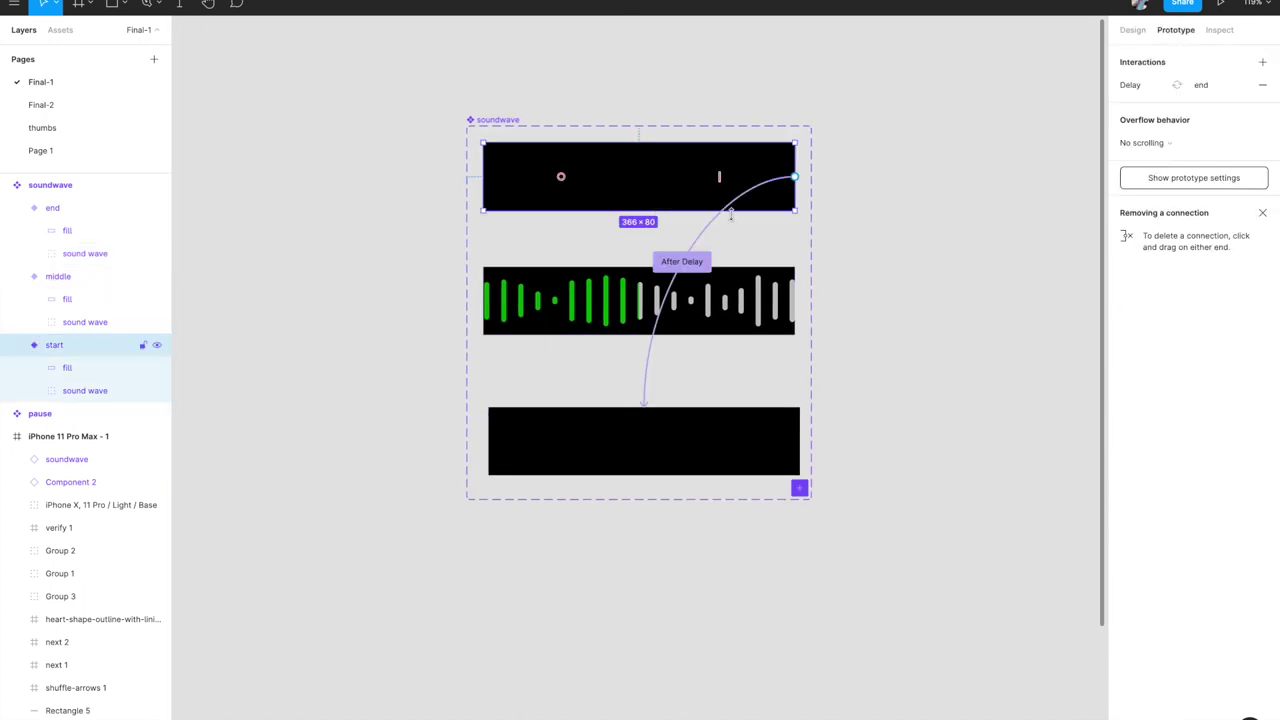
left_click(692, 251)
key("Delete")
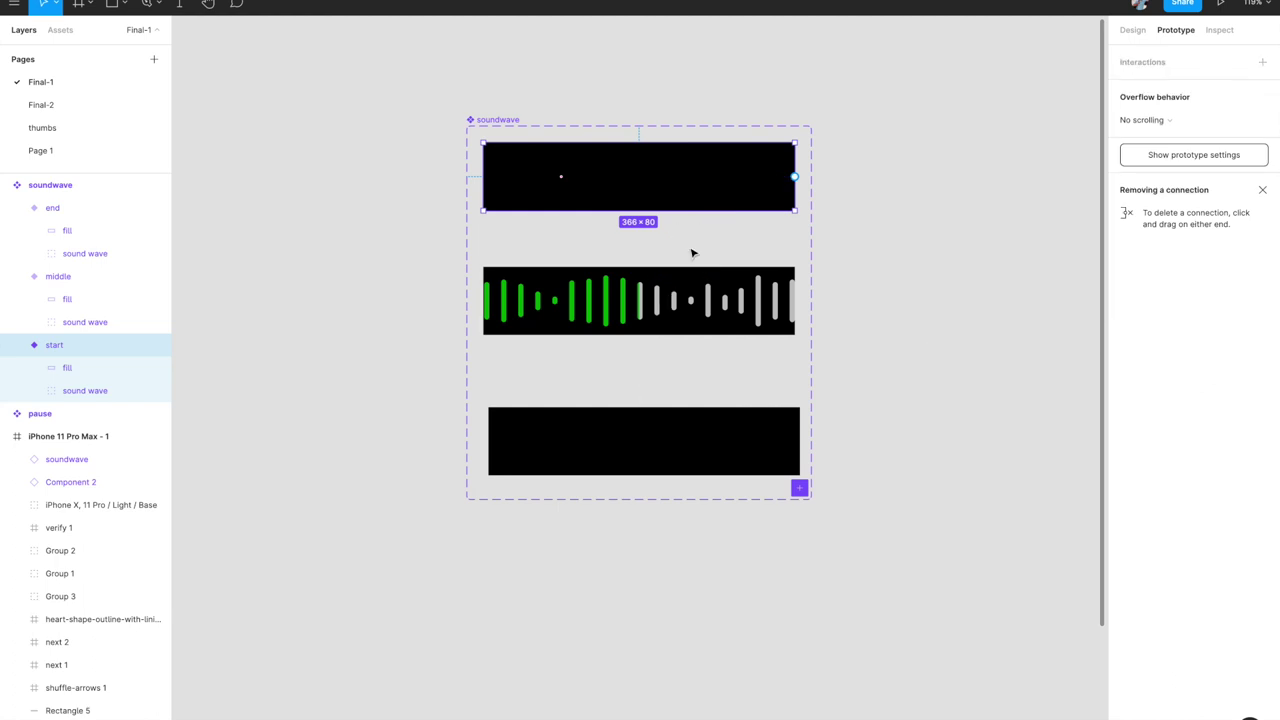
- Connect the start variant to the middle variant with an After delay interaction of 10 ms
left_click_drag(796, 178, 729, 277)
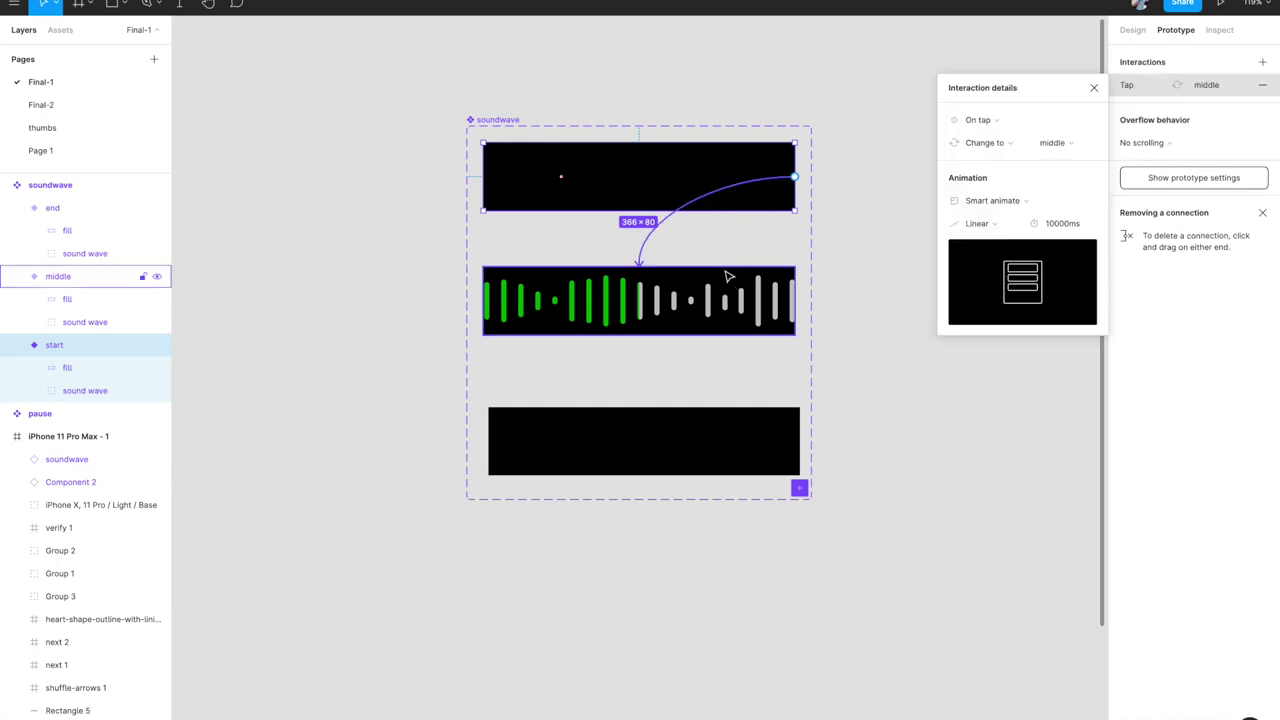
left_click(1007, 124)
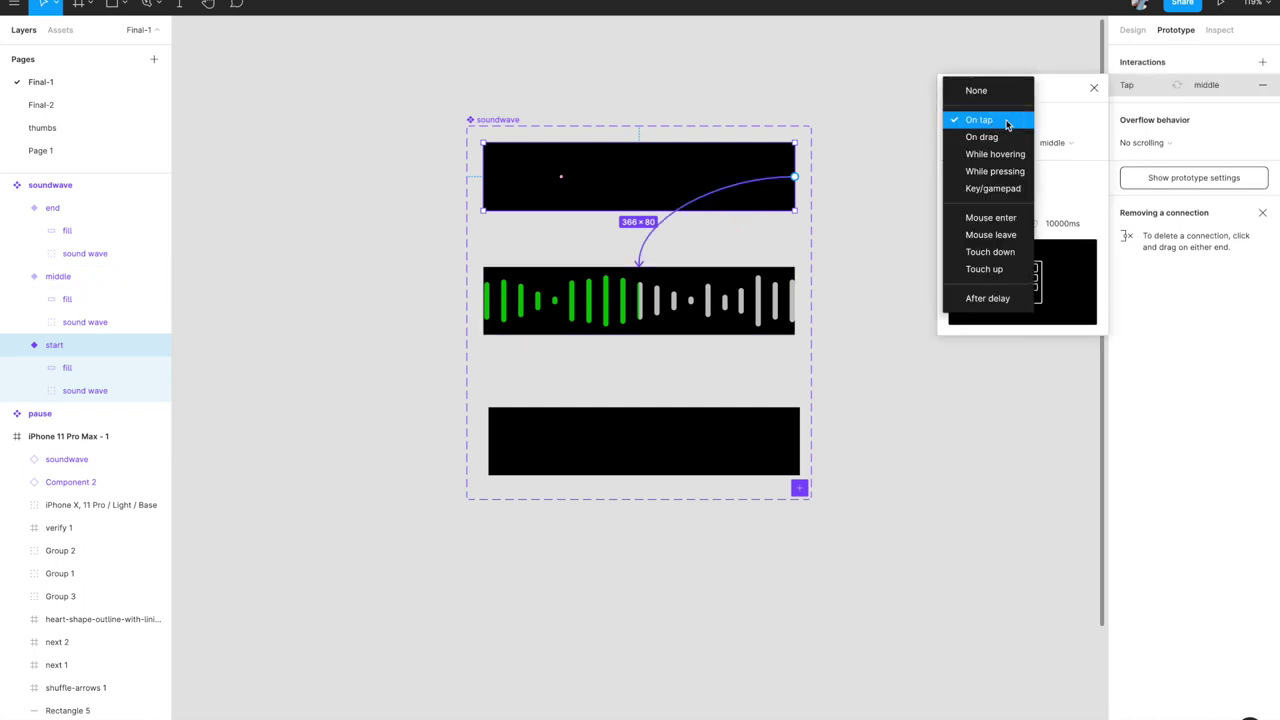
left_click(956, 300)
left_click(1052, 124)
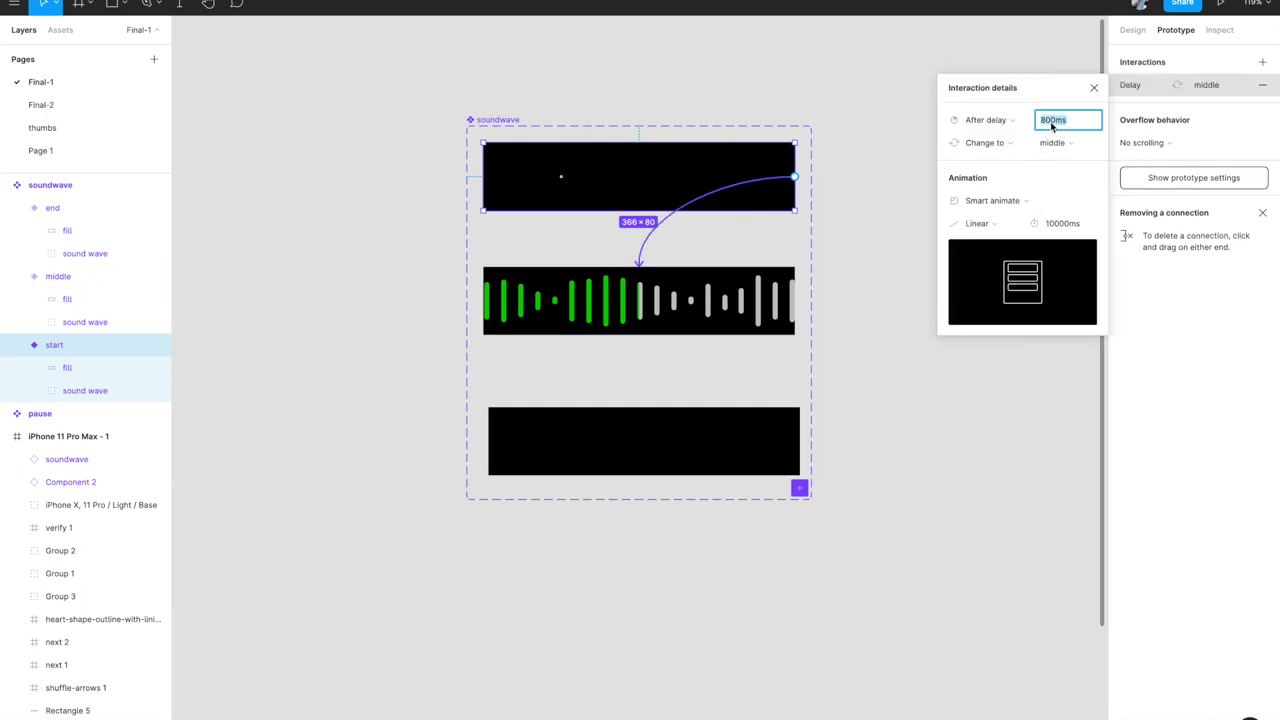
type("10")
left_click(900, 195)
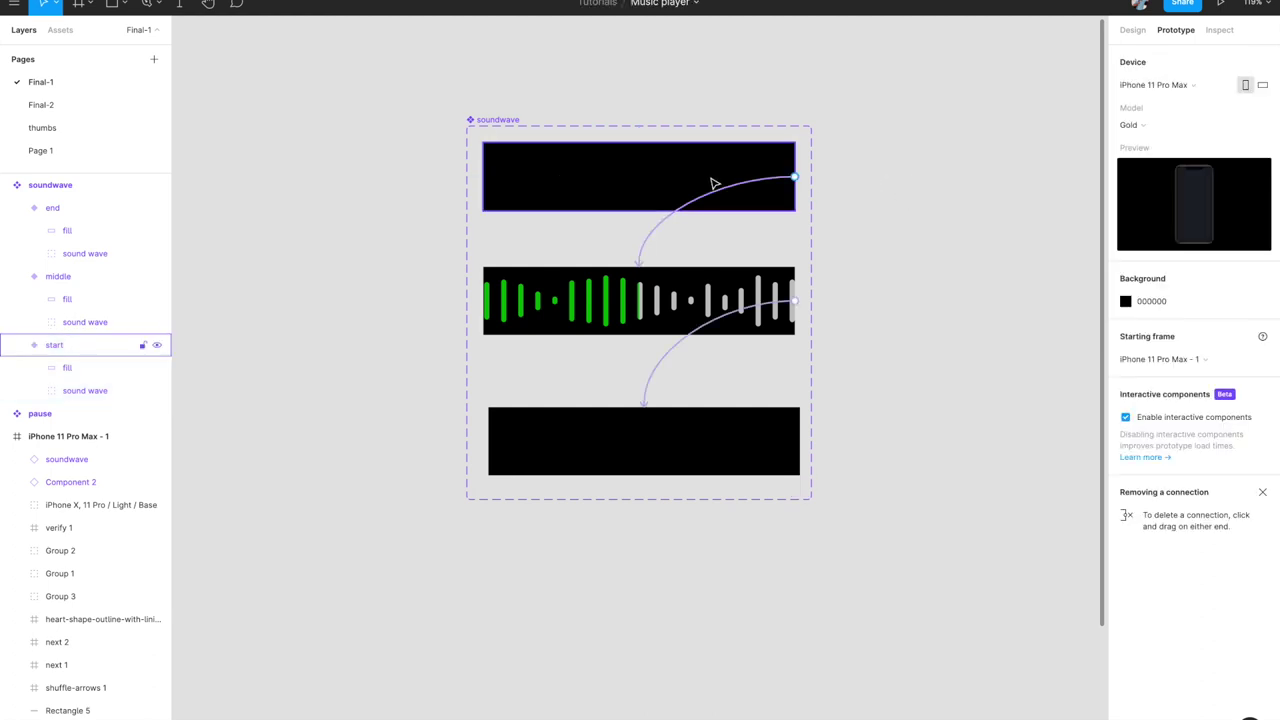
- Review the middle variant's After delay interaction to the end variant and play the prototype
left_click(731, 319)
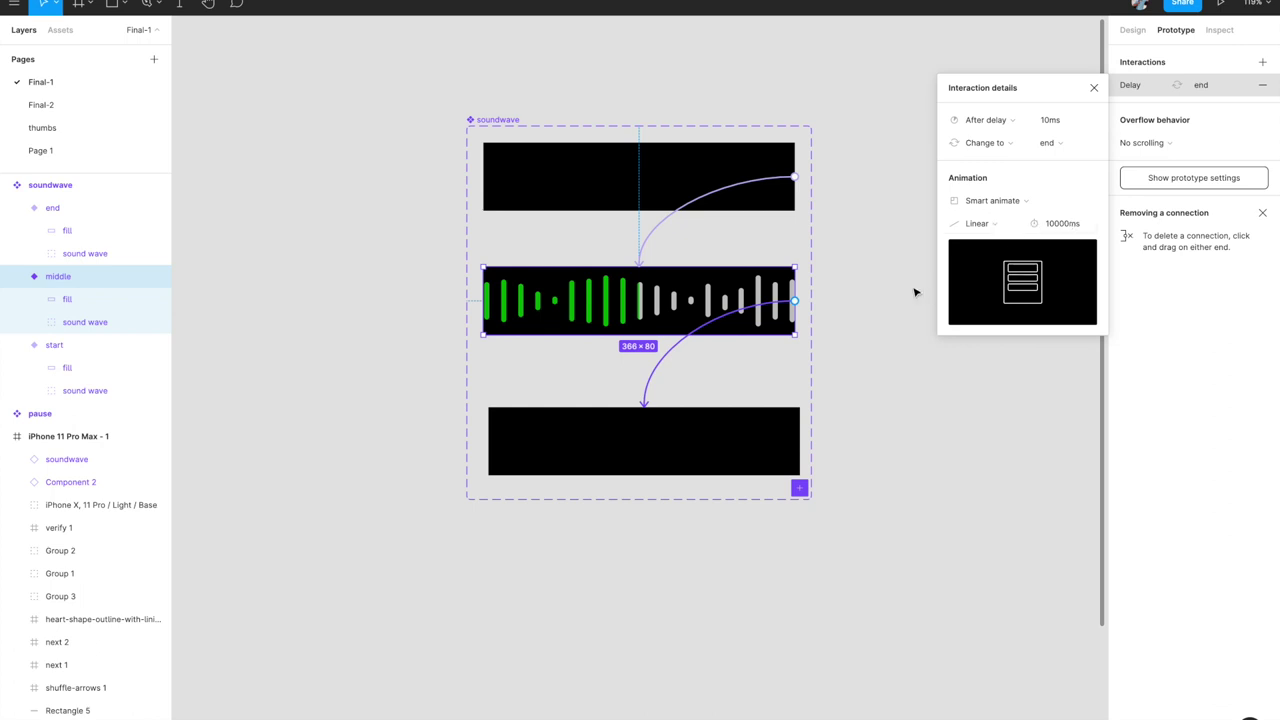
left_click(1094, 87)
scroll(914, 250, "down", 5)
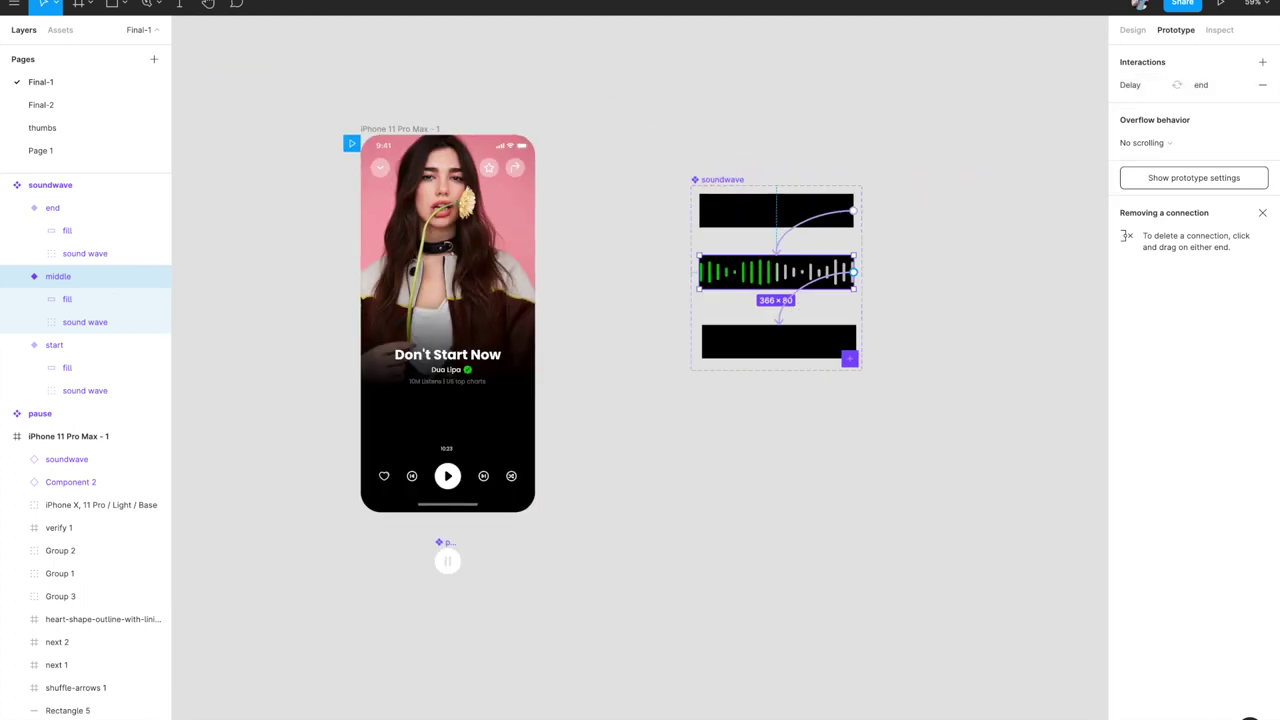
left_click(1220, 4)
scroll(731, 350, "up", 1)
scroll(731, 350, "right", 1)
scroll(731, 350, "up", 3)
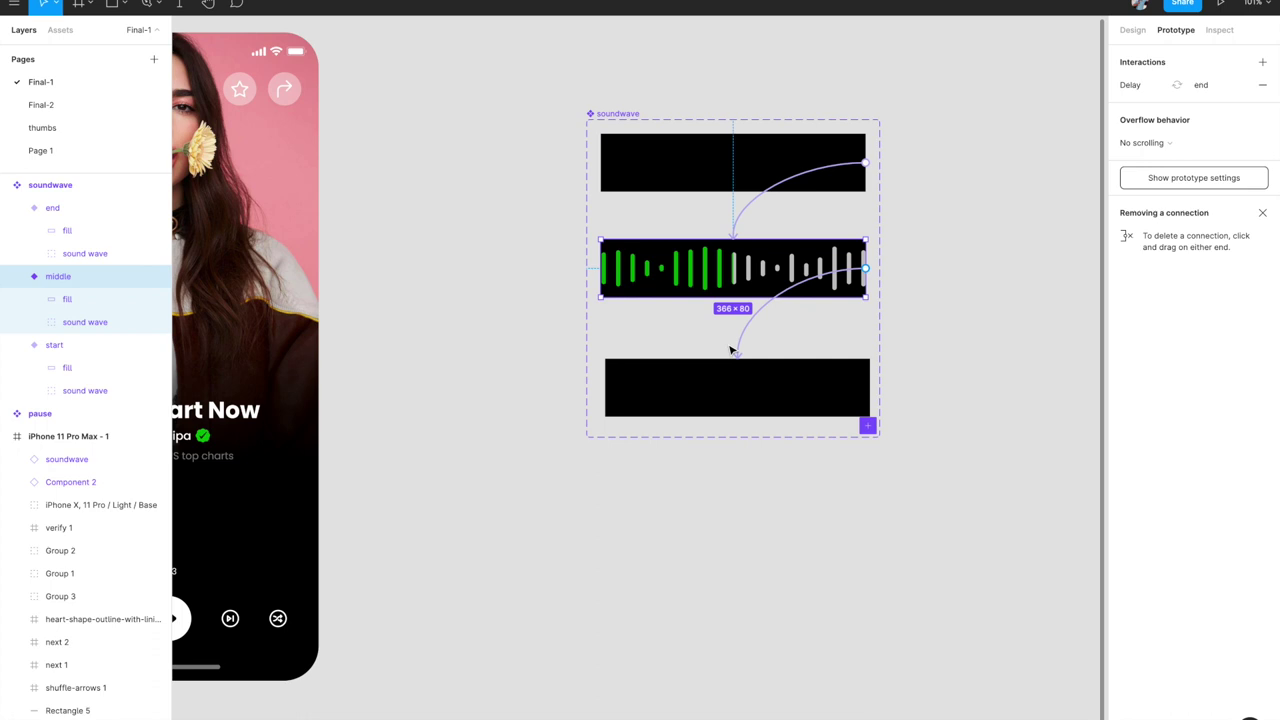
scroll(743, 336, "down", 3)
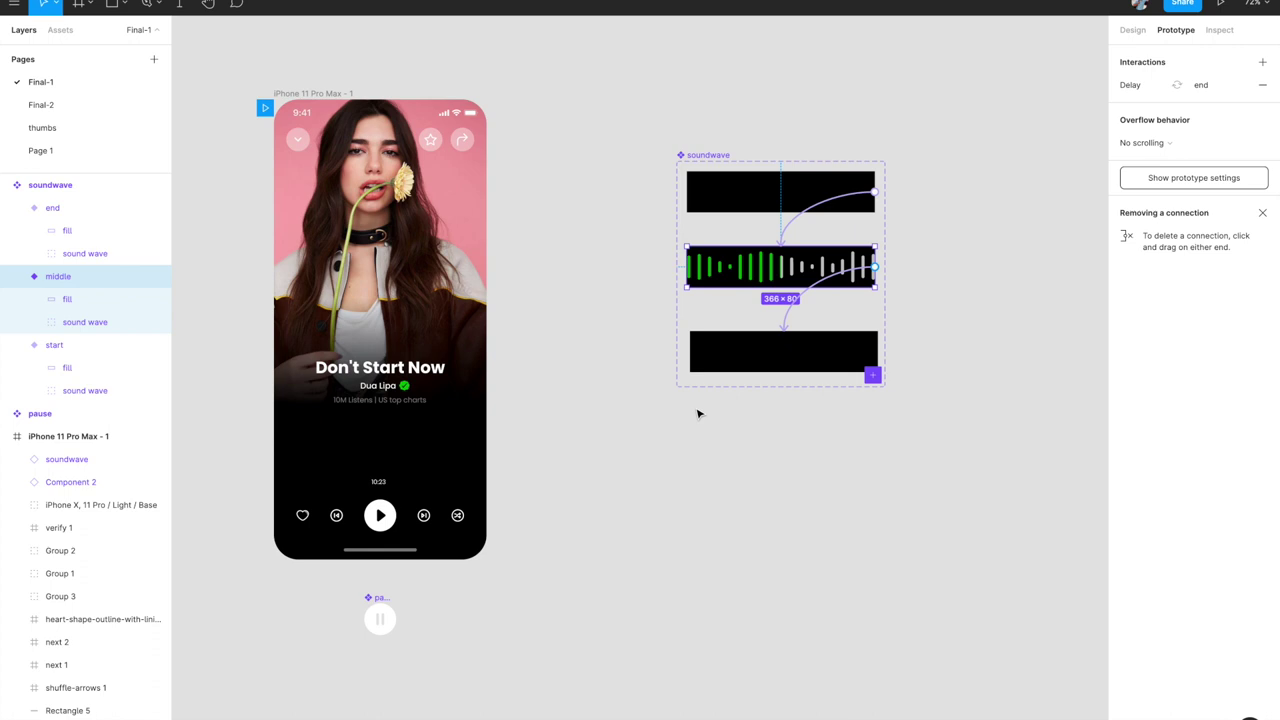
scroll(711, 410, "left", 3)
scroll(711, 410, "down", 1)
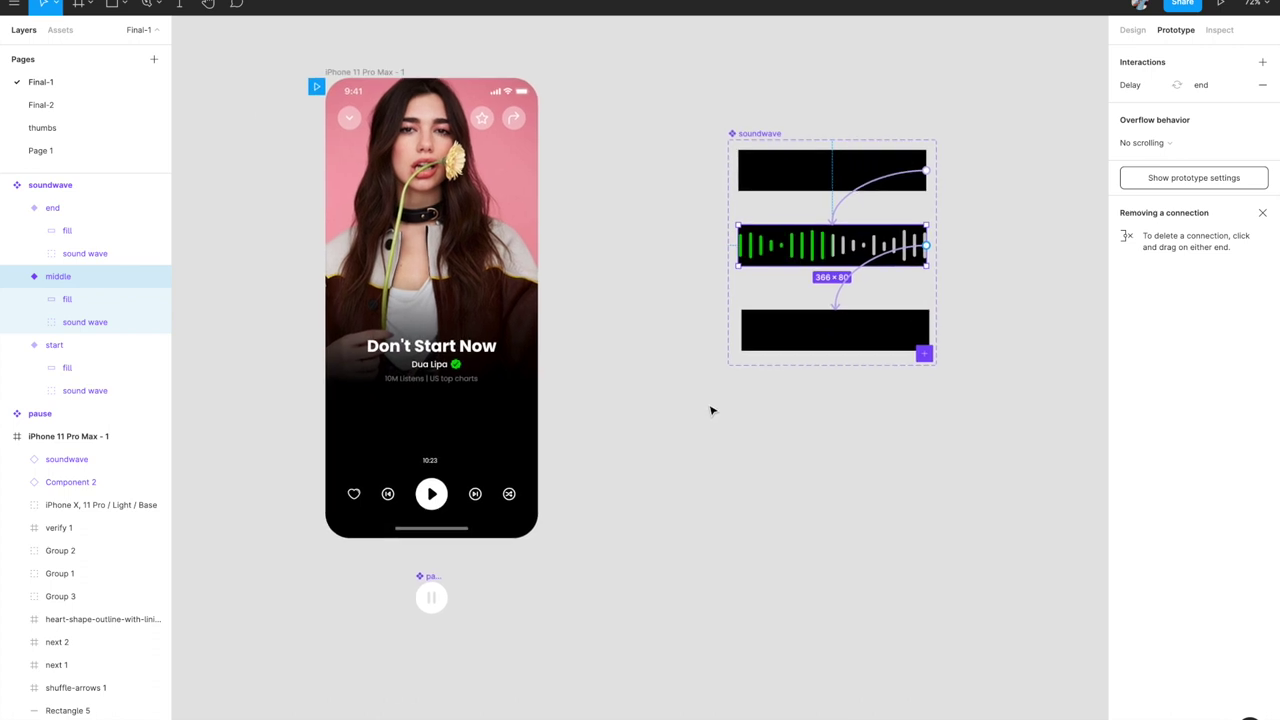
scroll(523, 406, "left", 2)
scroll(523, 406, "down", 1)
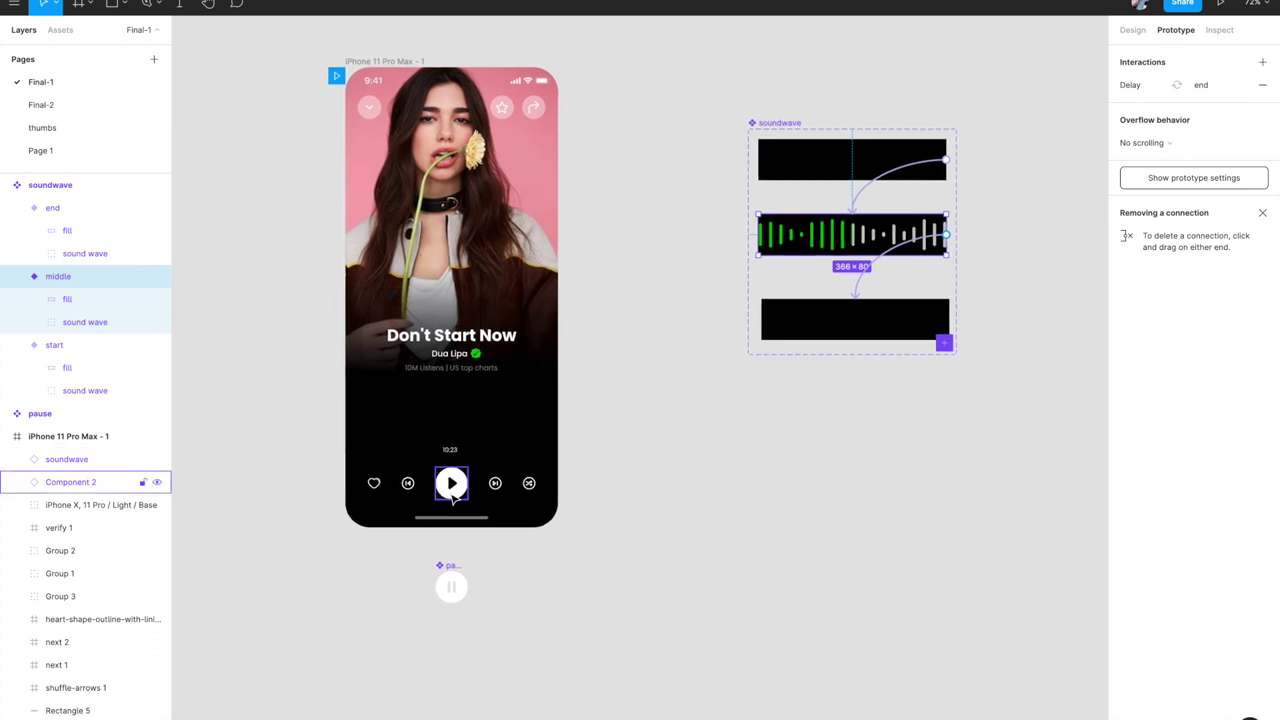
scroll(453, 495, "up", 3)
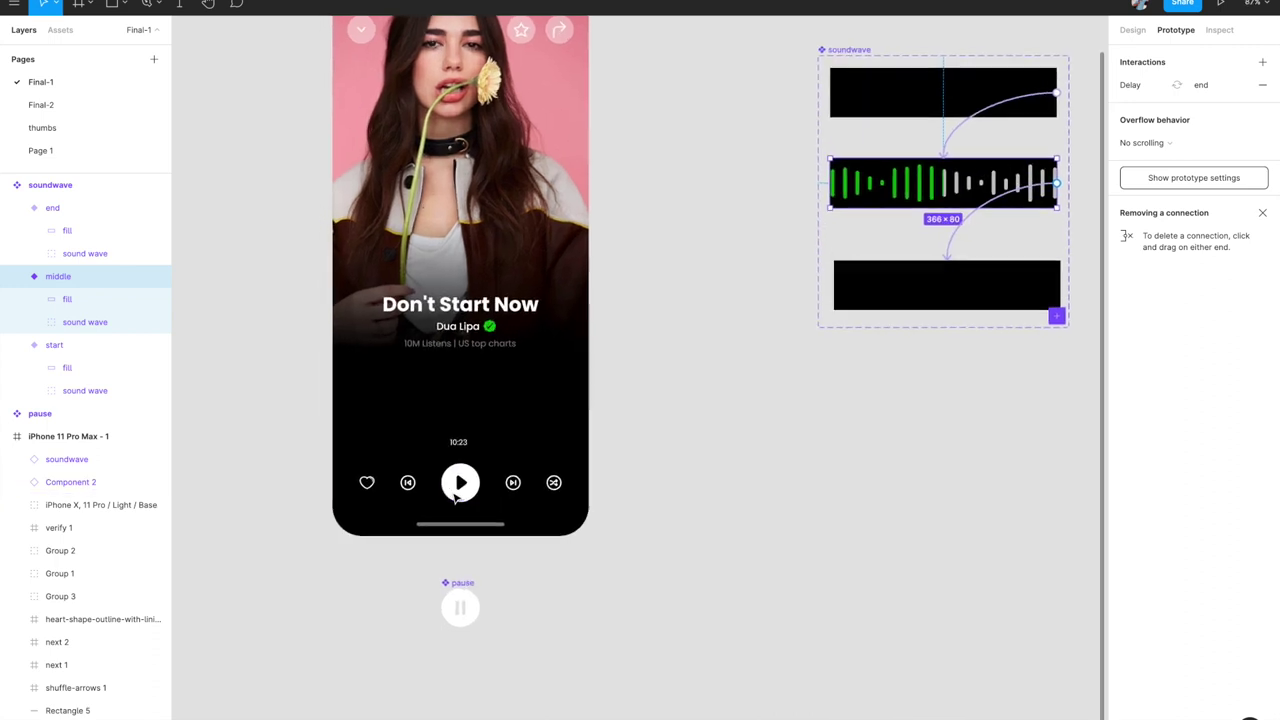
scroll(455, 497, "down", 5)
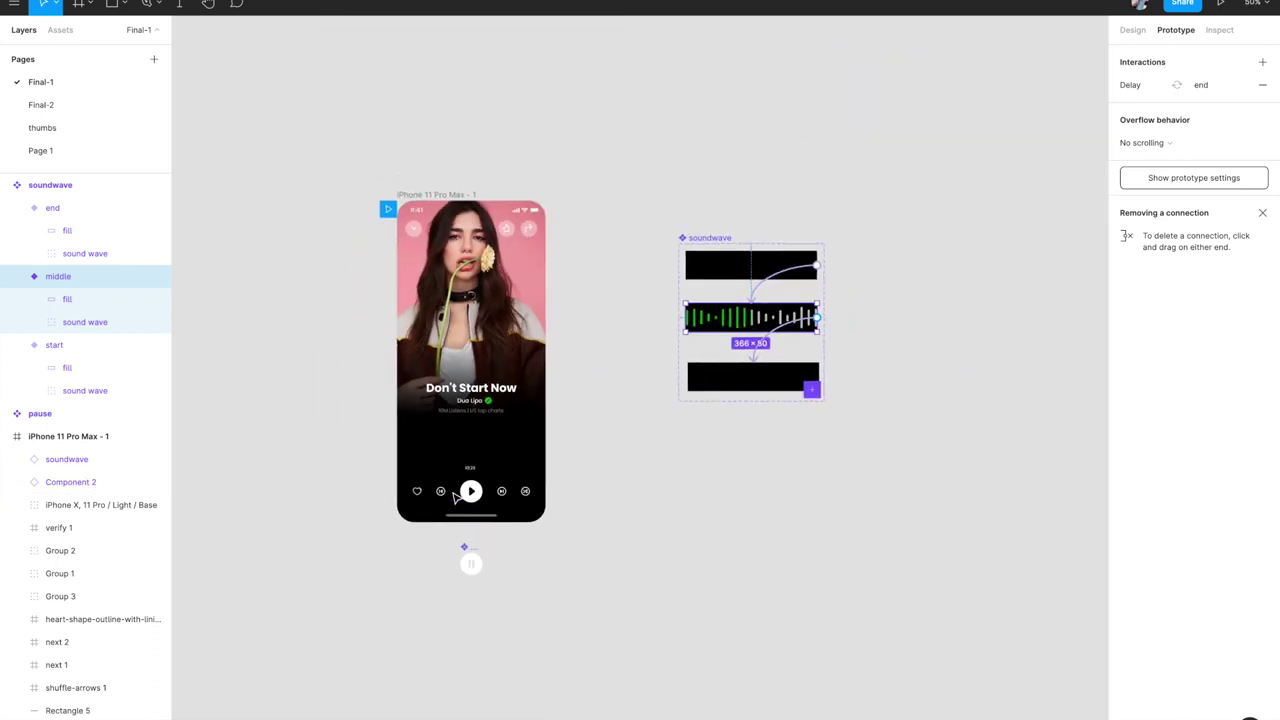
scroll(455, 497, "up", 3)
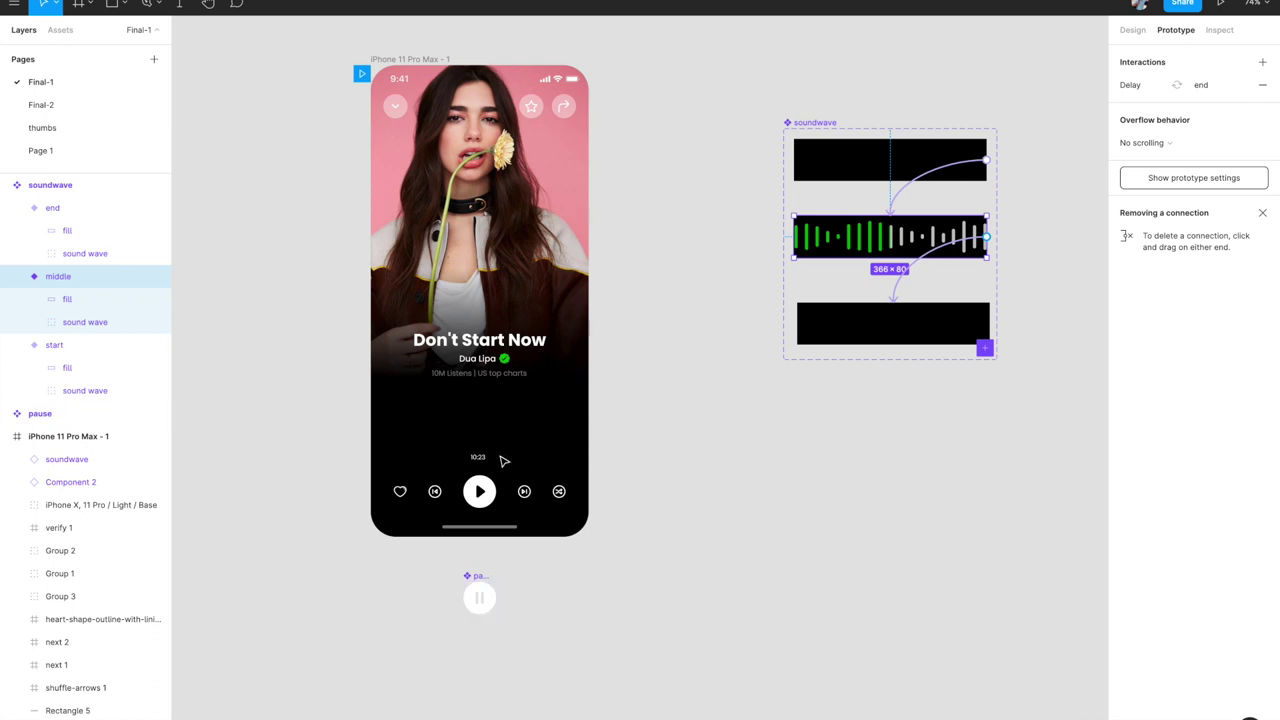
scroll(588, 459, "down", 3)
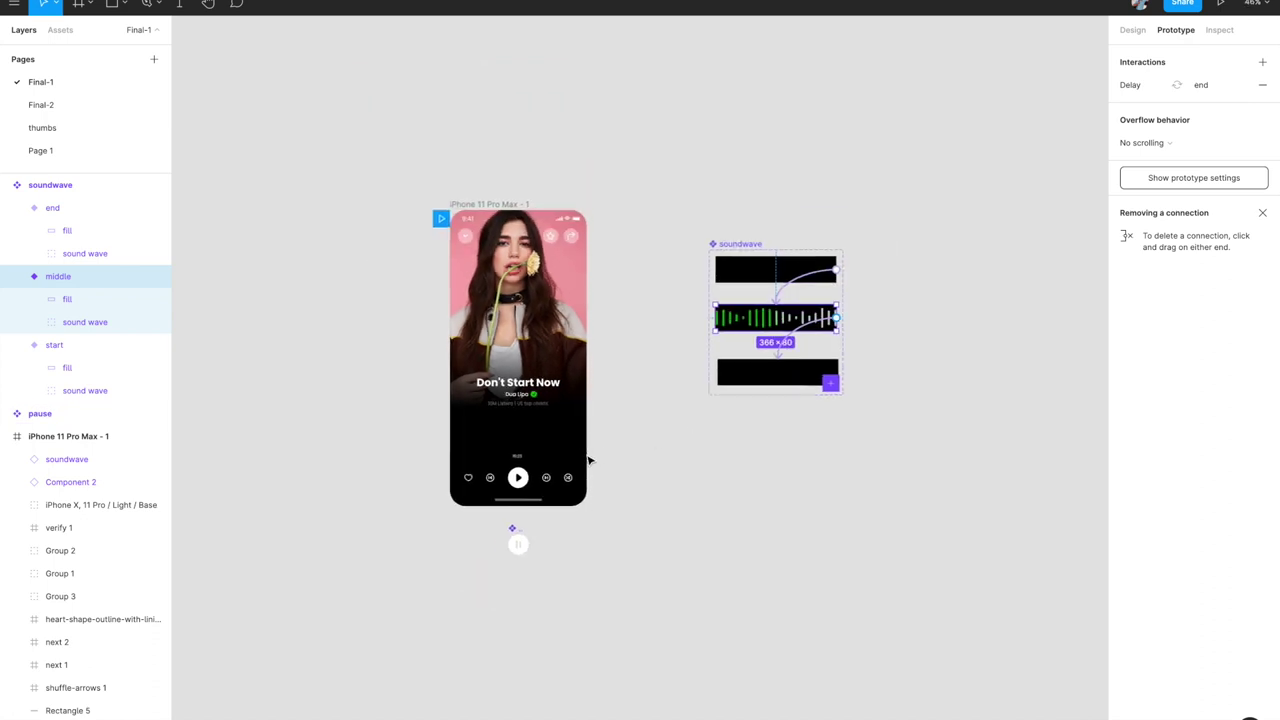
- Move the soundwave component set farther to the right of the phone frame
left_click_drag(708, 224, 1062, 192)
left_click(765, 201)
scroll(765, 201, "down", 2)
scroll(765, 201, "right", 3)
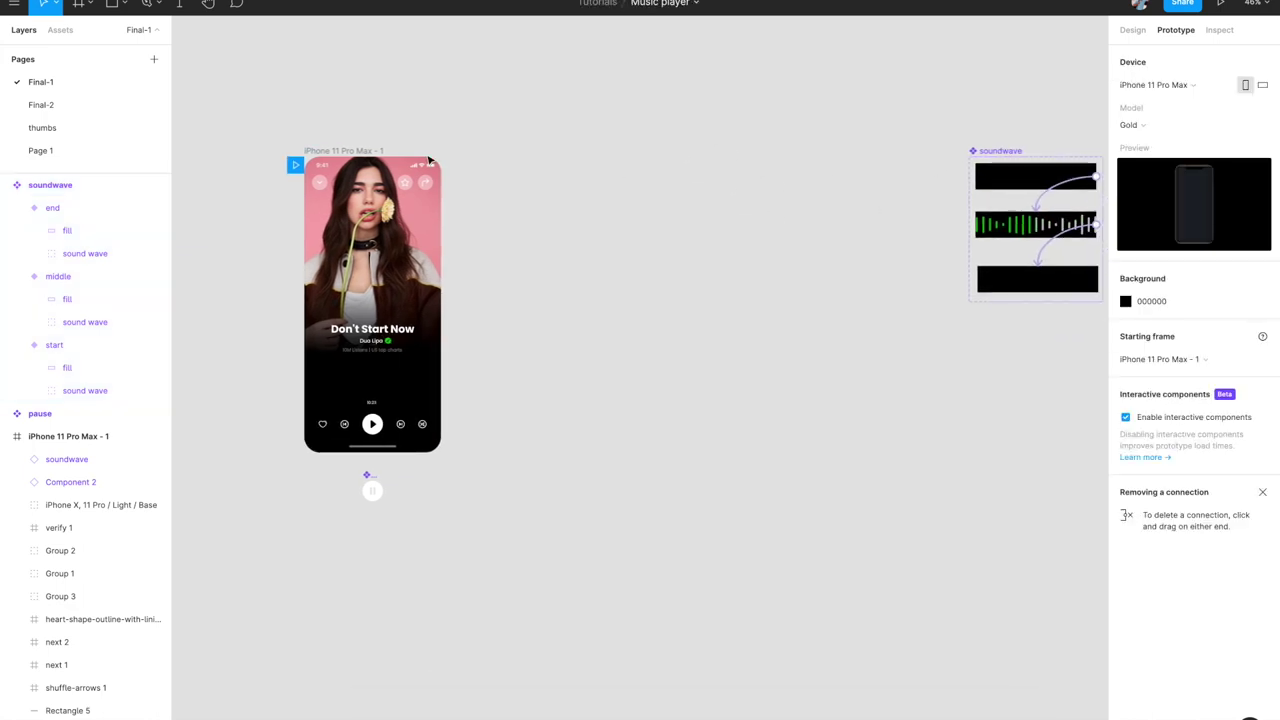
- Duplicate the phone frame and place the copy beside the original
left_click(350, 148)
left_click_drag(355, 204, 564, 204, "alt")
left_click(1133, 31)
- Move the pause component into the duplicated phone frame, directly over its play button
left_click(371, 487)
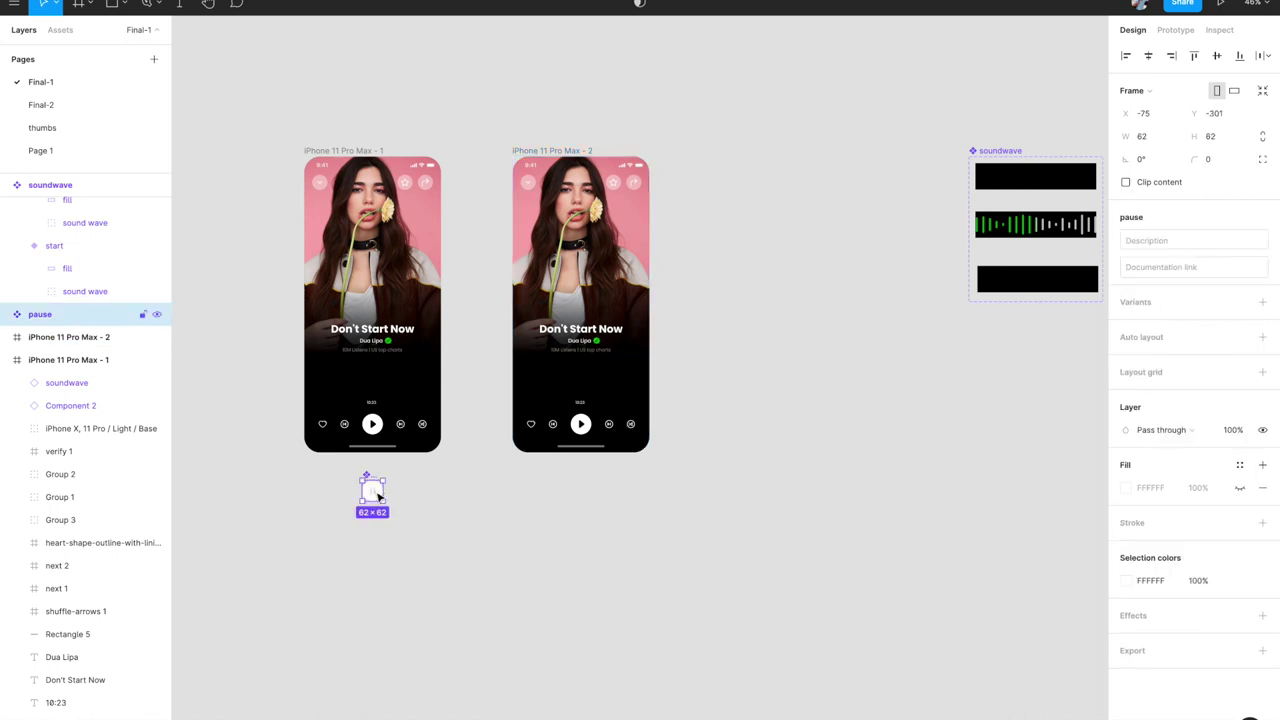
scroll(374, 494, "up", 4)
left_click_drag(375, 494, 709, 371)
scroll(723, 380, "up", 5)
- Set the opacity of the play button in the duplicated phone frame to 0%
left_click(83, 253)
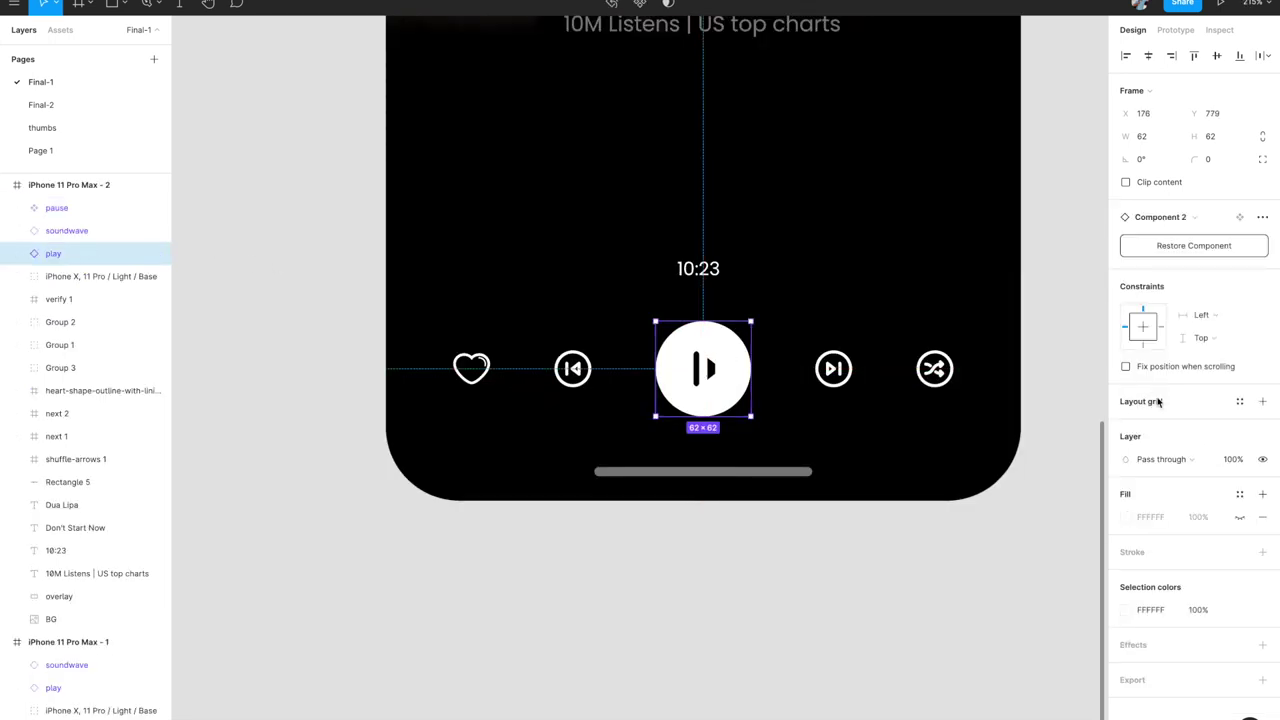
left_click(1238, 462)
type("0")
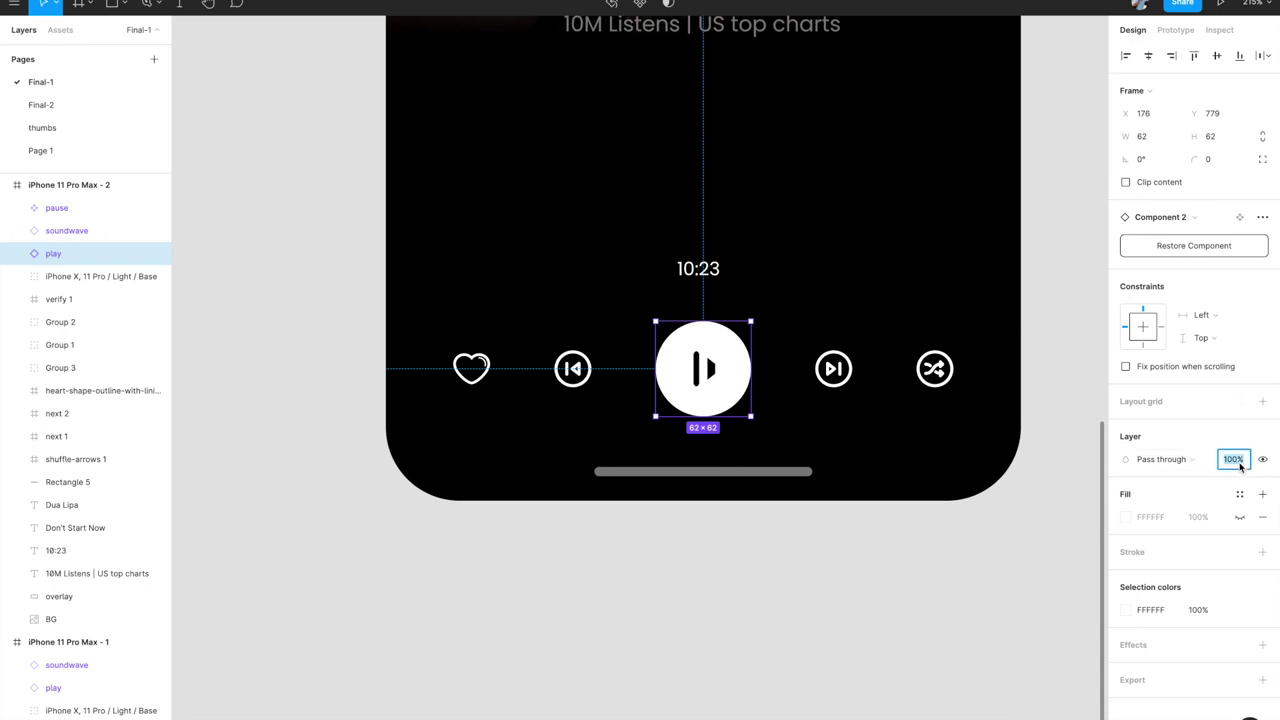
key("Return")
scroll(958, 510, "down", 5)
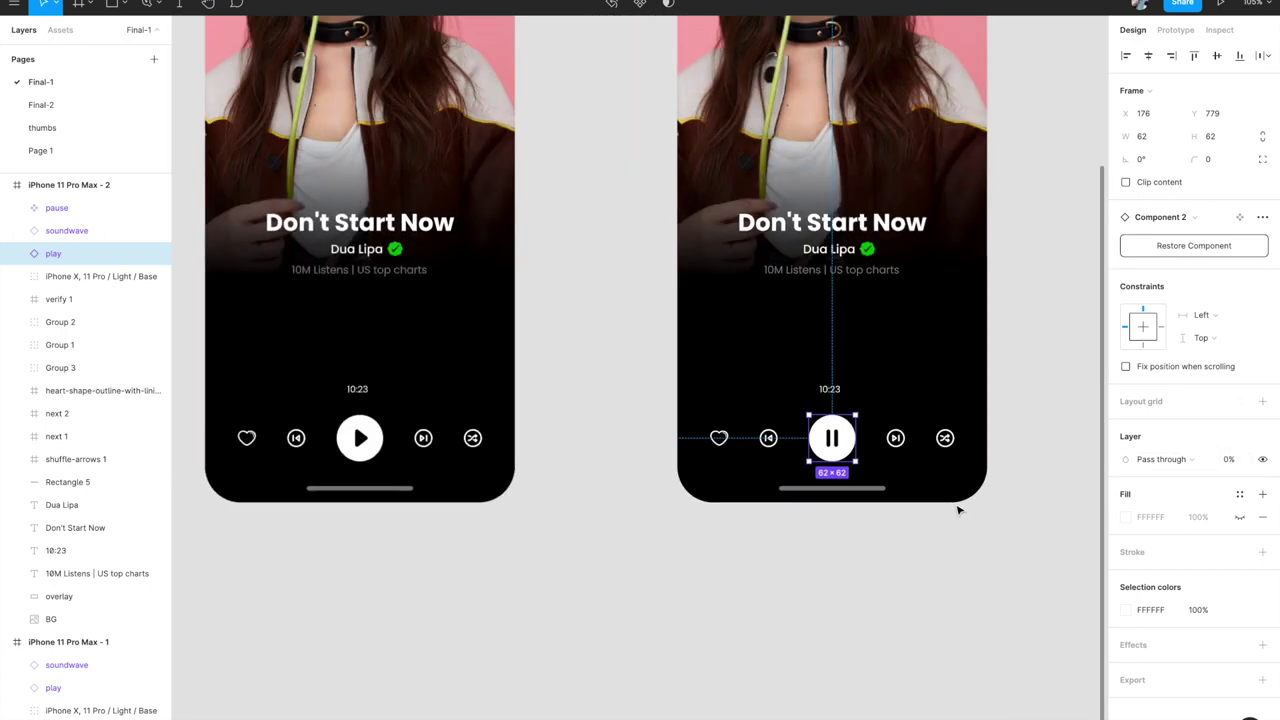
left_click(914, 537)
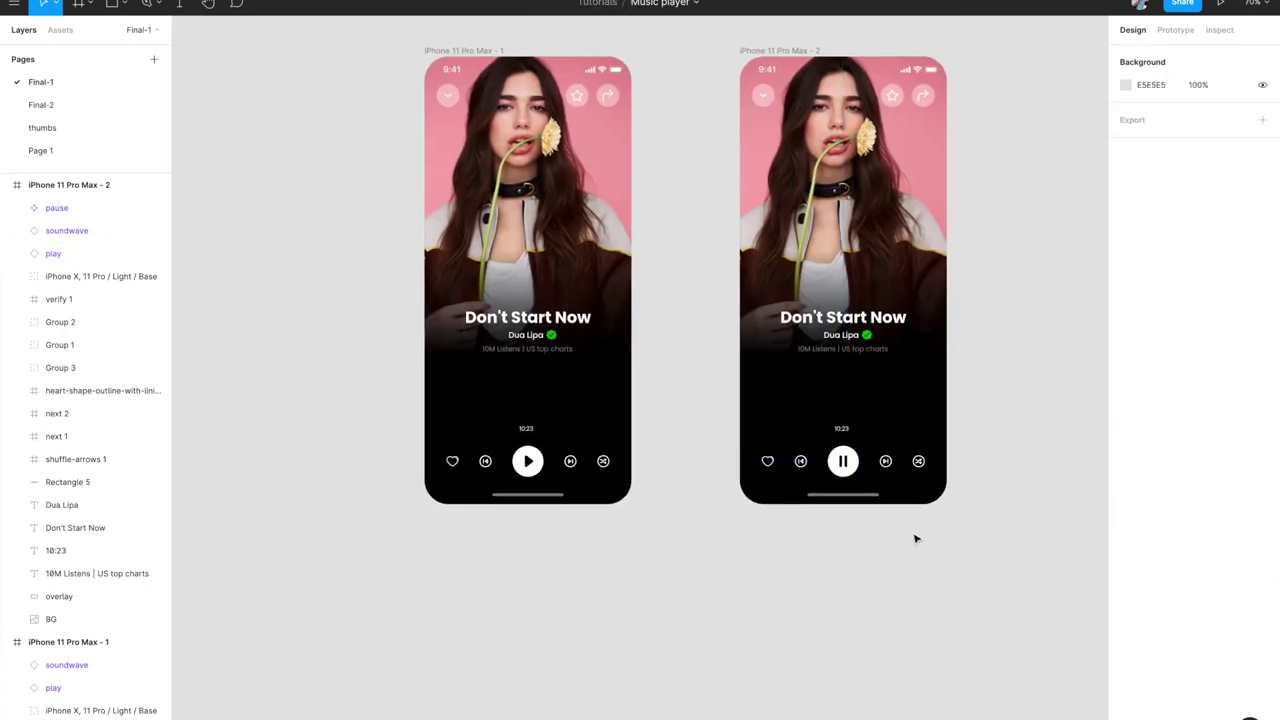
- Connect the play button in the first phone frame to the second frame with an On tap, Smart animate interaction
scroll(667, 493, "right", 2)
left_click(457, 462)
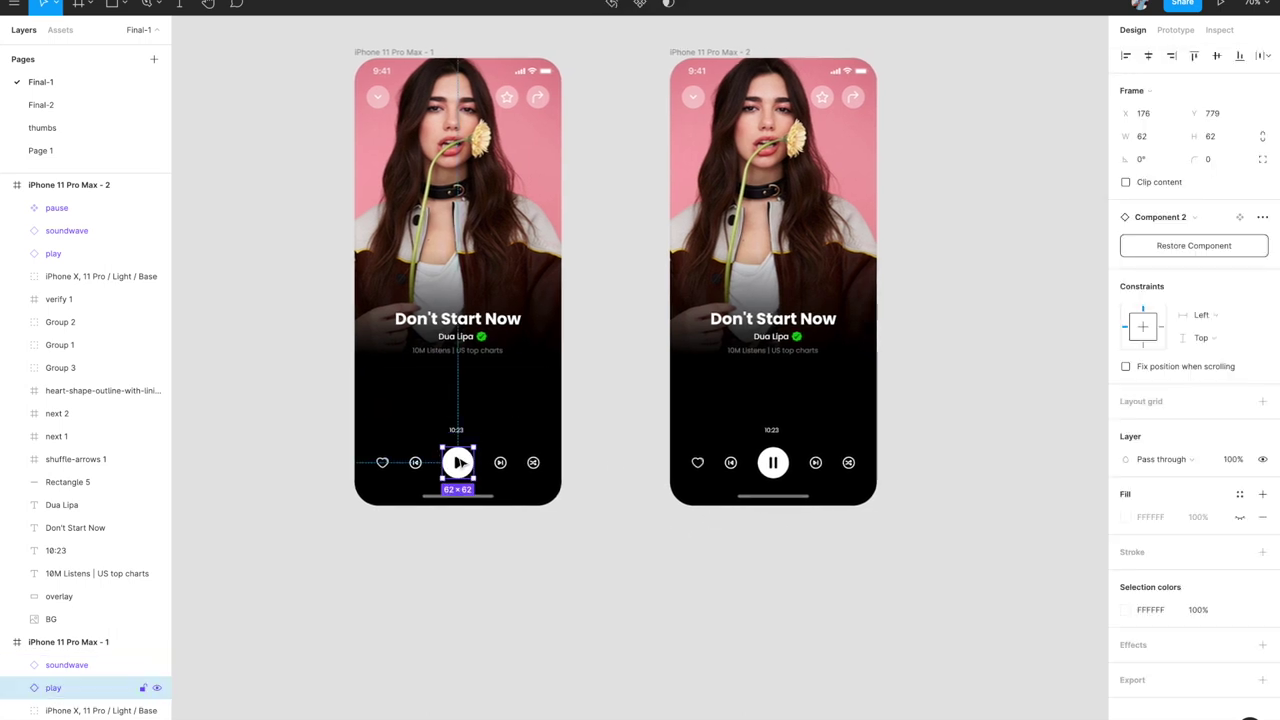
left_click(1175, 30)
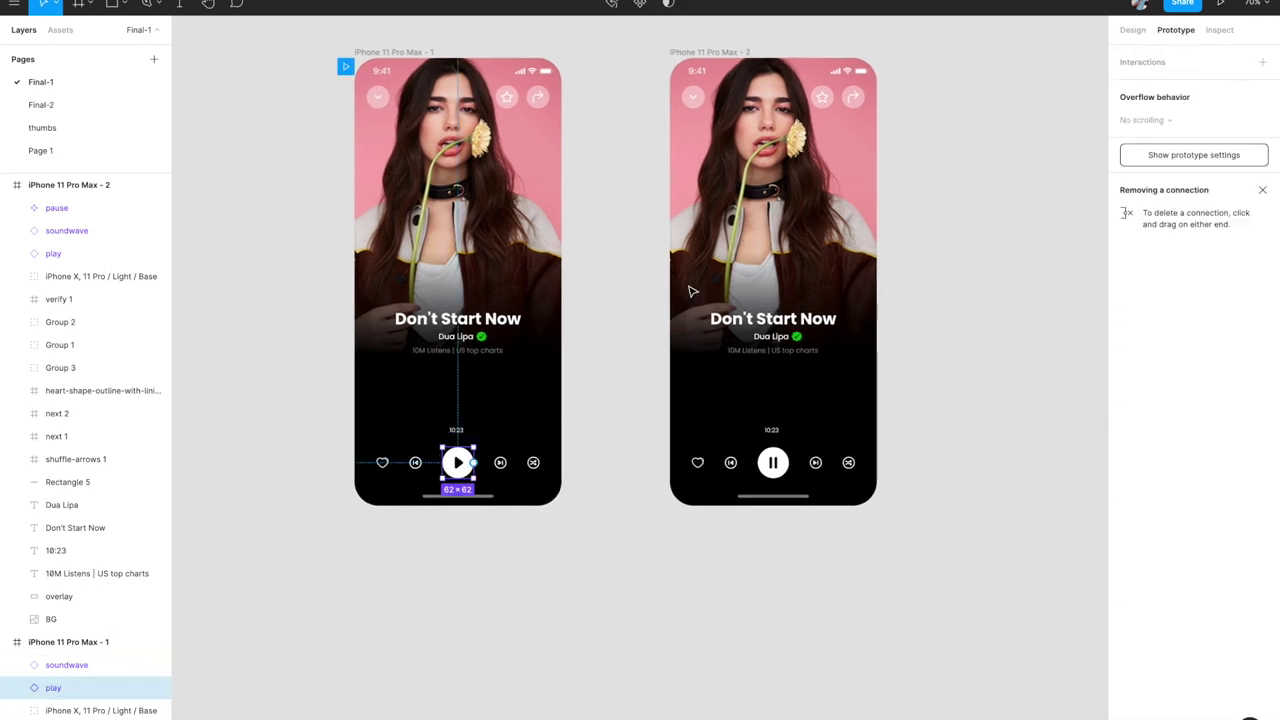
left_click_drag(474, 463, 695, 438)
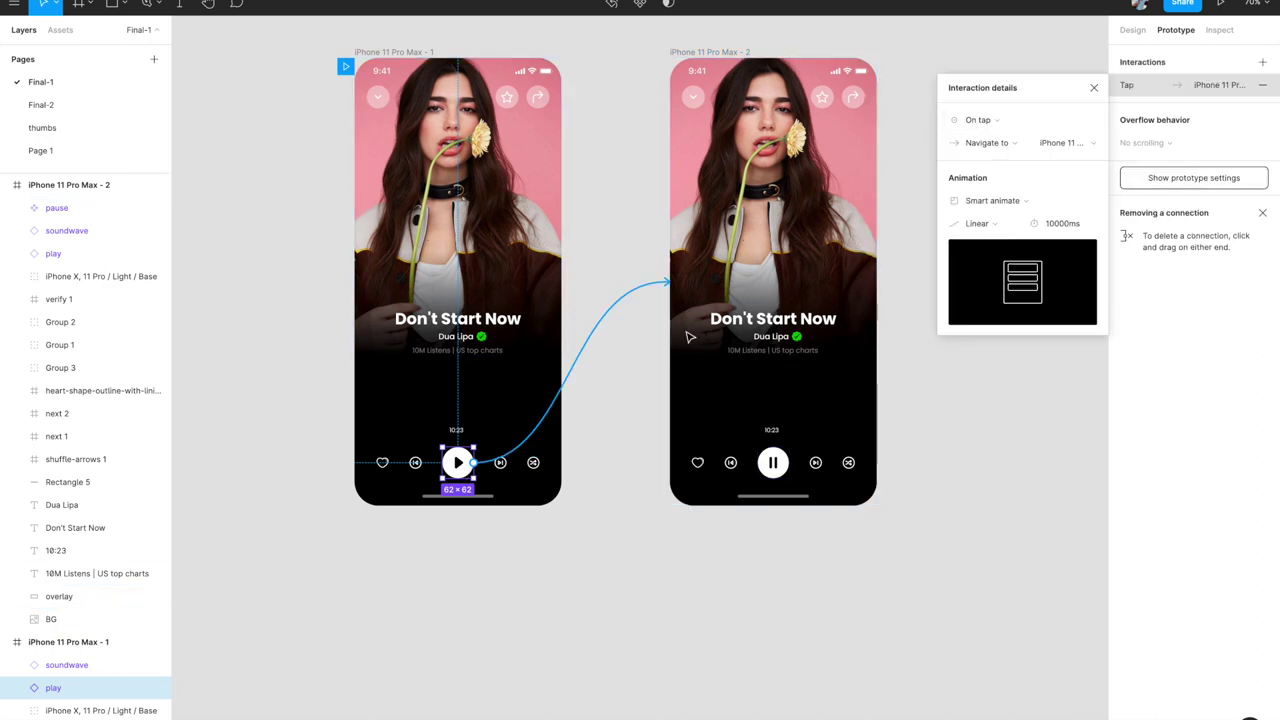
- Connect the pause button to the first phone frame with an On tap, Smart animate interaction using Ease out and 100 ms
left_click(778, 470)
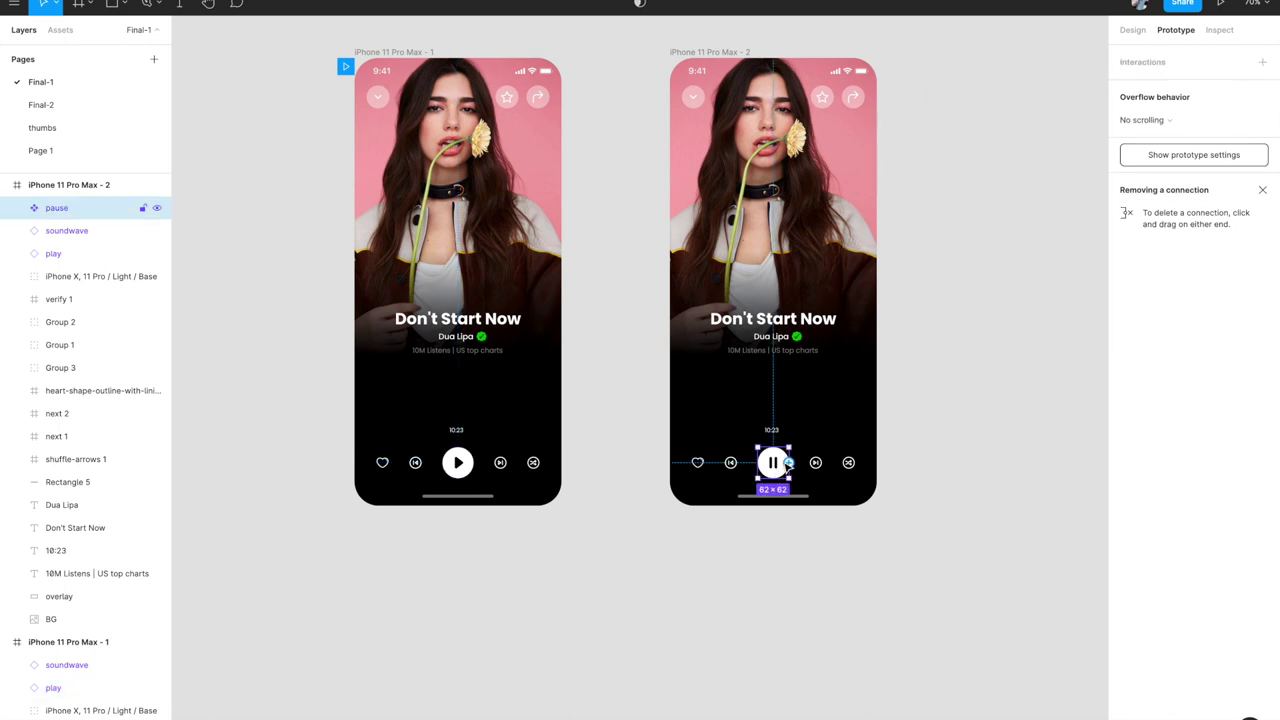
left_click_drag(789, 465, 553, 460)
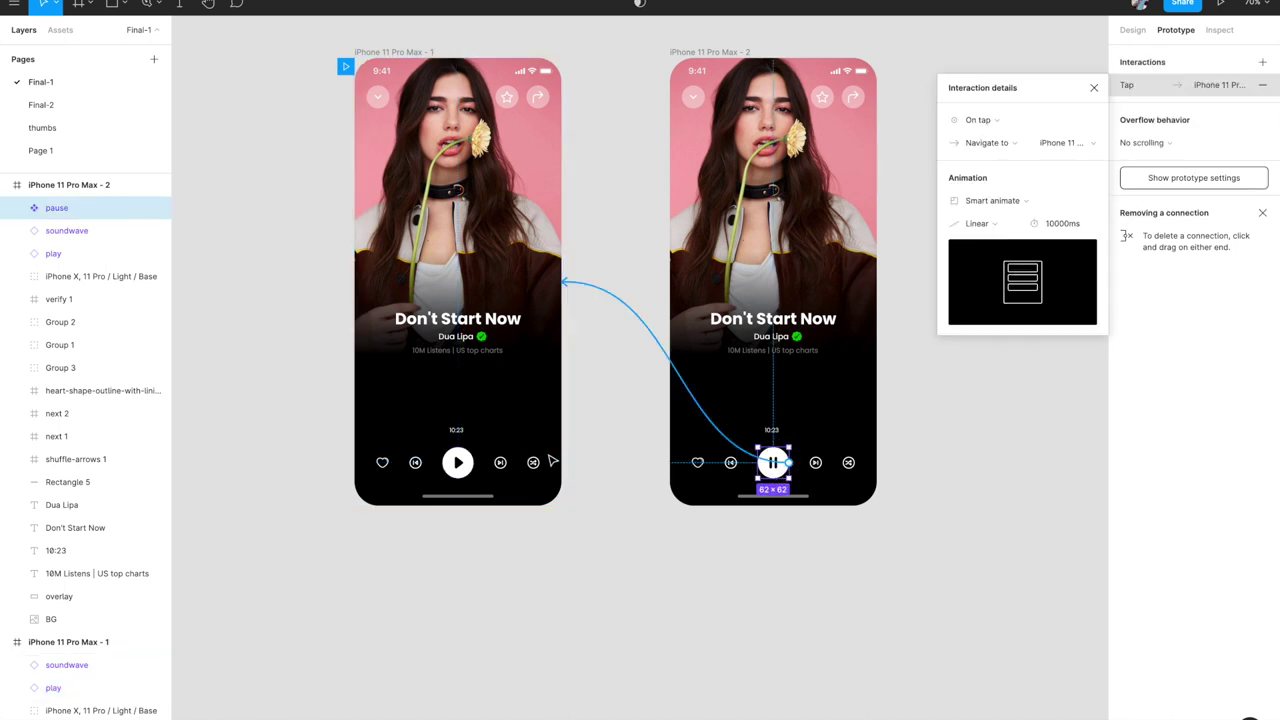
left_click(1061, 224)
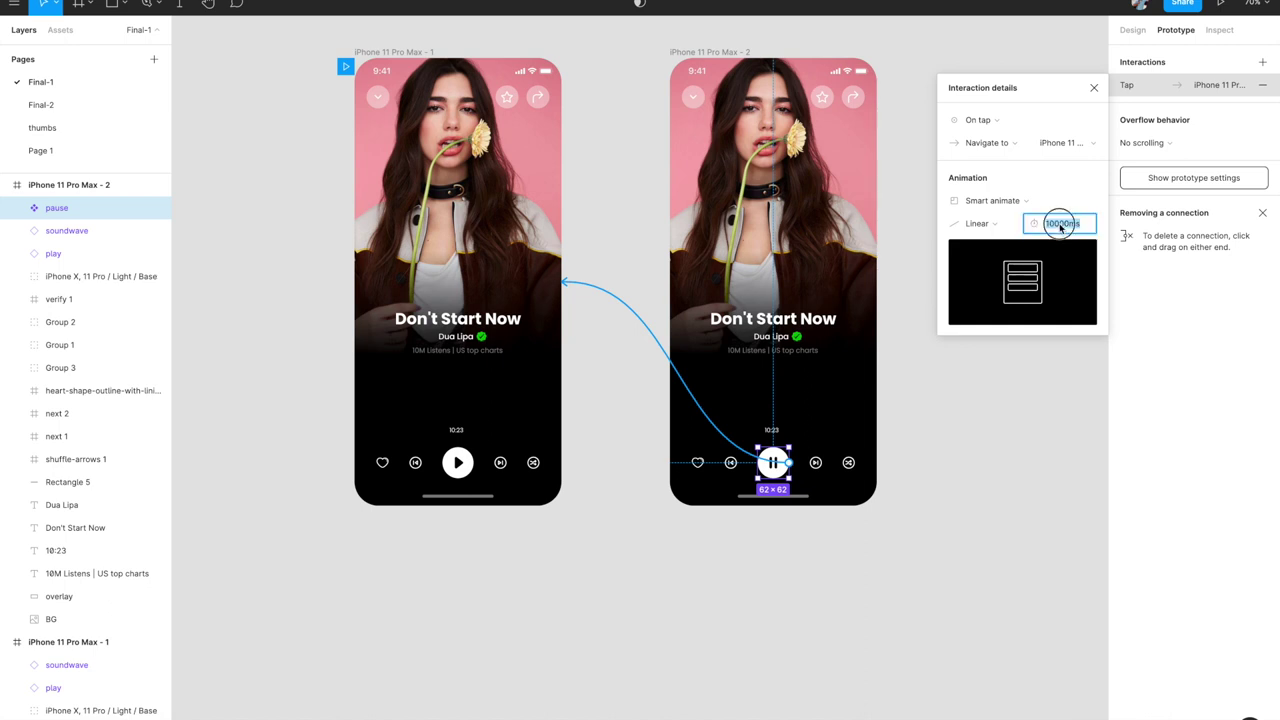
type("1")
left_click(973, 228)
left_click(980, 272)
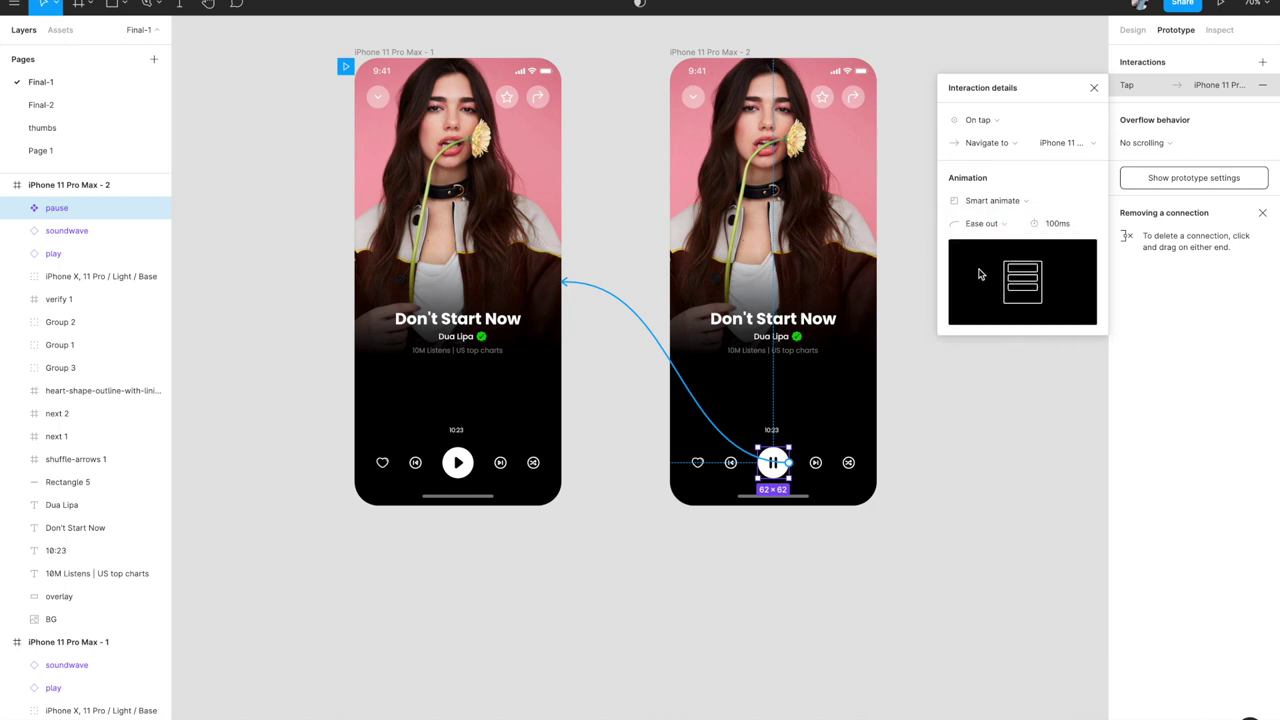
- Set the play button's tap animation to the second frame to Ease out with a duration of 100 ms
left_click(53, 688)
left_click_drag(475, 462, 675, 285)
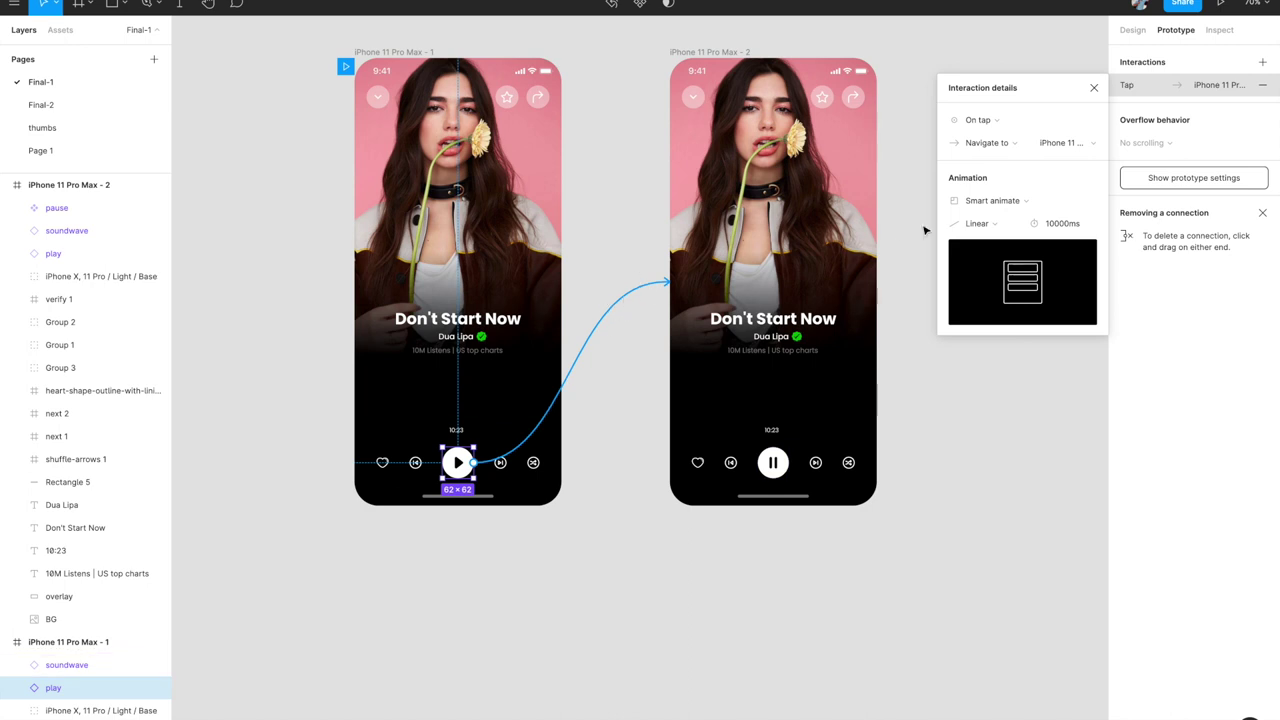
left_click(993, 223)
left_click(995, 272)
left_click(1051, 228)
key("BackSpace")
key("BackSpace")
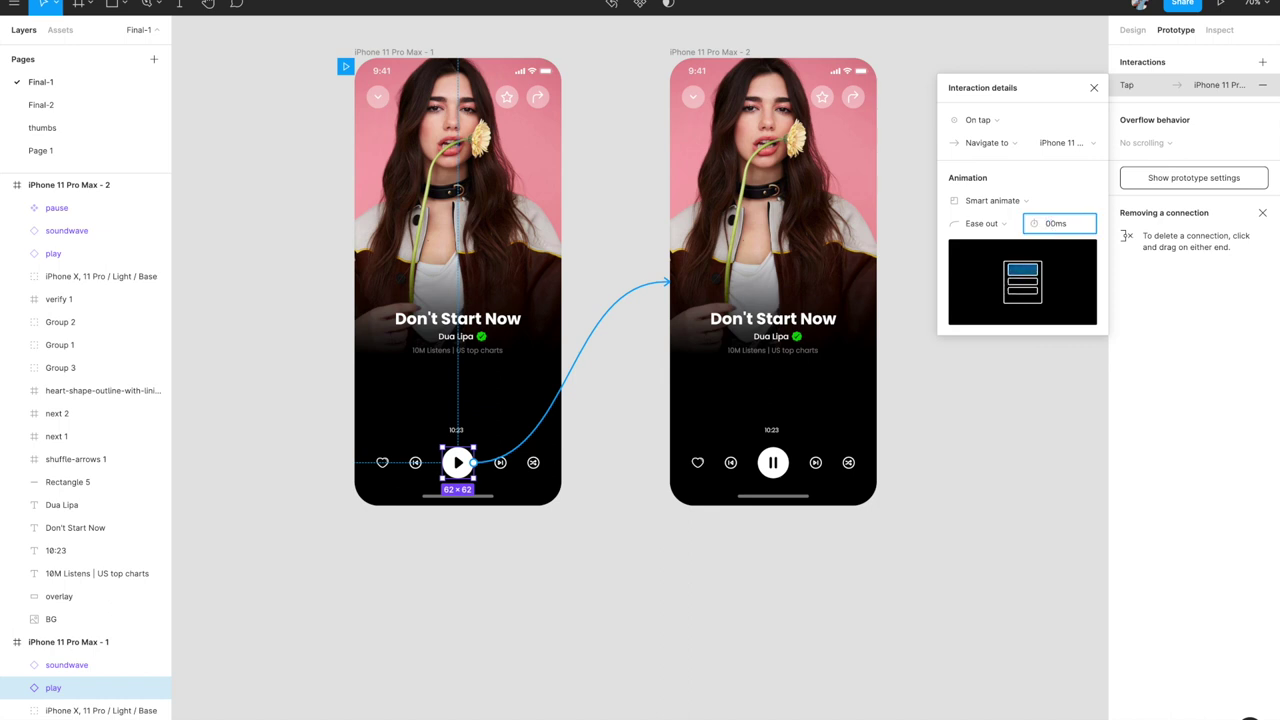
key("Return")
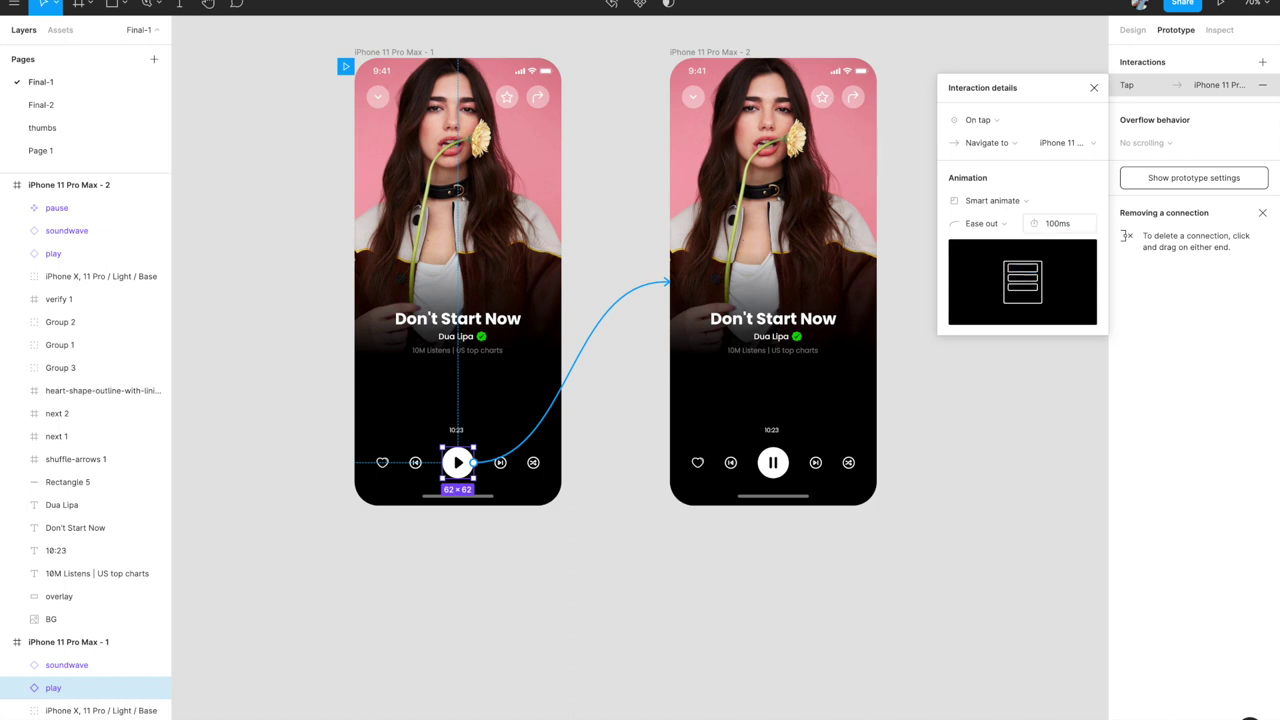
left_click(1094, 88)
left_click(965, 263)
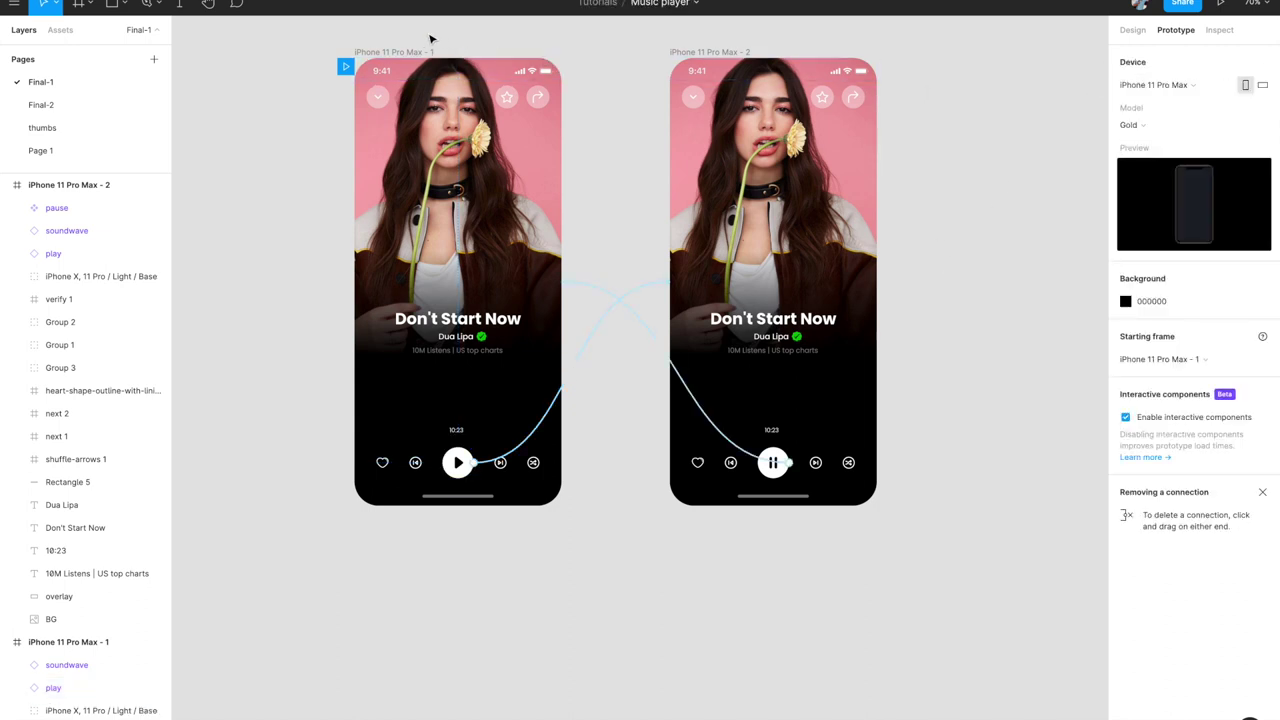
- Play the prototype from the first phone frame and toggle the play and pause buttons repeatedly to test the soundwave
left_click(394, 51)
left_click(1220, 6)
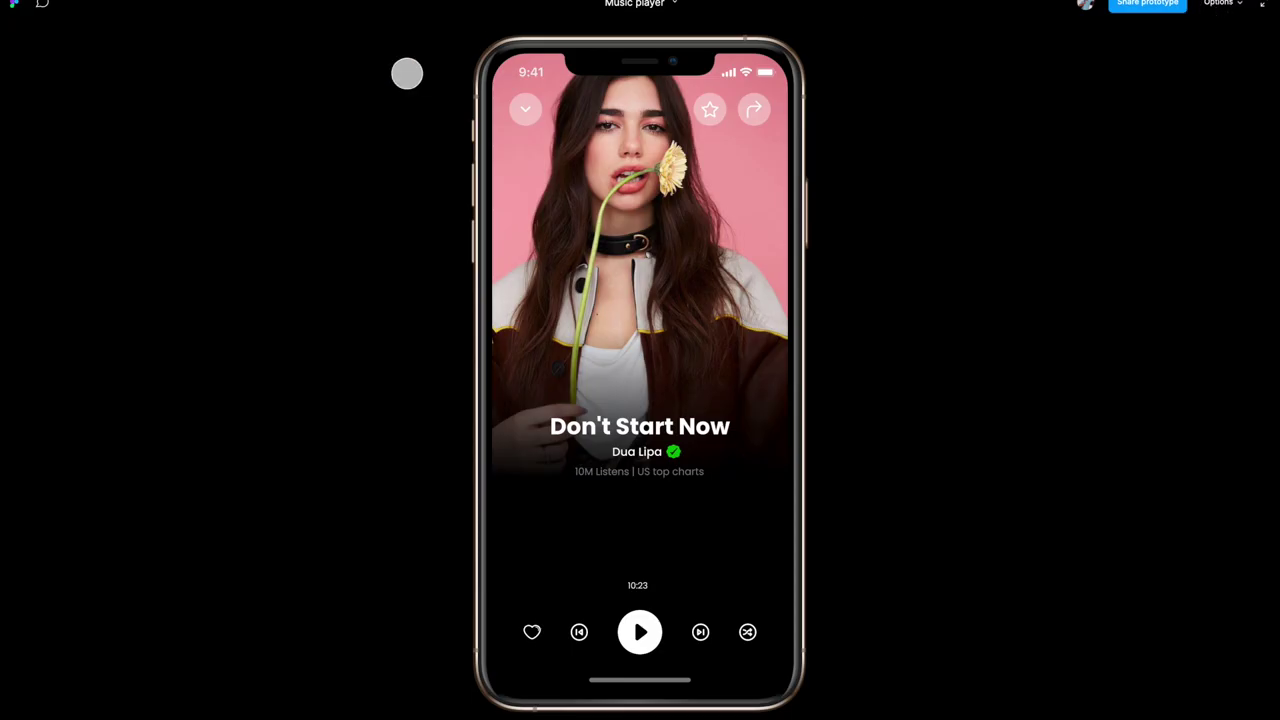
left_click(662, 614)
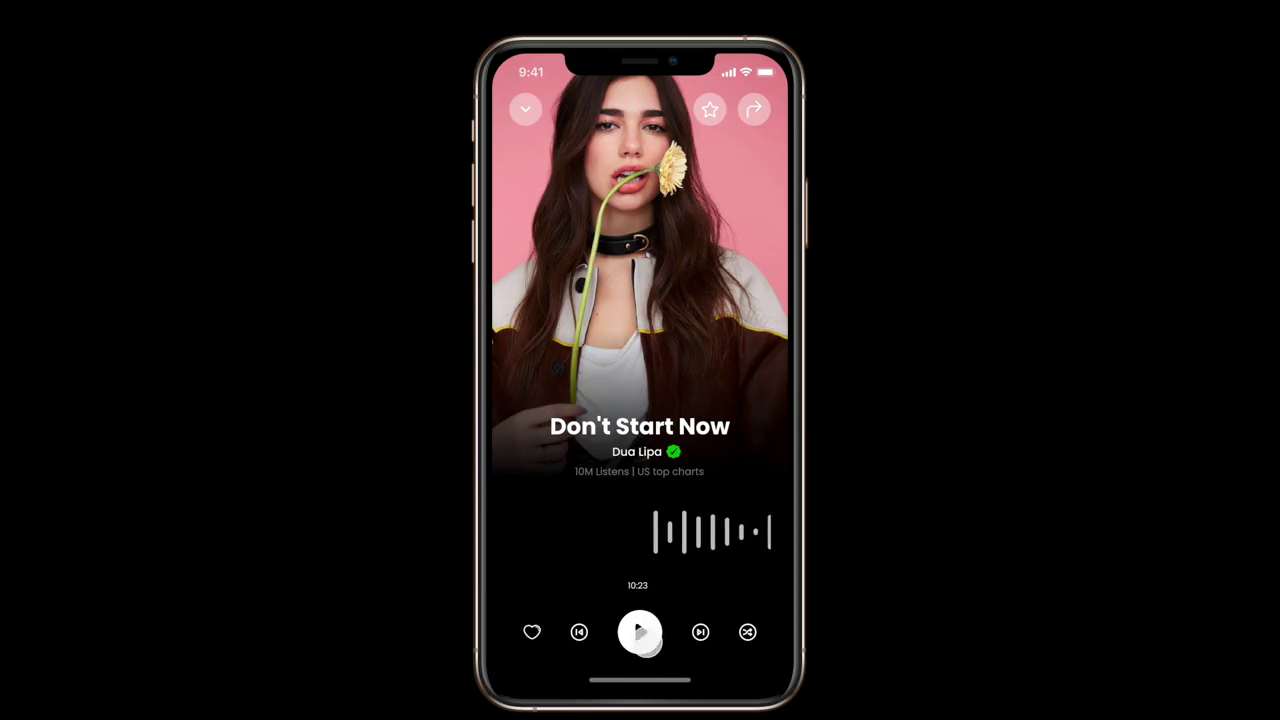
left_click(638, 634)
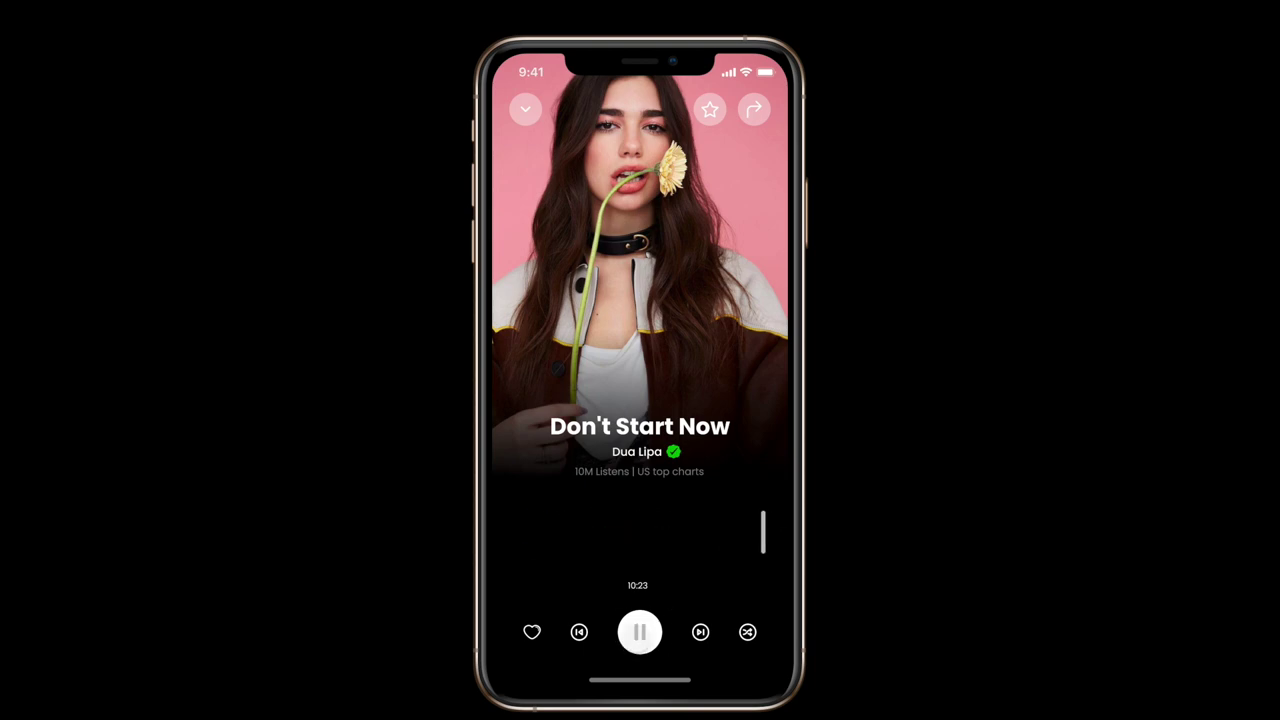
left_click(640, 632)
left_click(640, 632)
left_click(640, 632)
left_click(640, 632)
left_click(640, 632)
left_click(640, 632)
left_click(652, 634)
left_click(640, 632)
left_click(640, 632)
left_click(649, 624)
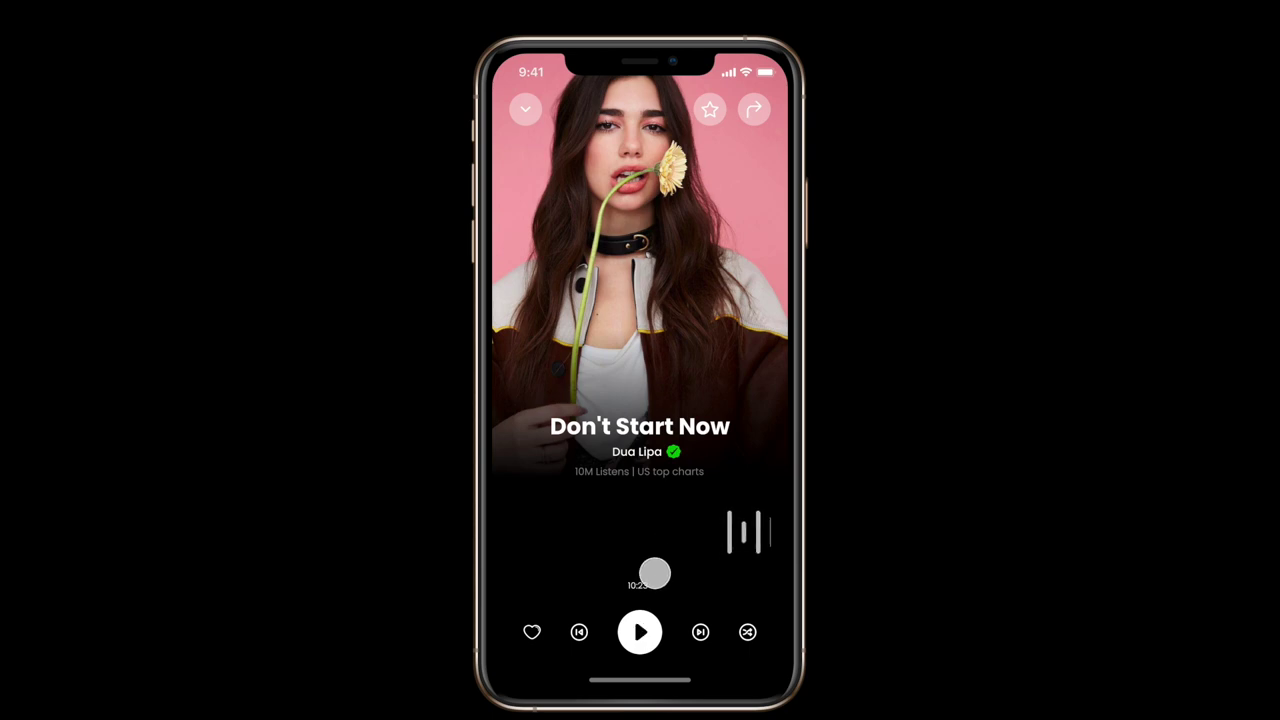
left_click(640, 632)
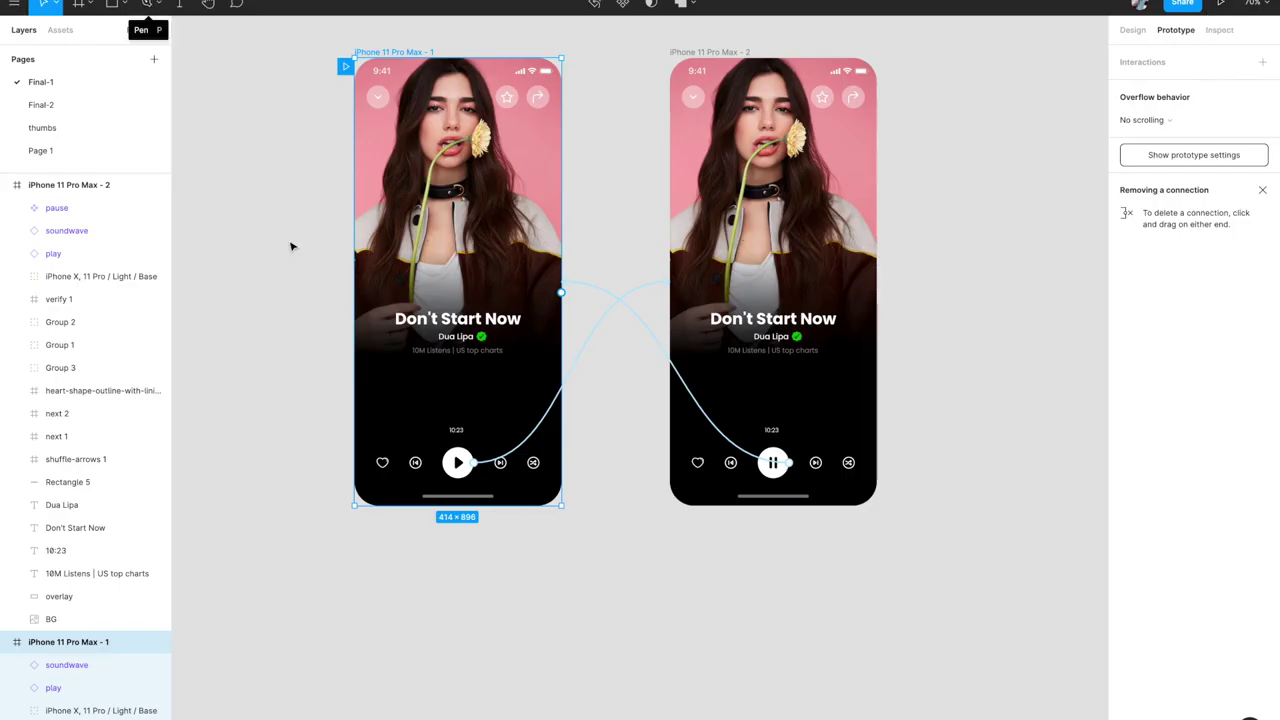
- Duplicate the end variant of the soundwave component, rename the copy freeze, and place it below the original
scroll(411, 400, "up", 5)
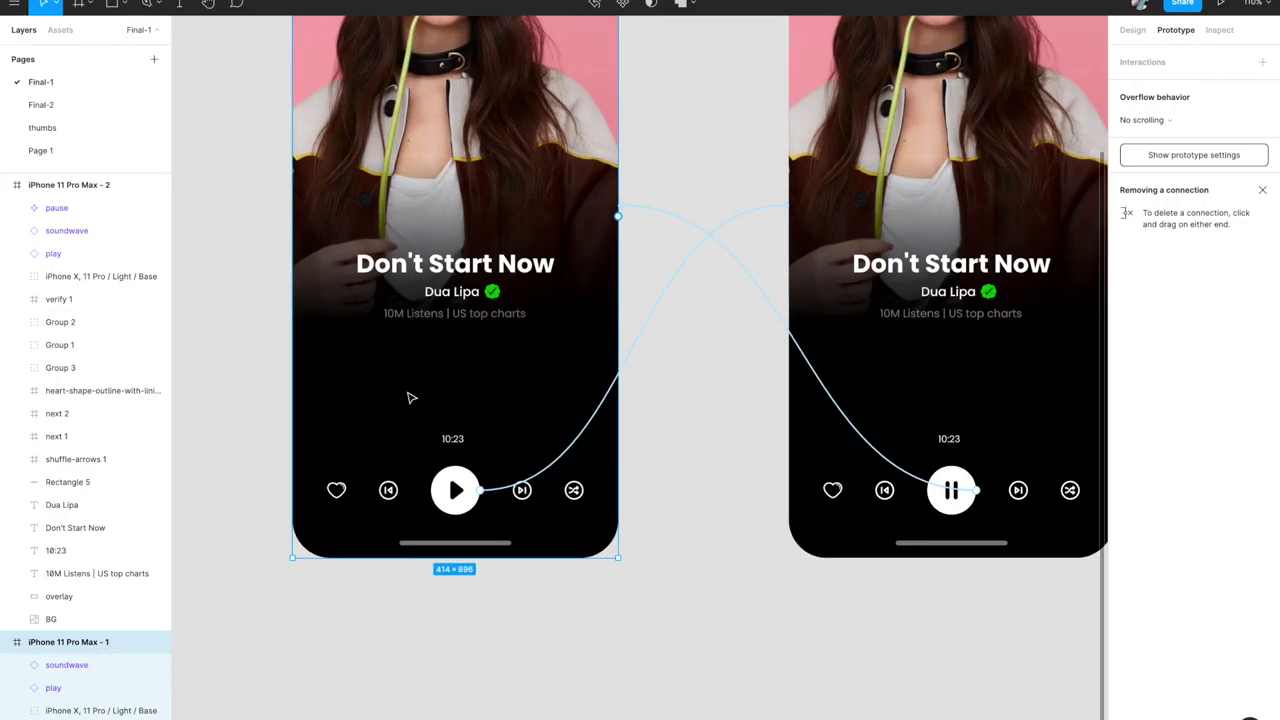
scroll(500, 497, "right", 2)
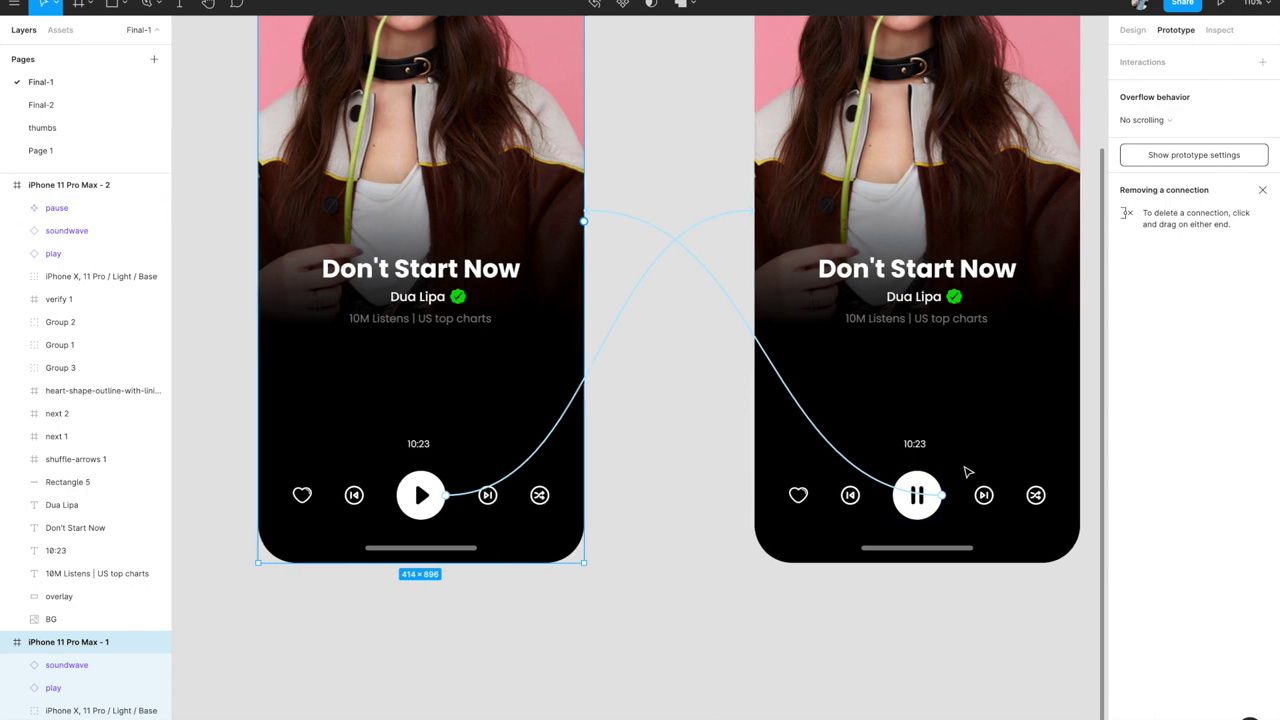
scroll(968, 471, "right", 3)
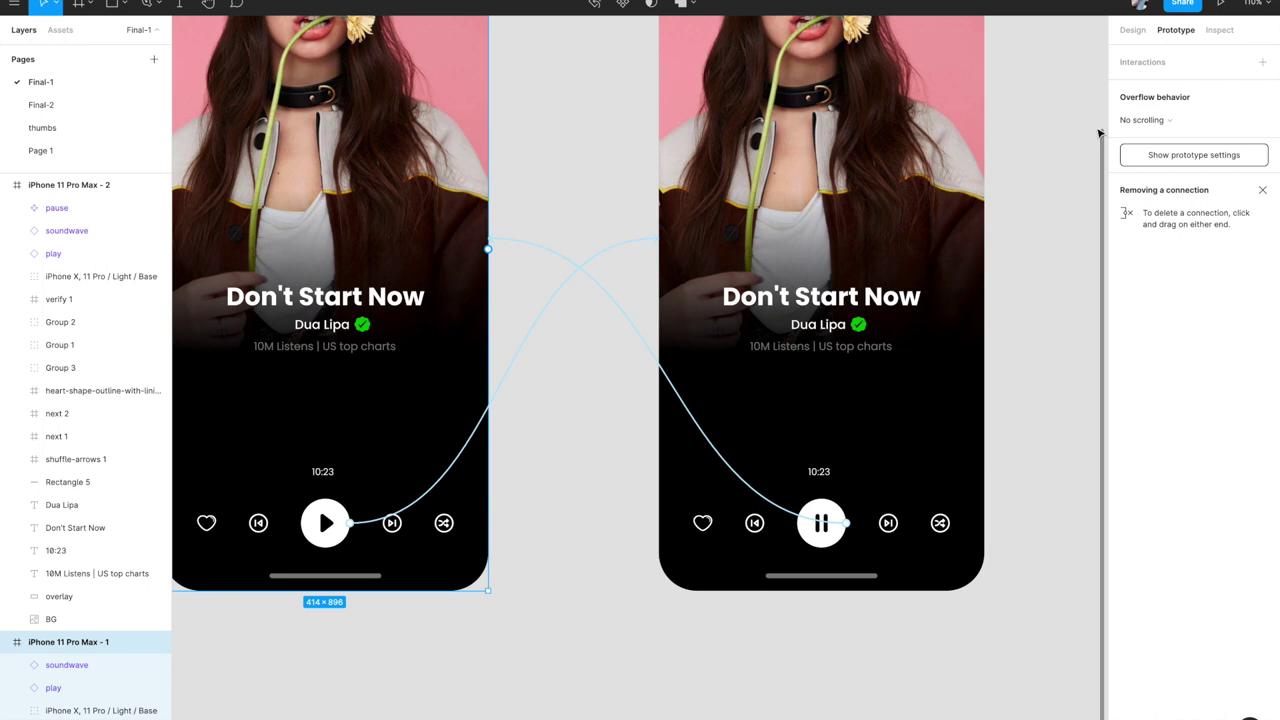
scroll(766, 363, "down", 5)
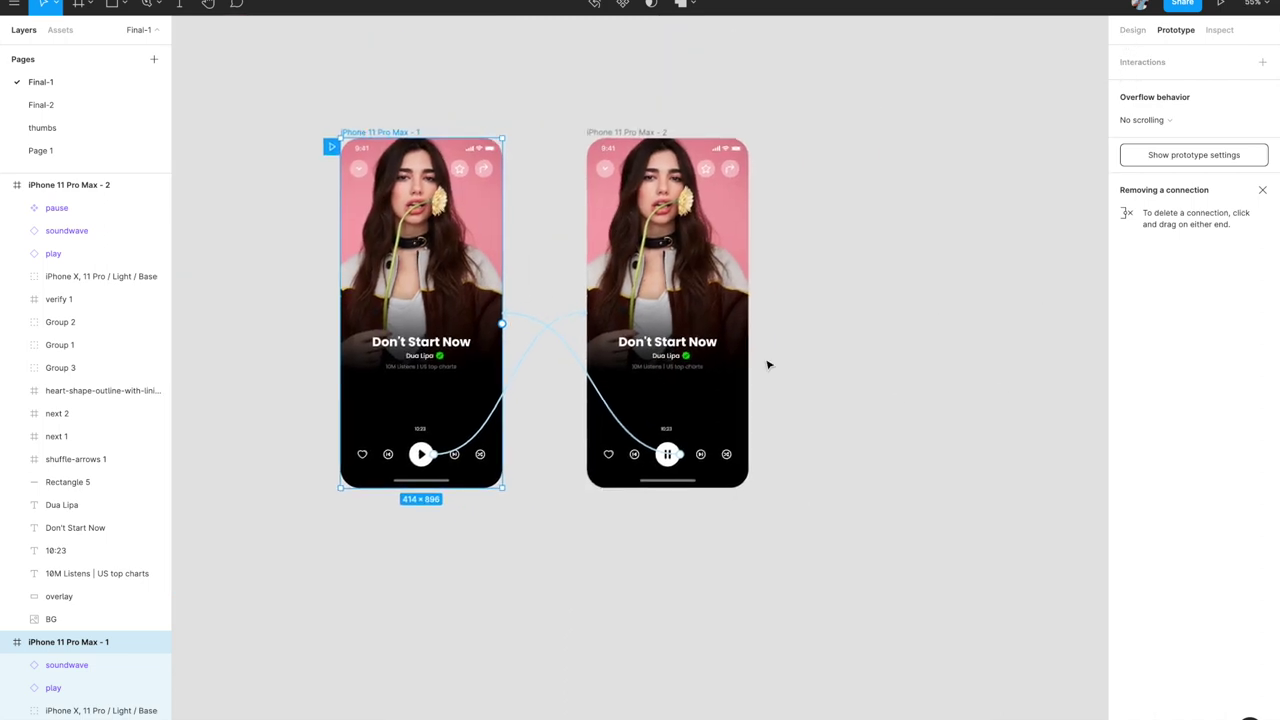
scroll(766, 363, "right", 5)
scroll(780, 330, "up", 1)
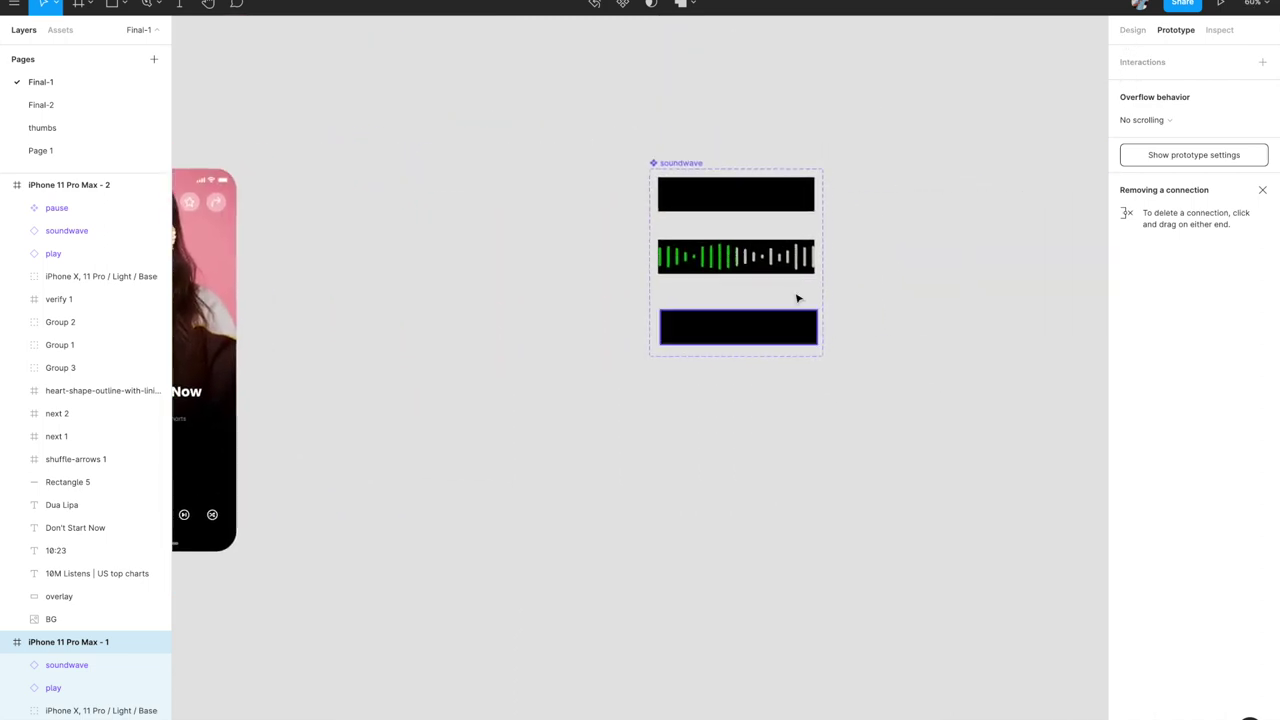
scroll(697, 265, "up", 3)
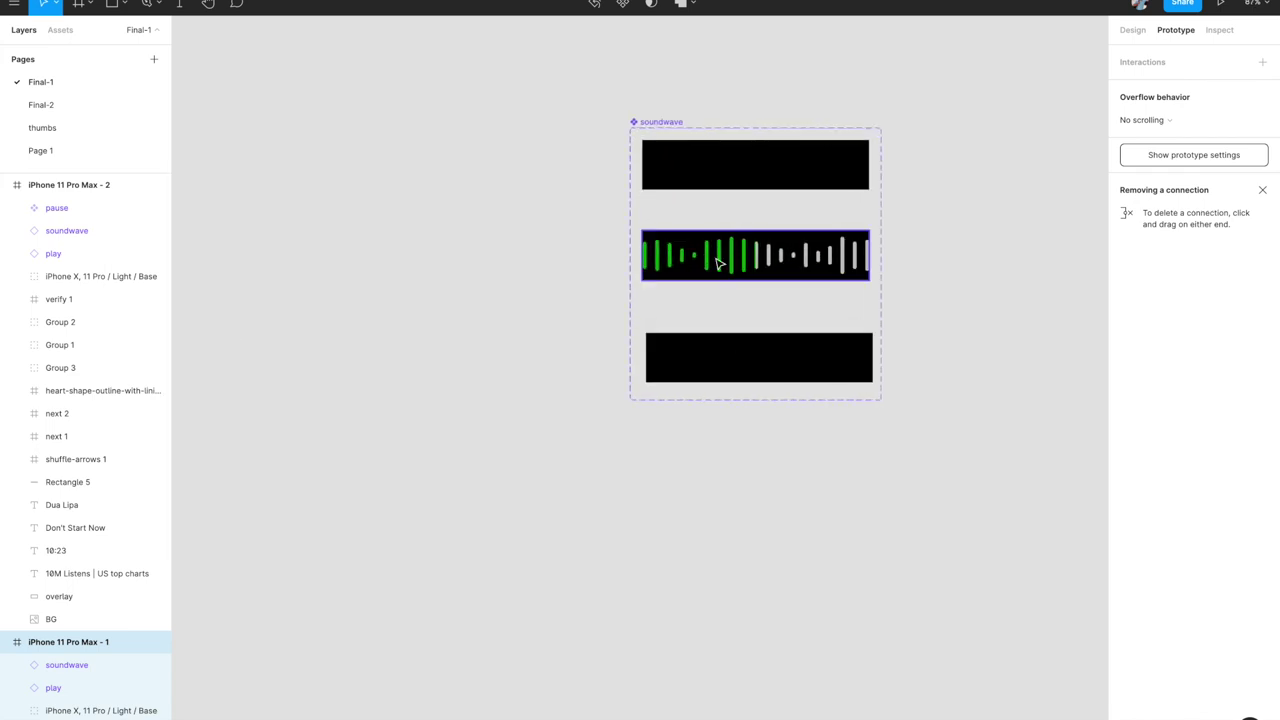
left_click(681, 359)
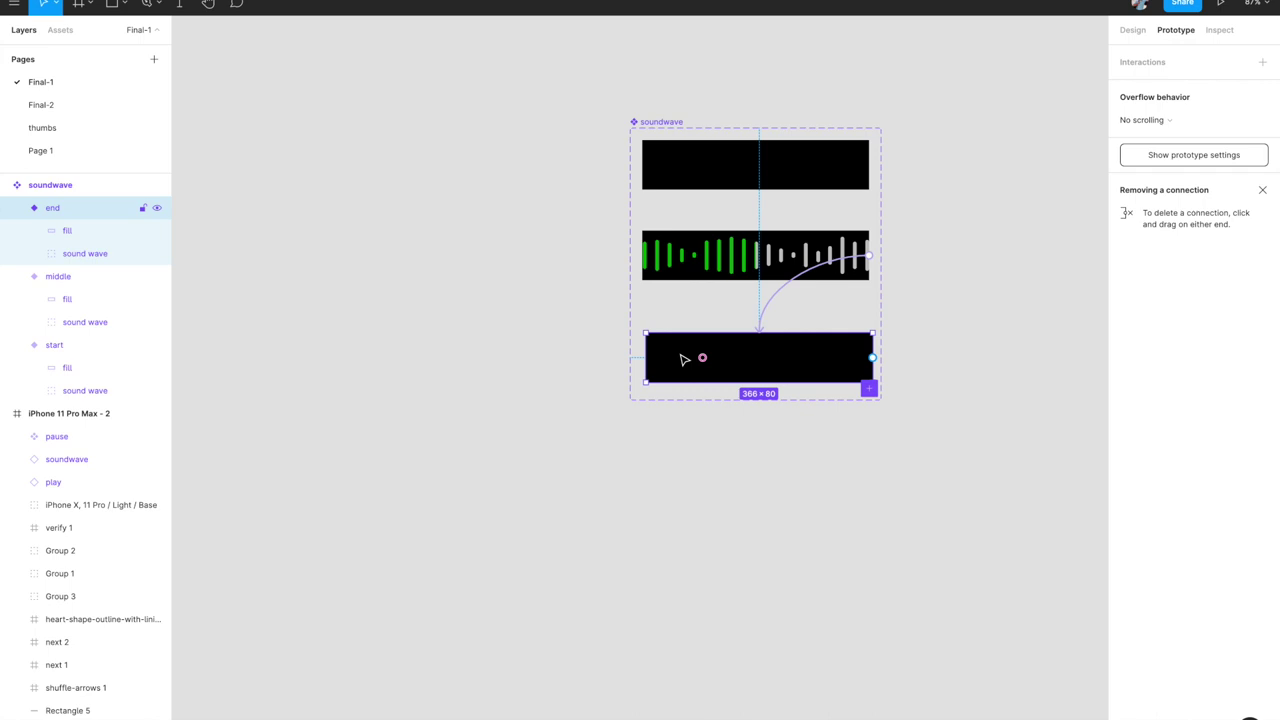
key("ctrl+d")
double_click(67, 211)
type("freeze")
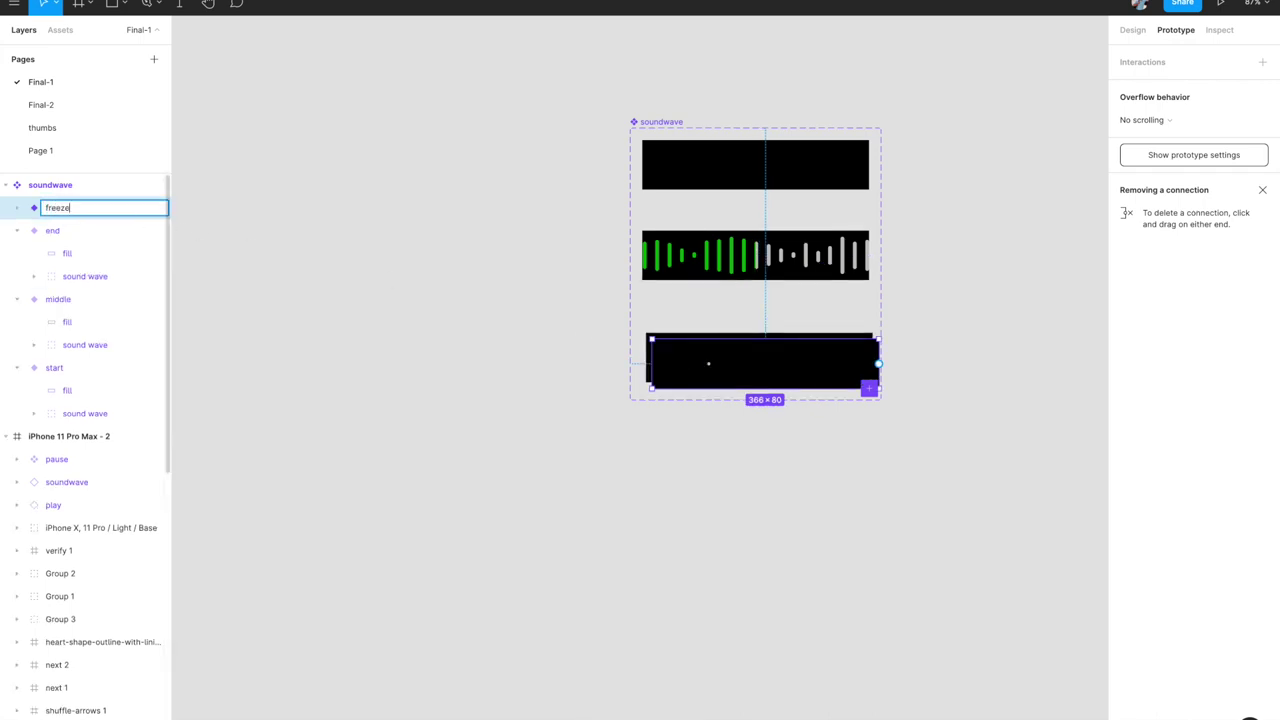
key("Return")
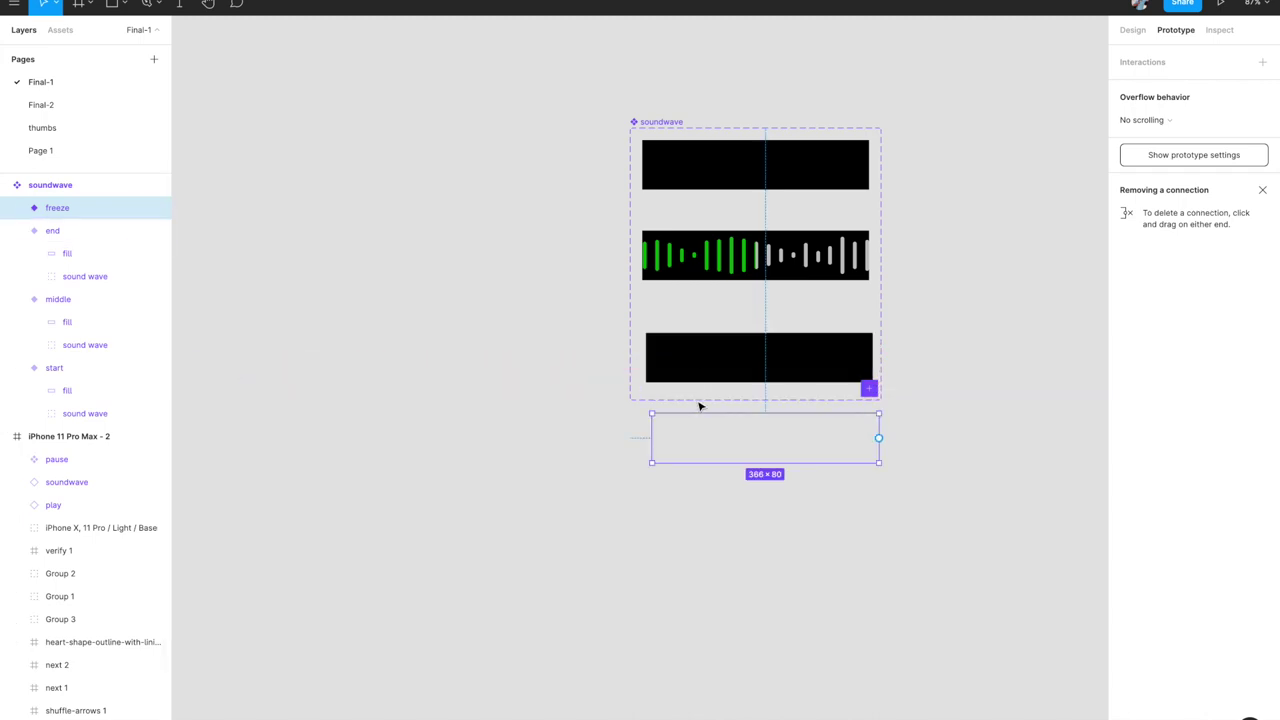
- Extend the soundwave component set downward so that it encloses the freeze variant
left_click(634, 125)
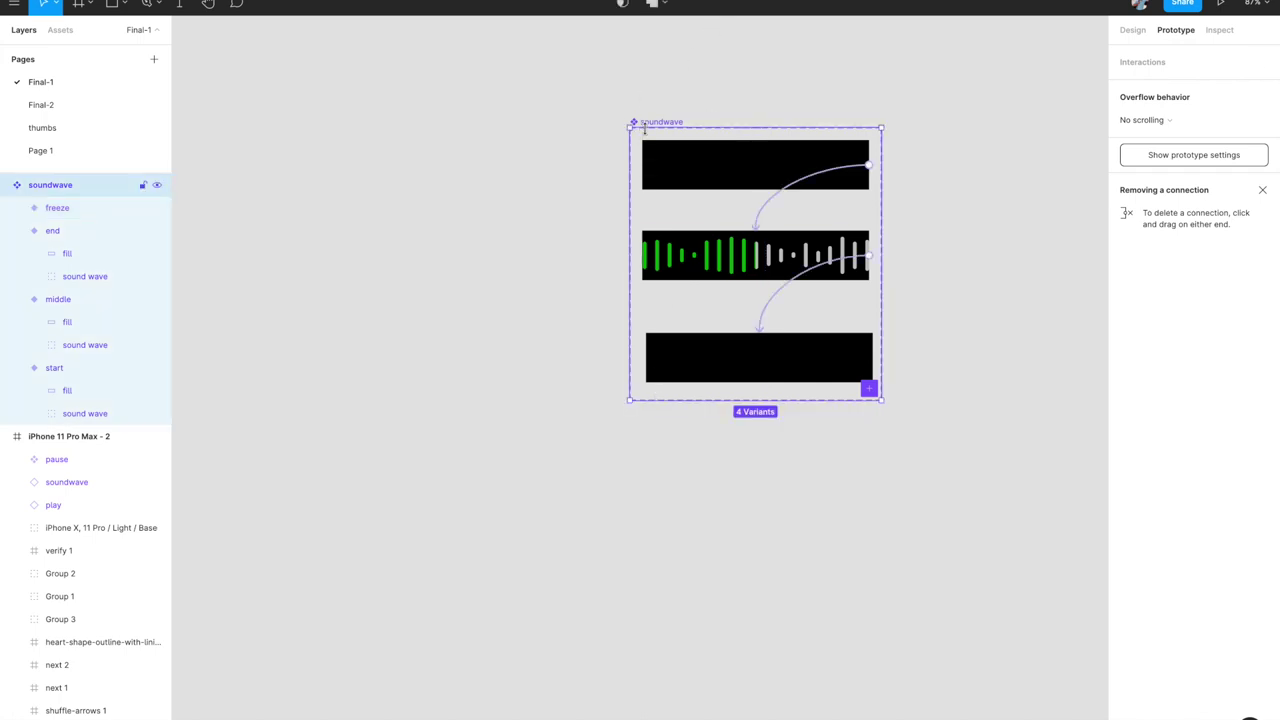
left_click_drag(713, 401, 715, 479)
left_click(740, 449)
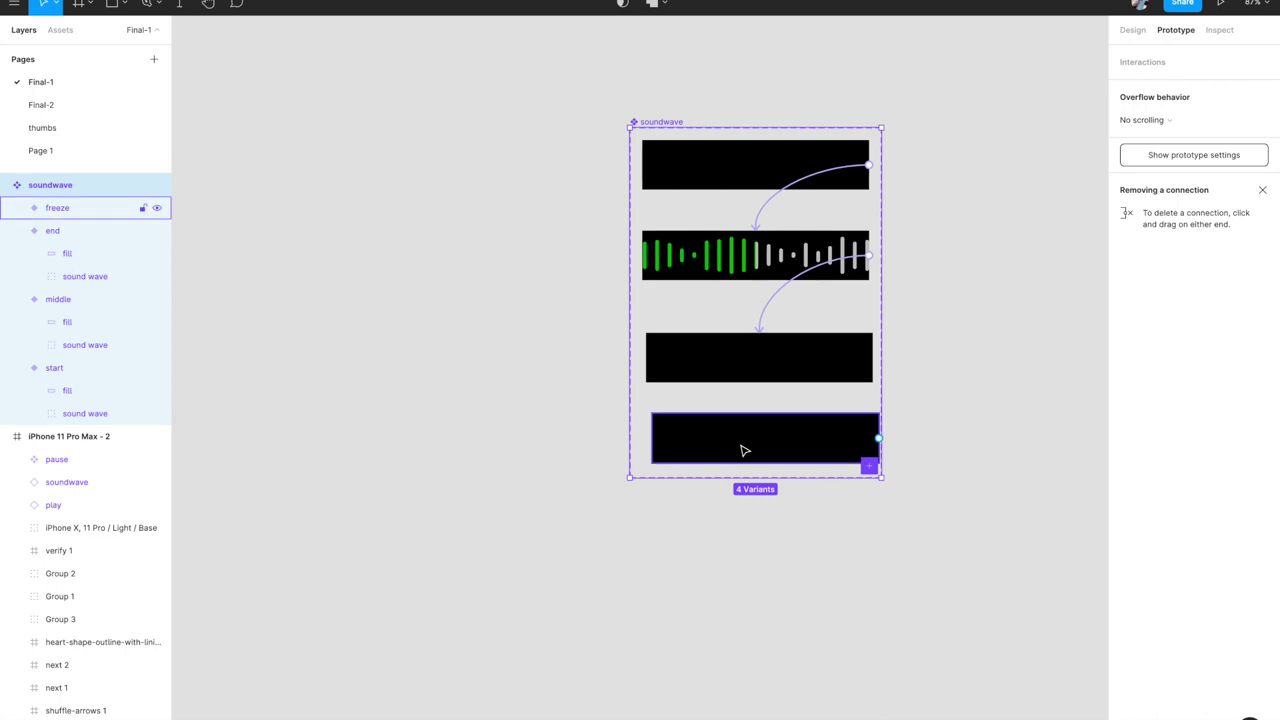
- Align the freeze variant with the end variant directly above it
scroll(740, 445, "right", 1)
left_click(762, 438)
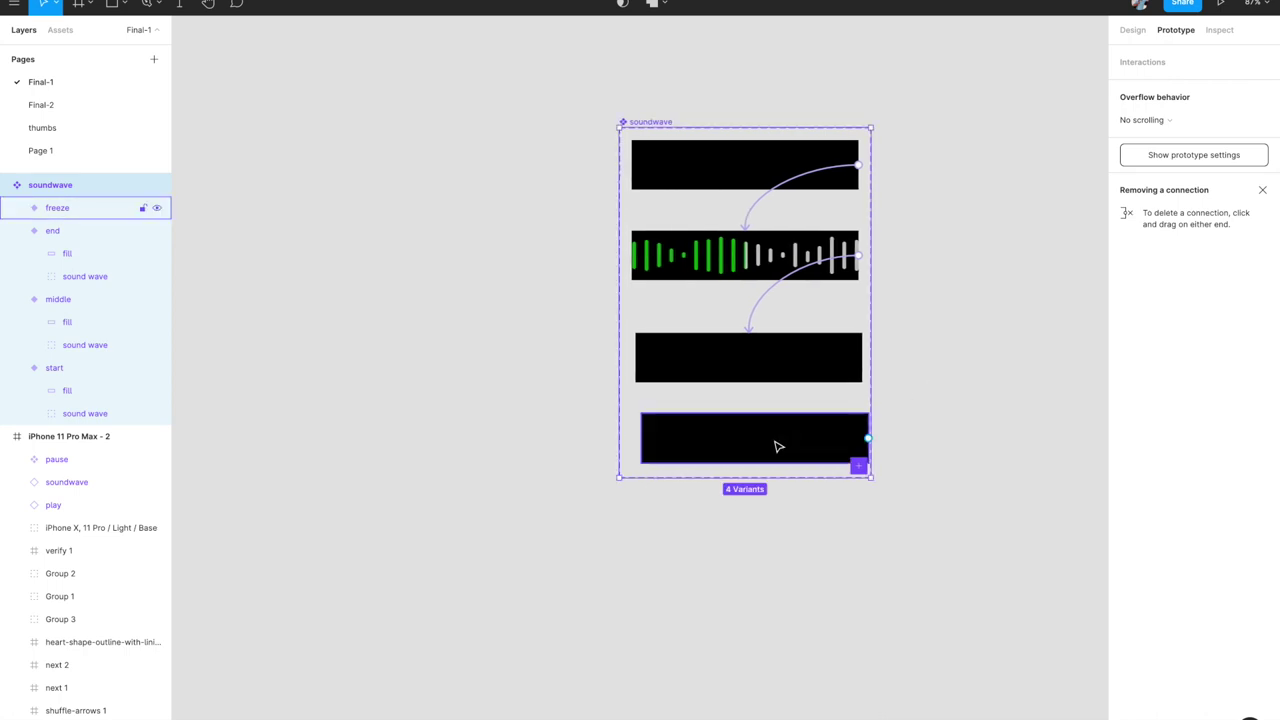
left_click(773, 440)
left_click(778, 445)
left_click_drag(778, 445, 771, 443)
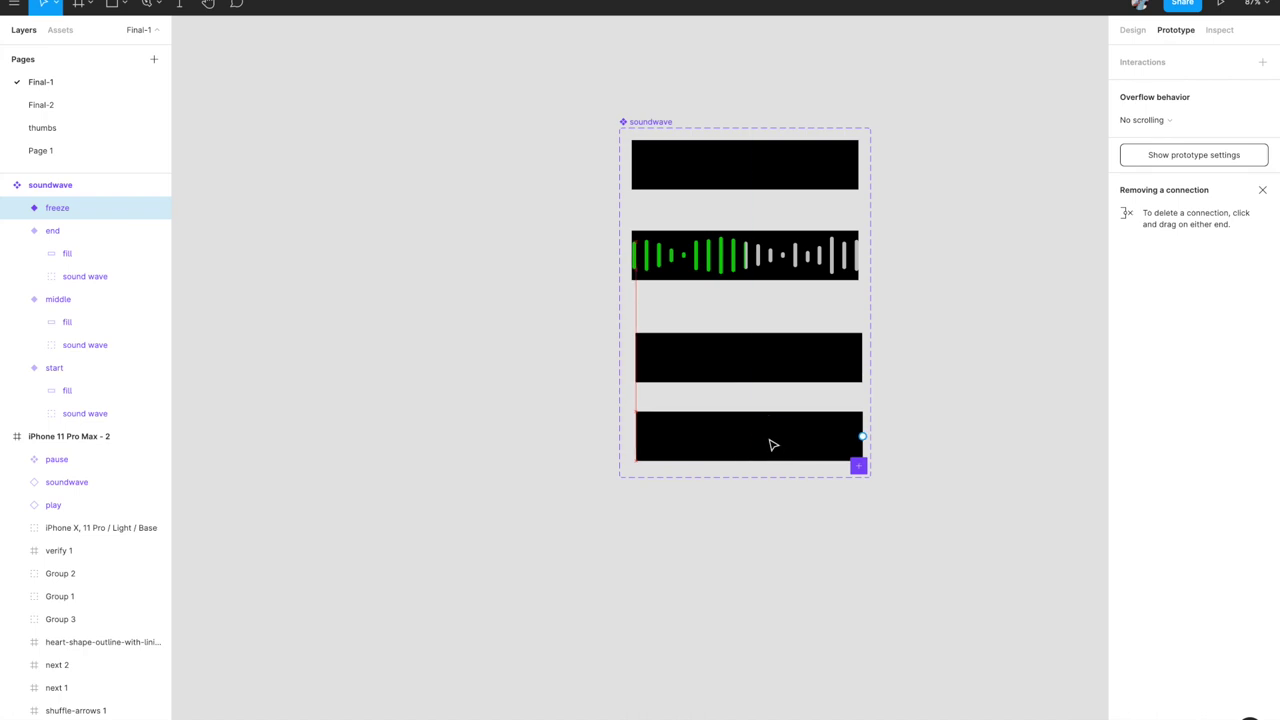
- Delete the green fill rectangle from the freeze variant of the soundwave component
left_click(1133, 31)
scroll(914, 266, "up", 5)
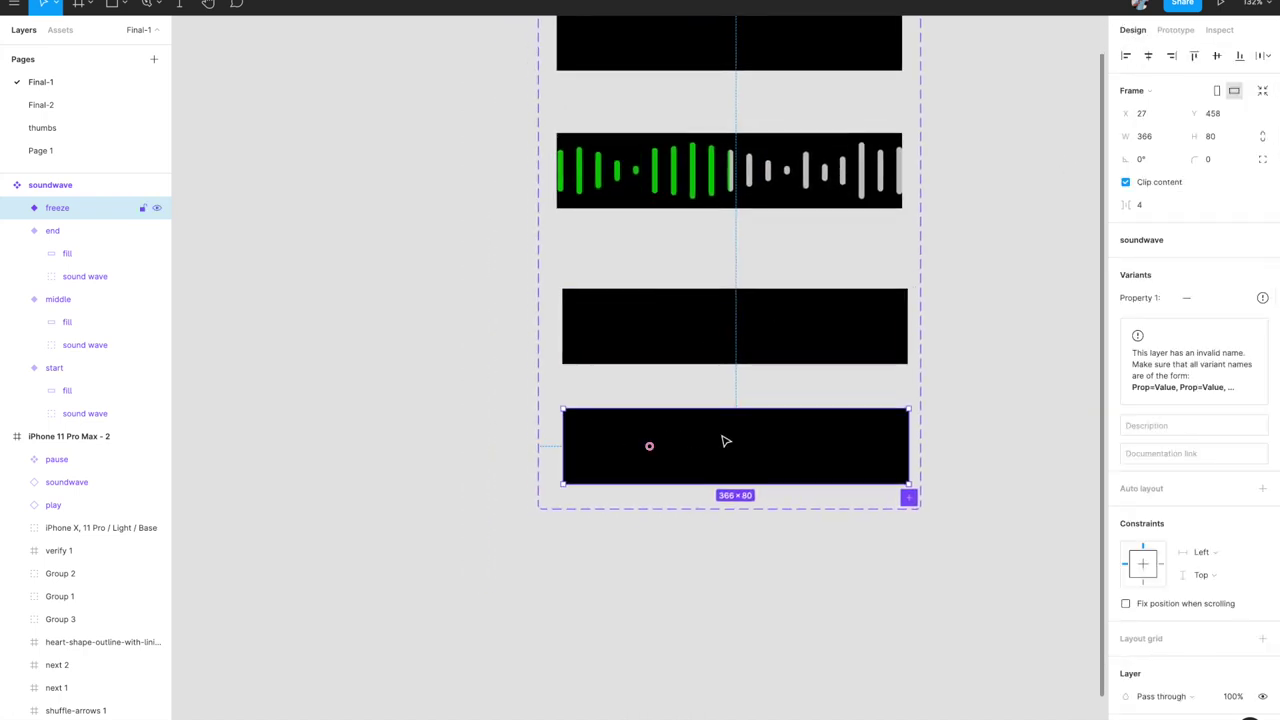
double_click(711, 449)
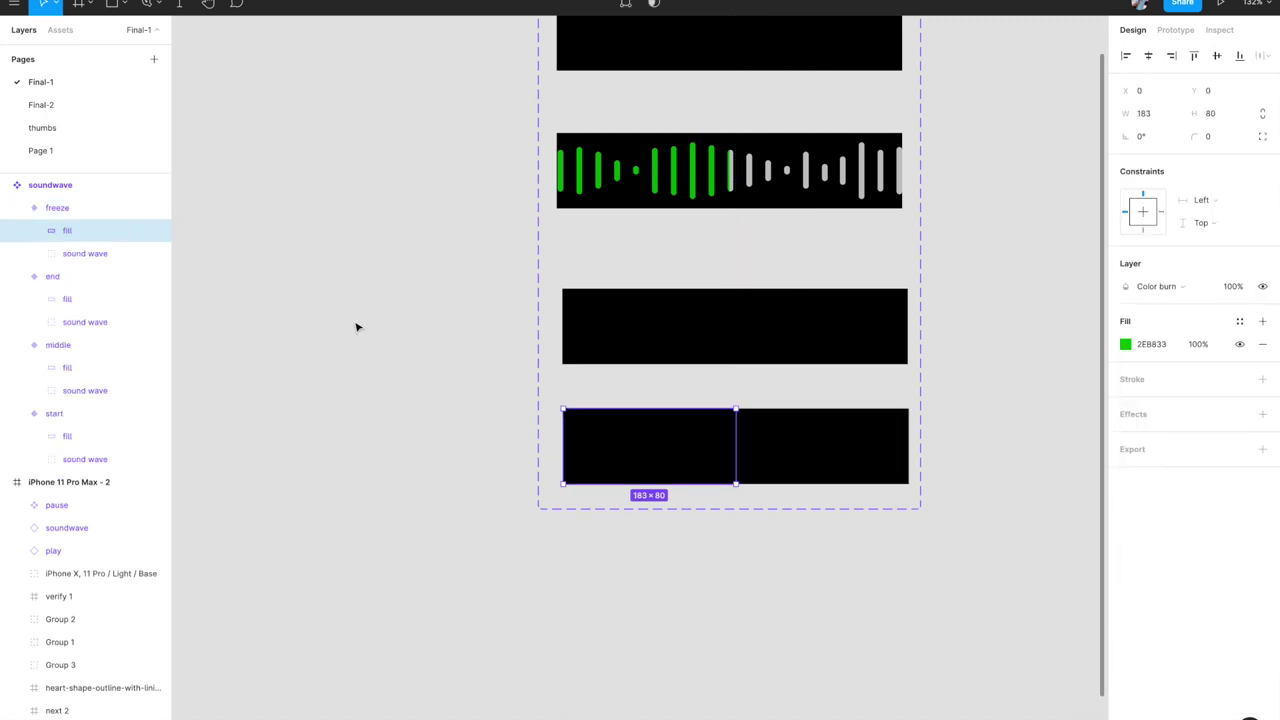
key("Delete")
- Centre the sound wave group horizontally within the freeze variant
left_click(80, 234)
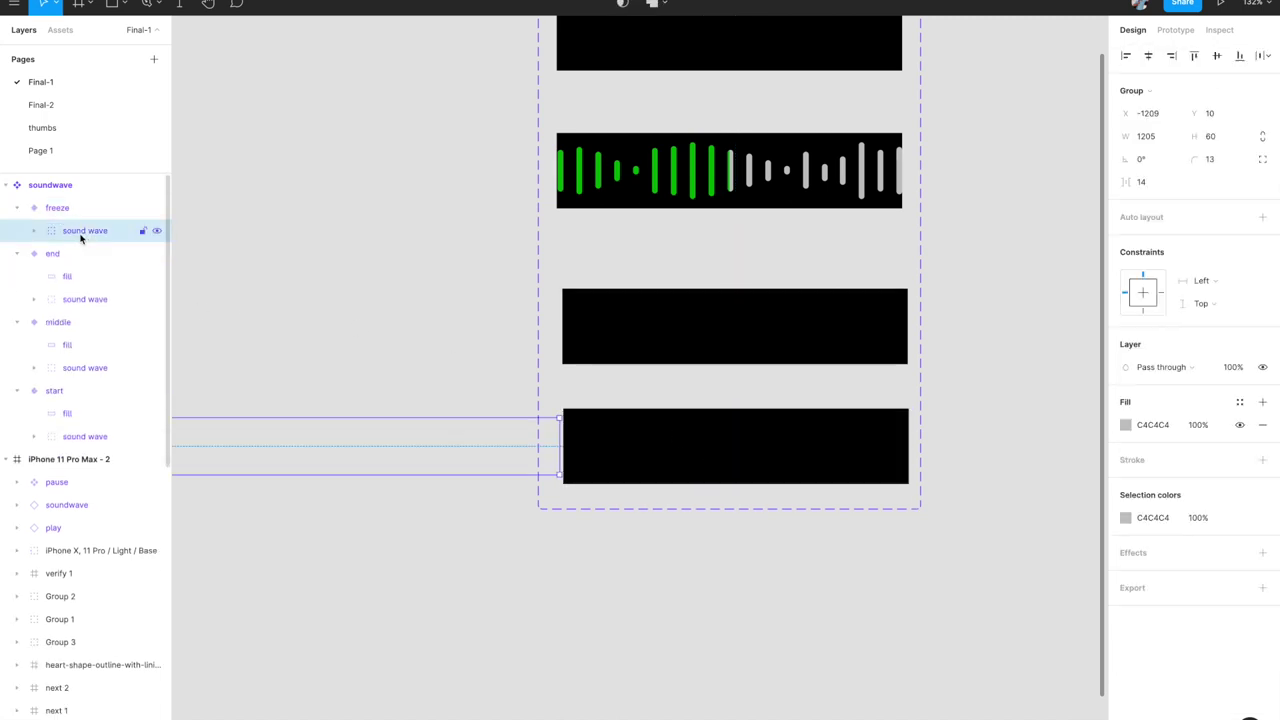
scroll(574, 380, "down", 5)
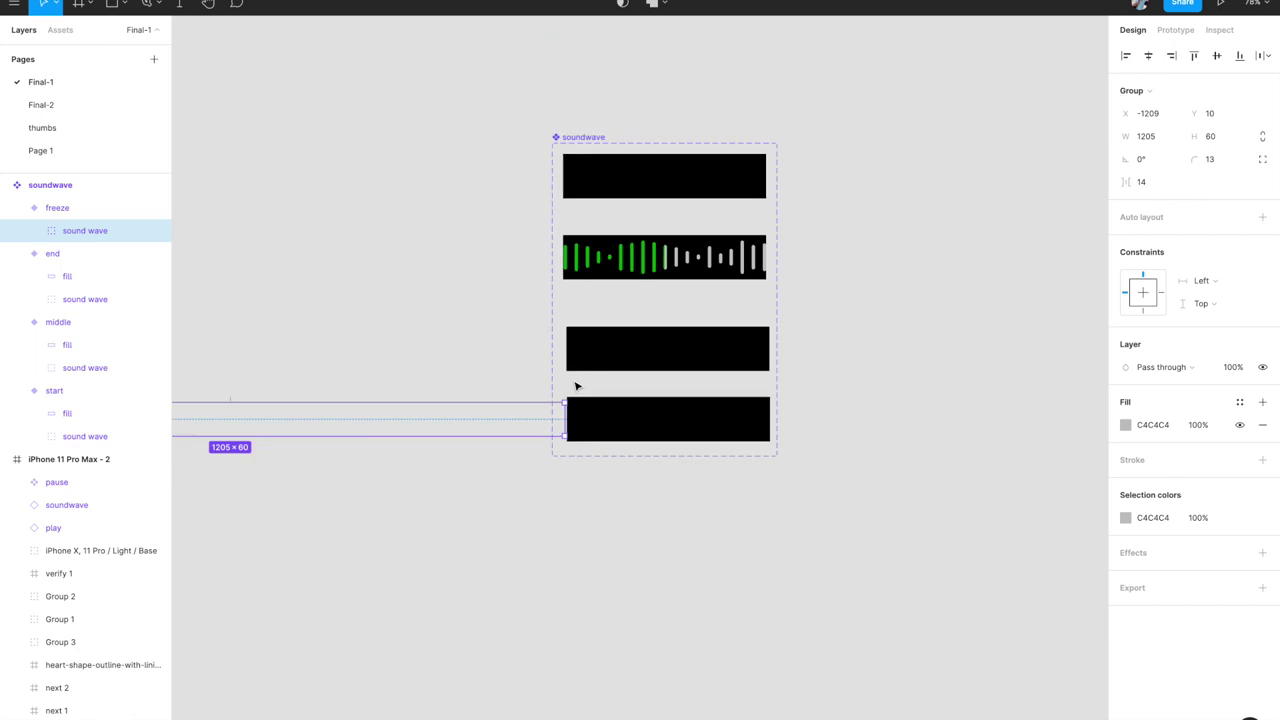
left_click(1148, 55)
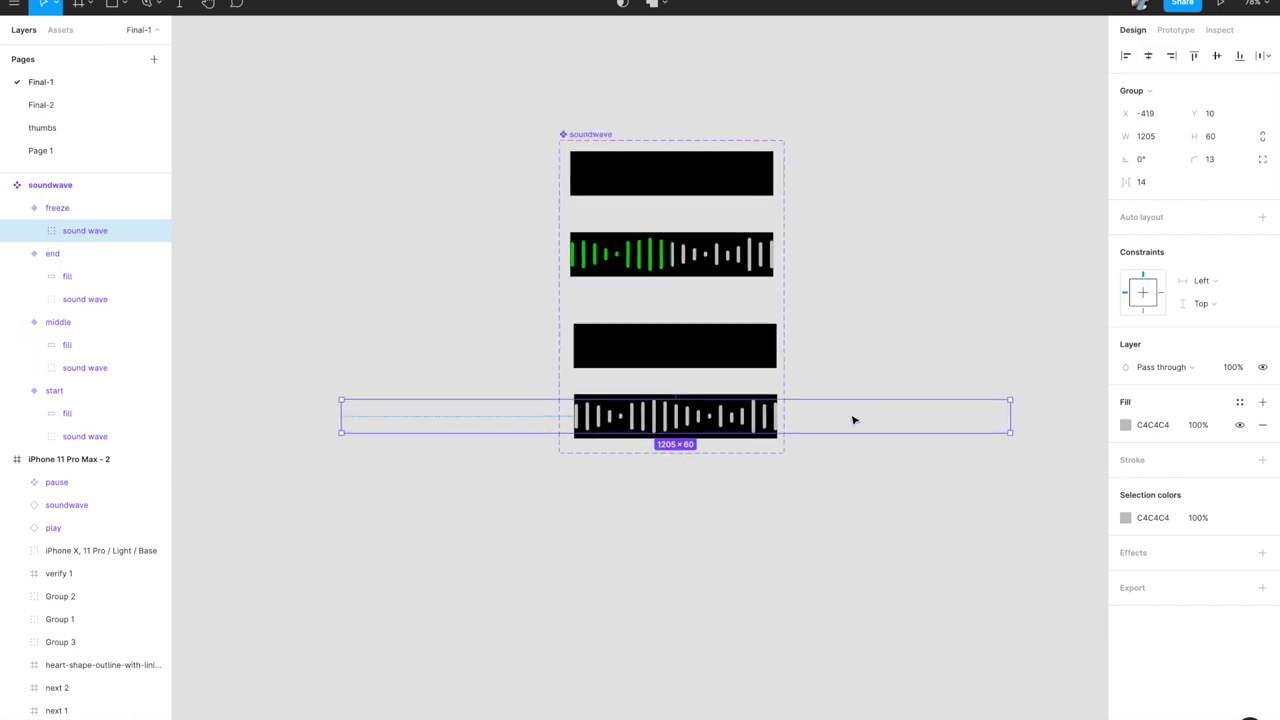
scroll(853, 420, "up", 3)
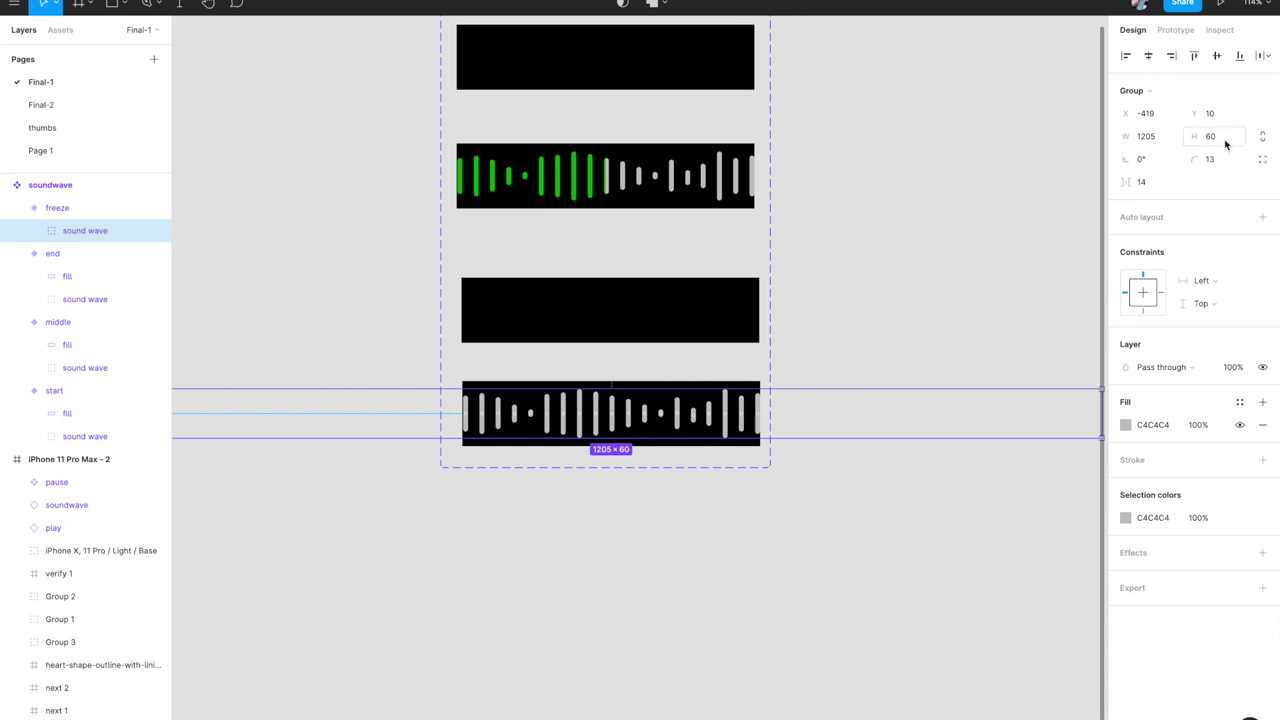
- Set the height of all sound wave bars in the freeze variant, Rectangle 43 through Rectangle 8, to 6
left_click(37, 232)
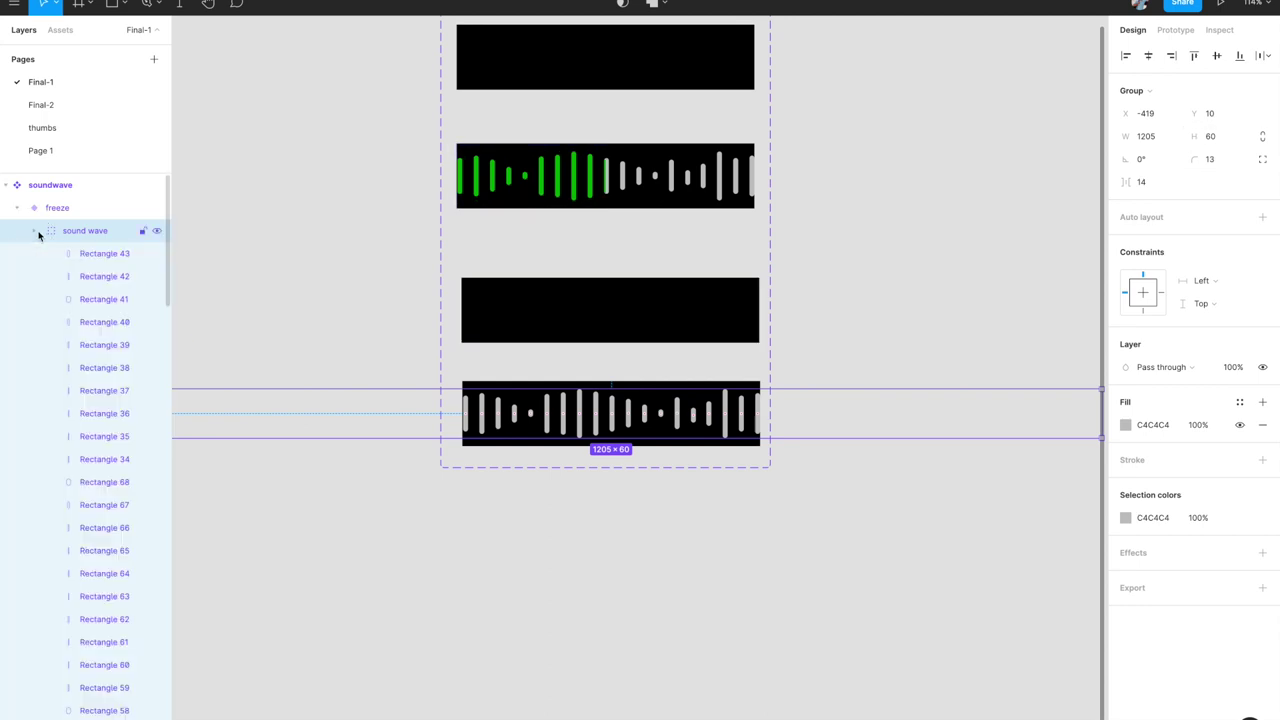
left_click(72, 254)
scroll(77, 318, "down", 5)
scroll(77, 317, "down", 18)
scroll(78, 317, "up", 6)
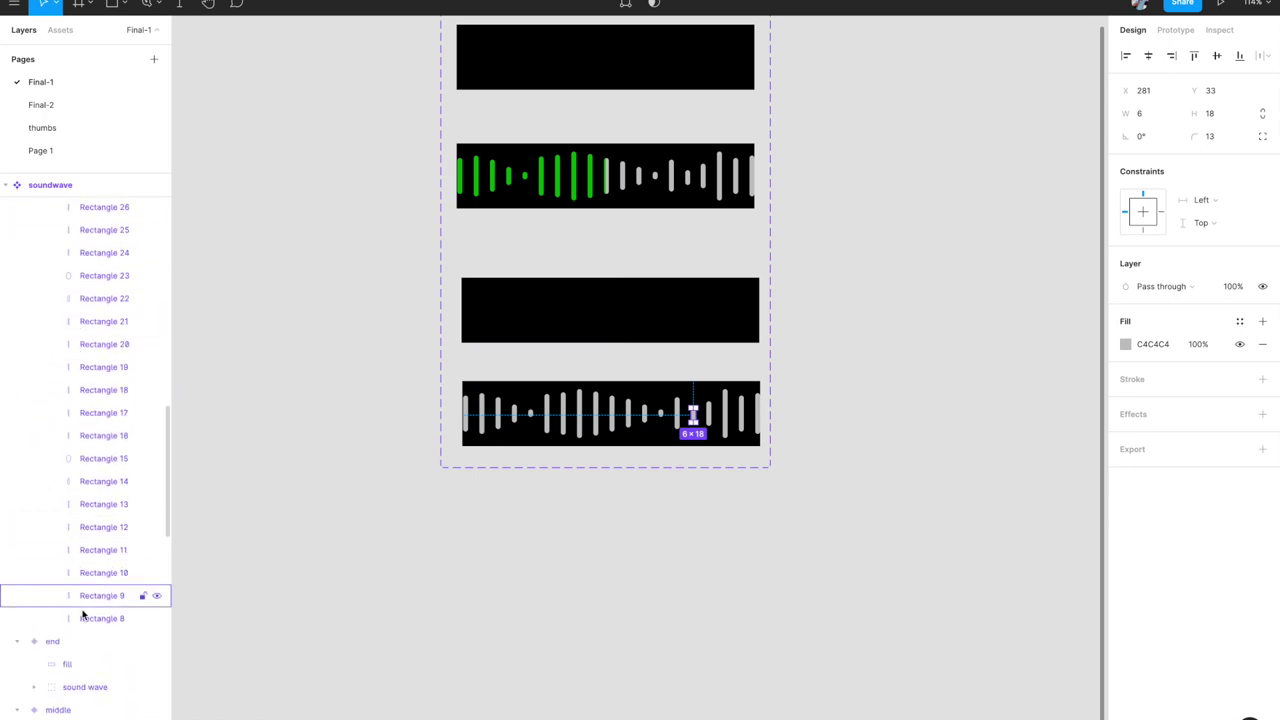
left_click(86, 617, "shift")
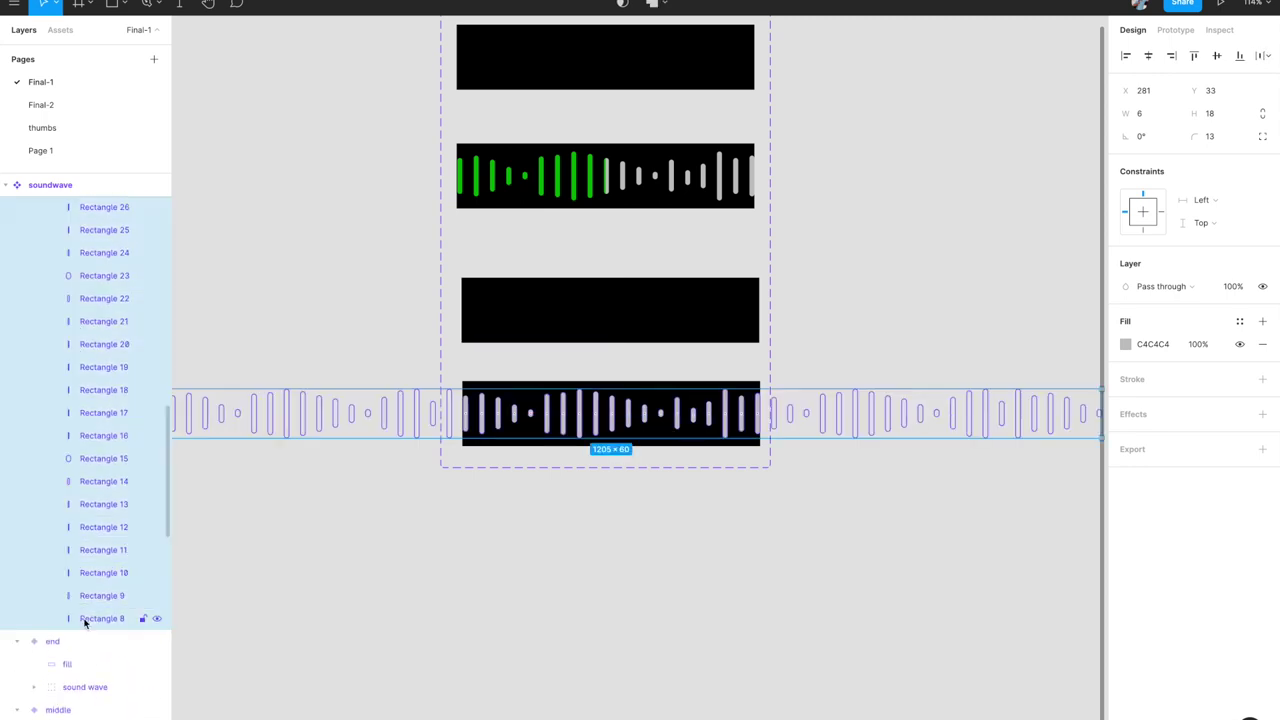
left_click(1217, 115)
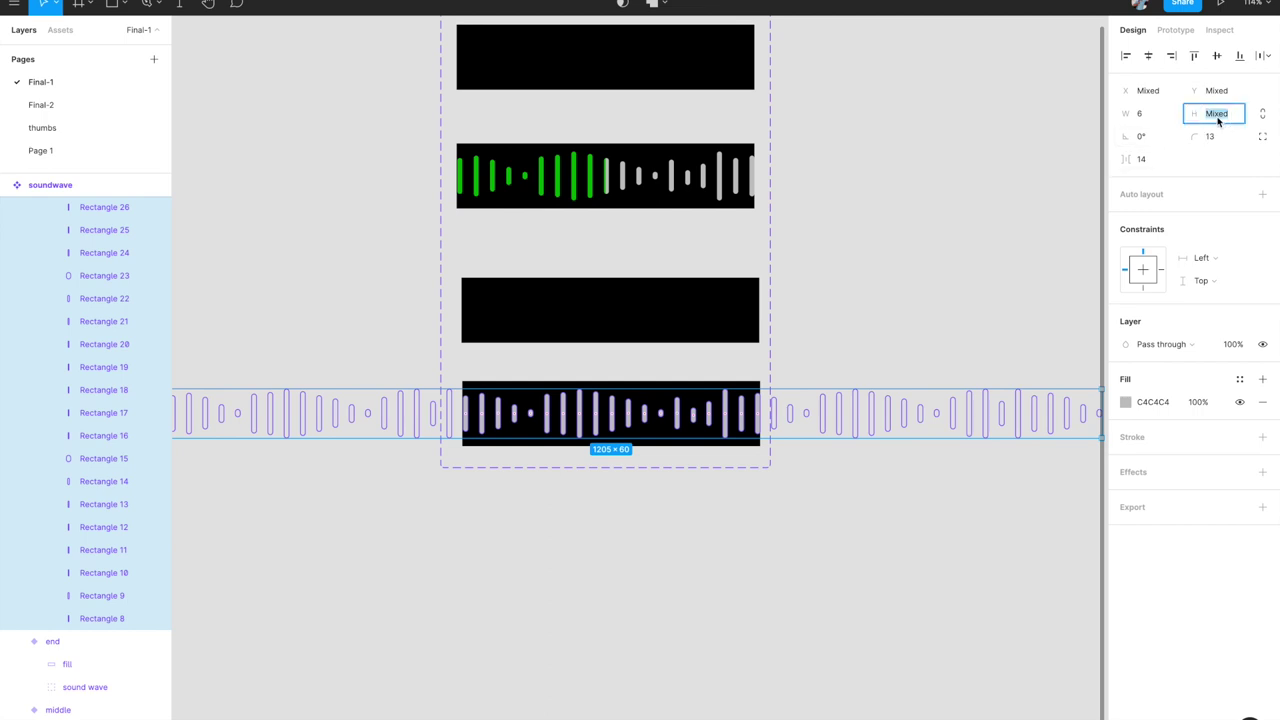
type("6")
key("Return")
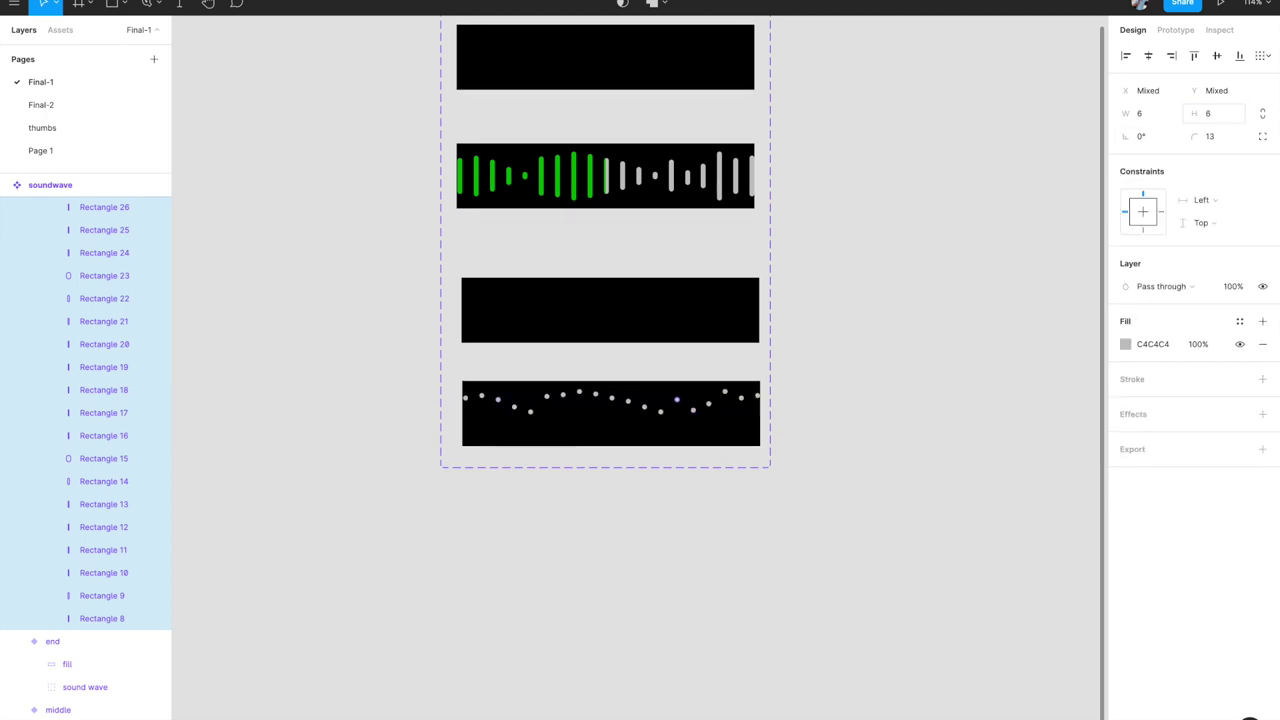
- Align the freeze variant's dots on one horizontal line and centre their sound wave group vertically in the variant
left_click(1218, 58)
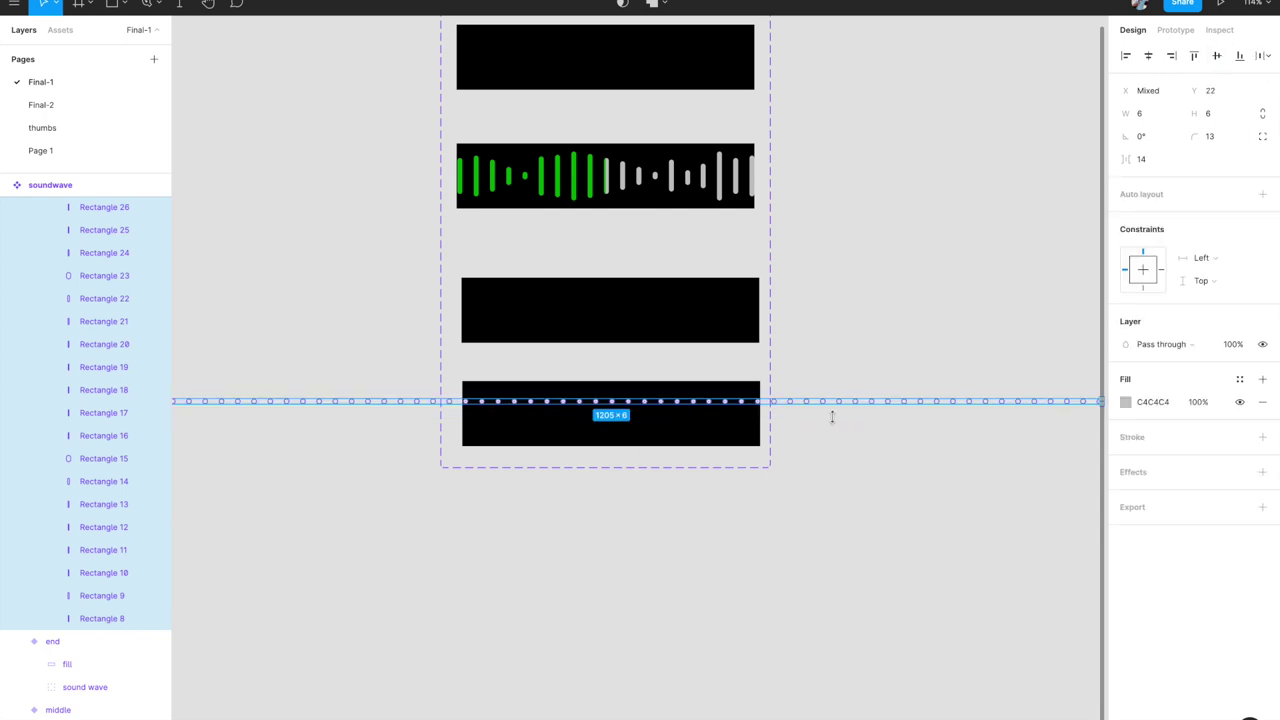
left_click(818, 484)
left_click(672, 402)
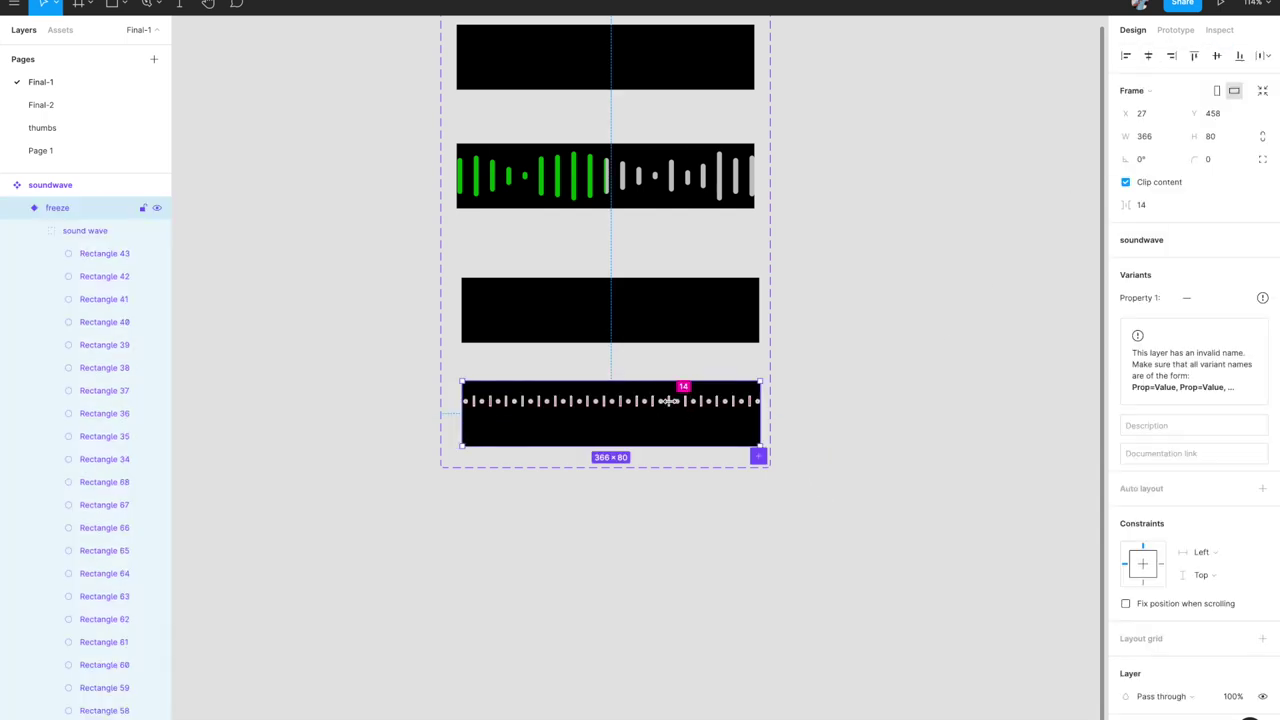
left_click(82, 232)
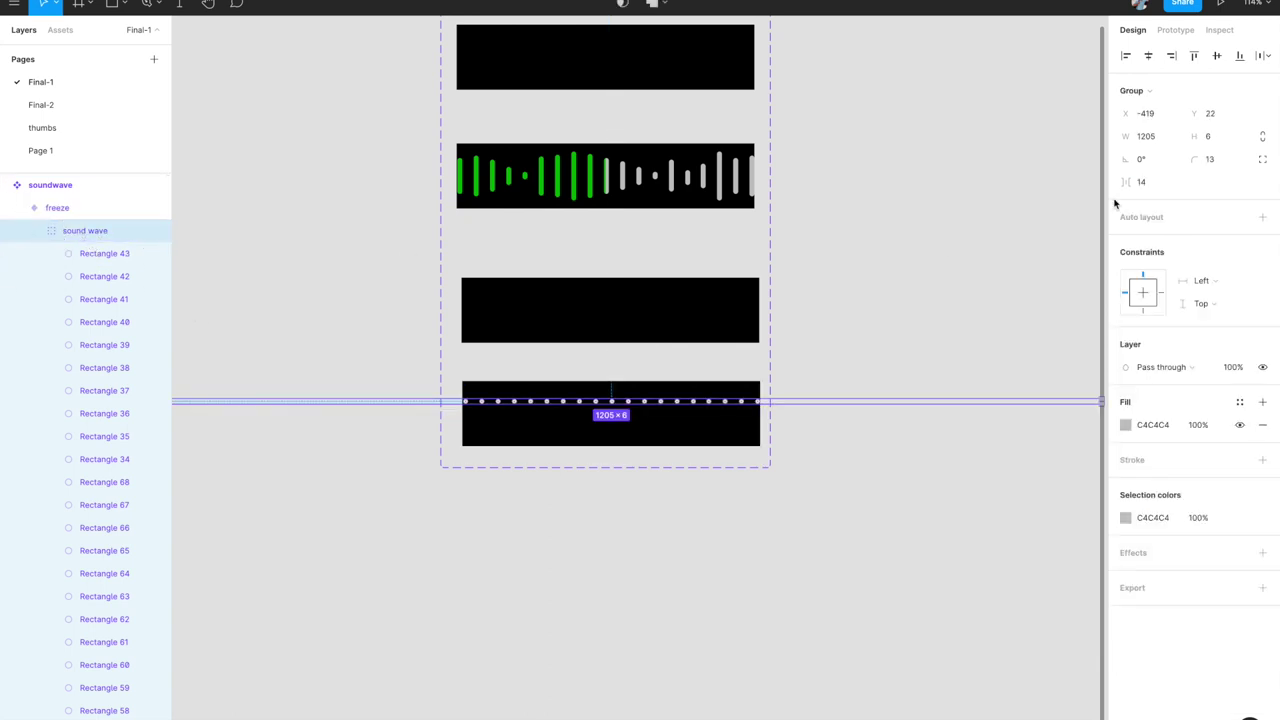
left_click(1217, 56)
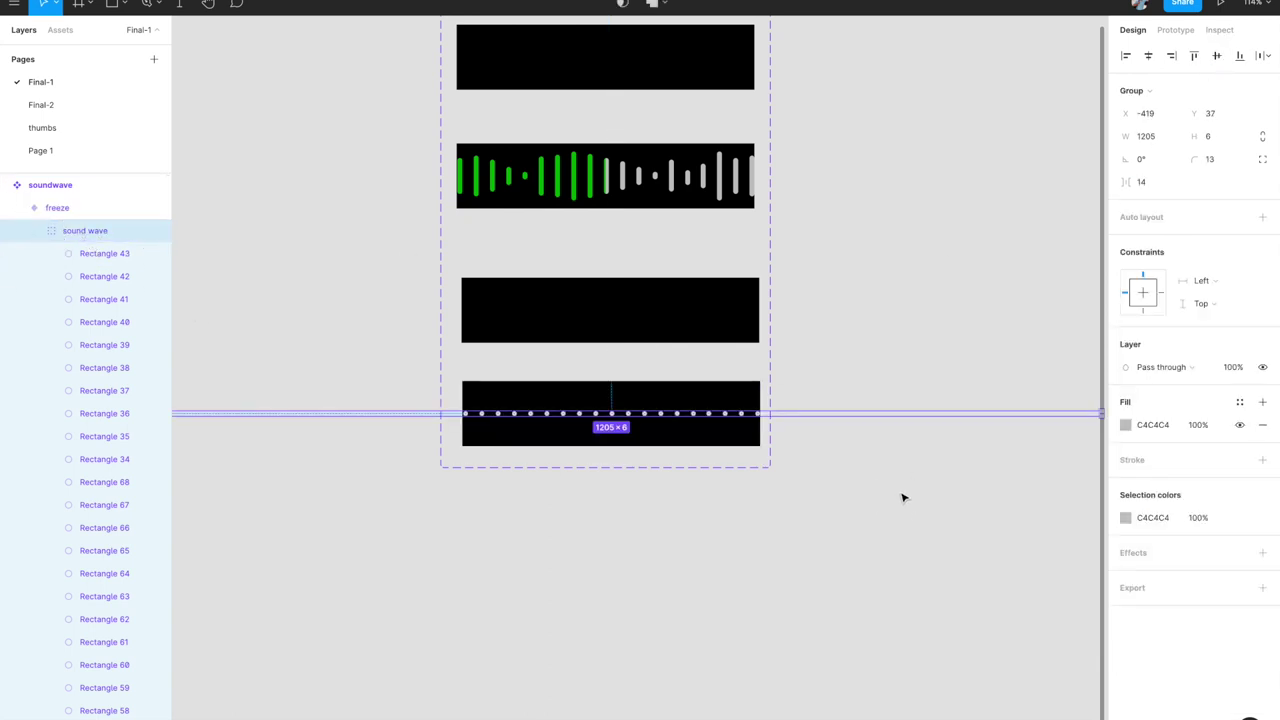
left_click(898, 503)
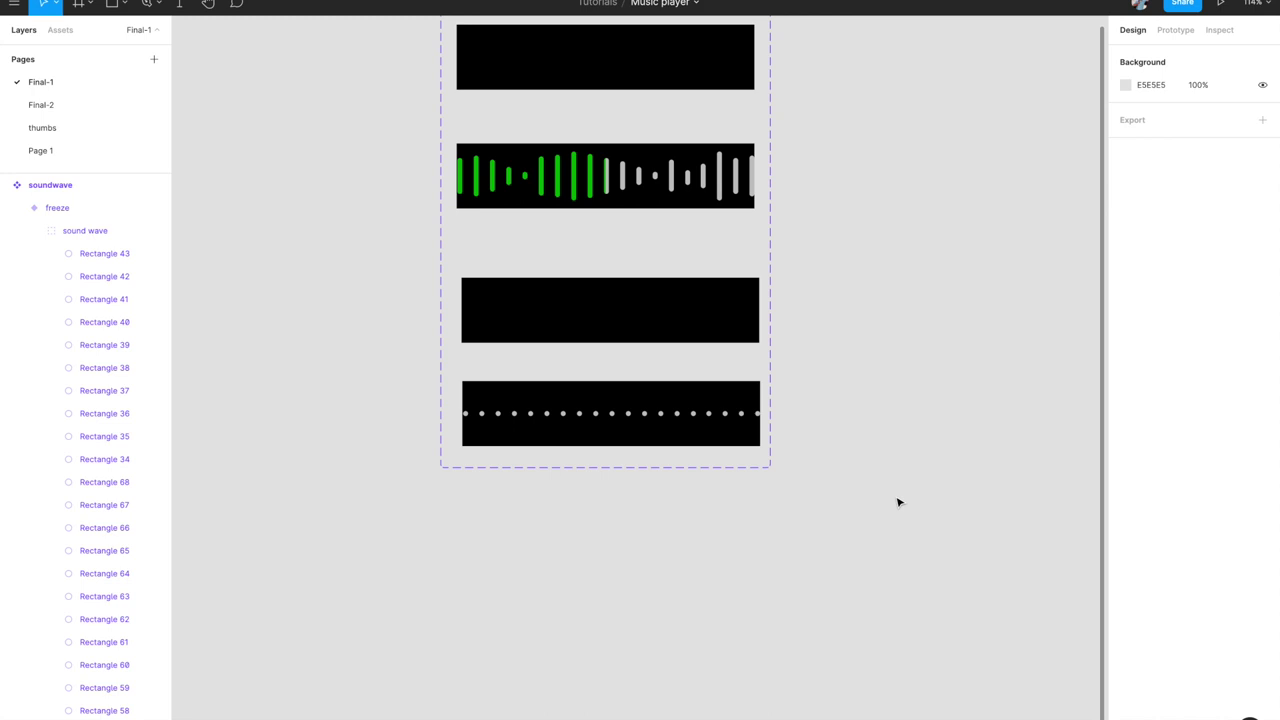
- Switch the soundwave instance on the iPhone 11 Pro Max - 2 frame to the freeze variant
key("shift+1")
left_click(654, 537)
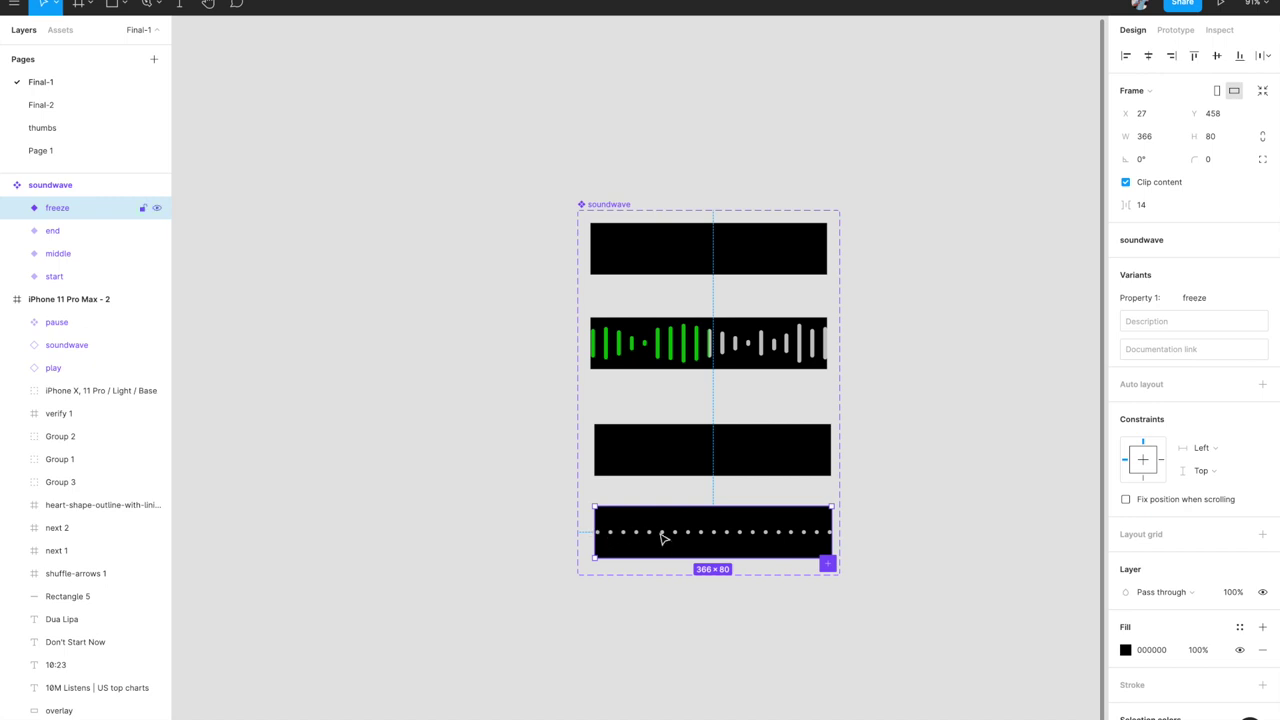
scroll(822, 533, "down", 6)
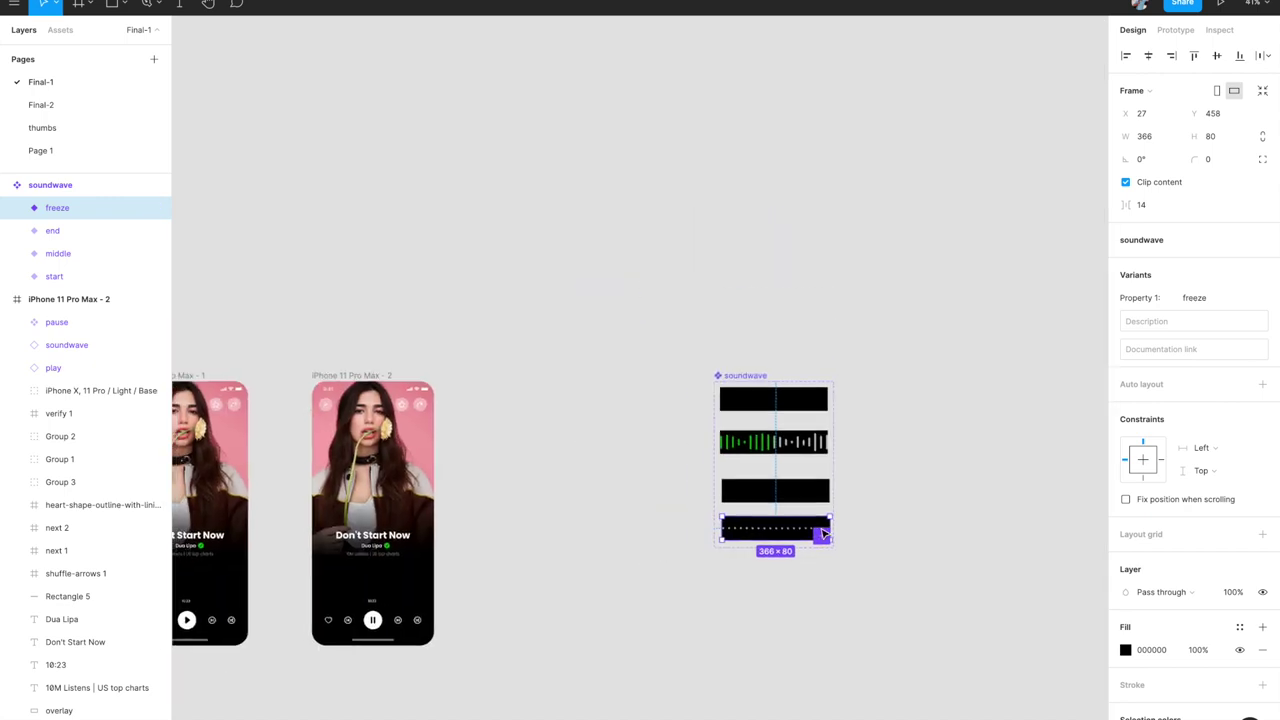
scroll(540, 465, "up", 2)
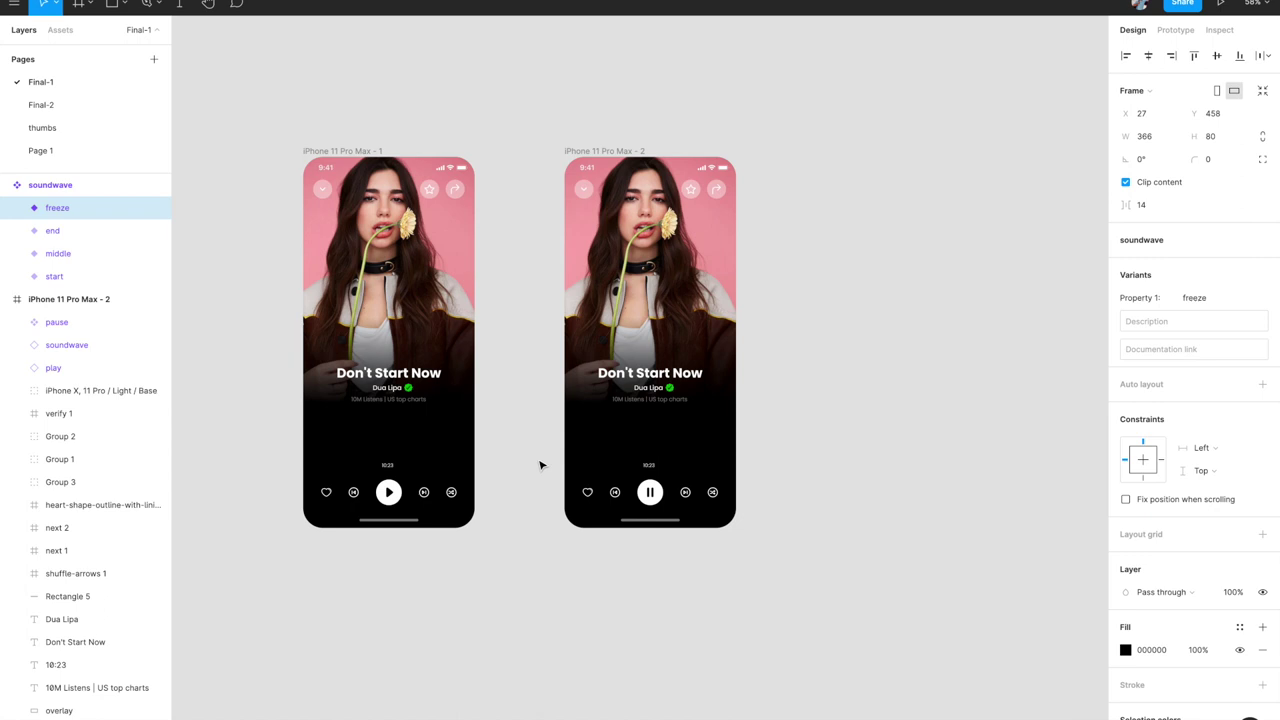
scroll(540, 465, "up", 2)
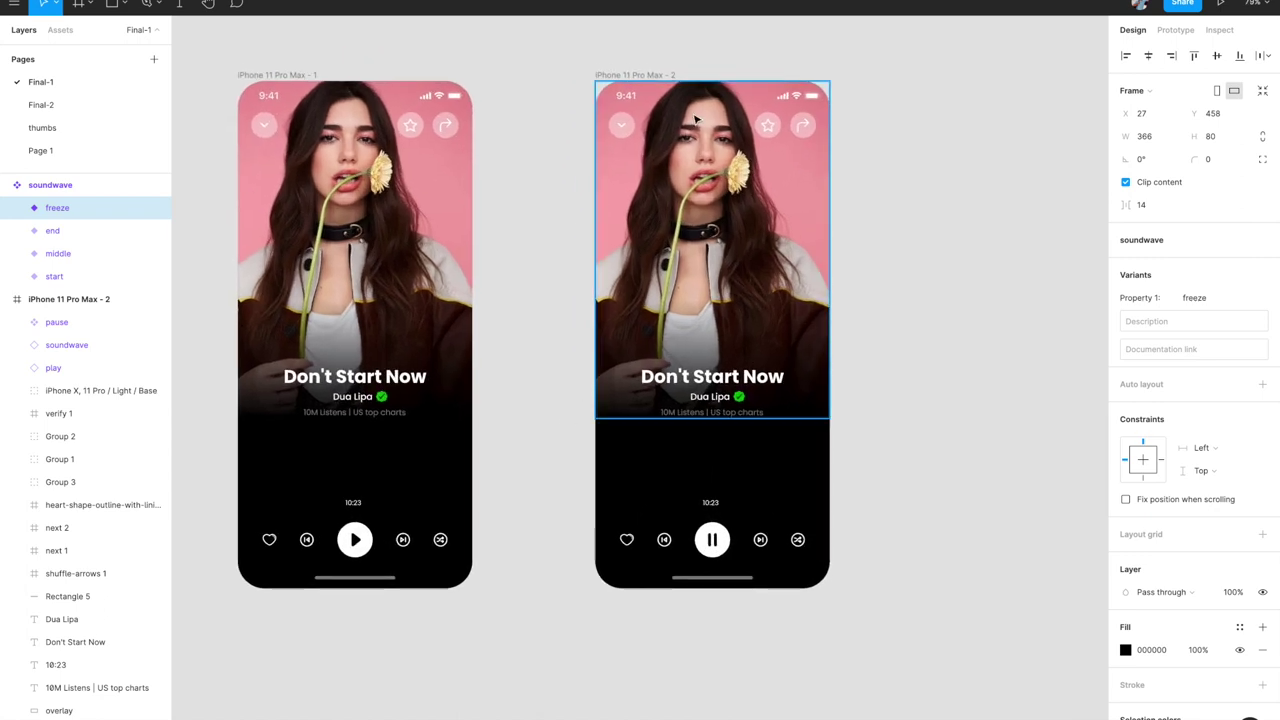
left_click(674, 76)
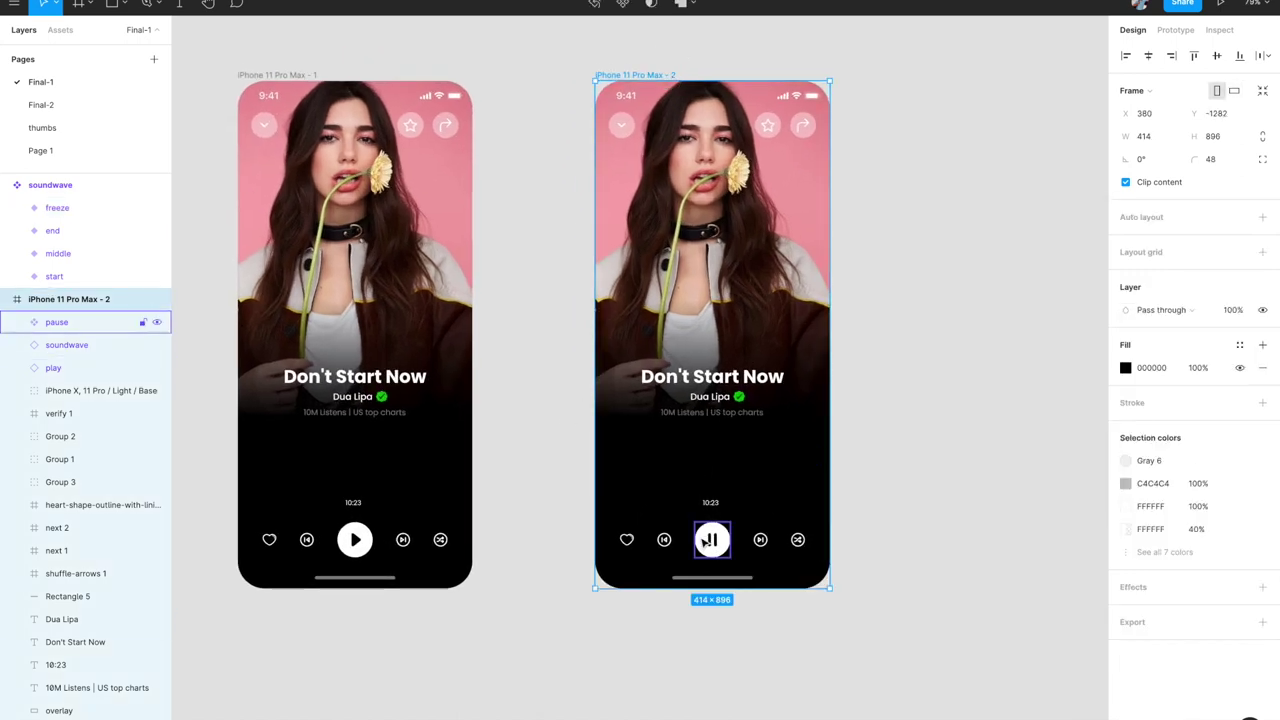
scroll(706, 541, "up", 4)
left_click(741, 401)
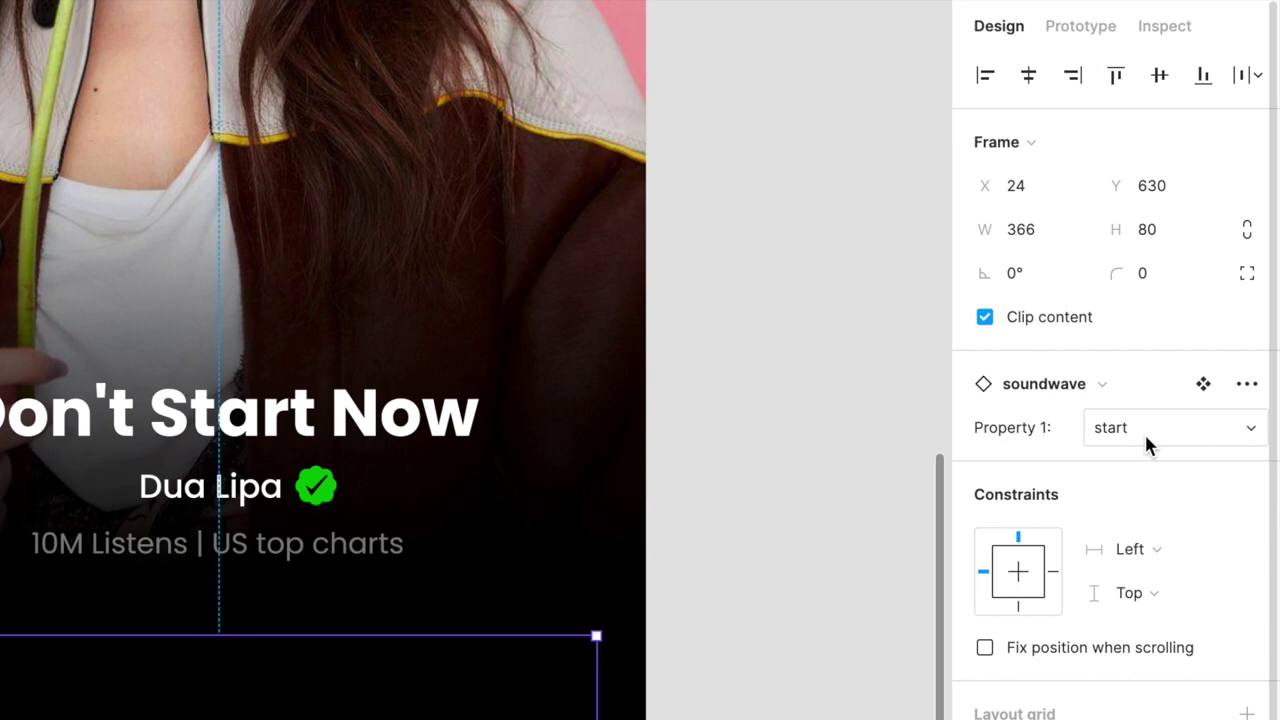
left_click(1145, 432)
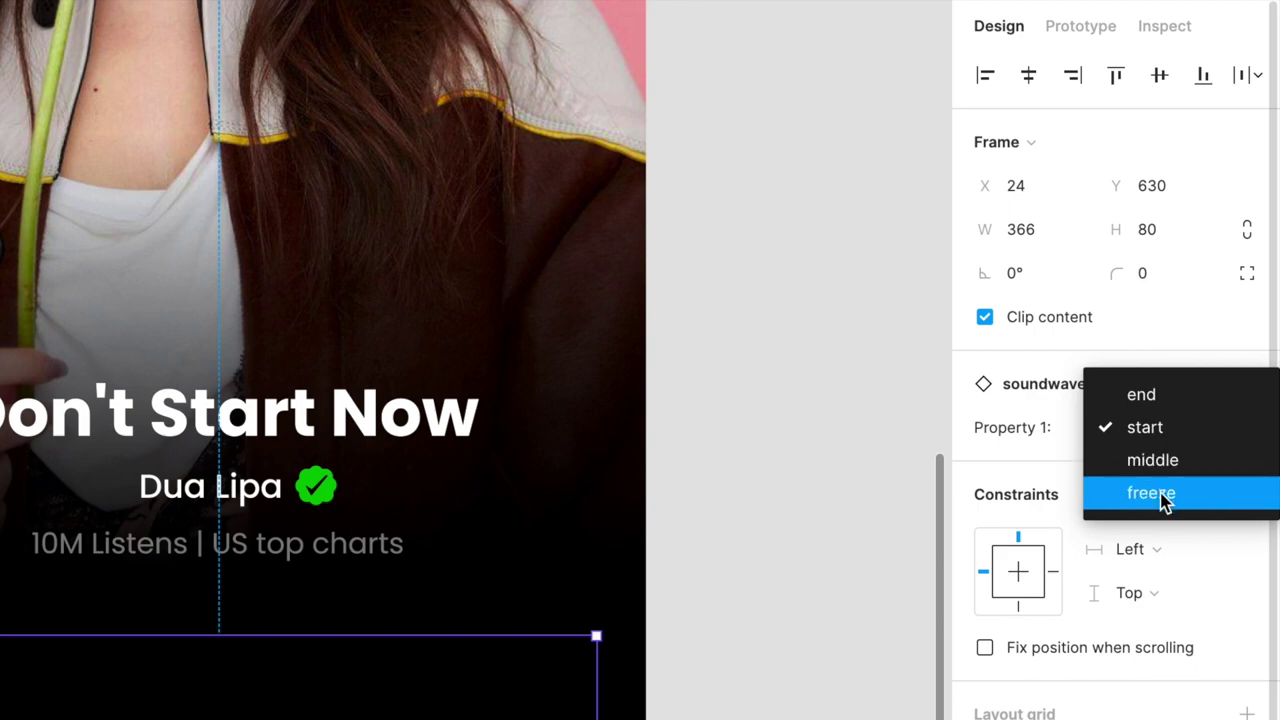
left_click(1160, 496)
- Examine the prototype connections between the variants of the soundwave component set
scroll(855, 420, "down", 5)
scroll(854, 417, "right", 3)
scroll(838, 330, "up", 5)
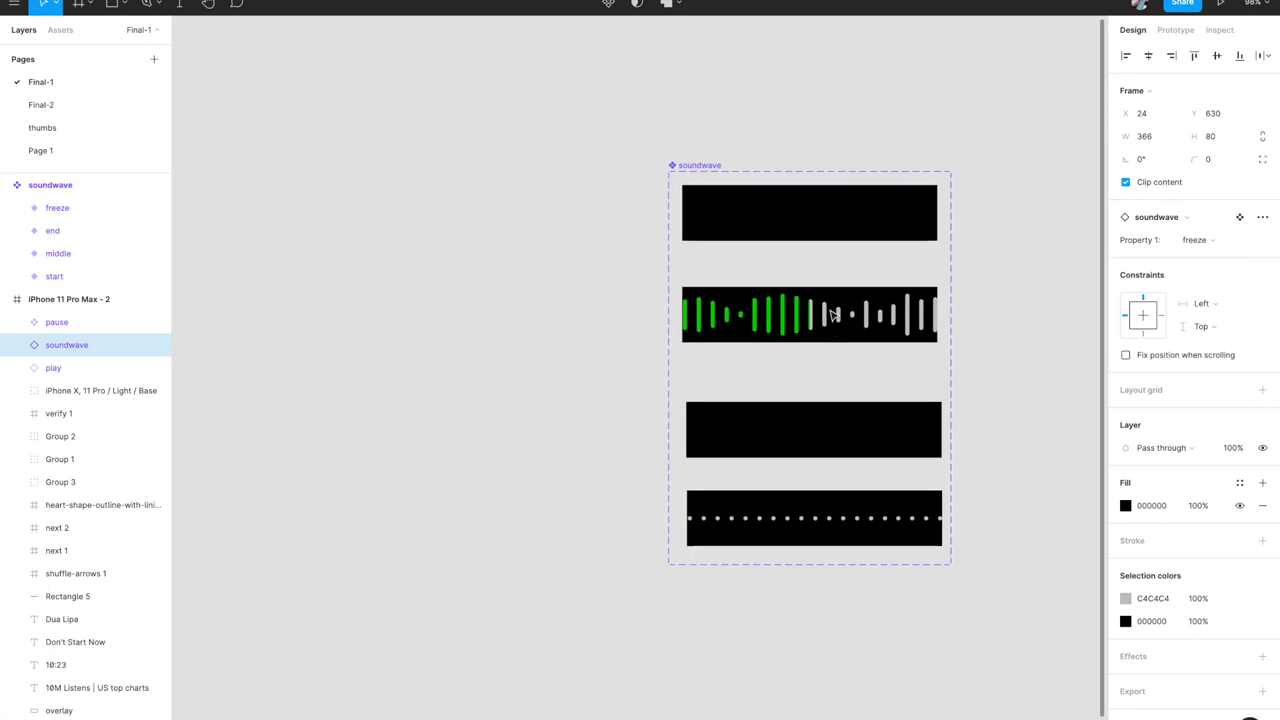
left_click(800, 265)
left_click(1176, 30)
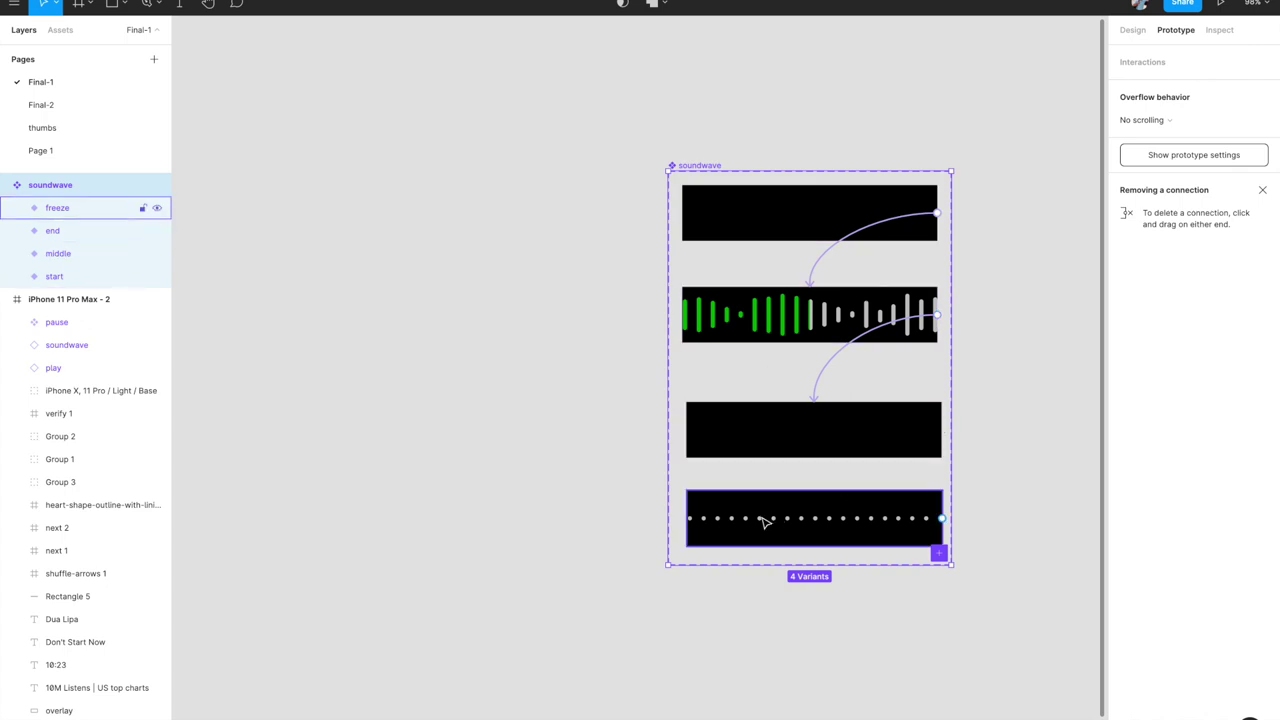
scroll(763, 522, "down", 5)
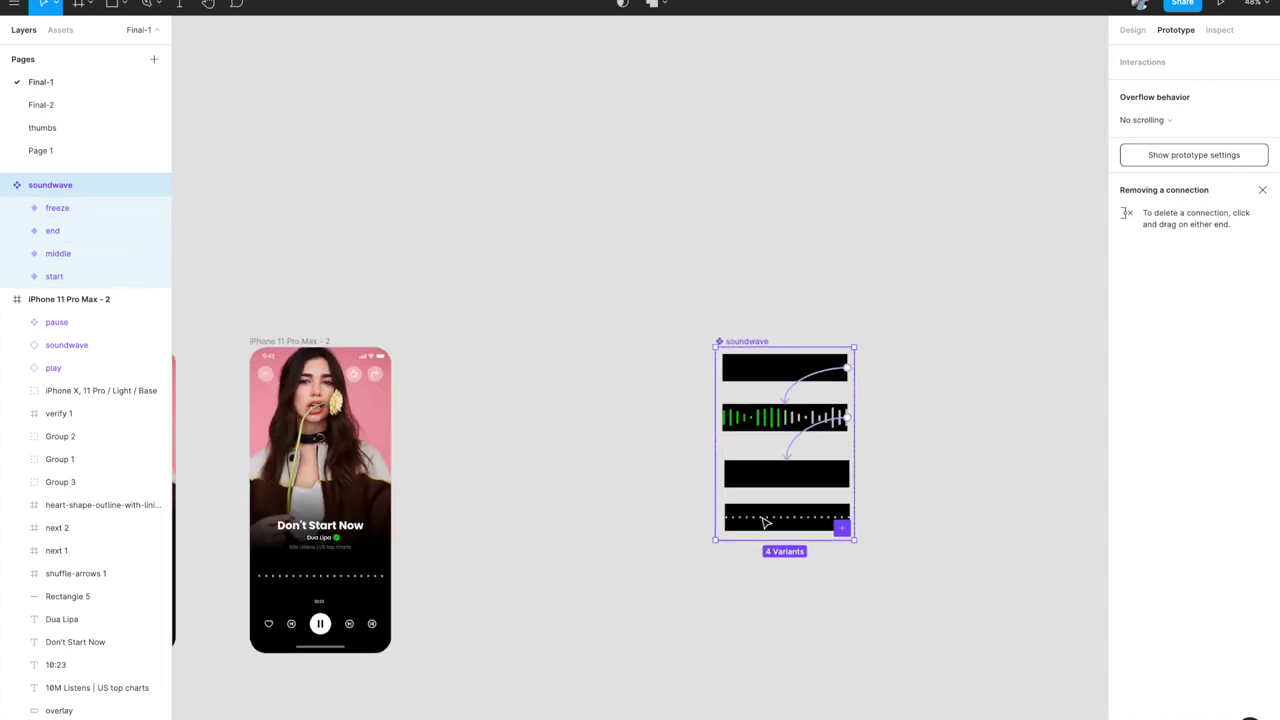
- Run the music player prototype and use its play/pause control to test the change between the moving and frozen soundwave
left_click(467, 261)
scroll(469, 262, "up", 5)
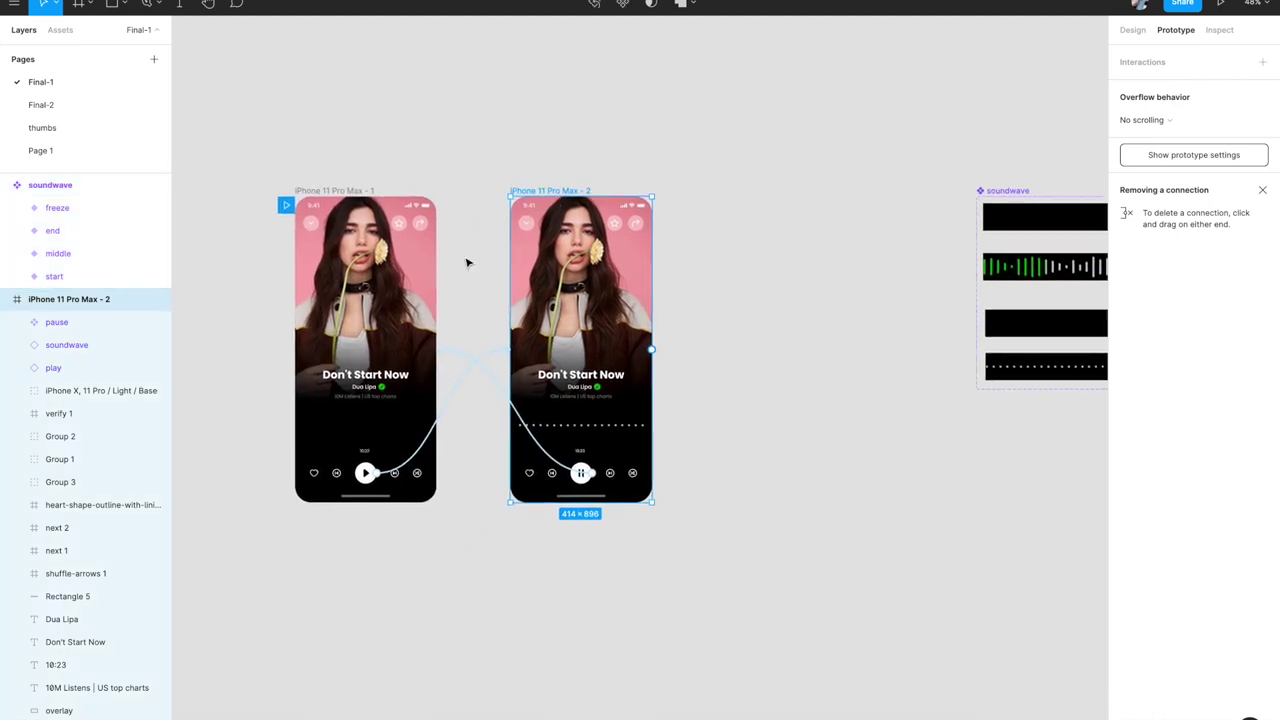
scroll(600, 351, "down", 3)
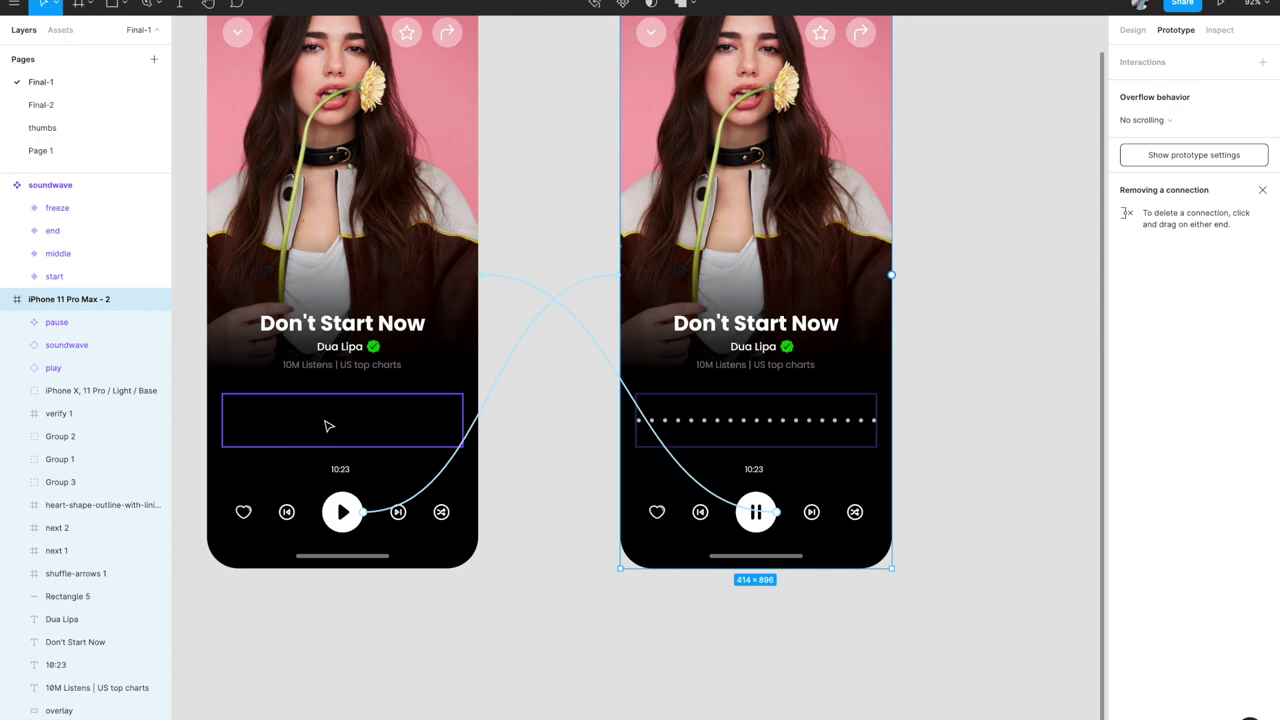
scroll(329, 426, "down", 3)
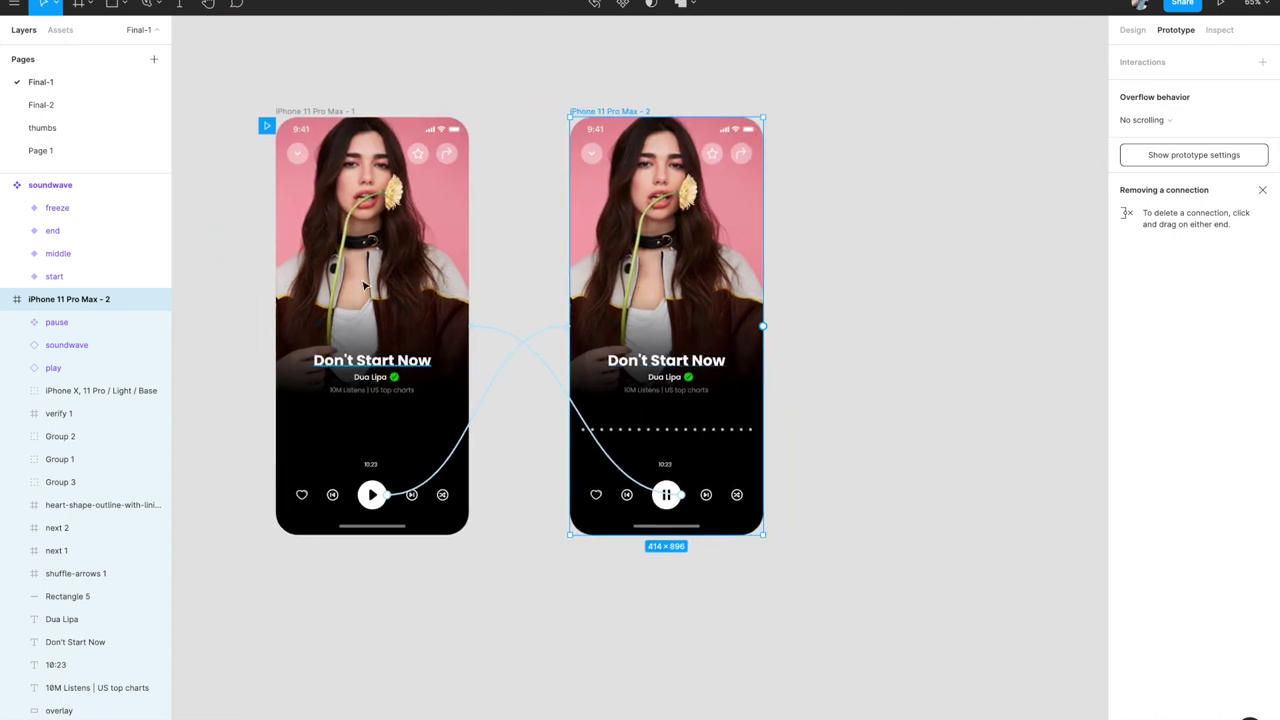
left_click(1222, 8)
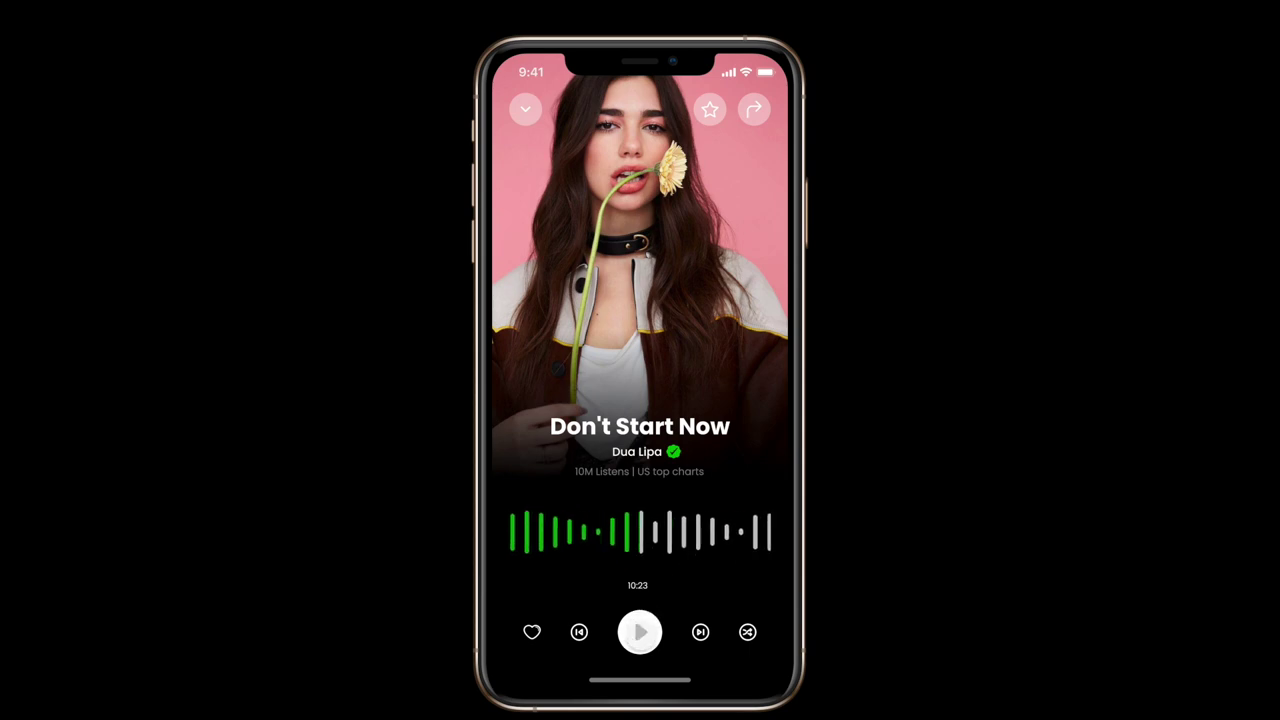
left_click(640, 634)
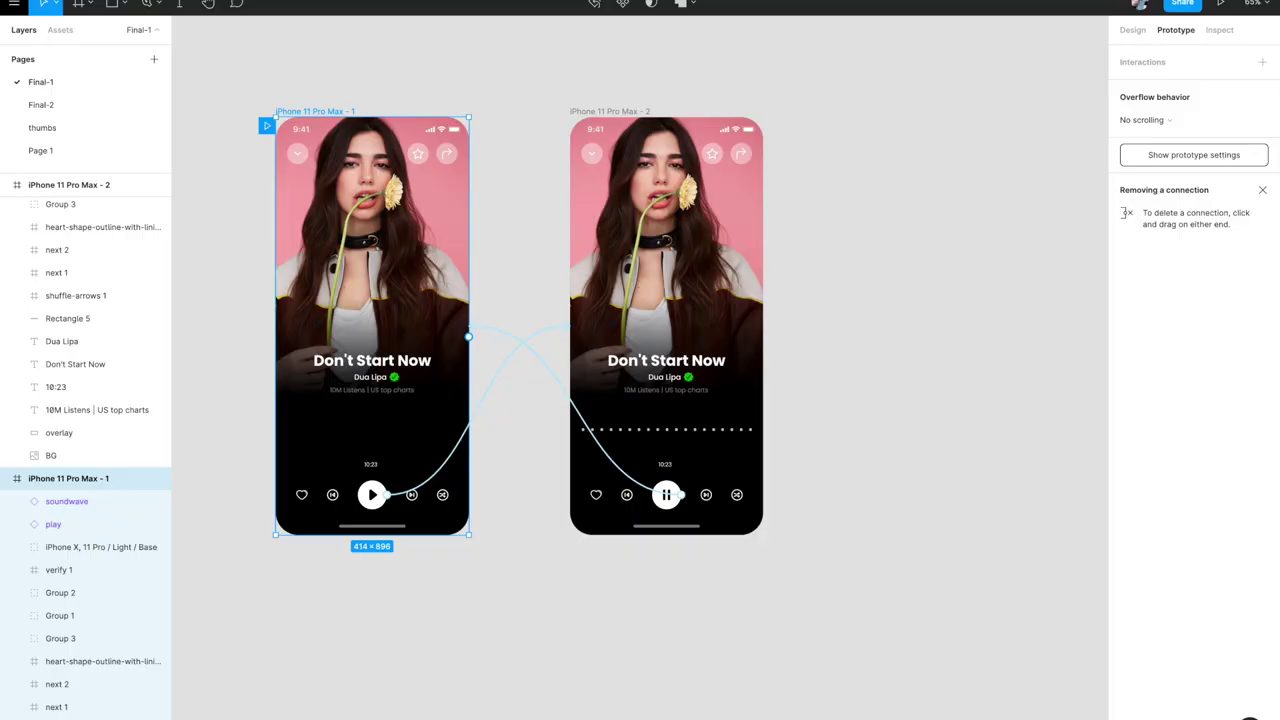
scroll(398, 470, "left", 3)
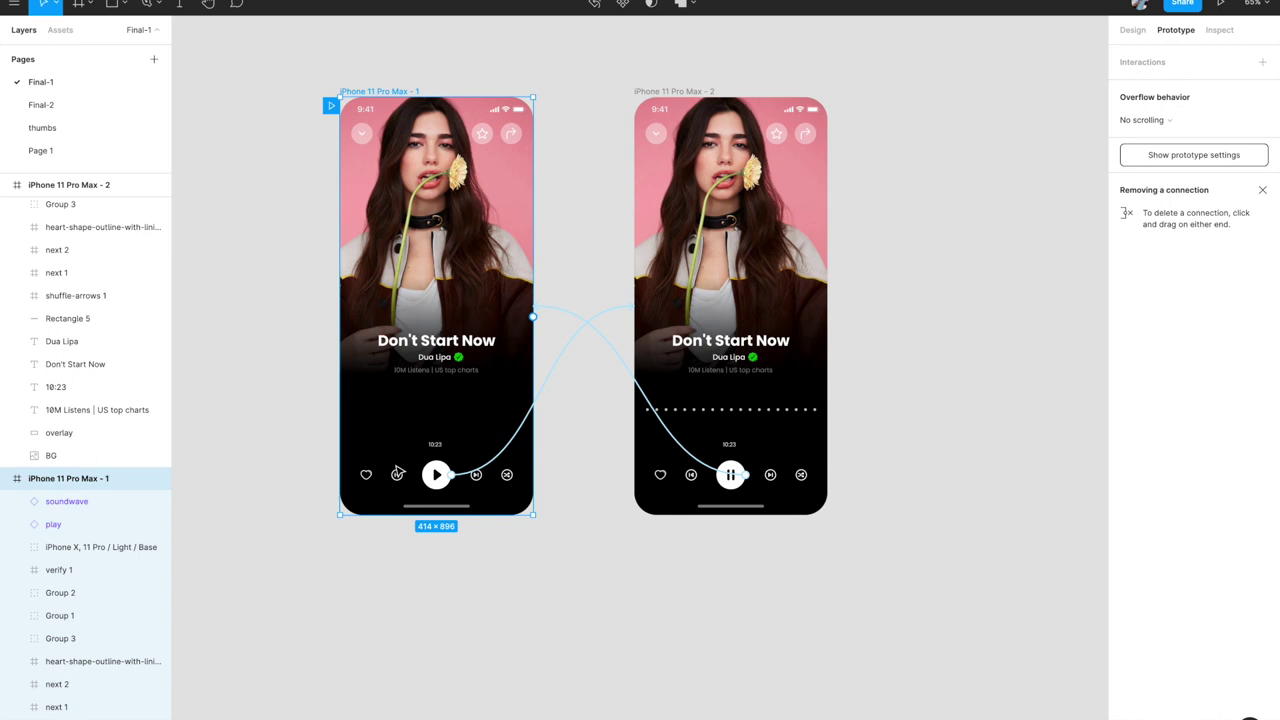
scroll(398, 472, "right", 3)
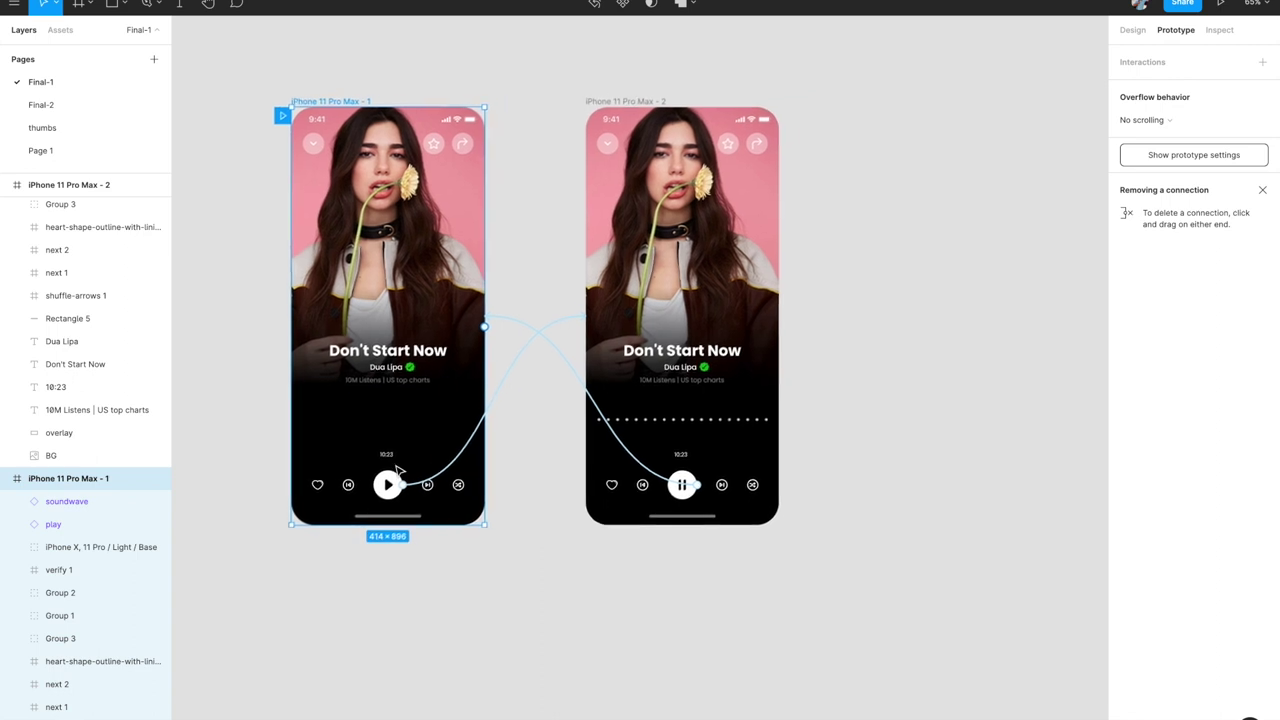
scroll(631, 577, "right", 2)
scroll(676, 508, "up", 3)
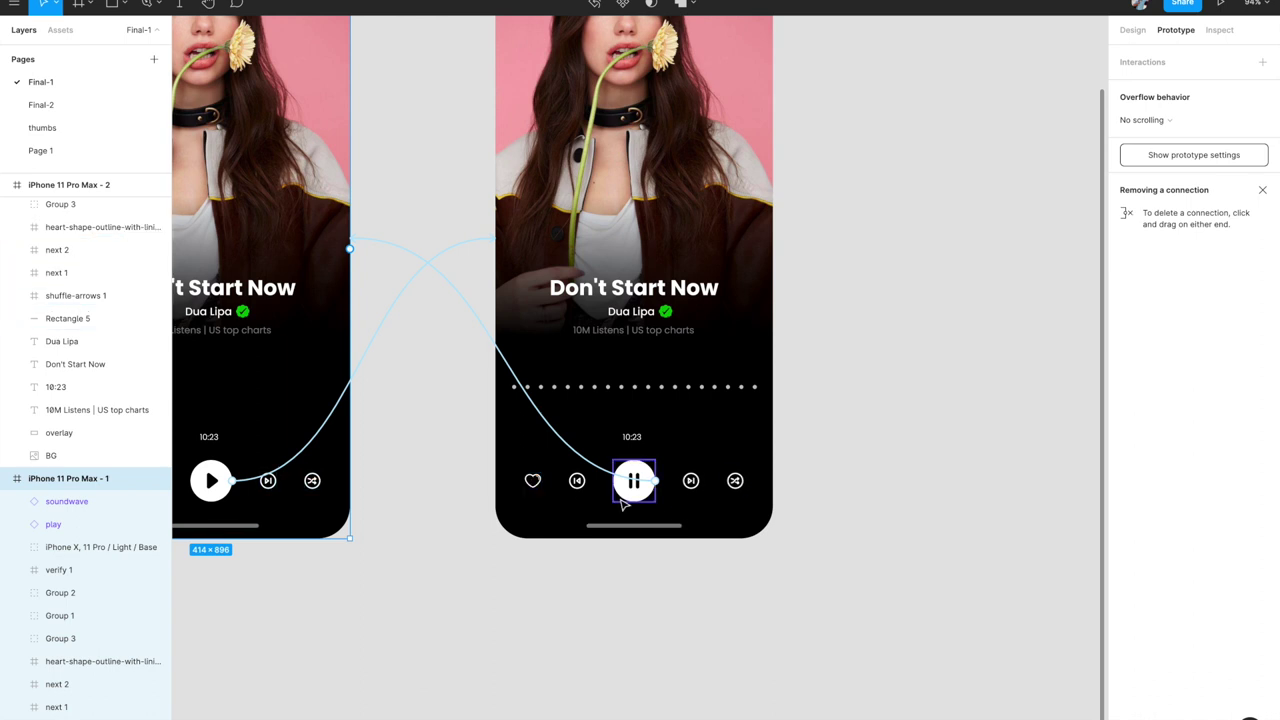
scroll(622, 503, "down", 5)
scroll(640, 505, "up", 4)
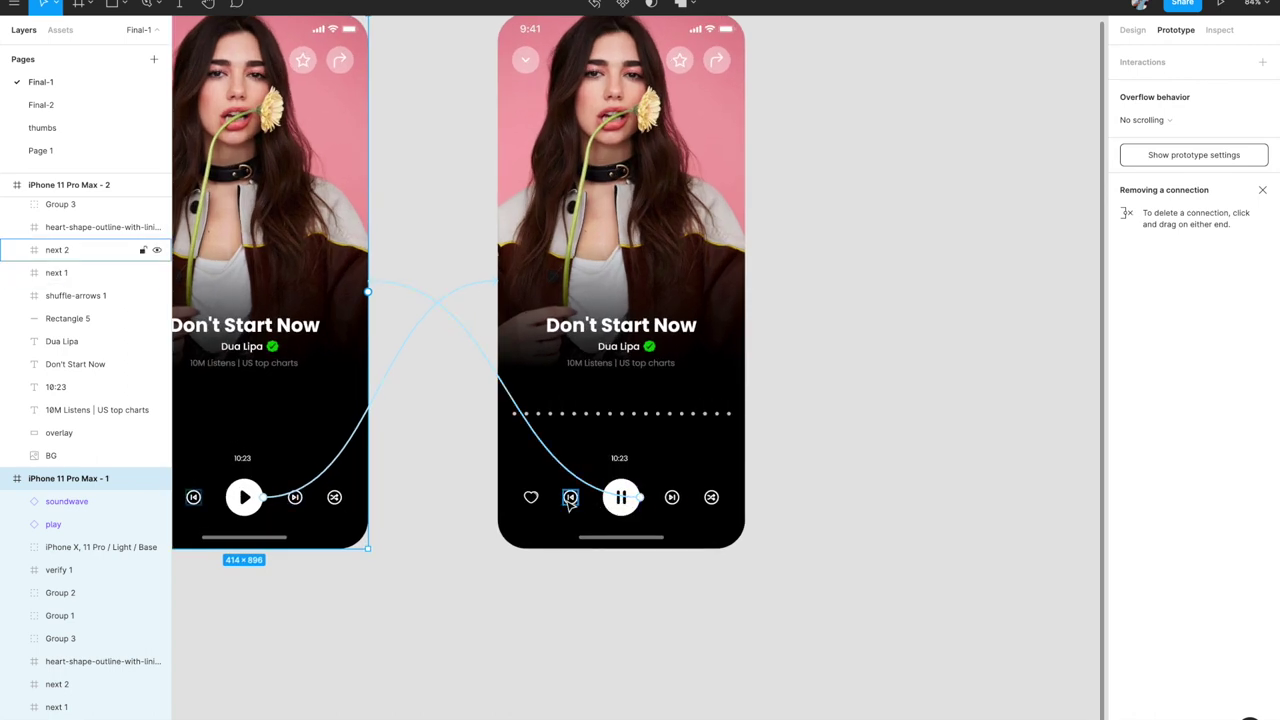
- Duplicate the iPhone 11 Pro Max - 1 frame and place the copy beside the iPhone 11 Pro Max - 2 frame
scroll(728, 527, "up", 3)
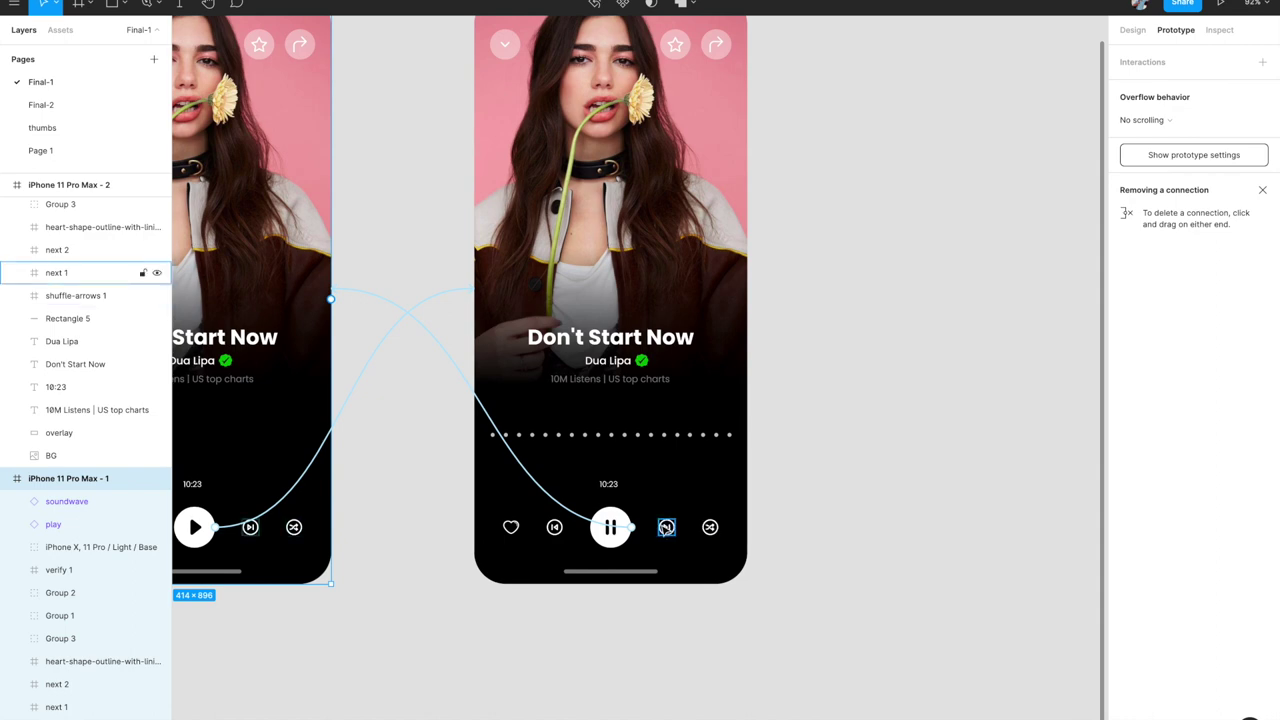
scroll(666, 527, "down", 3)
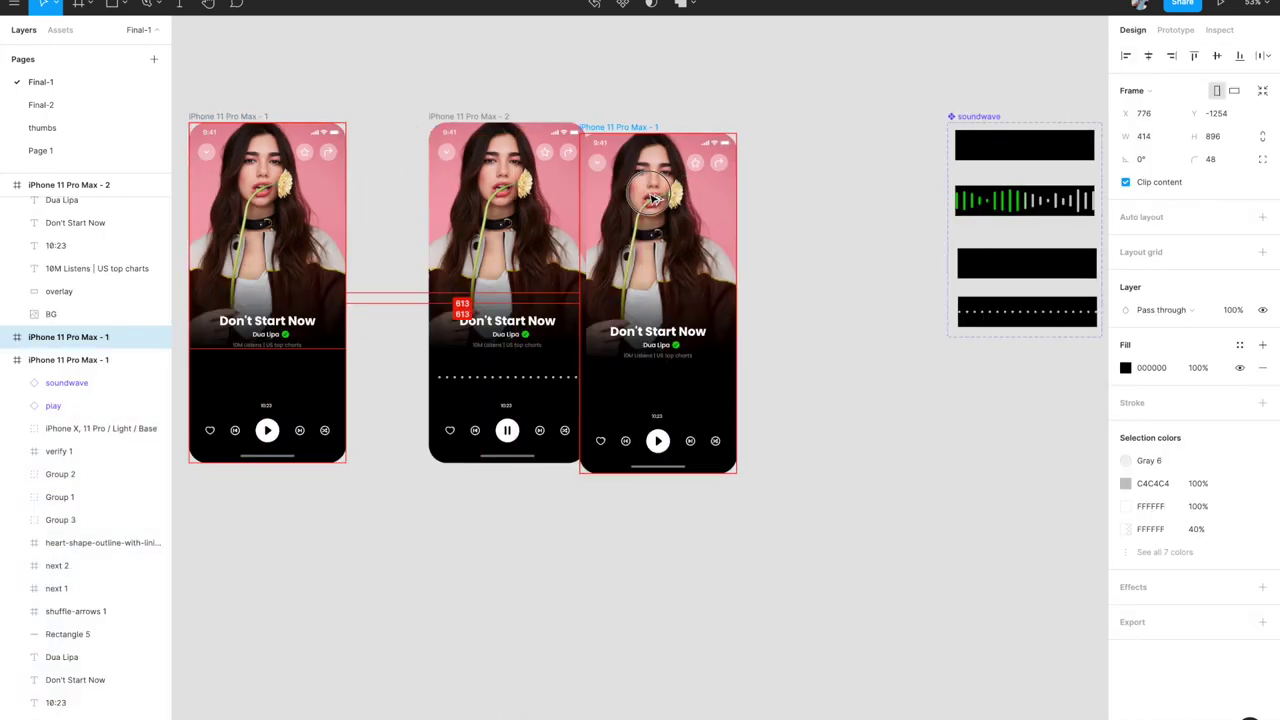
left_click_drag(669, 286, 720, 286)
- Paste the Blinding Lights cover image as a fill on the BG layer of the iPhone 11 Pro Max - 3 frame
scroll(745, 235, "up", 3)
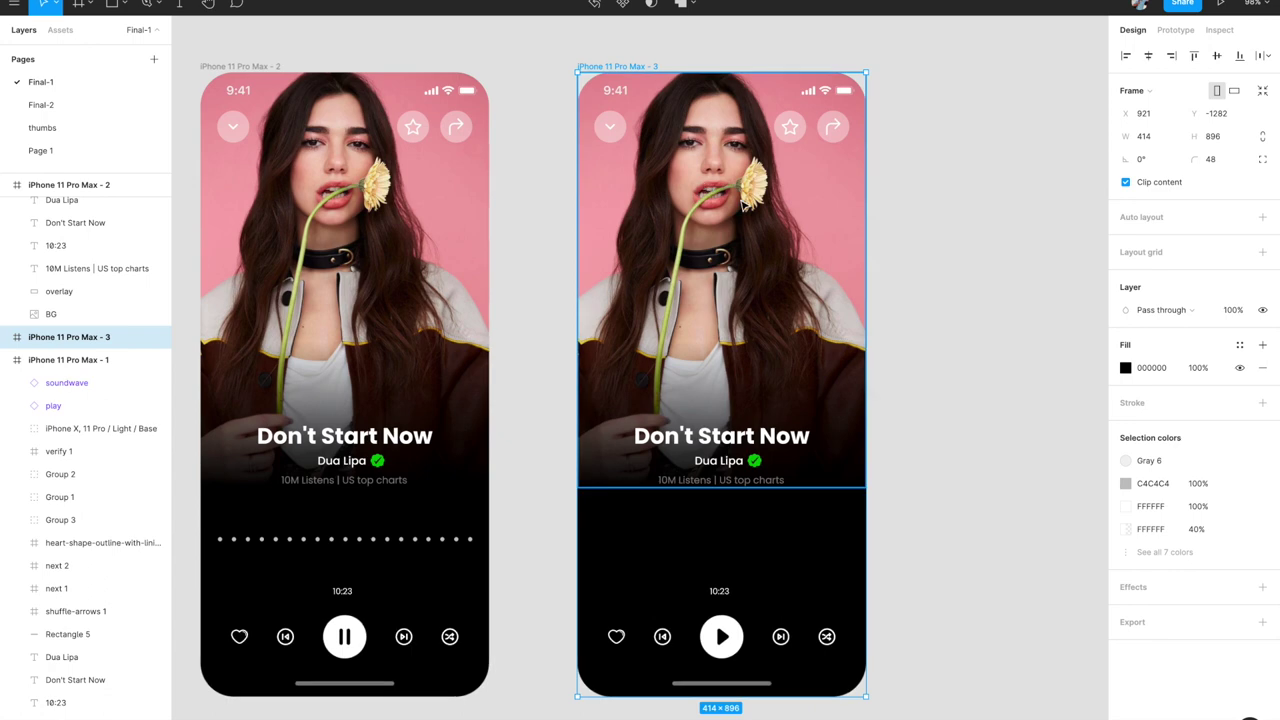
double_click(728, 255)
scroll(728, 255, "down", 3)
key("ctrl+v")
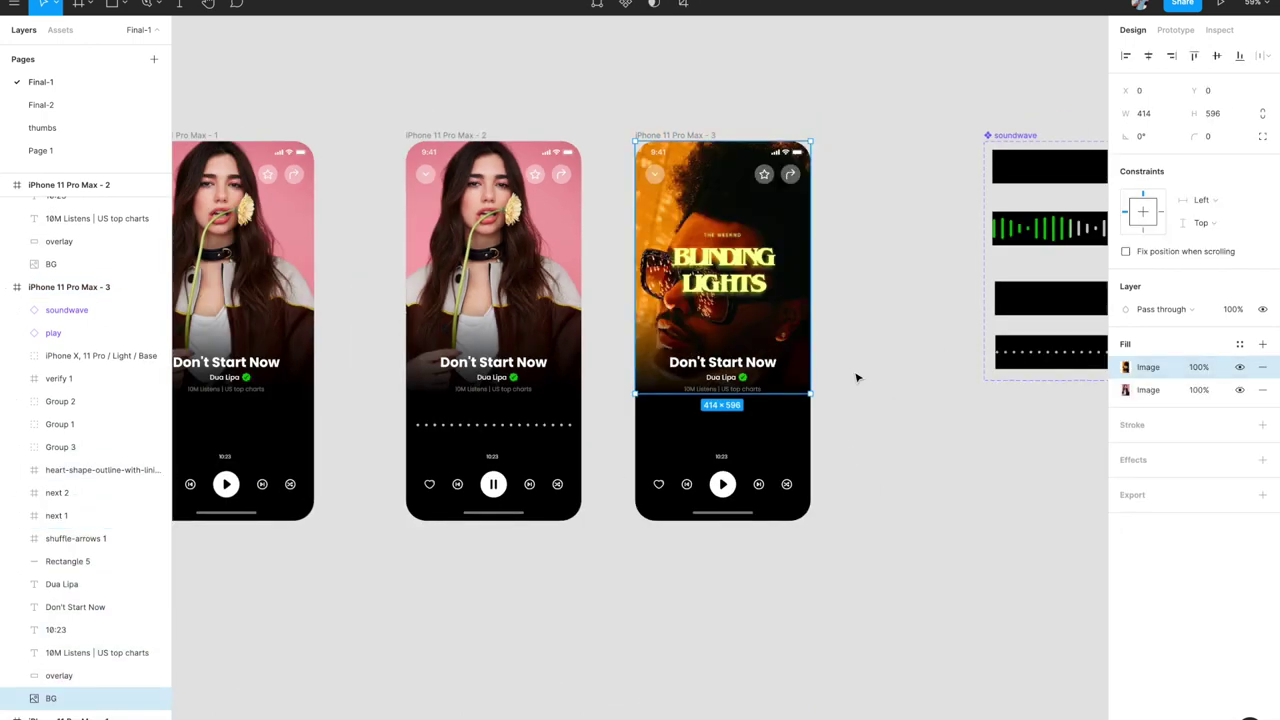
- Change the song title on the iPhone 11 Pro Max - 3 frame to "Blinding Lights"
left_click(854, 374)
scroll(728, 378, "up", 3)
double_click(722, 353)
type("Blinding")
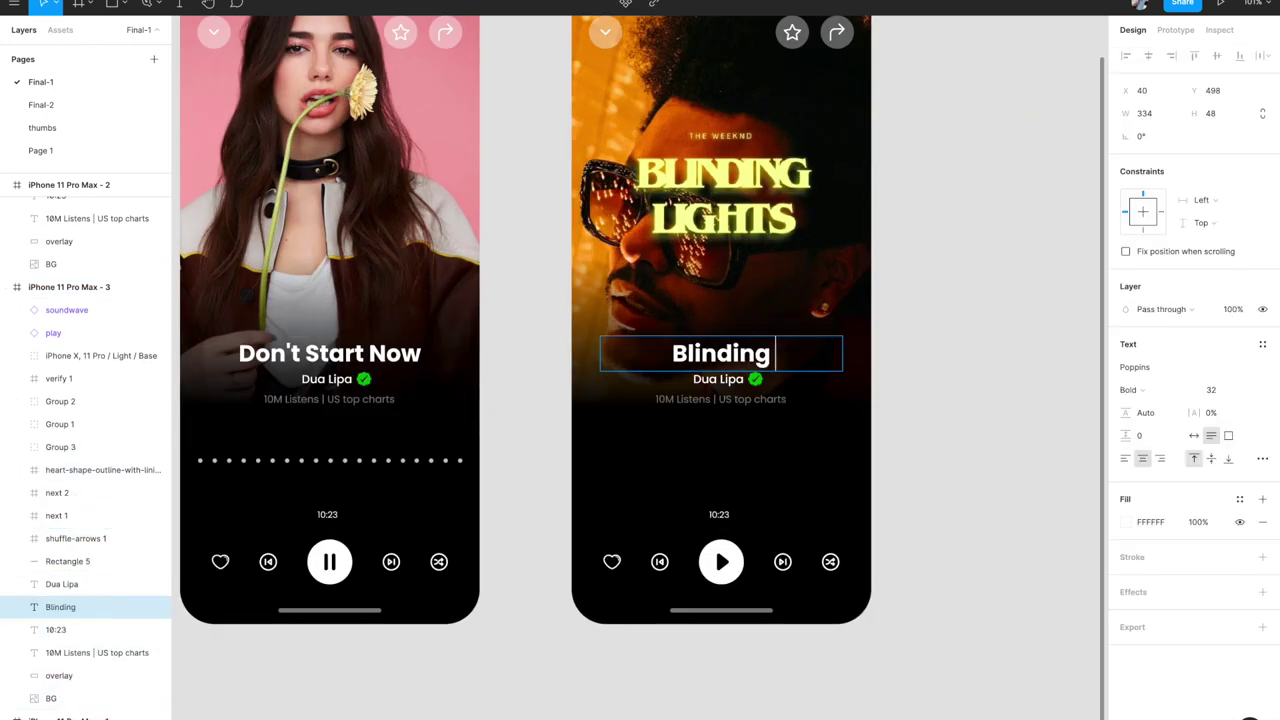
type(" Lights")
key("Escape")
- Change the artist name under the Blinding Lights title to "The Weeknd"
double_click(718, 379)
type("W")
key("BackSpace")
type("The")
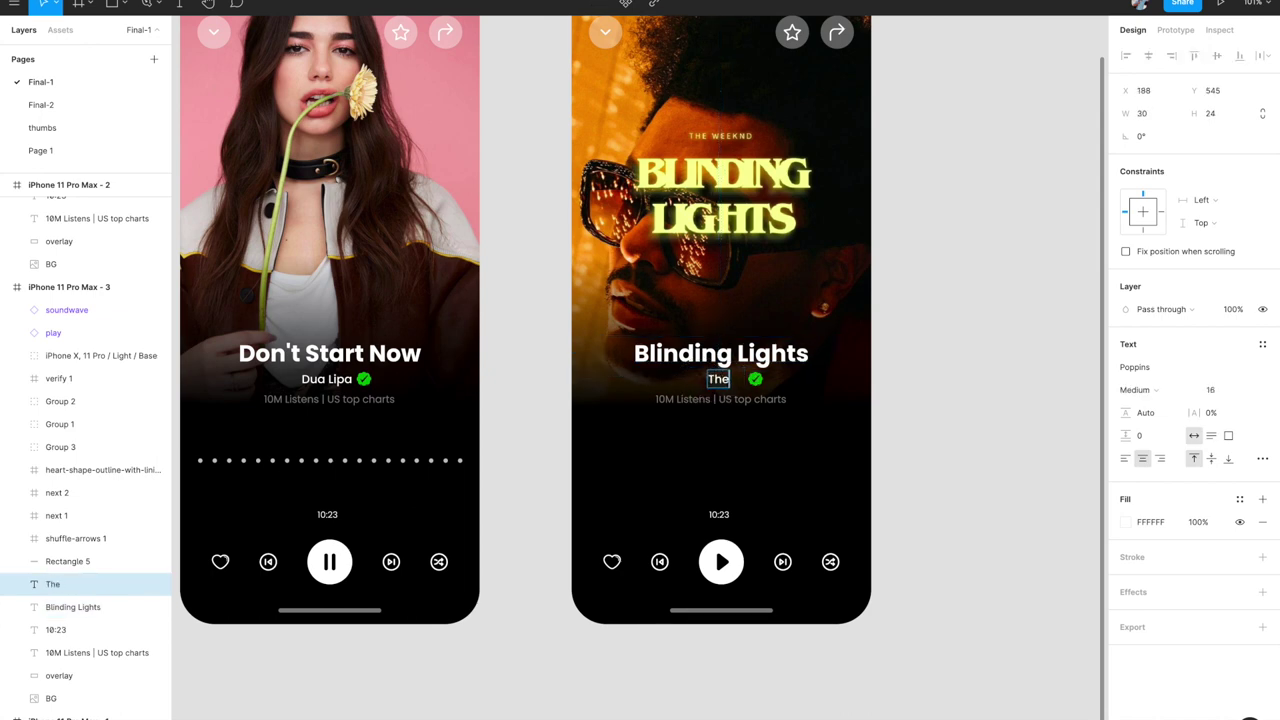
type(" Weeknd")
key("Escape")
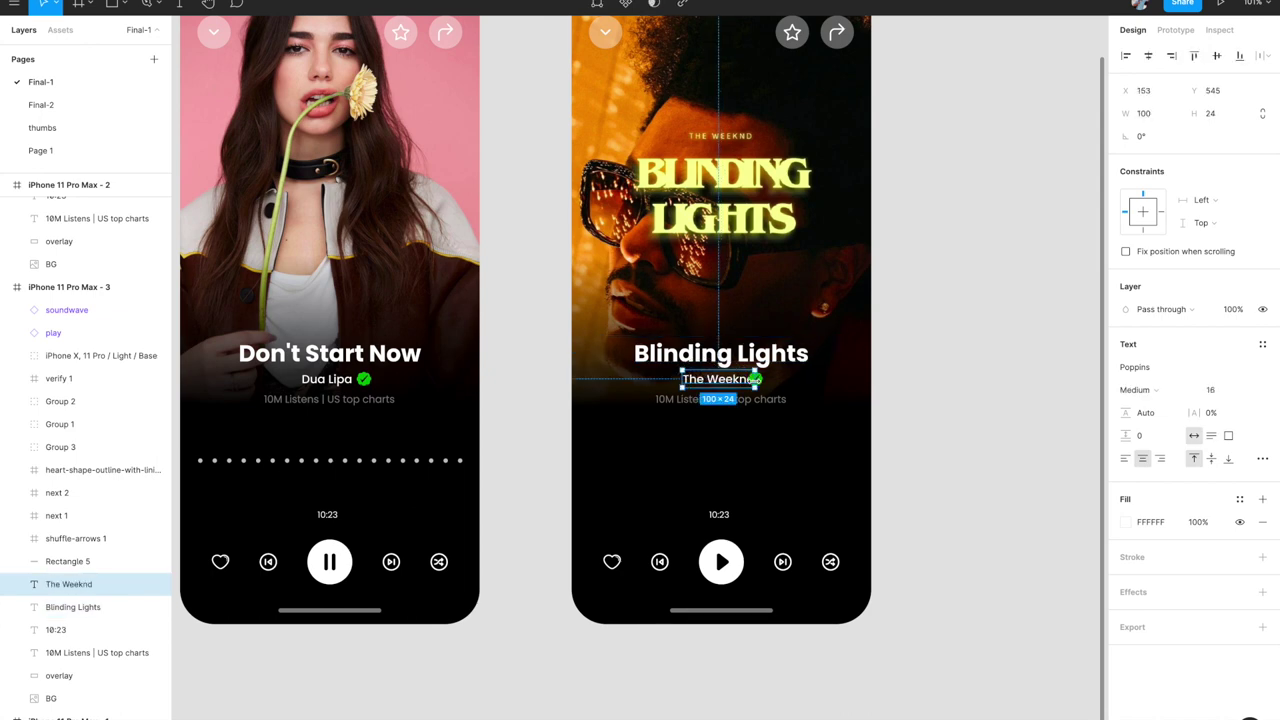
- Move the verified badge clear of the artist name and centre the name horizontally in the Blinding Lights frame
scroll(752, 381, "up", 3)
left_click_drag(752, 381, 774, 381)
left_click(650, 379)
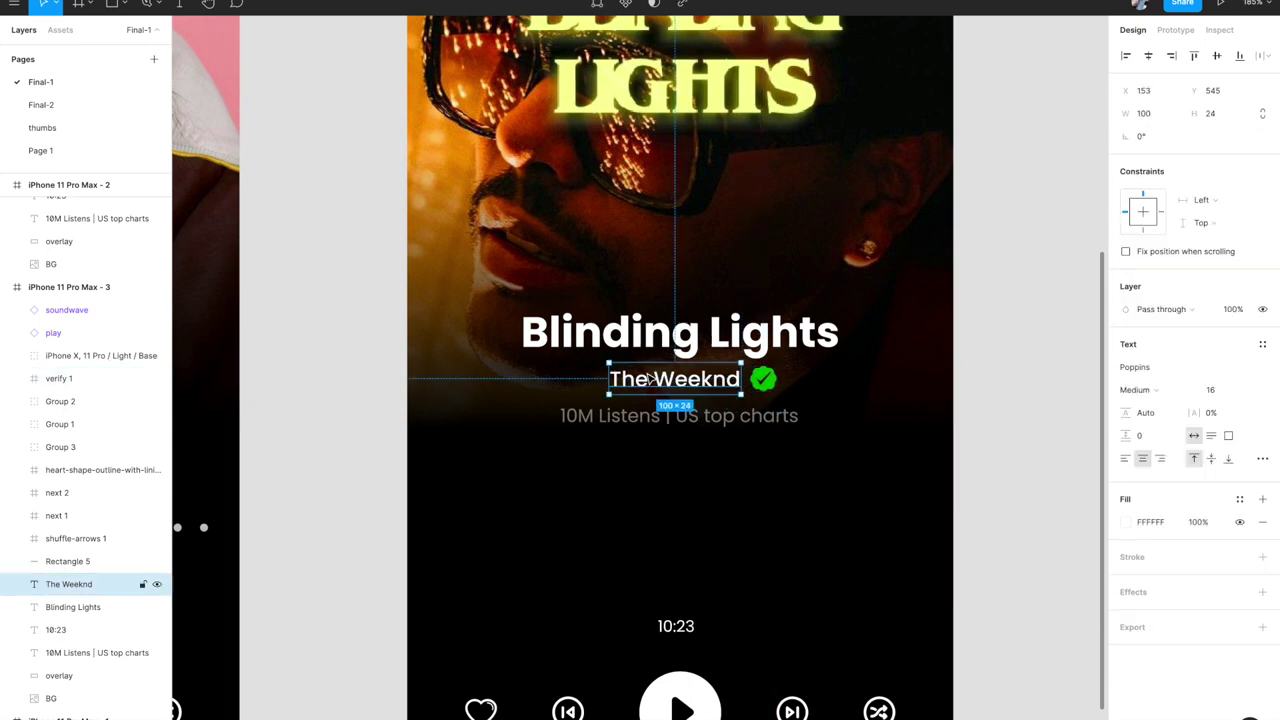
left_click(1148, 57)
- Change the listens text on the Blinding Lights frame to "90M Listens | US top charts"
left_click(757, 423)
double_click(571, 414)
left_click(571, 414)
key("BackSpace")
type("9")
key("Escape")
key("shift+1")
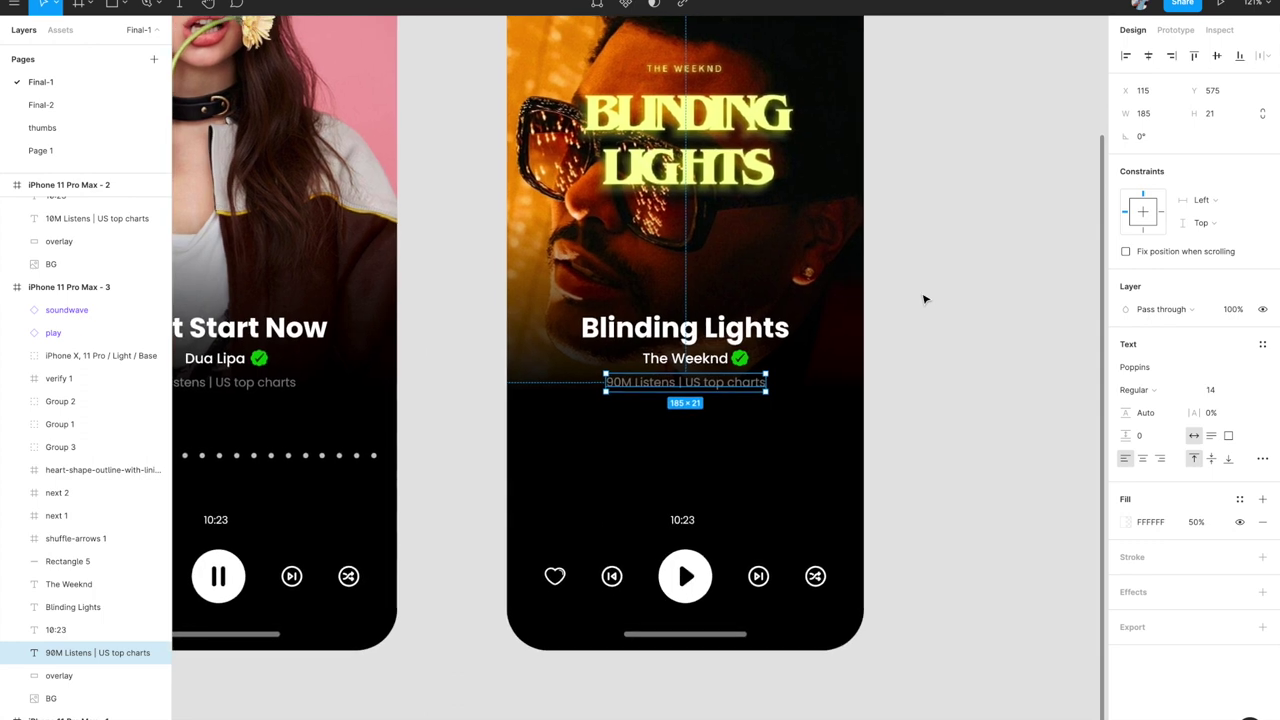
left_click(318, 230)
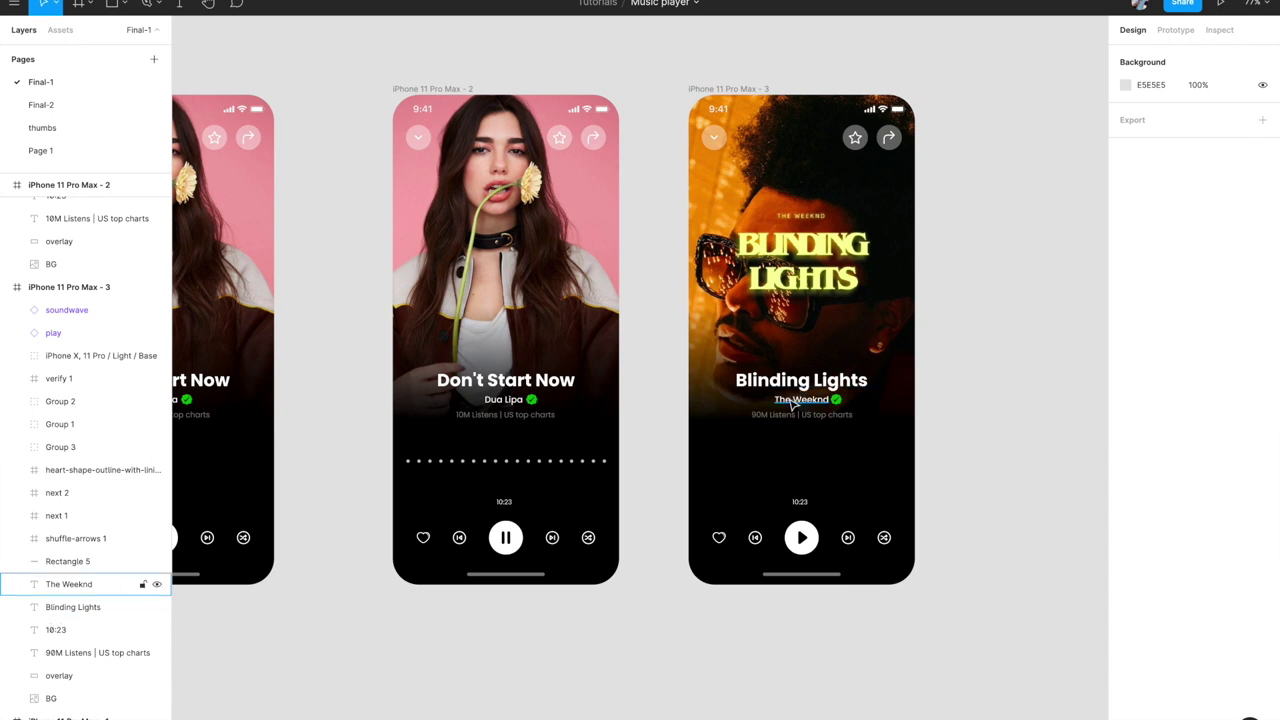
- Connect the next icon on the iPhone 11 Pro Max - 1 frame to the iPhone 11 Pro Max - 3 frame, on tap with Smart animate
scroll(822, 234, "down", 3)
scroll(822, 236, "left", 2)
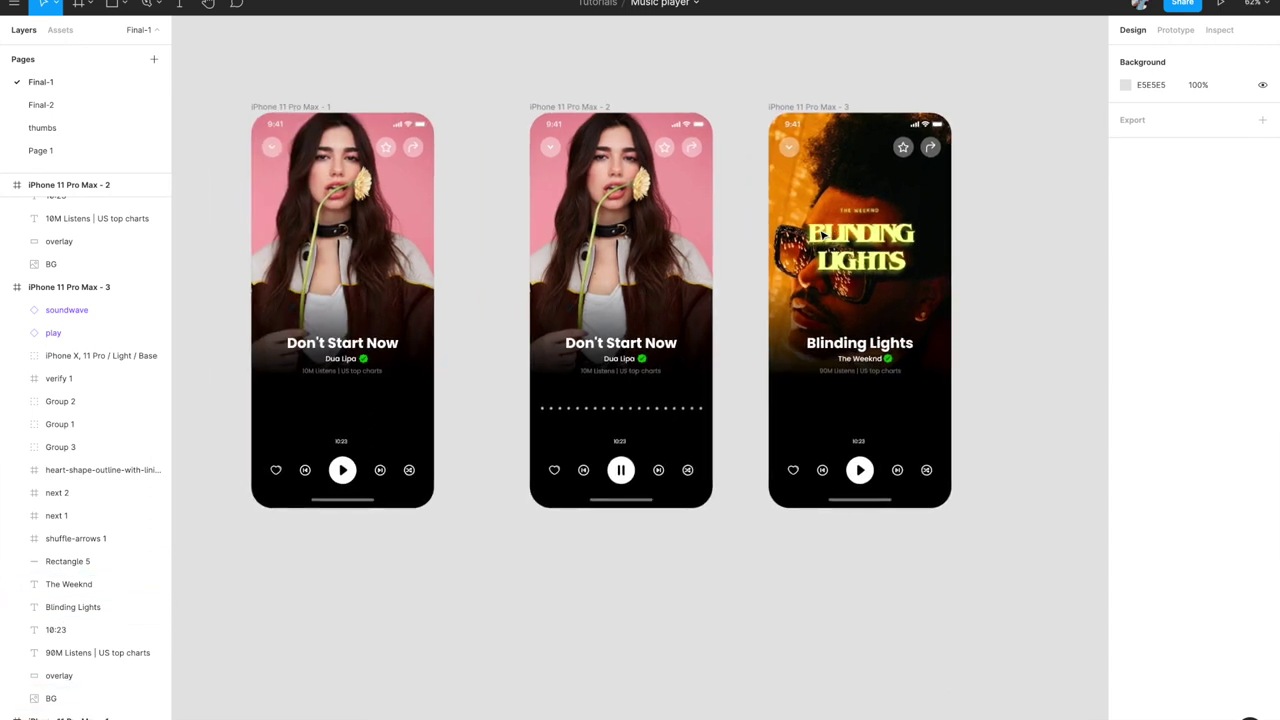
left_click(380, 470)
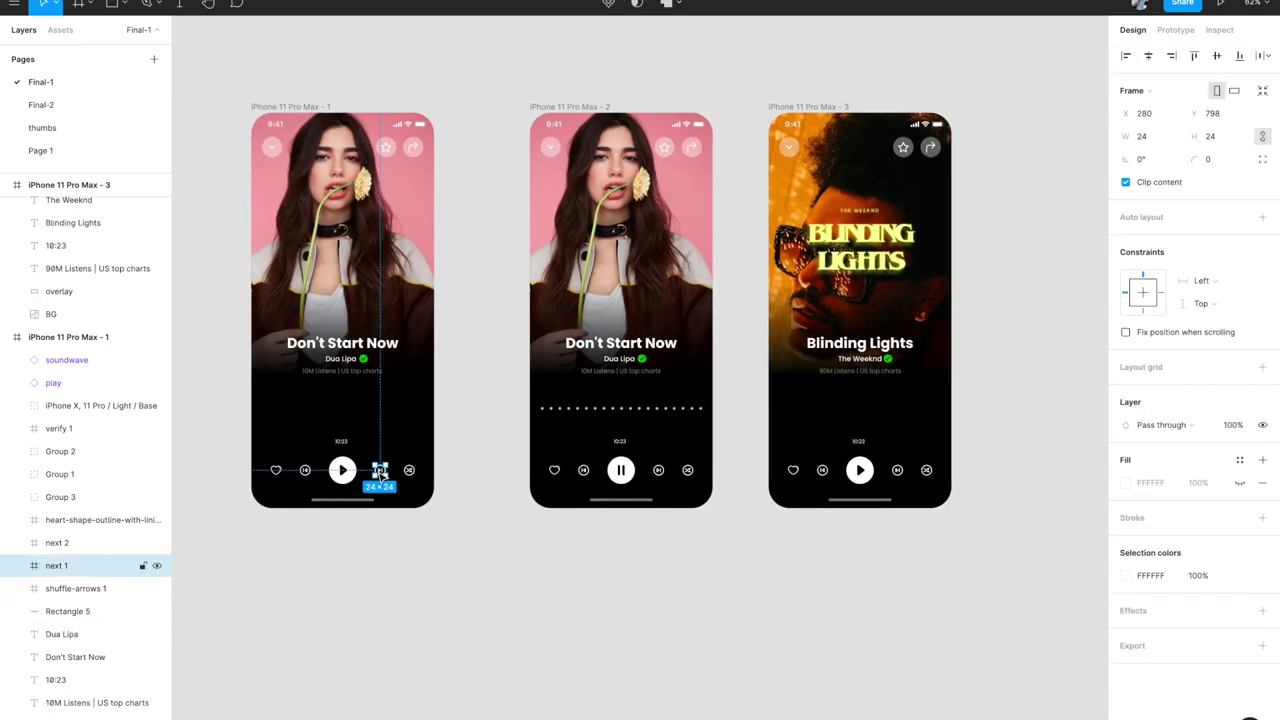
left_click(1178, 29)
scroll(466, 430, "up", 5)
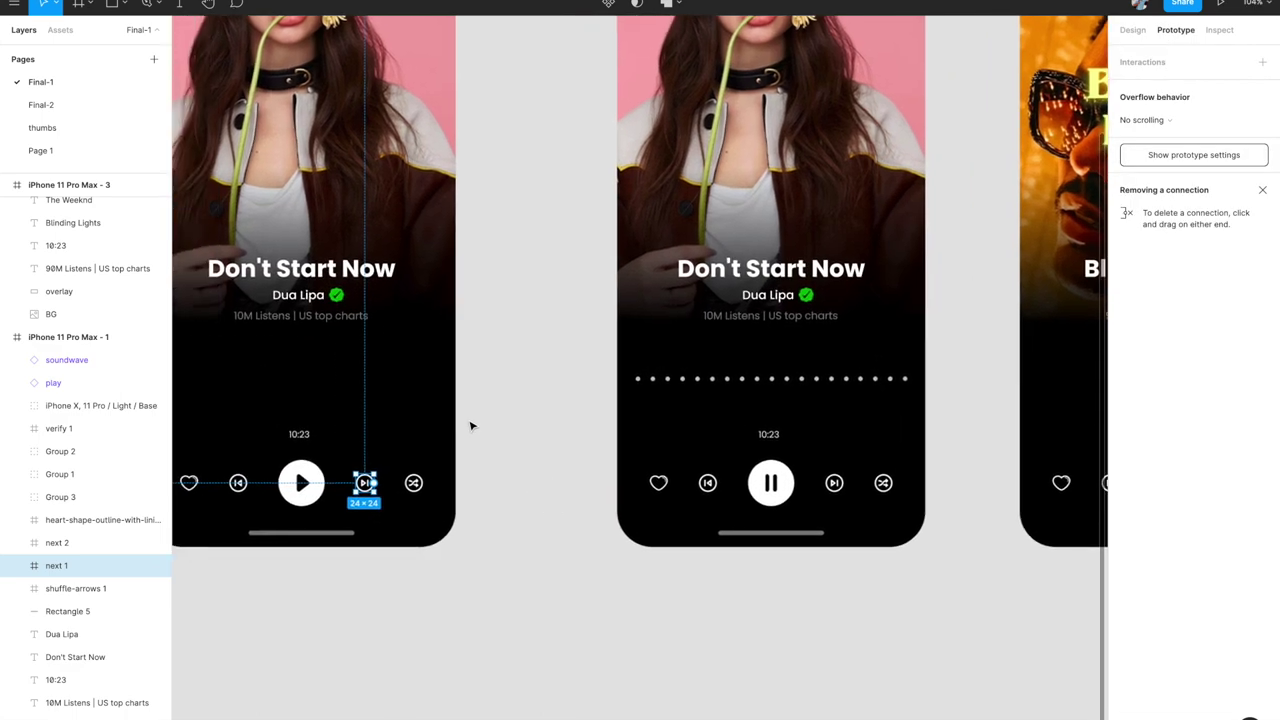
left_click_drag(394, 473, 945, 228)
scroll(945, 228, "down", 3)
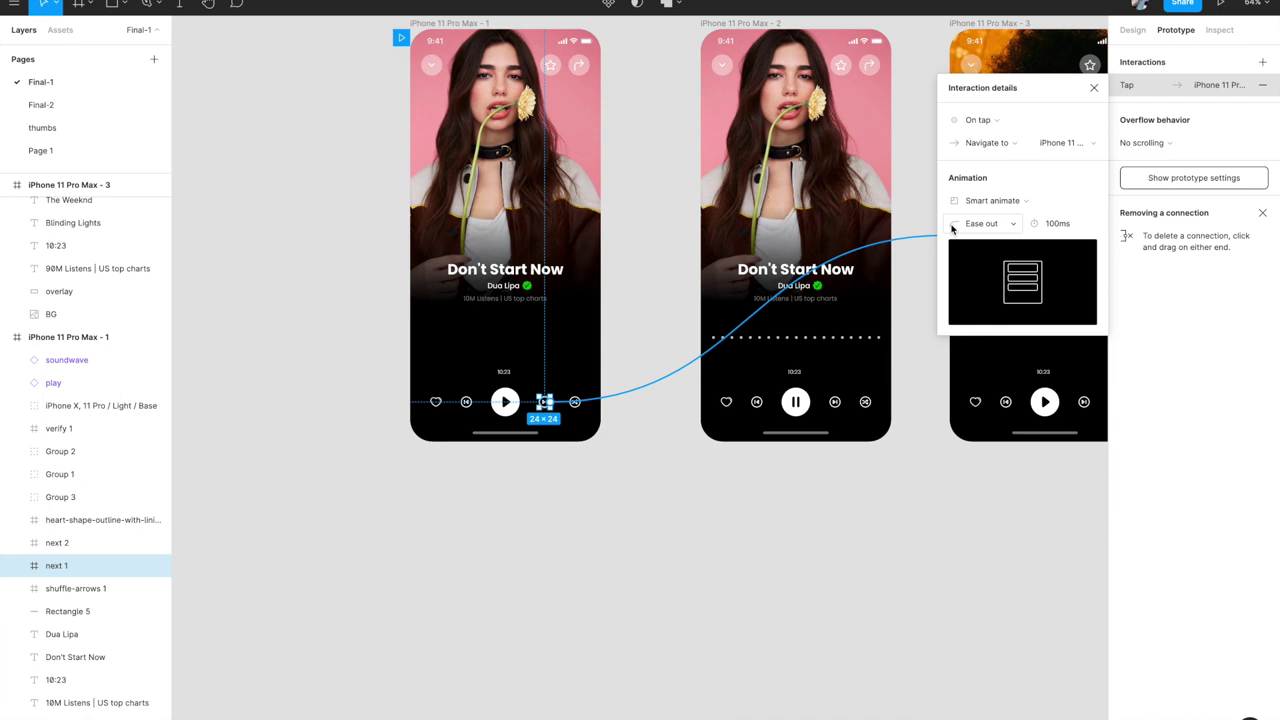
scroll(817, 287, "left", 3)
scroll(817, 287, "up", 1)
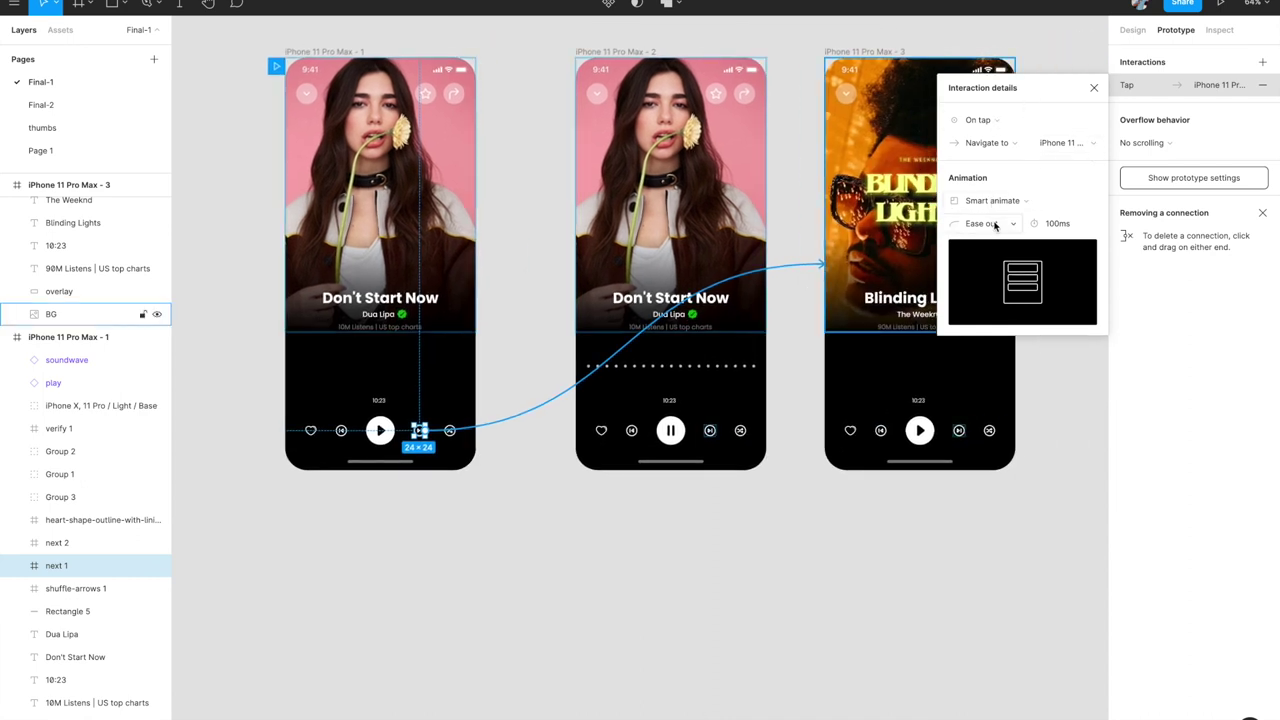
left_click(1093, 88)
- Connect the next icon on the iPhone 11 Pro Max - 2 frame to the iPhone 11 Pro Max - 3 frame, on tap with Smart animate
left_click(711, 431)
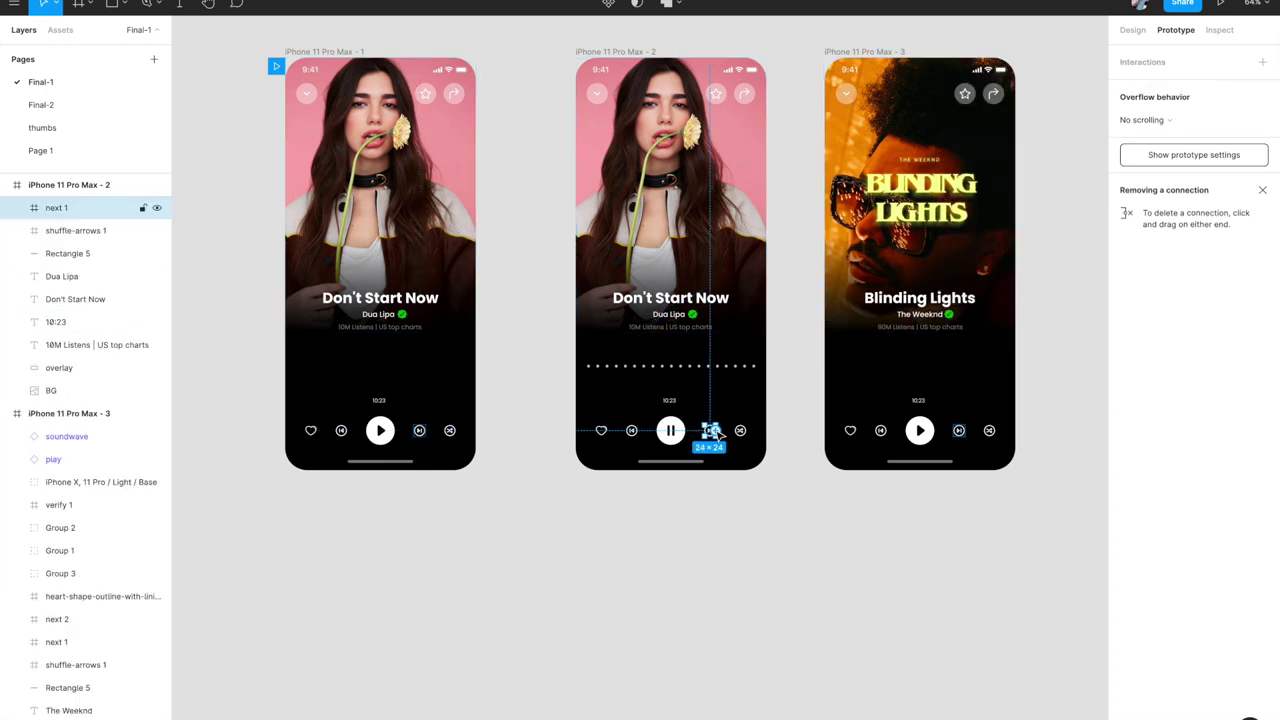
left_click_drag(718, 431, 880, 285)
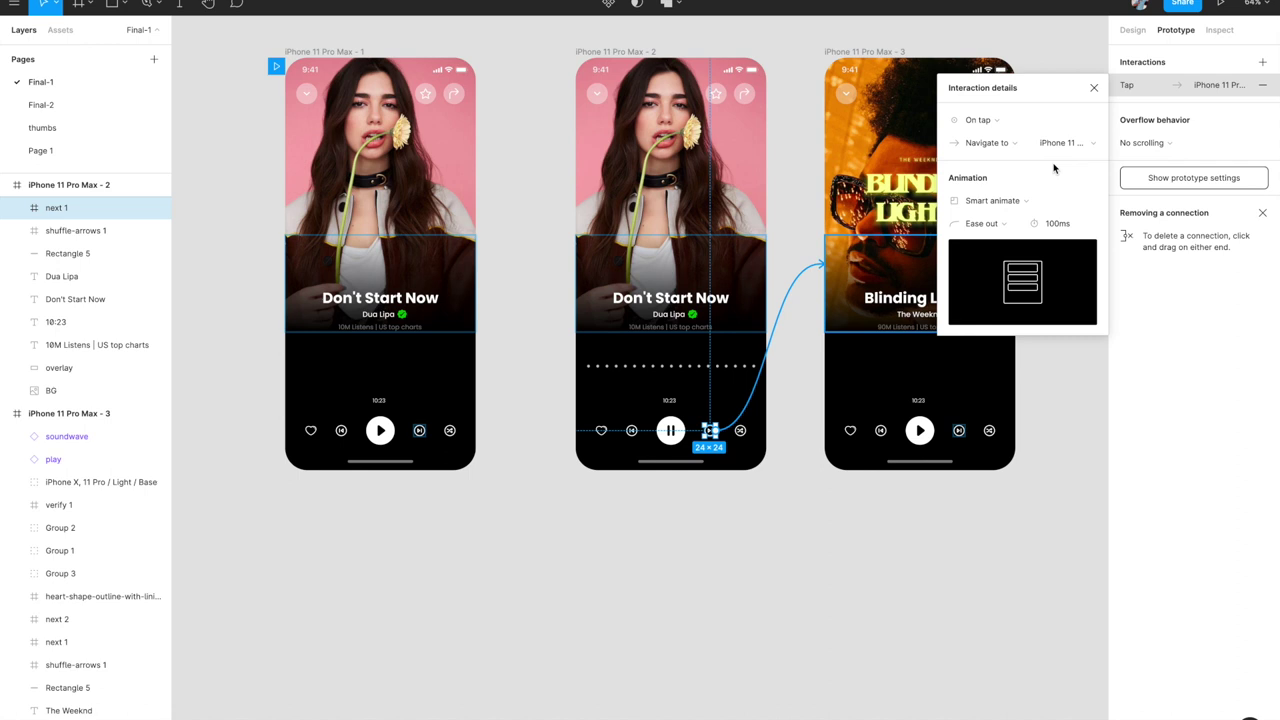
left_click(1093, 88)
- Connect the previous icon on the iPhone 11 Pro Max - 3 frame to the iPhone 11 Pro Max - 1 frame, on tap with Smart animate
left_click(881, 431)
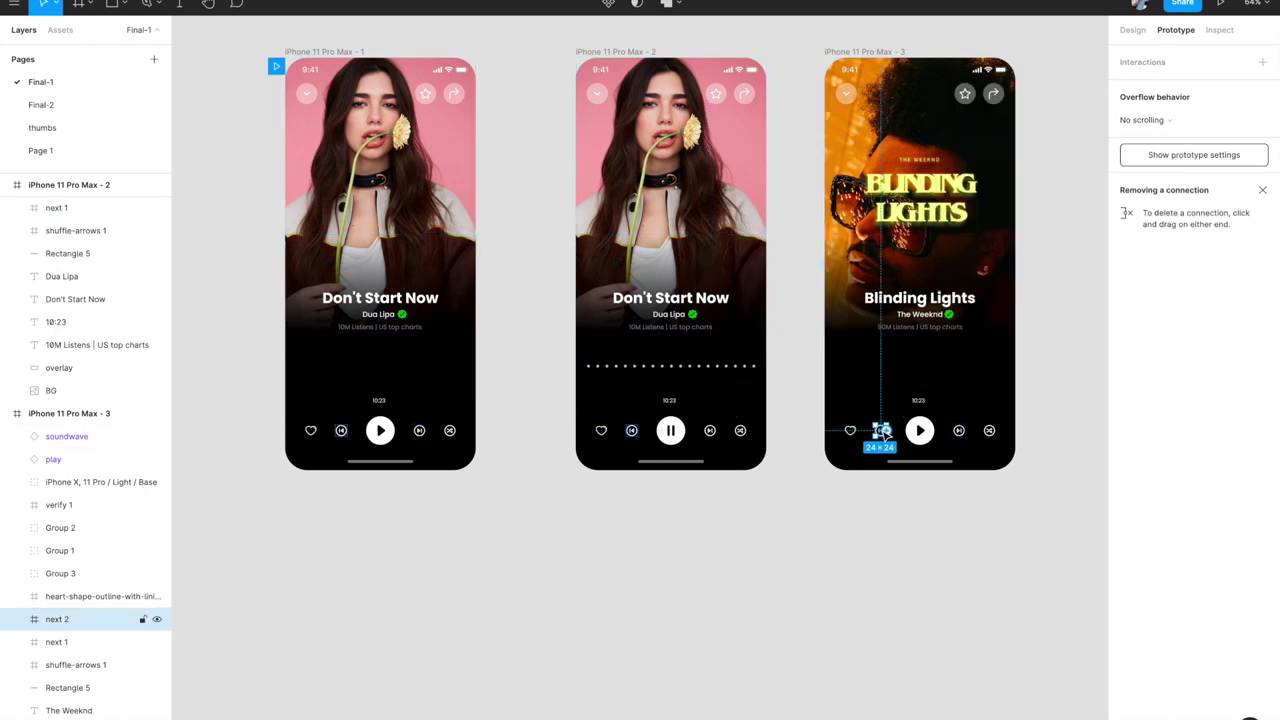
left_click_drag(887, 432, 457, 303)
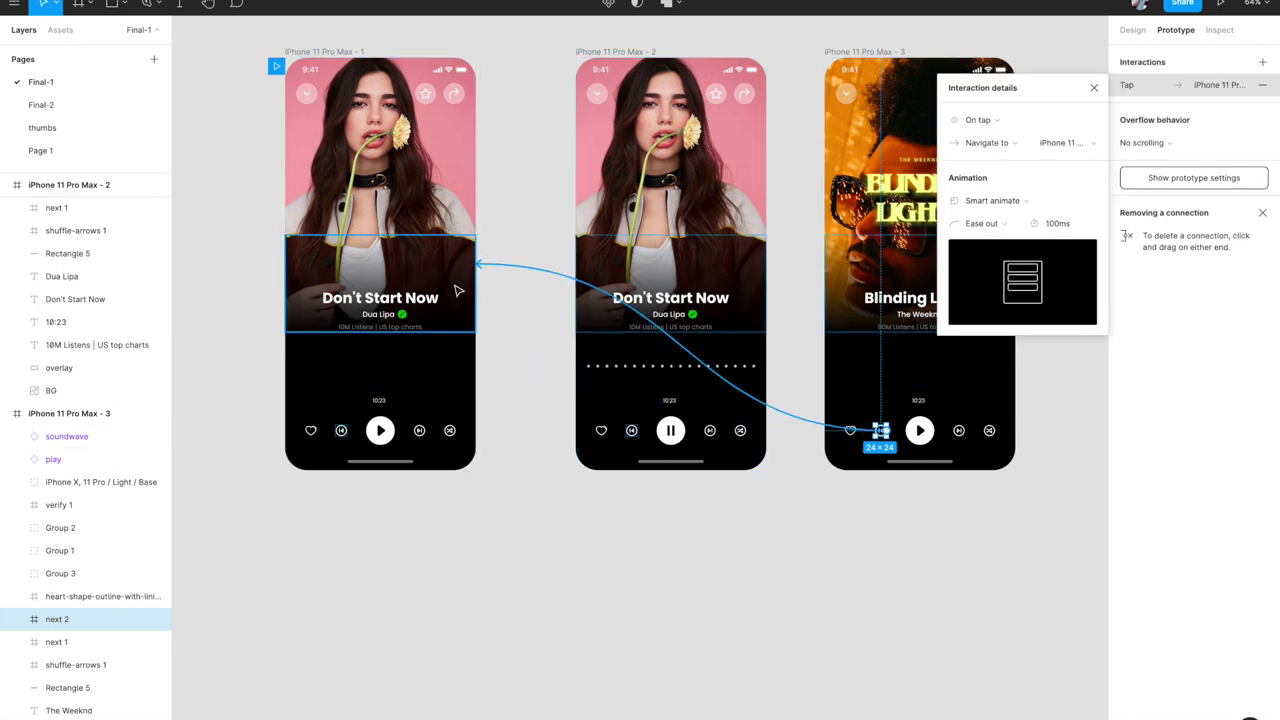
left_click(1094, 88)
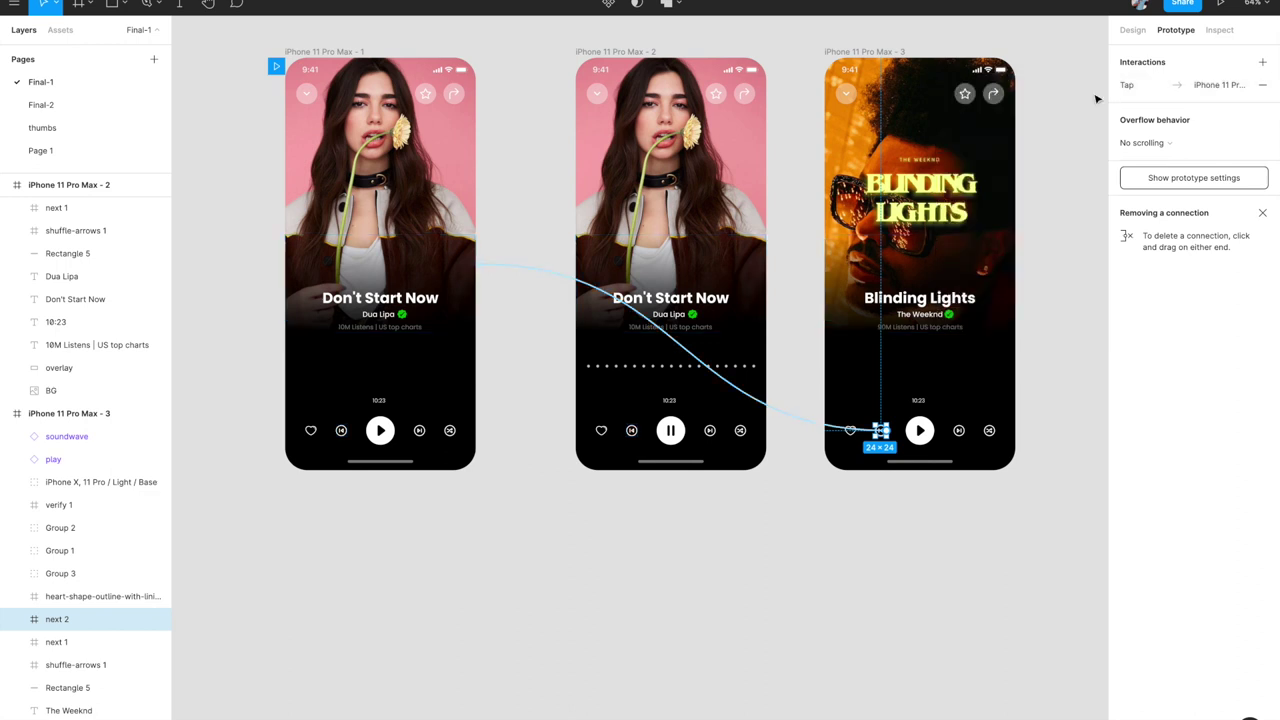
- Run the prototype from the iPhone 11 Pro Max - 1 frame and test its play/pause control in both directions
scroll(737, 363, "up", 3)
scroll(737, 363, "left", 1)
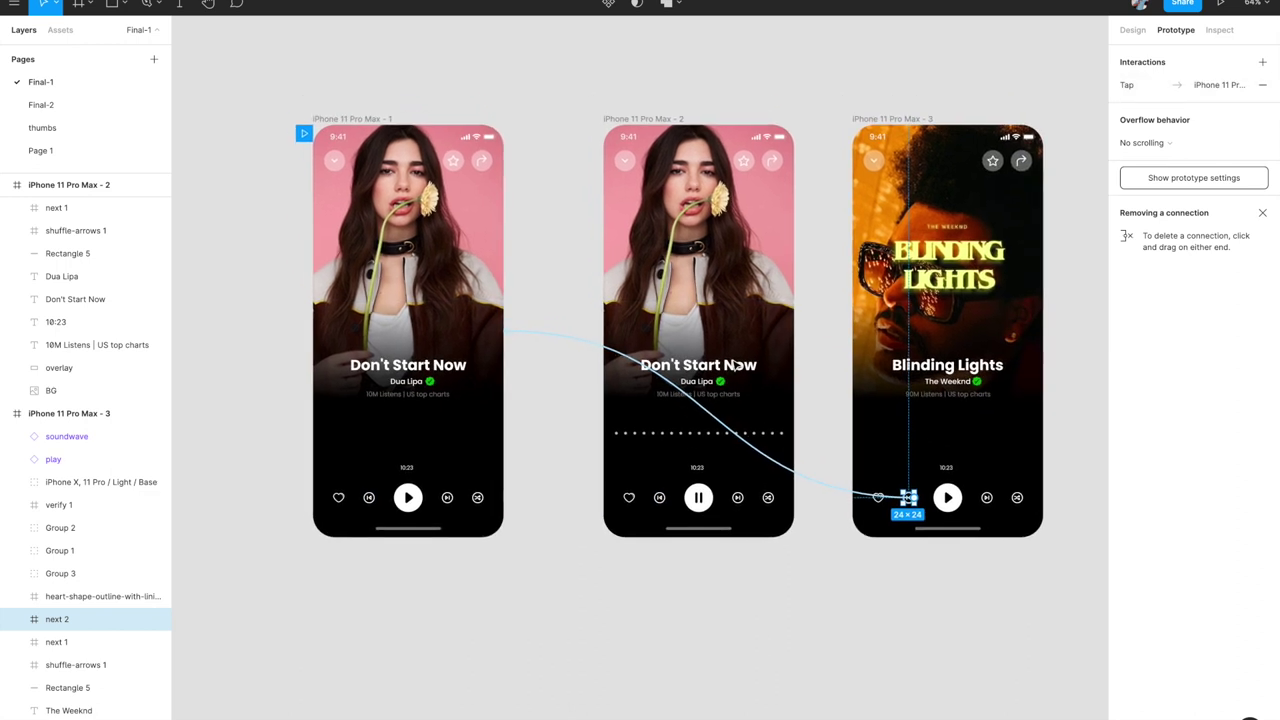
left_click(722, 71)
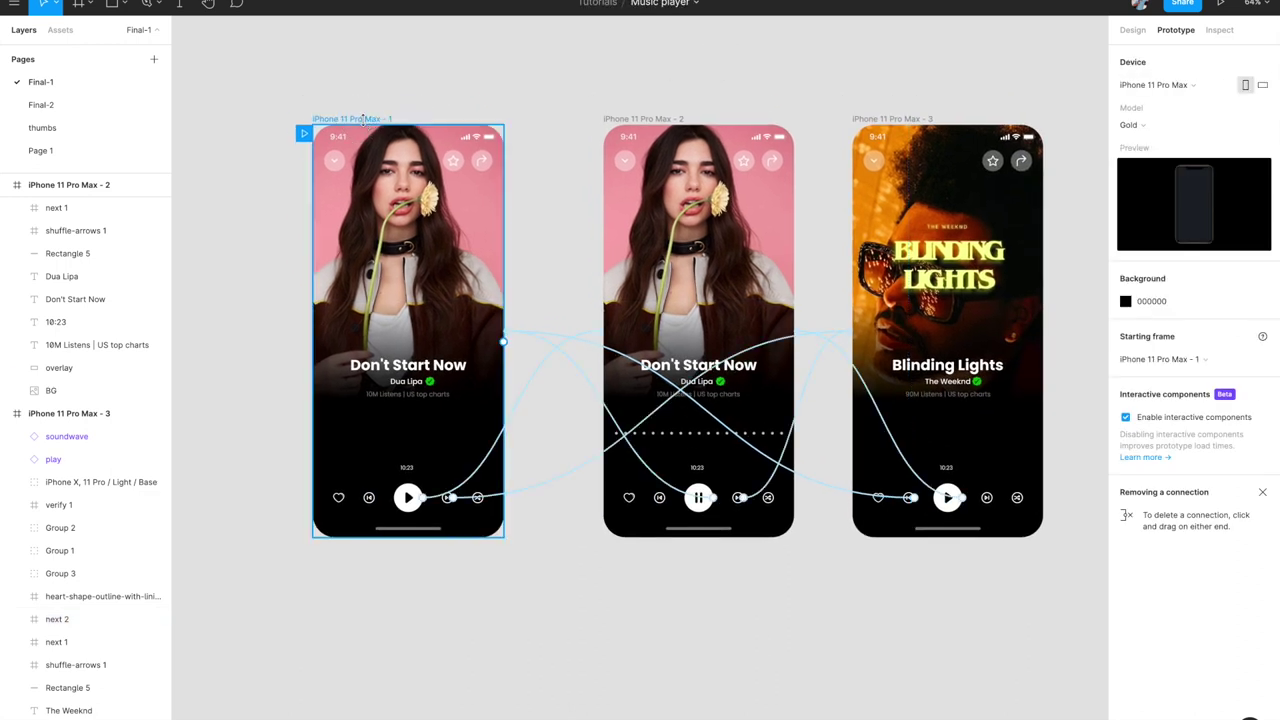
left_click(366, 120)
left_click(1216, 5)
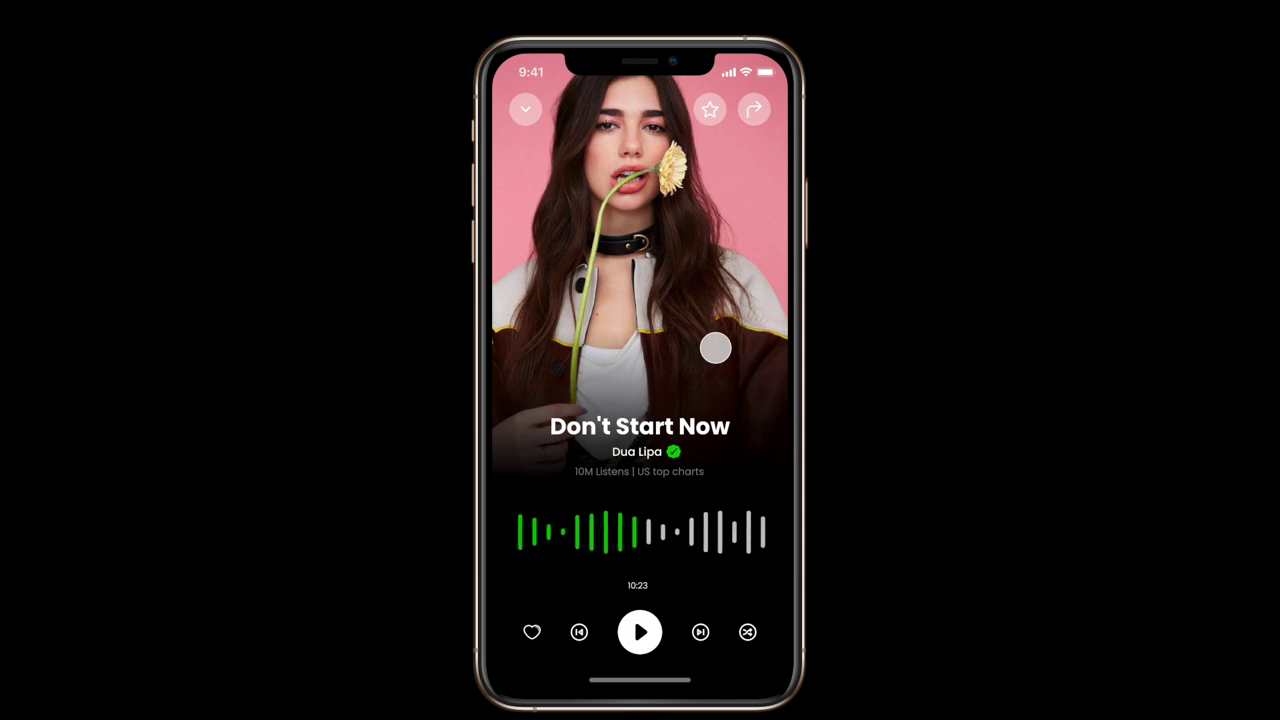
left_click(640, 632)
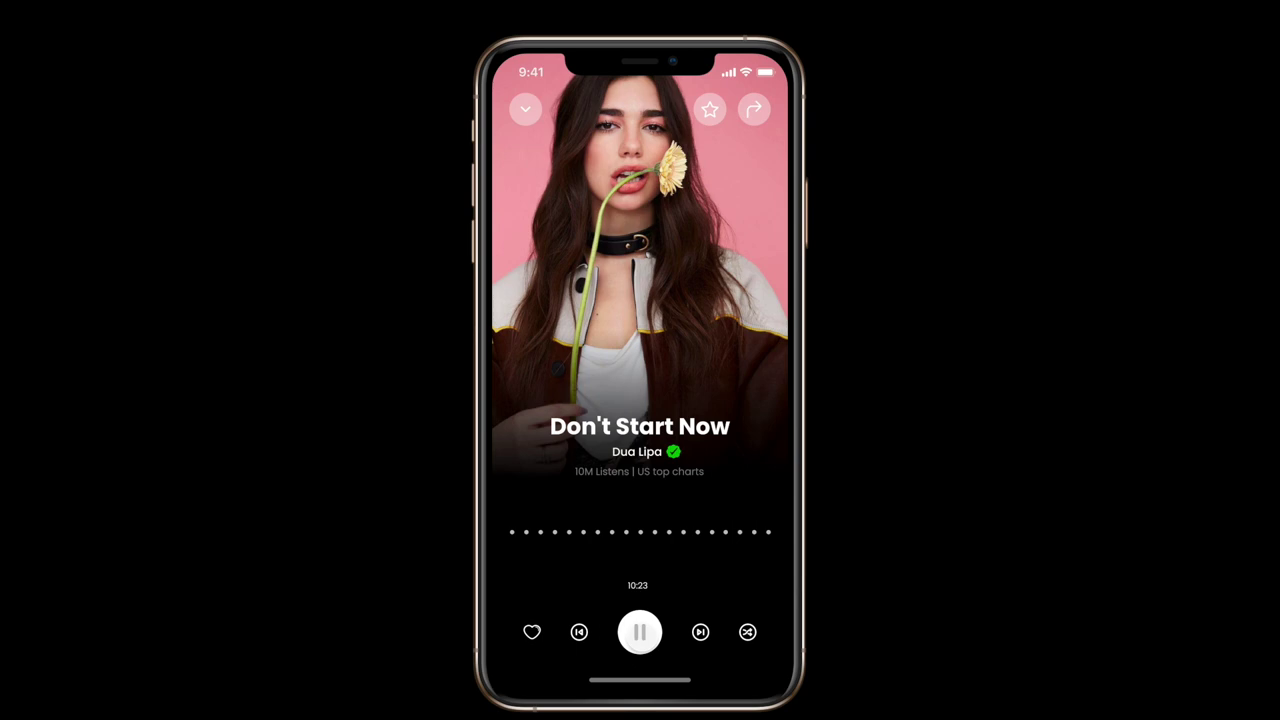
left_click(640, 632)
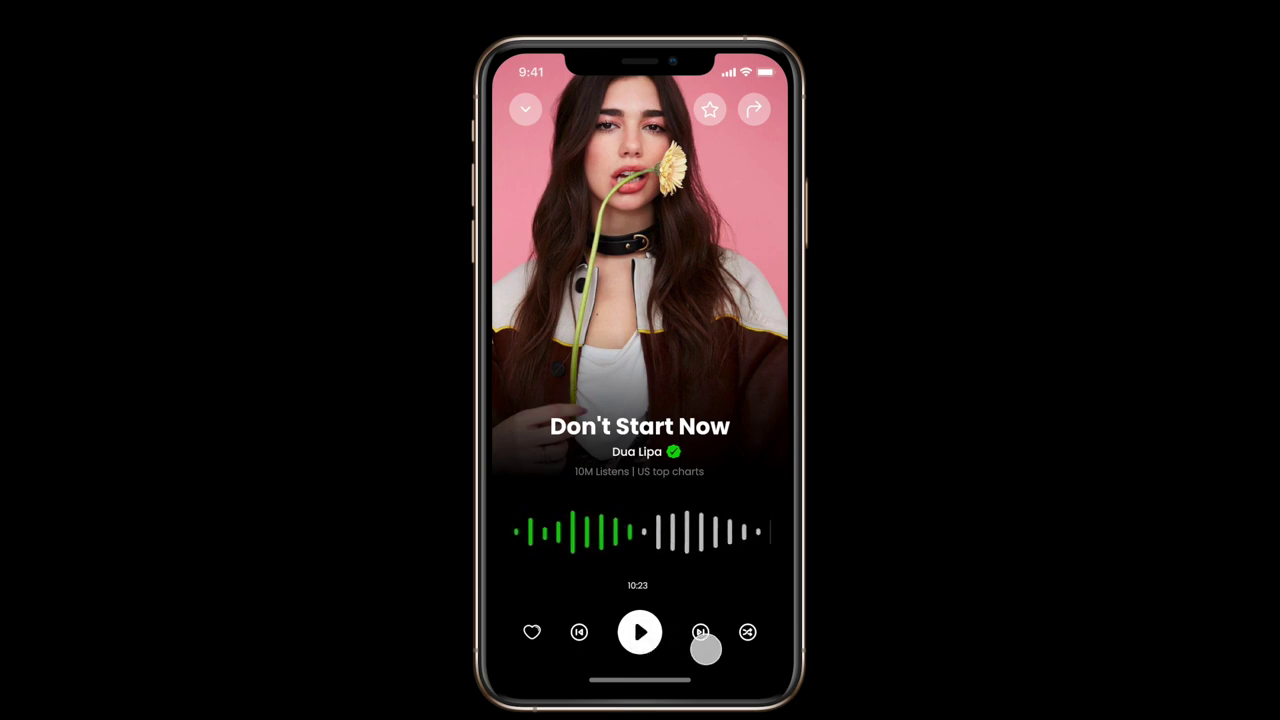
- Test switching between the two songs with the next and previous controls, and try the play control on the Blinding Lights screen
left_click(700, 632)
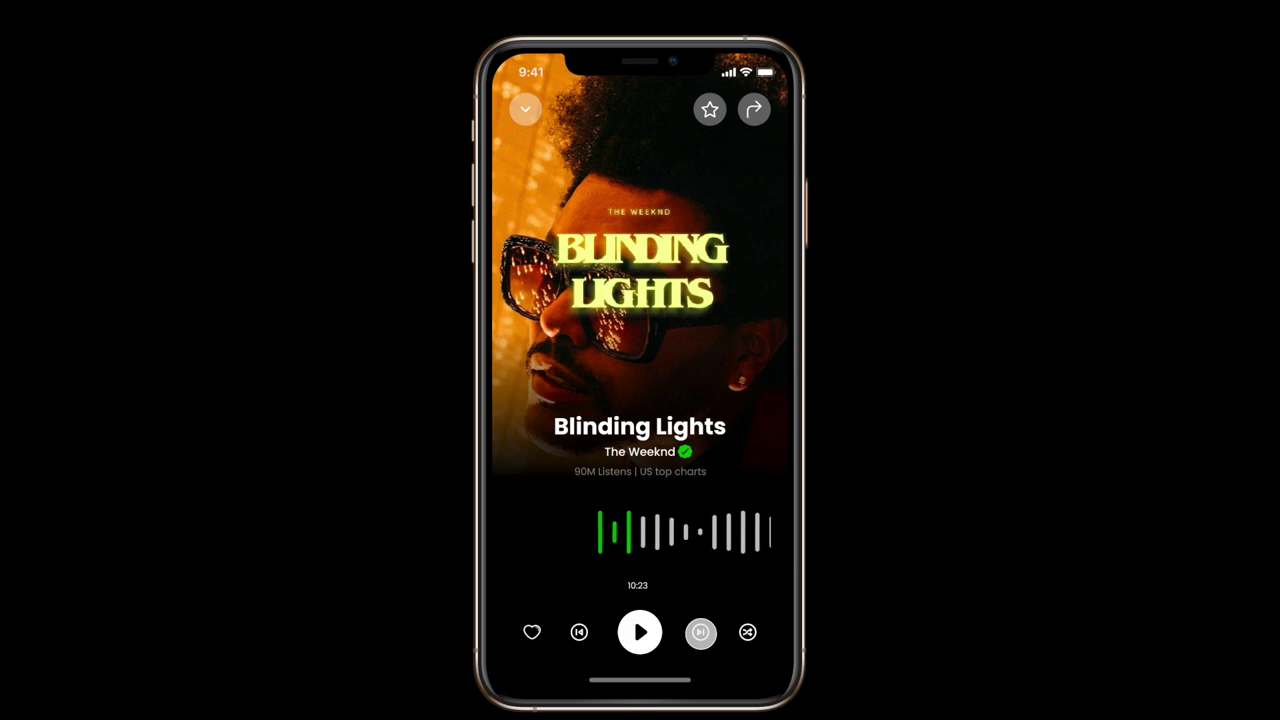
left_click(577, 632)
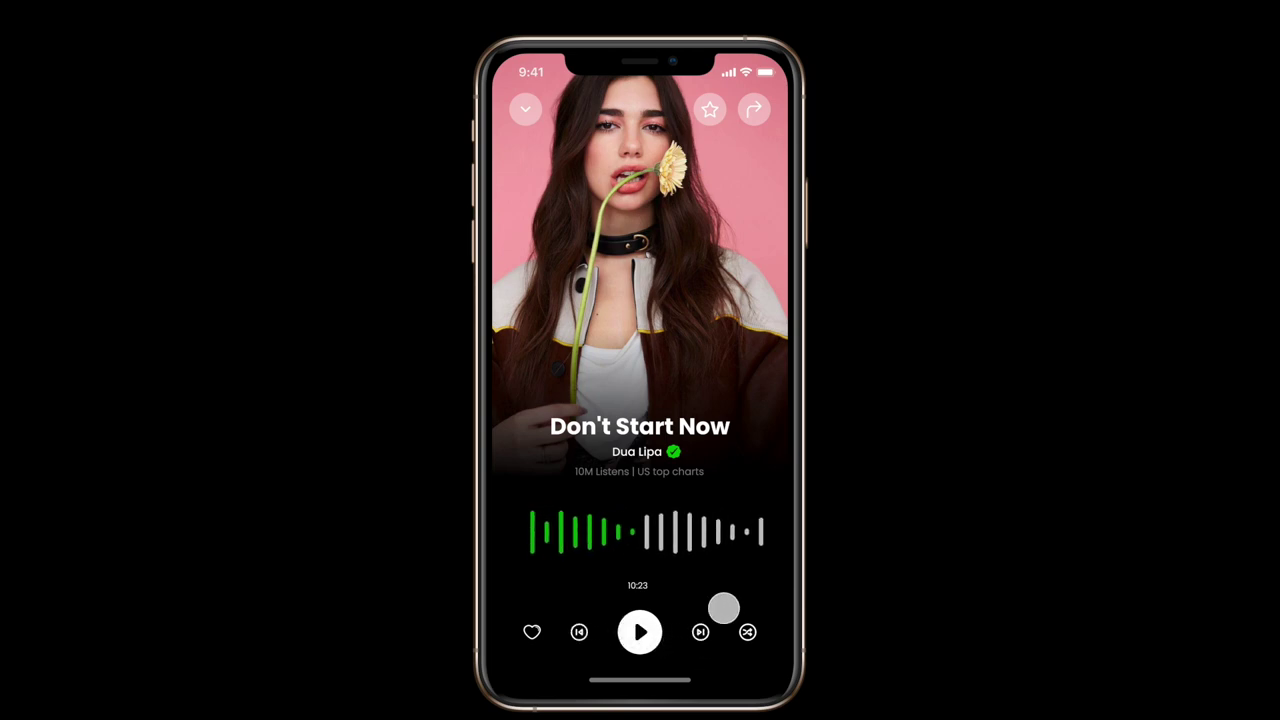
left_click(700, 632)
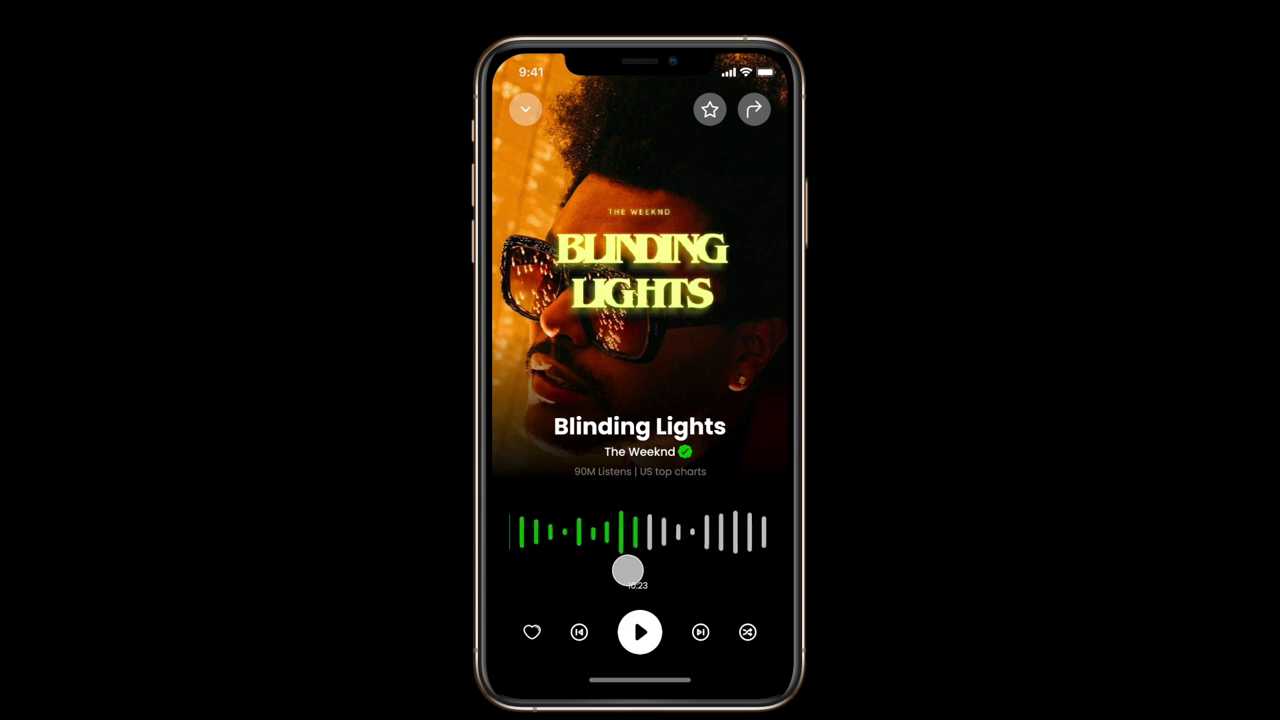
left_click(636, 628)
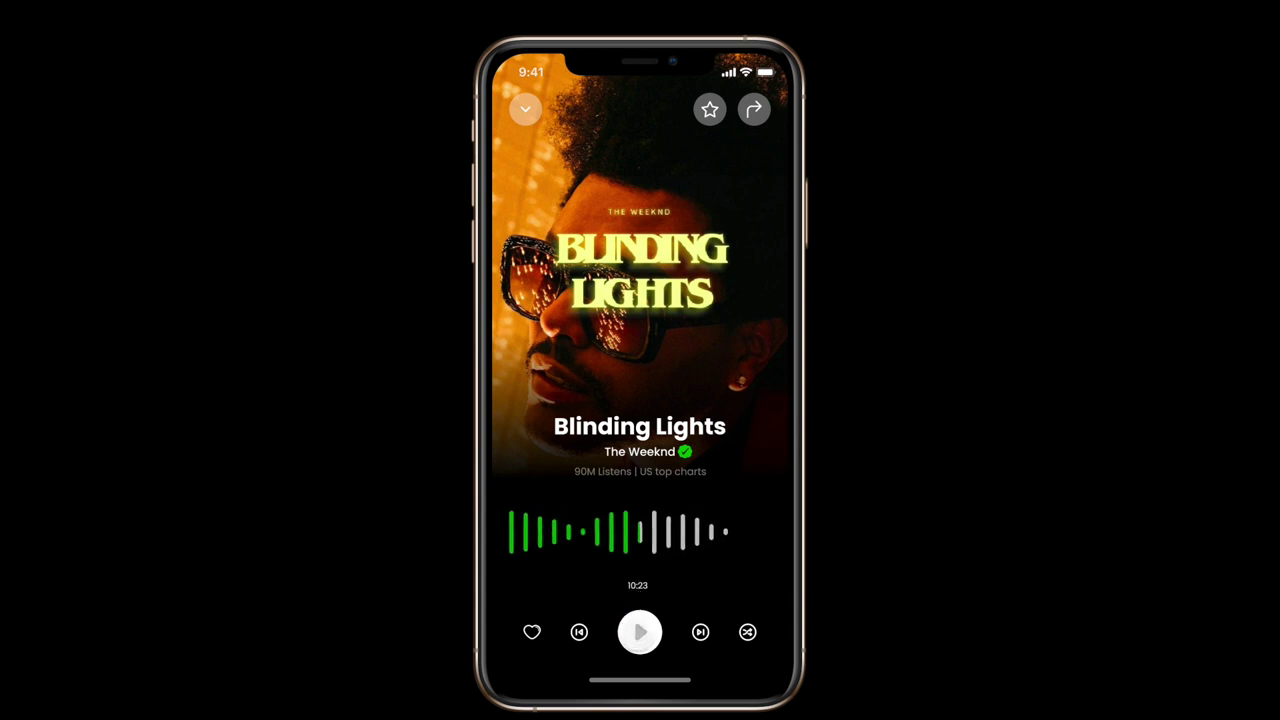